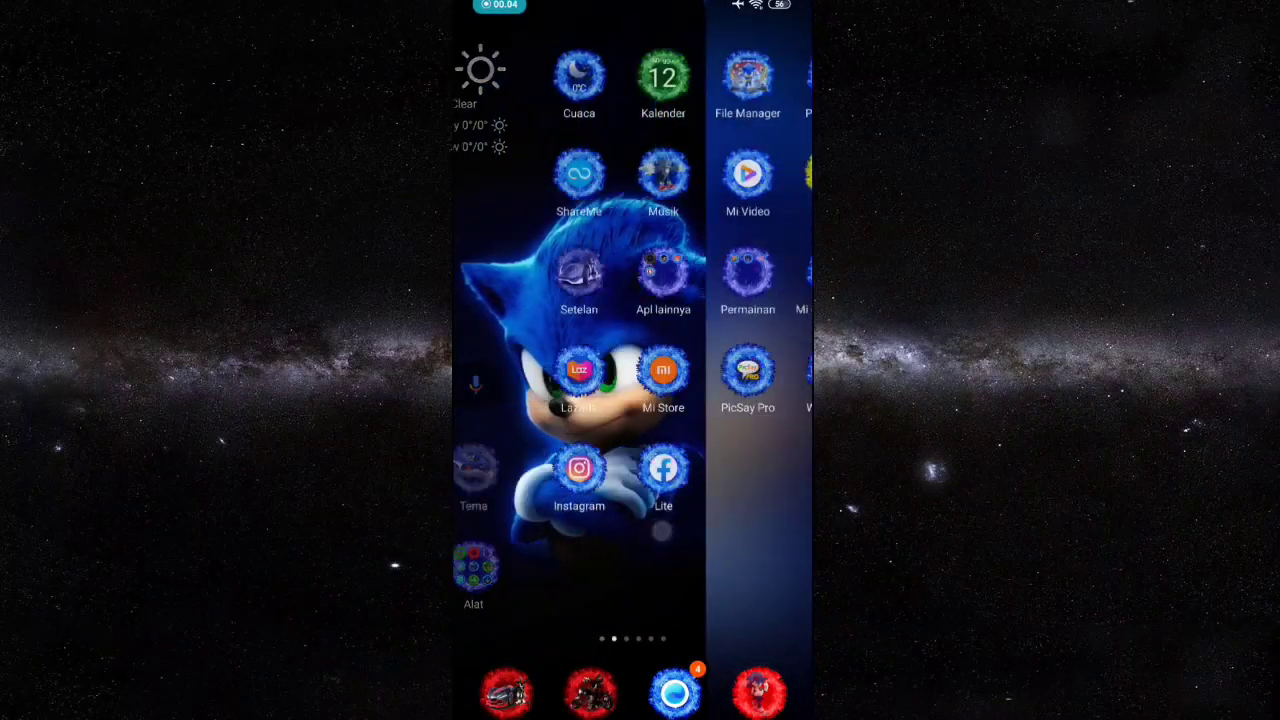
Find PixelLab among the home screen pages and open it
{"action": "left_click_drag", "start_coordinate": [740, 523], "coordinate": [600, 523]}
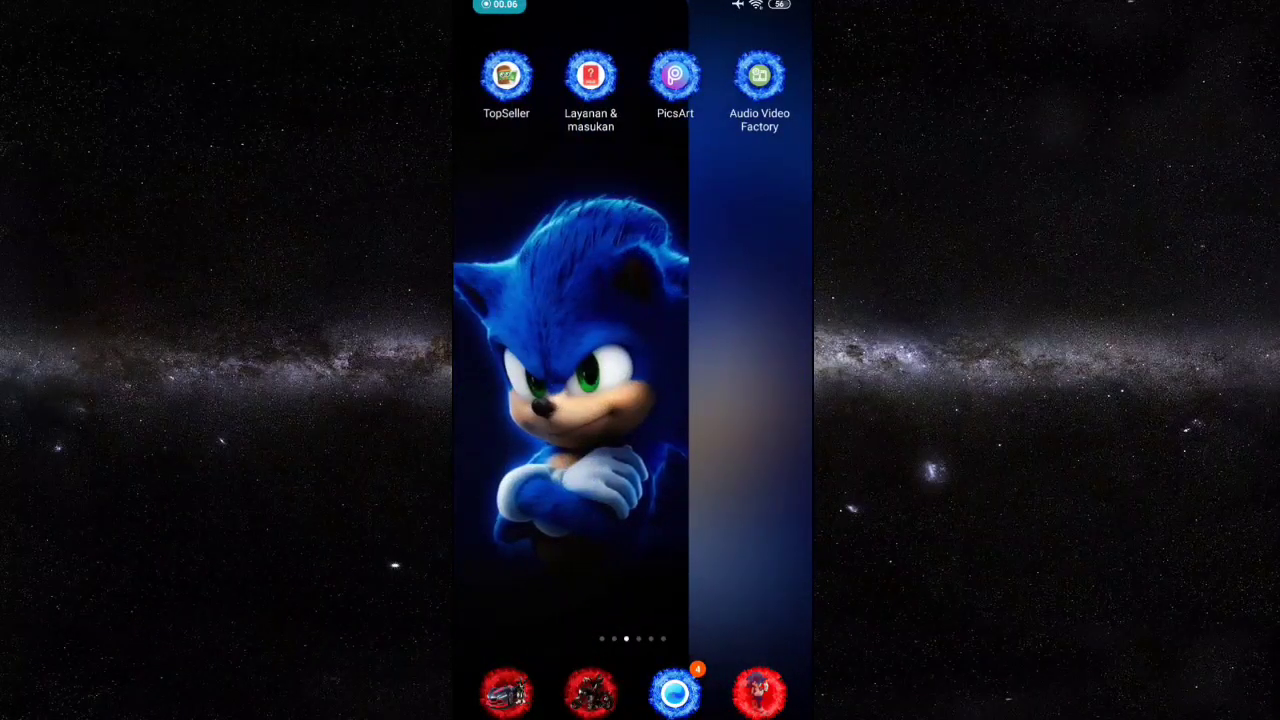
{"action": "left_click_drag", "start_coordinate": [706, 523], "coordinate": [785, 518]}
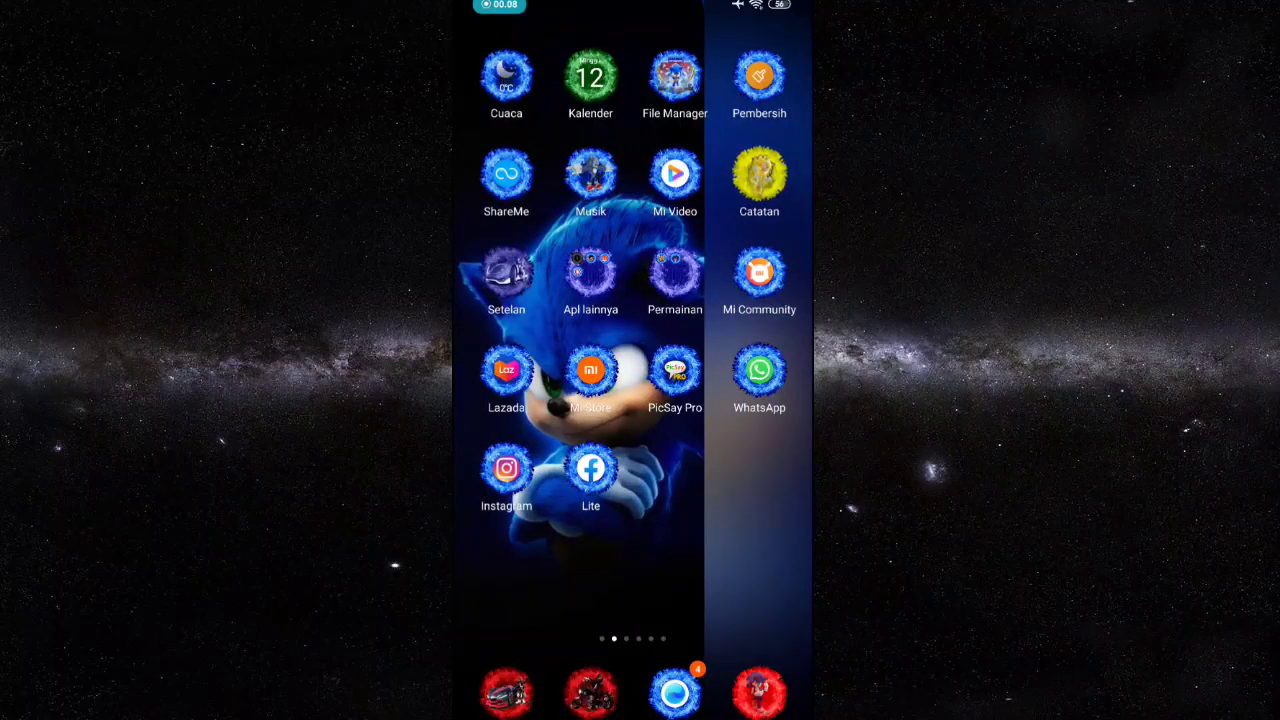
{"action": "left_click_drag", "start_coordinate": [620, 500], "coordinate": [590, 500]}
{"action": "left_click_drag", "start_coordinate": [712, 494], "coordinate": [580, 496]}
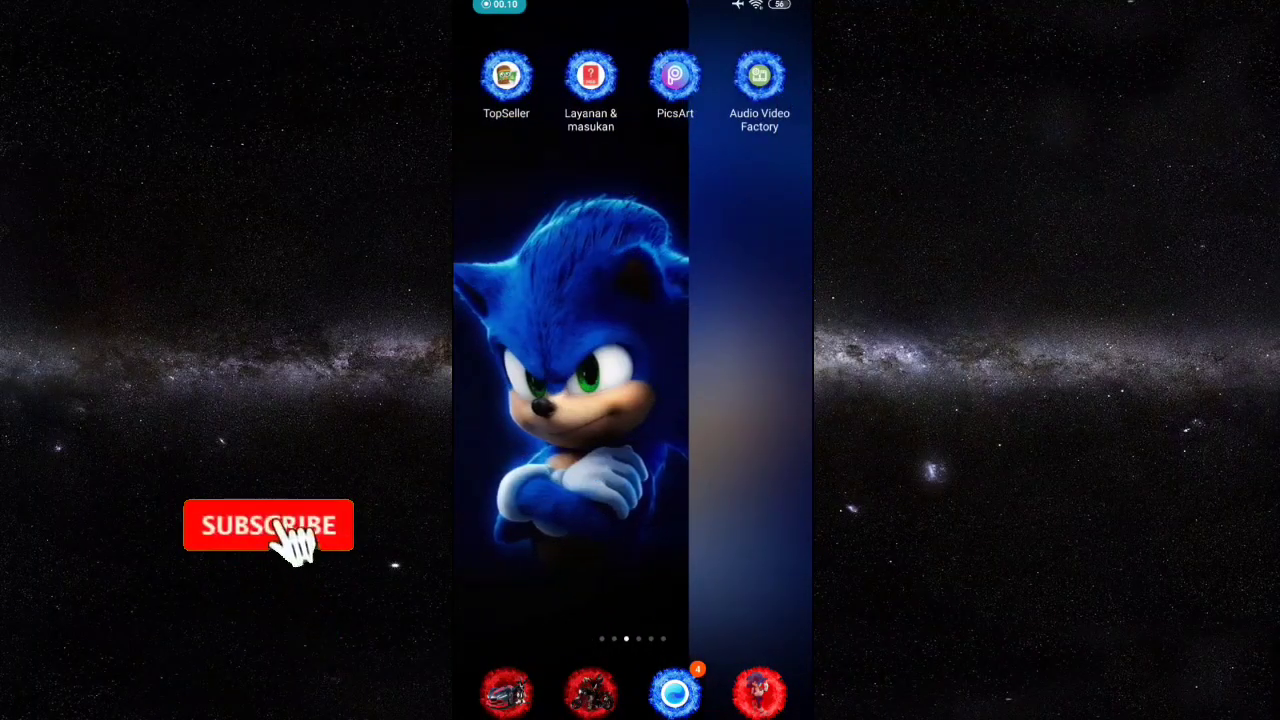
{"action": "left_click_drag", "start_coordinate": [800, 536], "coordinate": [674, 536]}
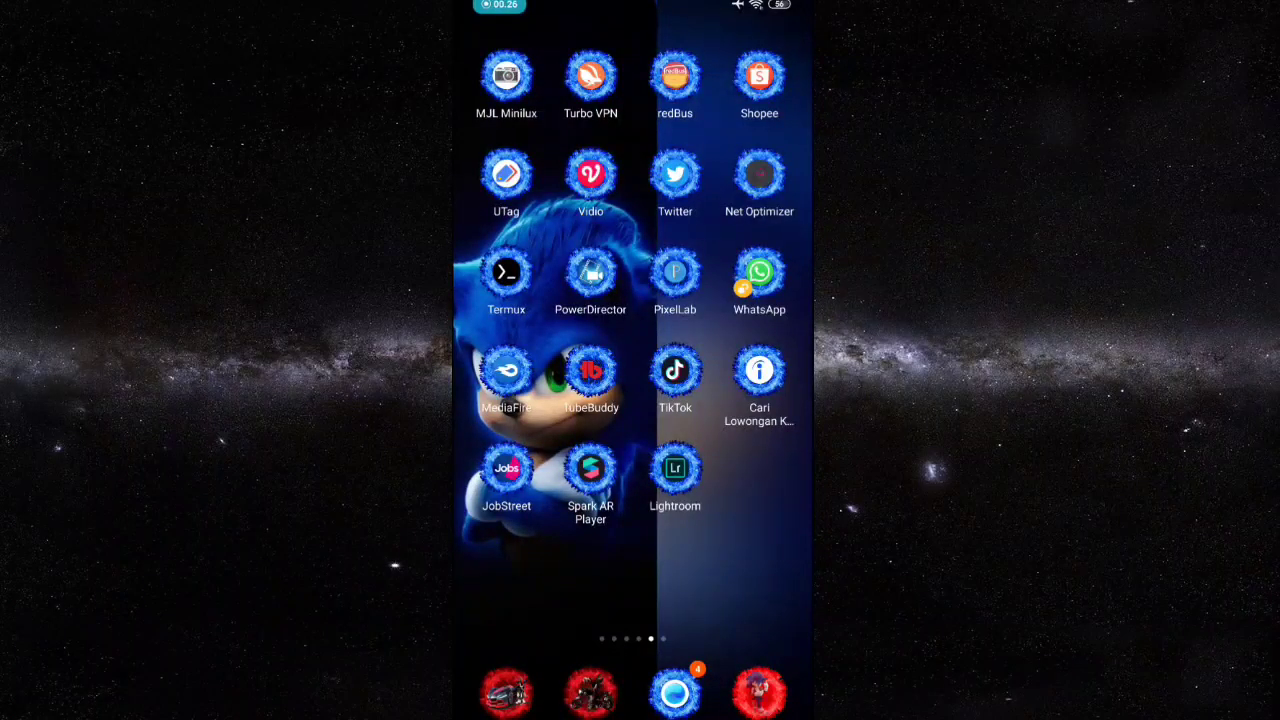
{"action": "left_click", "coordinate": [675, 272]}
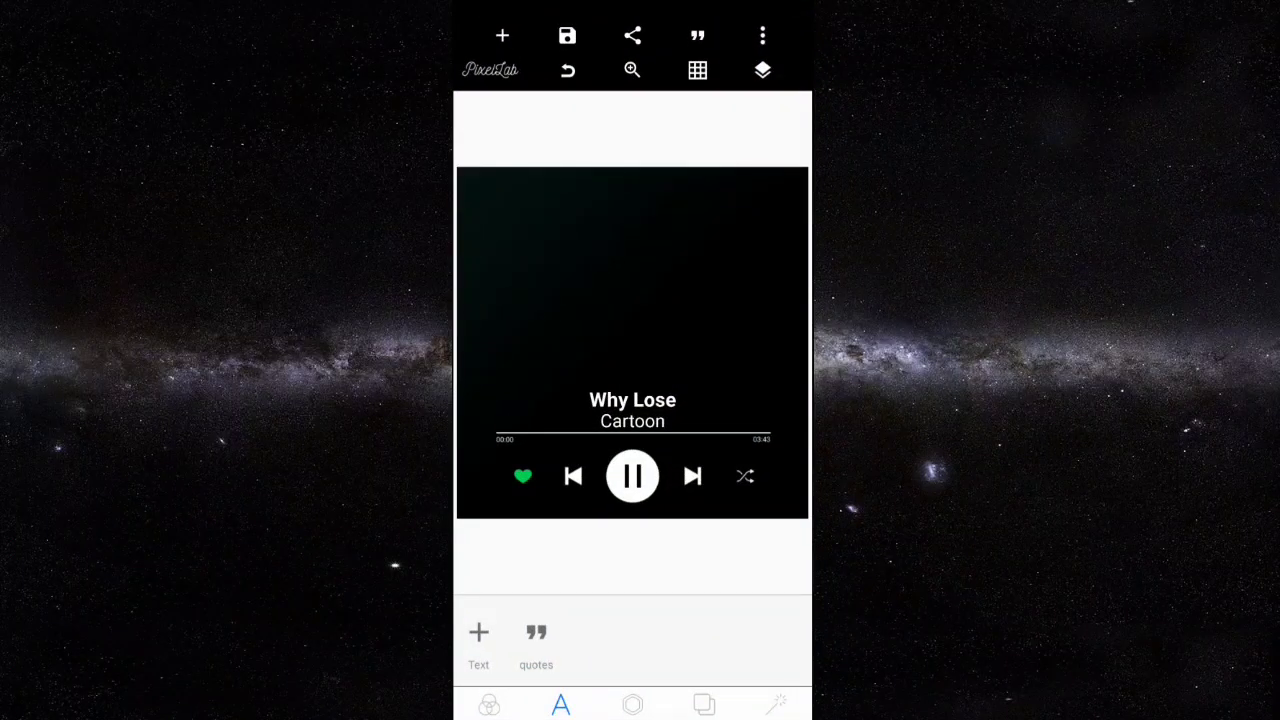
Delete the "Cartoon" and "Why Lose" texts and the player controls image, leaving only the canvas background
{"action": "left_click", "coordinate": [632, 421]}
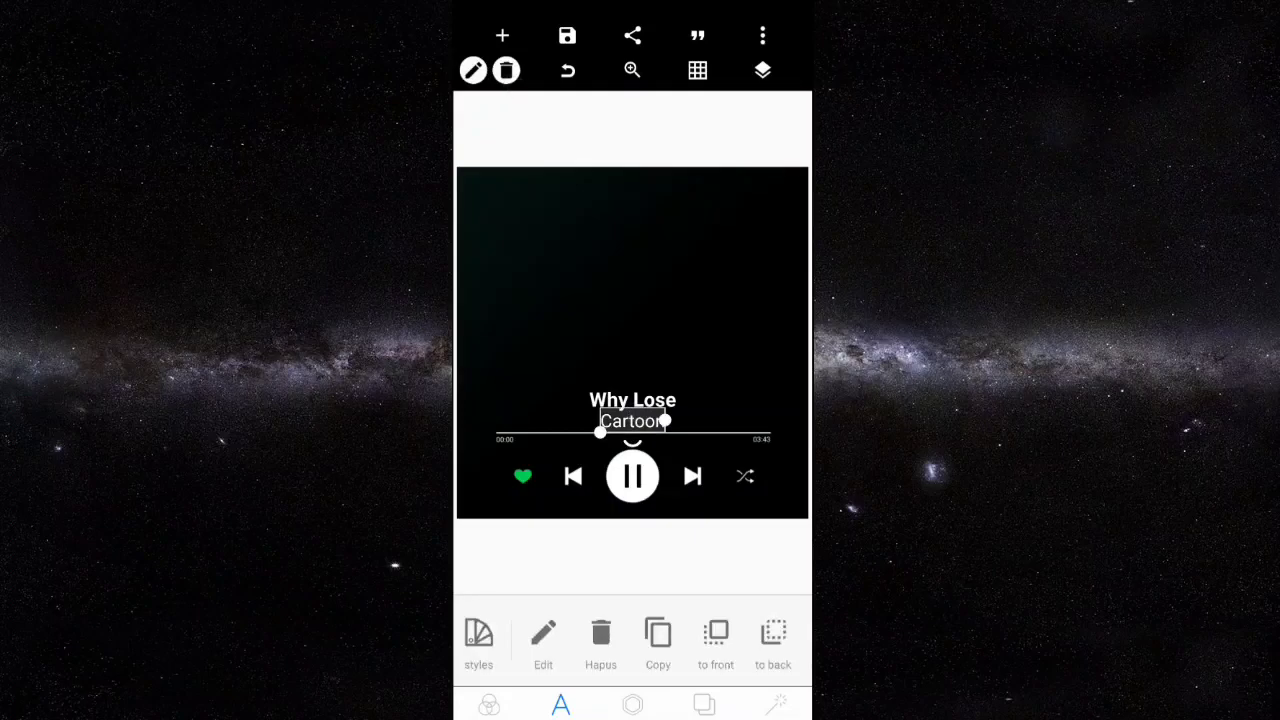
{"action": "left_click", "coordinate": [506, 70]}
{"action": "left_click", "coordinate": [744, 410]}
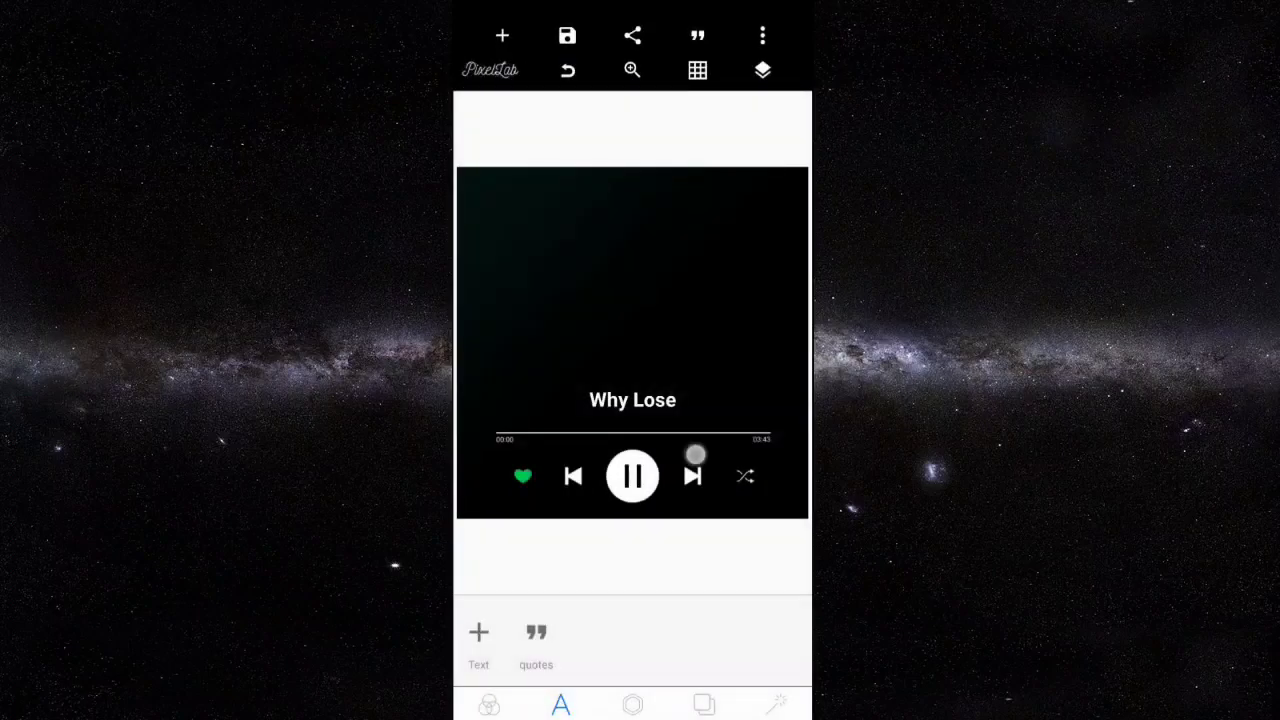
{"action": "left_click", "coordinate": [506, 70]}
{"action": "left_click", "coordinate": [749, 414]}
{"action": "left_click", "coordinate": [632, 400]}
{"action": "left_click", "coordinate": [506, 70]}
{"action": "left_click", "coordinate": [748, 414]}
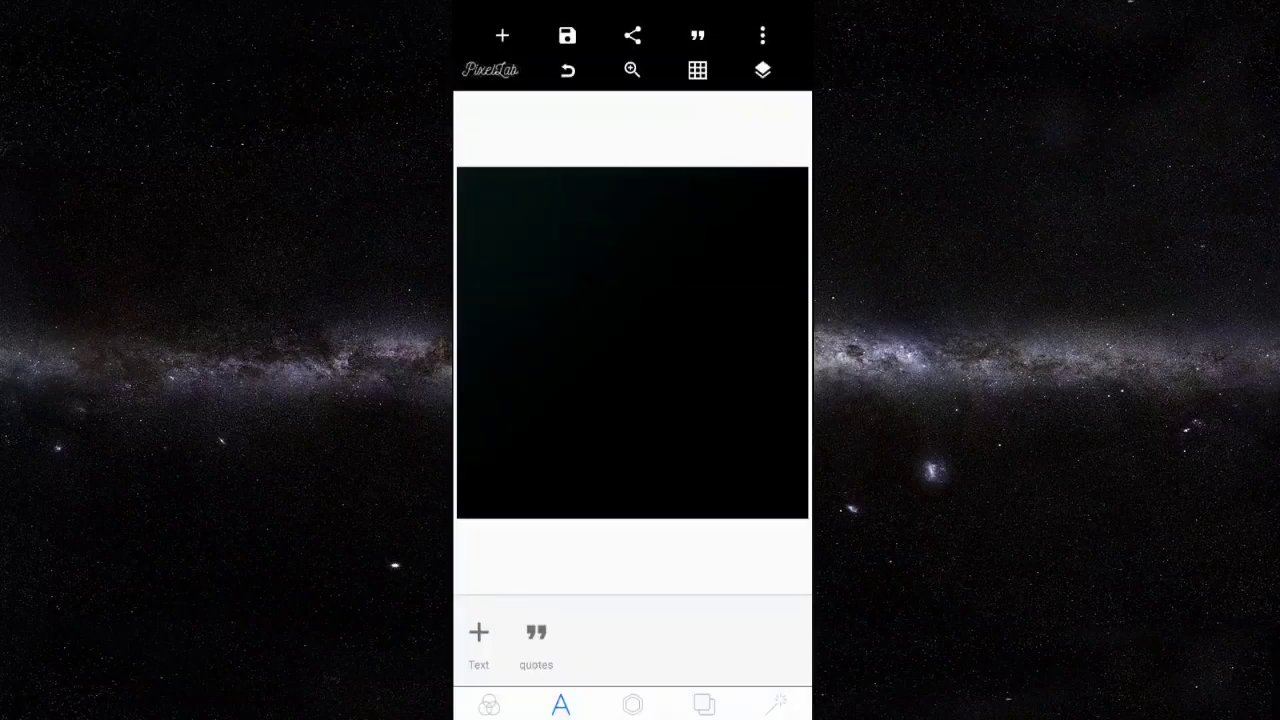
Start adding an image from the gallery and open its collection of other albums
{"action": "left_click", "coordinate": [502, 35]}
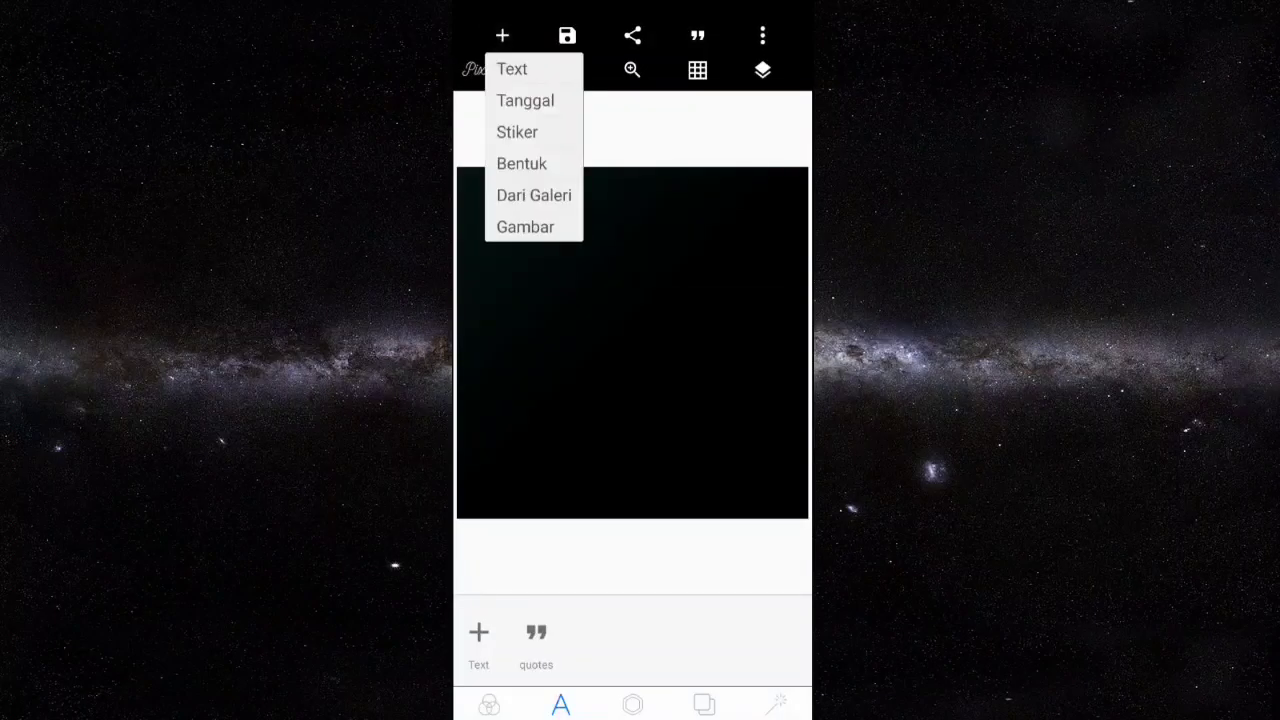
{"action": "left_click", "coordinate": [534, 195]}
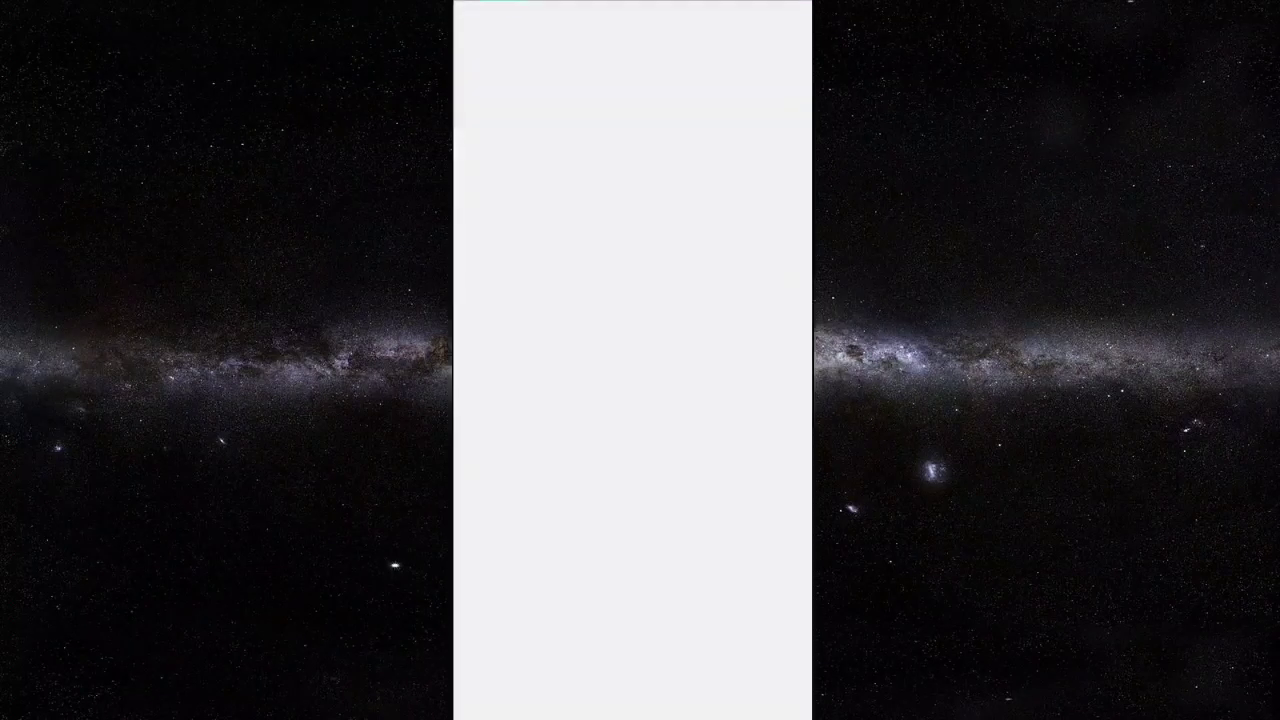
{"action": "left_click", "coordinate": [479, 40]}
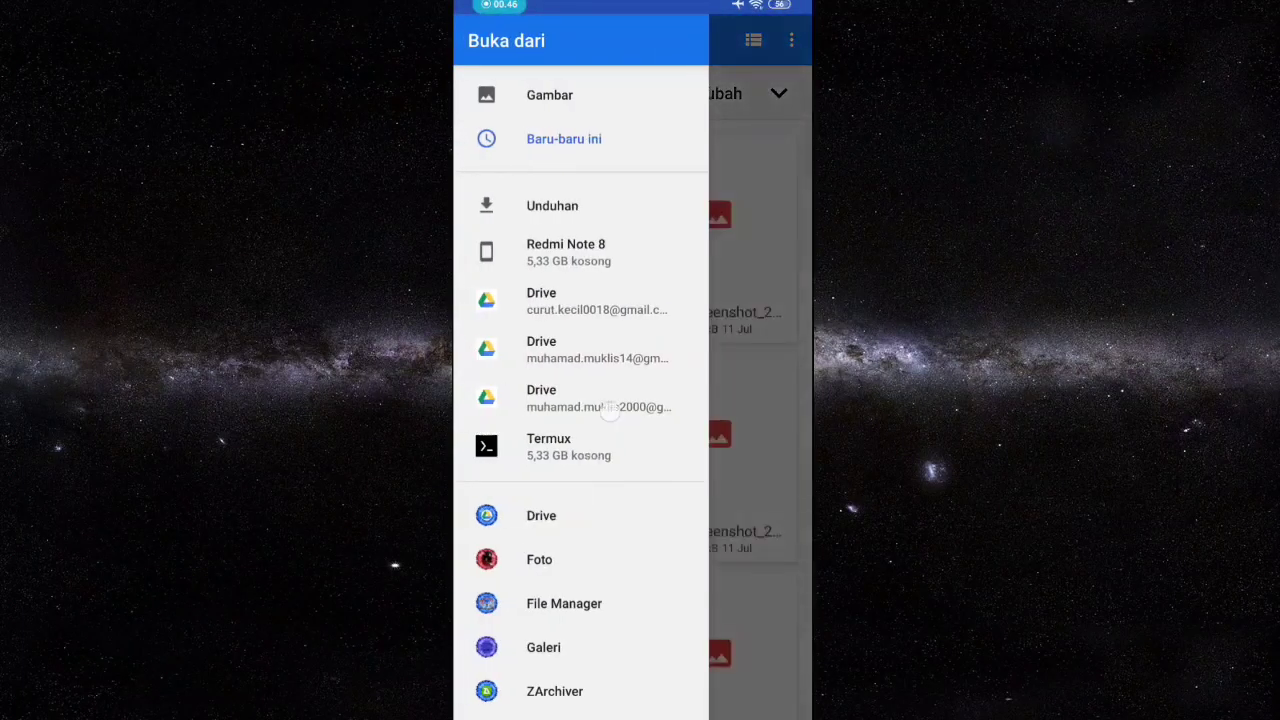
{"action": "left_click", "coordinate": [543, 647]}
{"action": "left_click", "coordinate": [666, 94]}
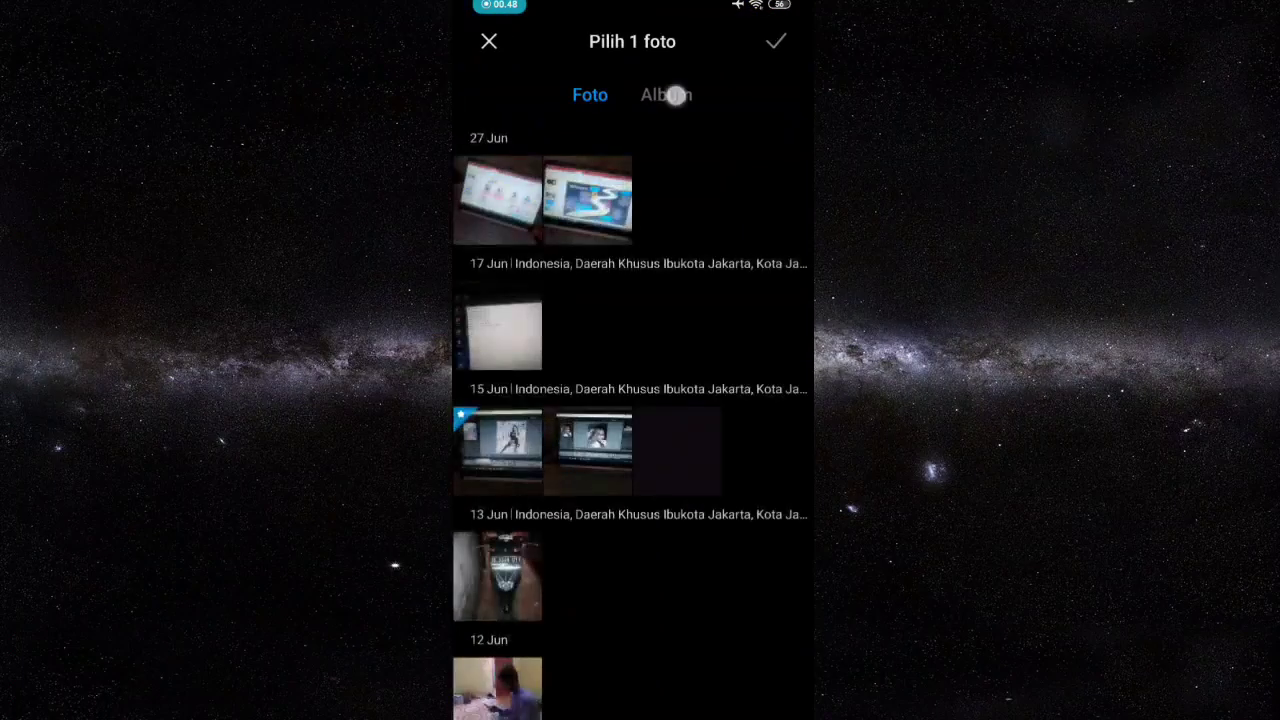
{"action": "scroll", "coordinate": [632, 420], "scroll_direction": "down", "scroll_amount": 5}
{"action": "left_click", "coordinate": [632, 531]}
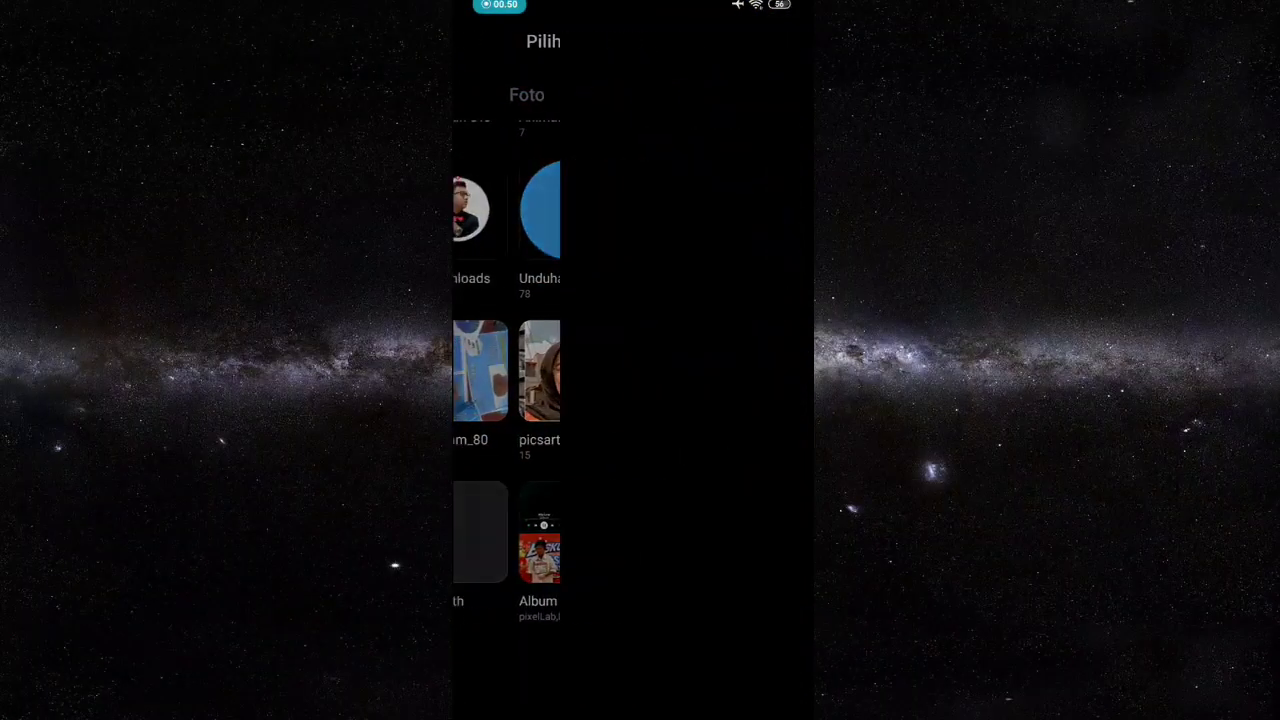
Import the player controls image from the Mentahan1.1(1) album without cropping it
{"action": "scroll", "coordinate": [632, 400], "scroll_direction": "down", "scroll_amount": 3}
{"action": "scroll", "coordinate": [700, 530], "scroll_direction": "down", "scroll_amount": 2}
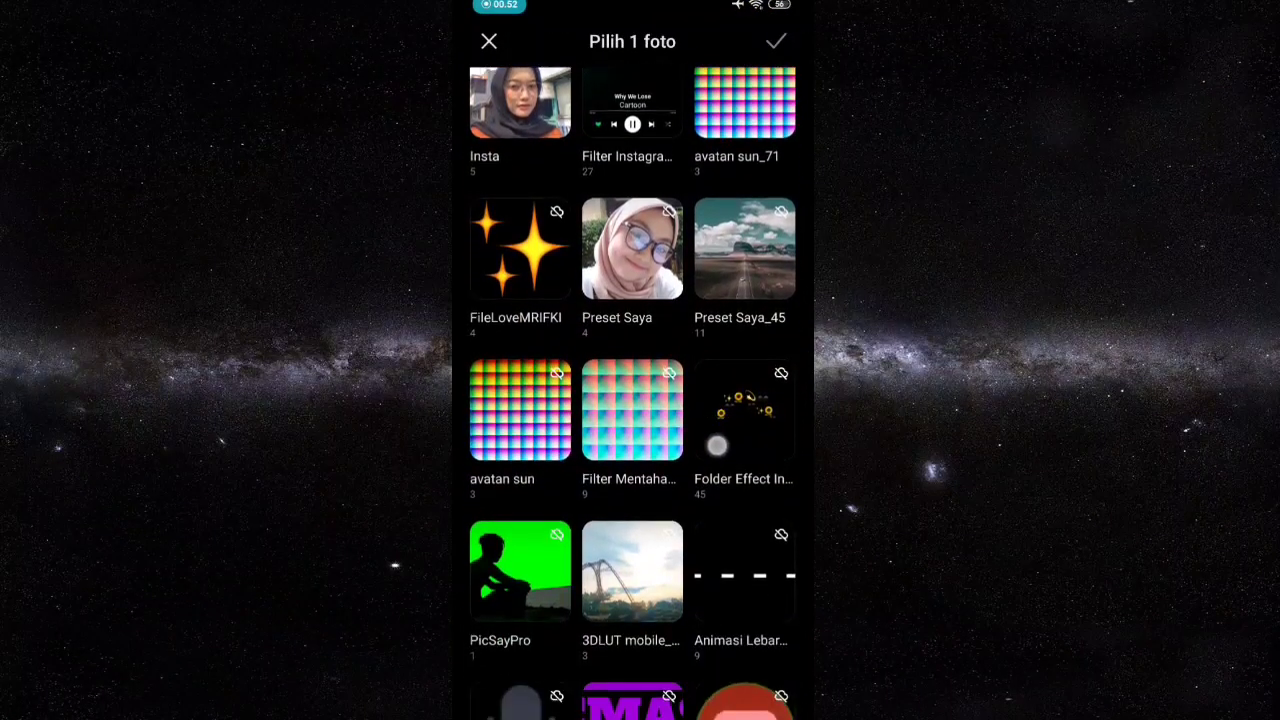
{"action": "scroll", "coordinate": [698, 499], "scroll_direction": "down", "scroll_amount": 4}
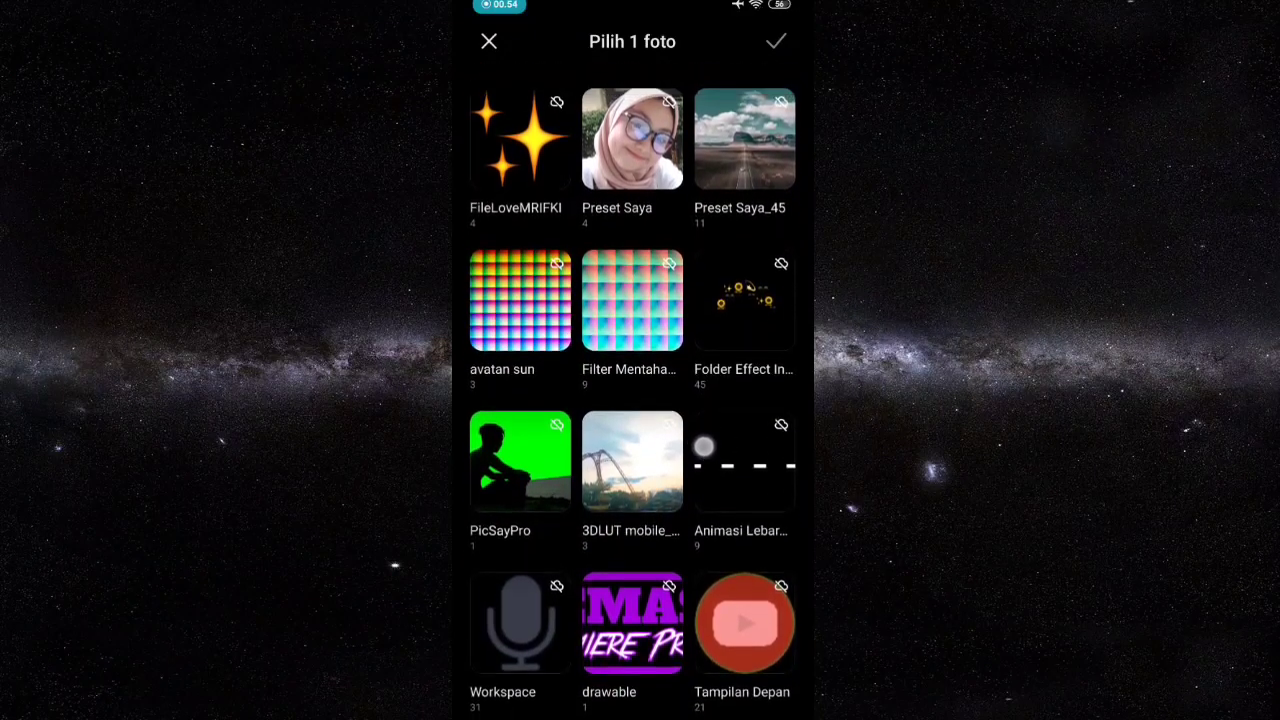
{"action": "scroll", "coordinate": [632, 400], "scroll_direction": "down", "scroll_amount": 1}
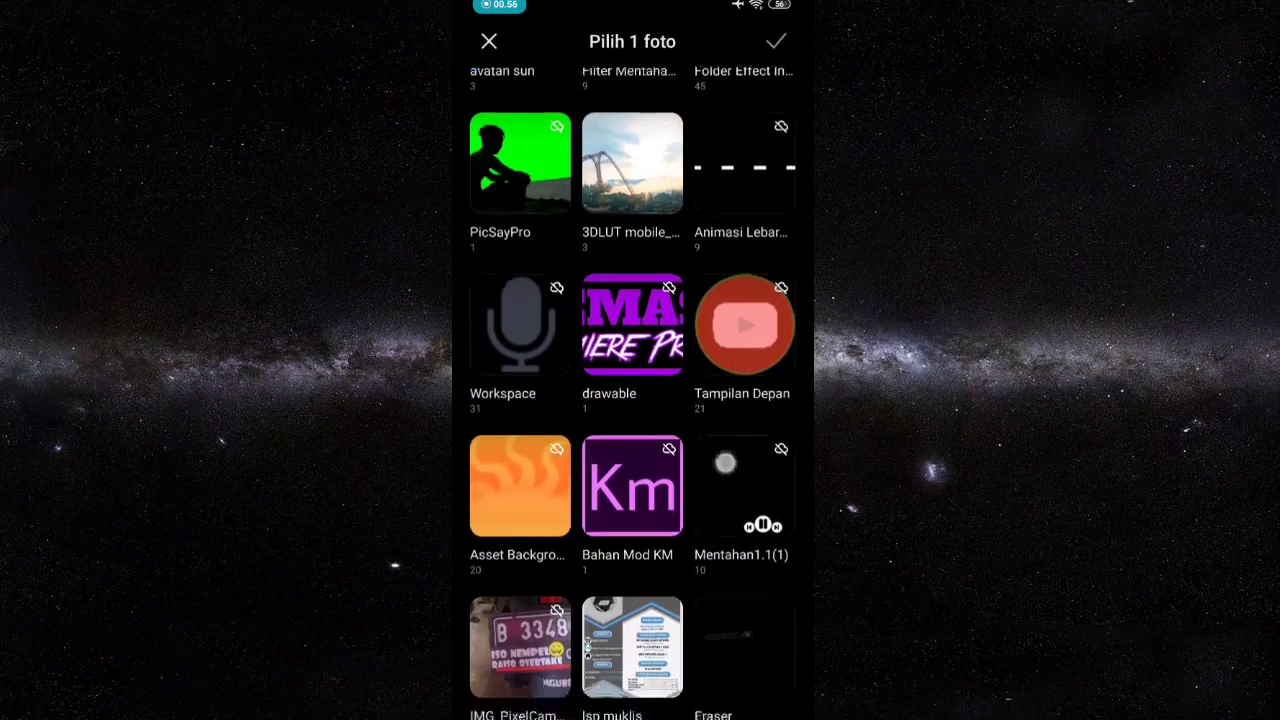
{"action": "left_click", "coordinate": [745, 400]}
{"action": "left_click", "coordinate": [498, 262]}
{"action": "left_click", "coordinate": [776, 41]}
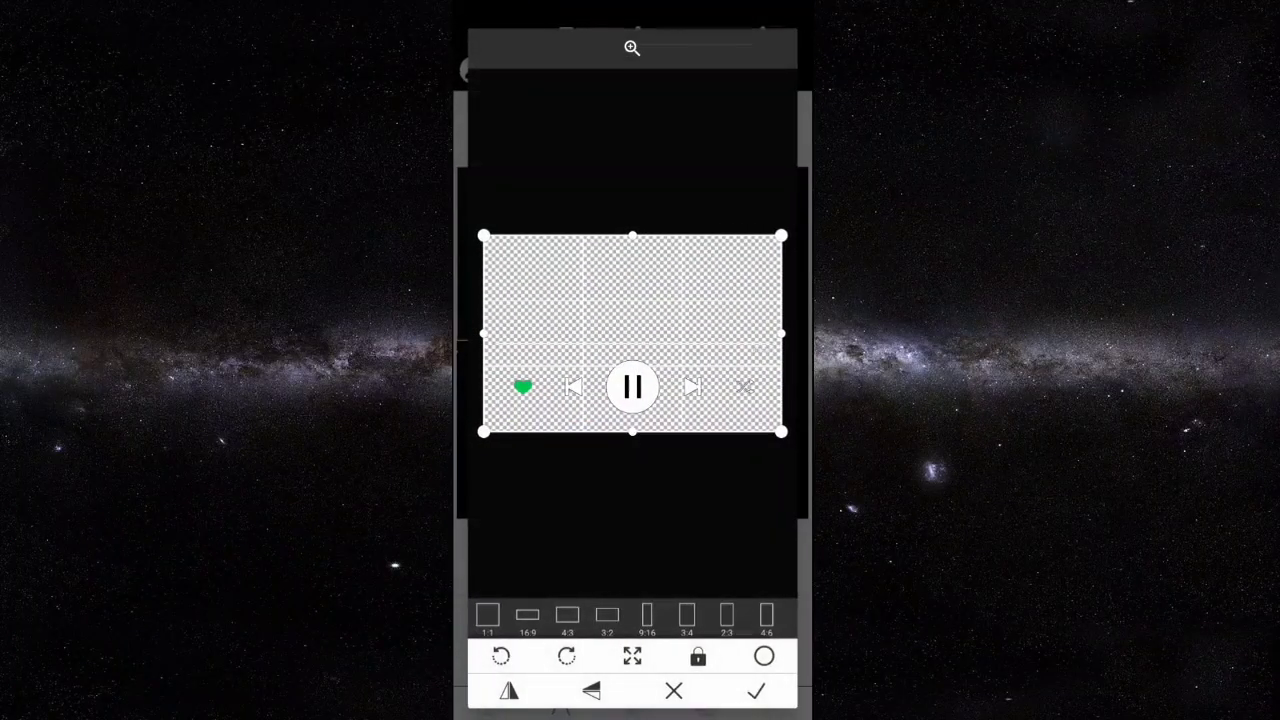
{"action": "left_click", "coordinate": [756, 691]}
Move the player controls image into the lower part of the canvas and enlarge it slightly
{"action": "left_click_drag", "start_coordinate": [637, 317], "coordinate": [666, 412]}
{"action": "left_click_drag", "start_coordinate": [746, 466], "coordinate": [767, 482]}
{"action": "left_click_drag", "start_coordinate": [661, 412], "coordinate": [667, 457]}
Center the player controls image horizontally on the canvas using relative position
{"action": "left_click", "coordinate": [632, 705]}
{"action": "scroll", "coordinate": [632, 632], "scroll_direction": "right", "scroll_amount": 3}
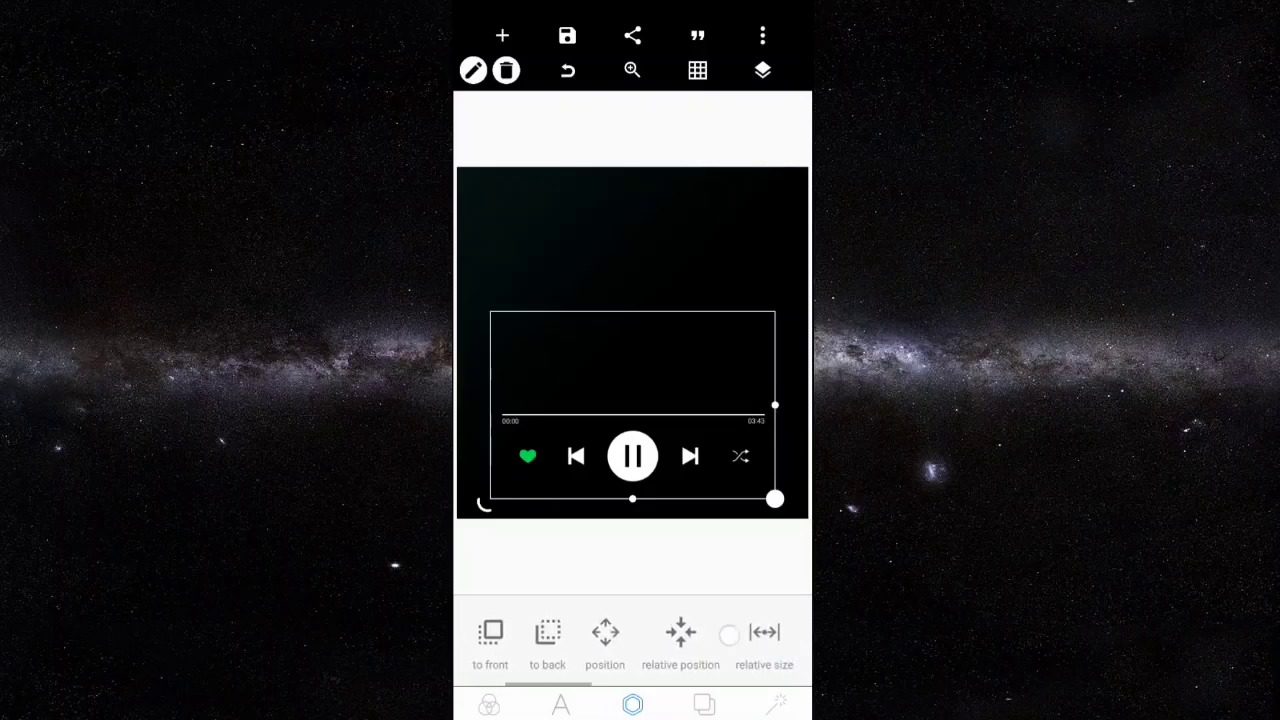
{"action": "left_click_drag", "start_coordinate": [729, 634], "coordinate": [700, 634]}
{"action": "left_click", "coordinate": [652, 632]}
{"action": "left_click", "coordinate": [612, 628]}
{"action": "left_click", "coordinate": [790, 627]}
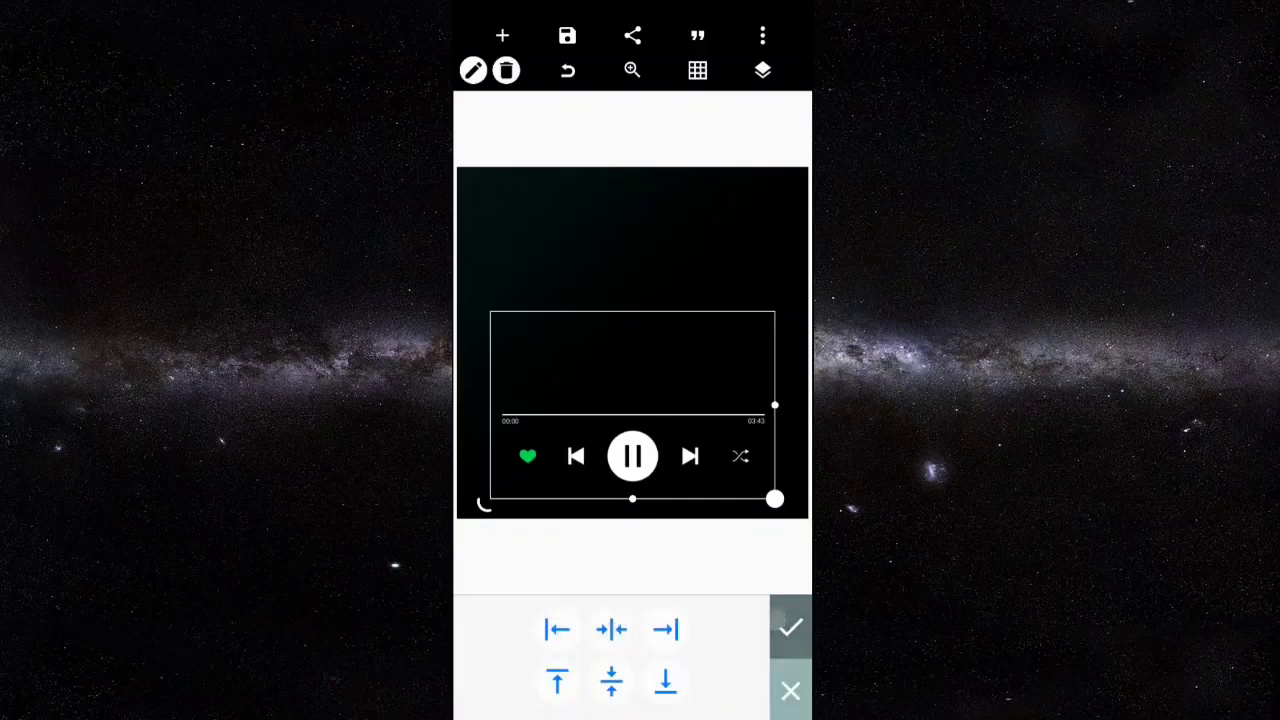
Nudge the player controls image further down toward the canvas's lower edge, then deselect it
{"action": "left_click", "coordinate": [640, 632]}
{"action": "left_click", "coordinate": [692, 683]}
{"action": "left_click", "coordinate": [692, 683]}
{"action": "left_click", "coordinate": [692, 683]}
{"action": "left_click", "coordinate": [692, 683]}
{"action": "left_click", "coordinate": [692, 683]}
{"action": "left_click", "coordinate": [692, 683]}
{"action": "left_click", "coordinate": [716, 235]}
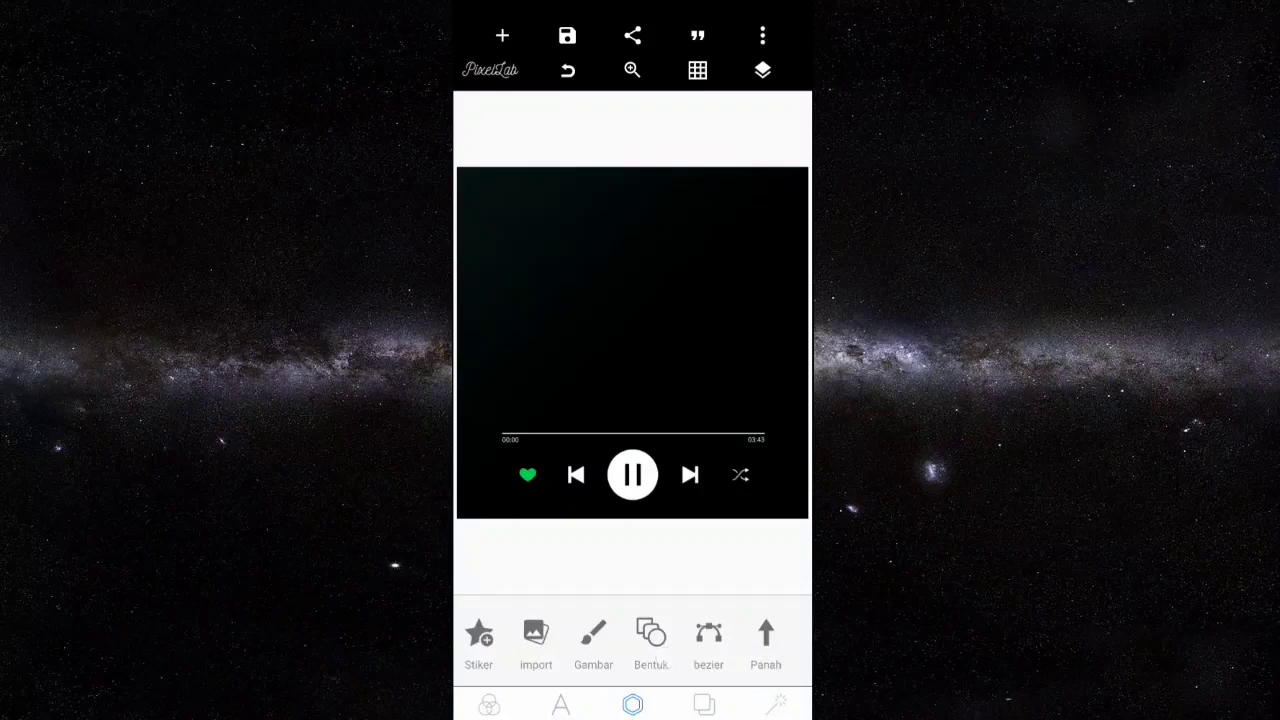
Change the canvas background from a gradient to solid black
{"action": "left_click", "coordinate": [704, 705]}
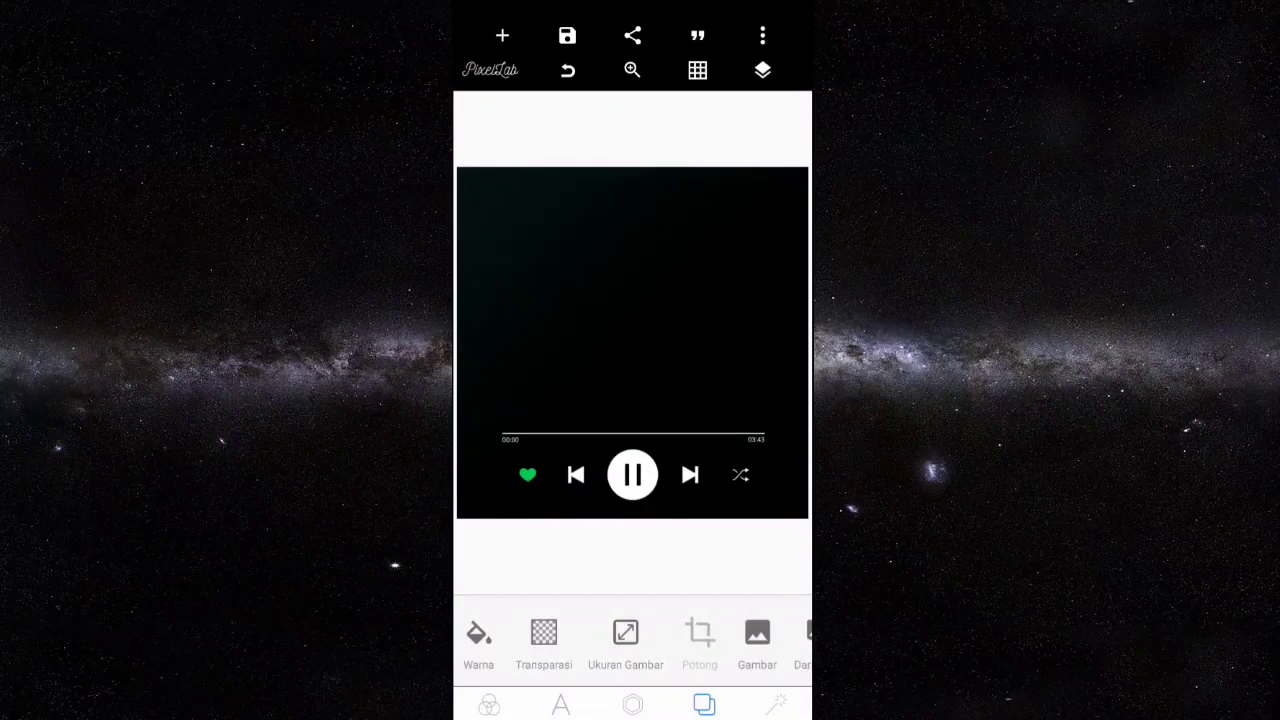
{"action": "left_click", "coordinate": [478, 638]}
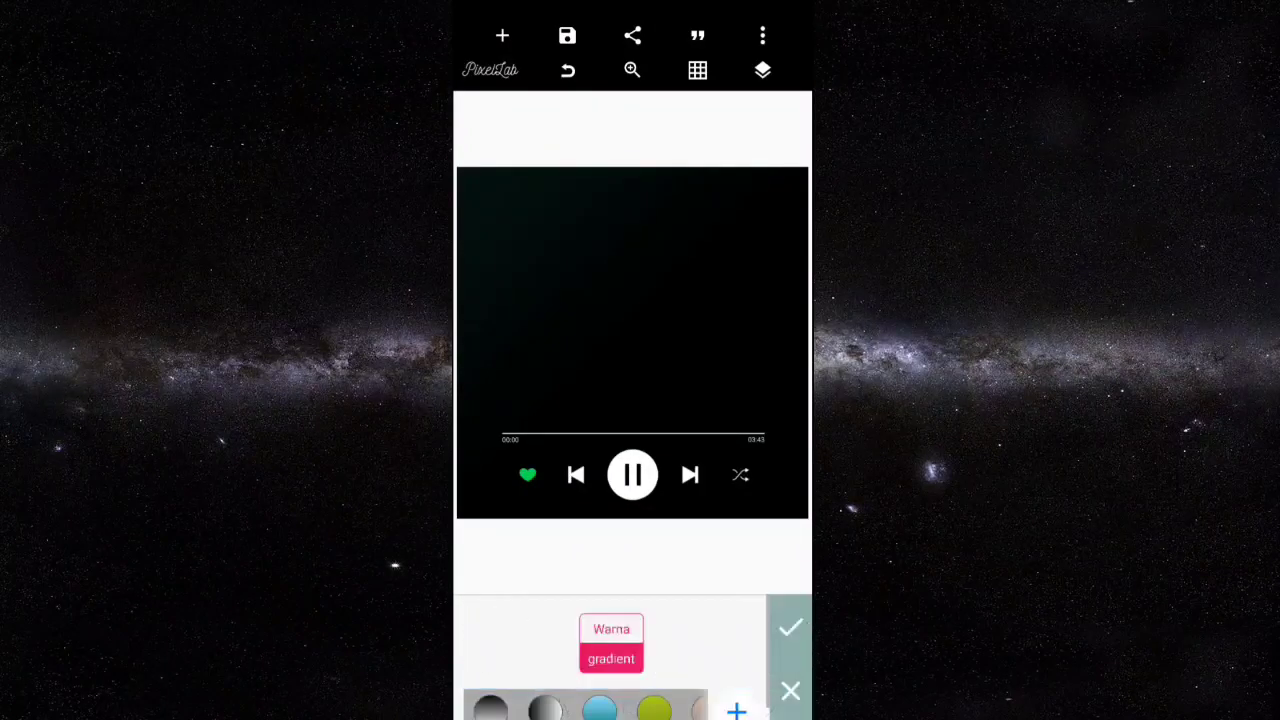
{"action": "left_click", "coordinate": [612, 629]}
{"action": "left_click_drag", "start_coordinate": [652, 709], "coordinate": [524, 709]}
{"action": "left_click", "coordinate": [520, 711]}
{"action": "left_click", "coordinate": [790, 627]}
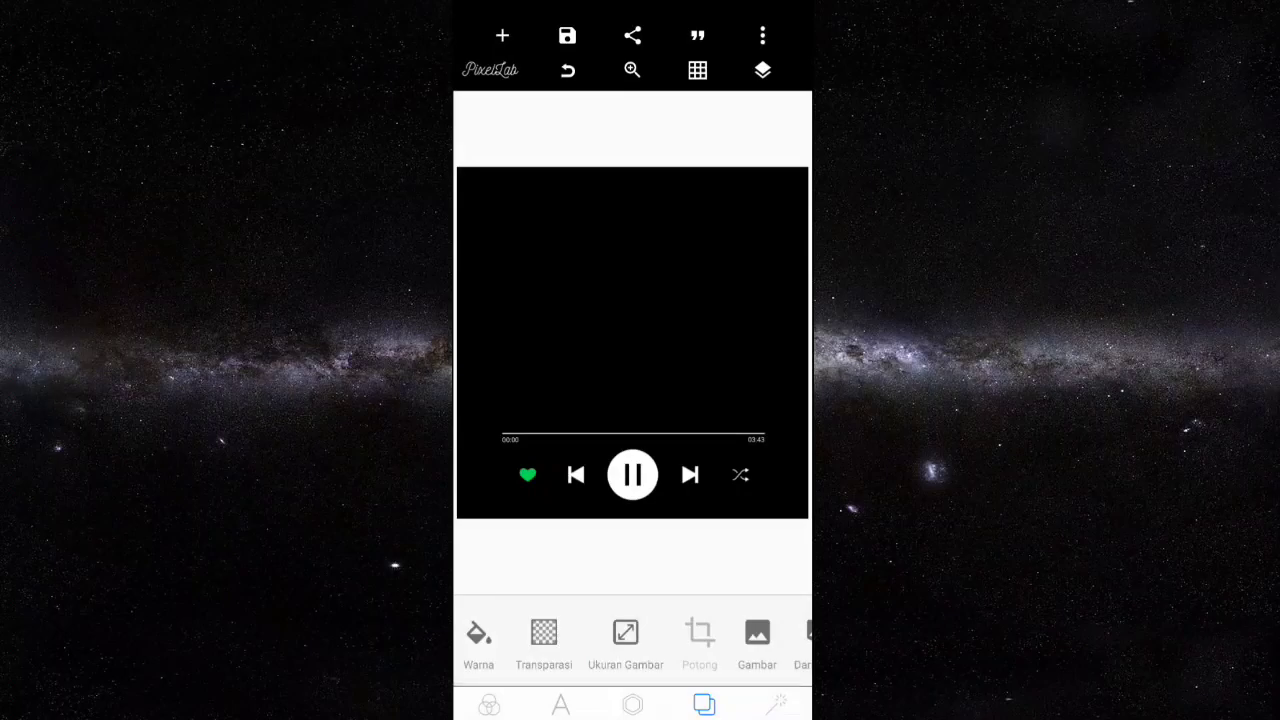
Add a text object reading "Contoh Lagu"
{"action": "left_click", "coordinate": [502, 35]}
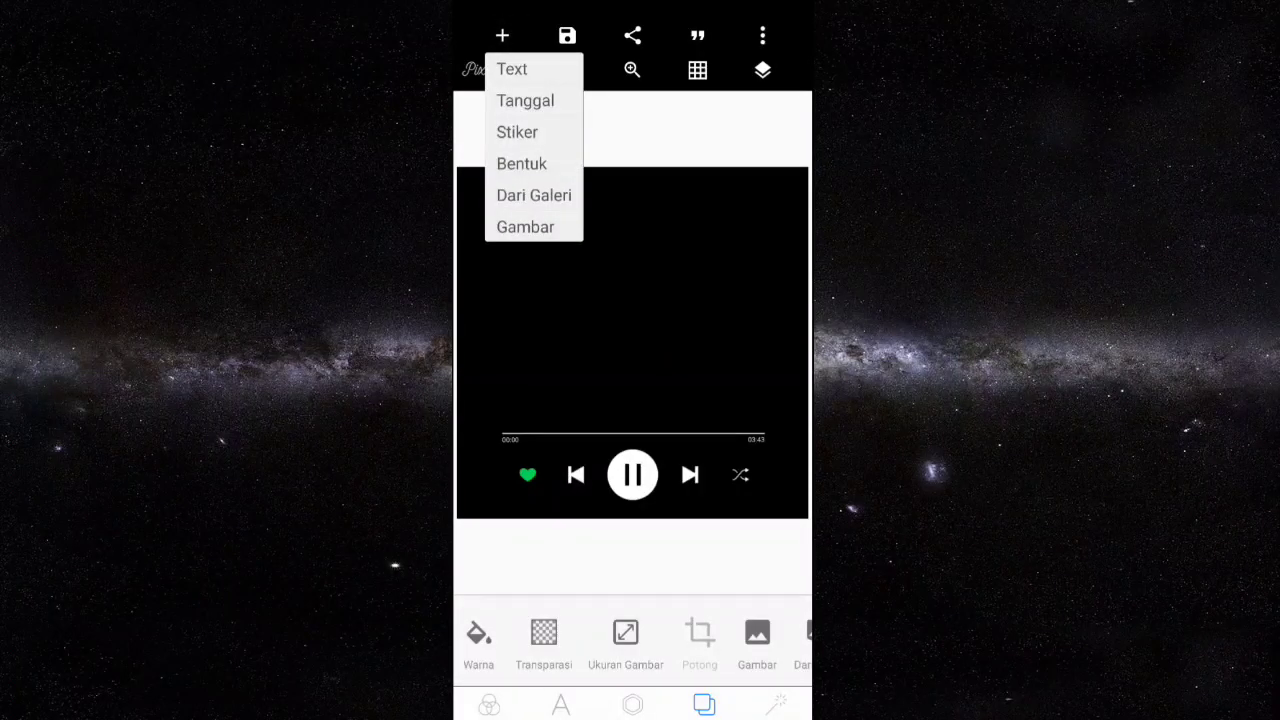
{"action": "left_click", "coordinate": [515, 68]}
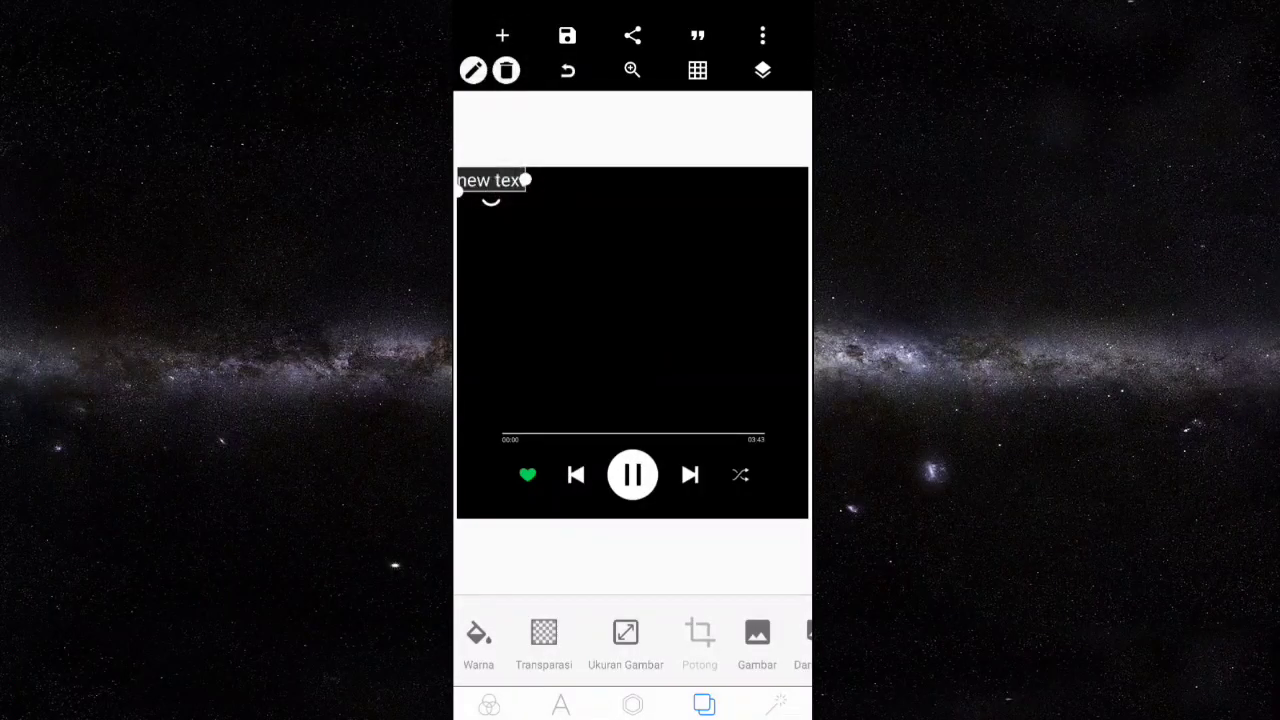
{"action": "left_click", "coordinate": [490, 195]}
{"action": "key", "text": "BackSpace"}
{"action": "key", "text": "BackSpace"}
{"action": "key", "text": "BackSpace"}
{"action": "key", "text": "BackSpace"}
{"action": "key", "text": "BackSpace"}
{"action": "key", "text": "BackSpace"}
{"action": "key", "text": "BackSpace"}
{"action": "key", "text": "BackSpace"}
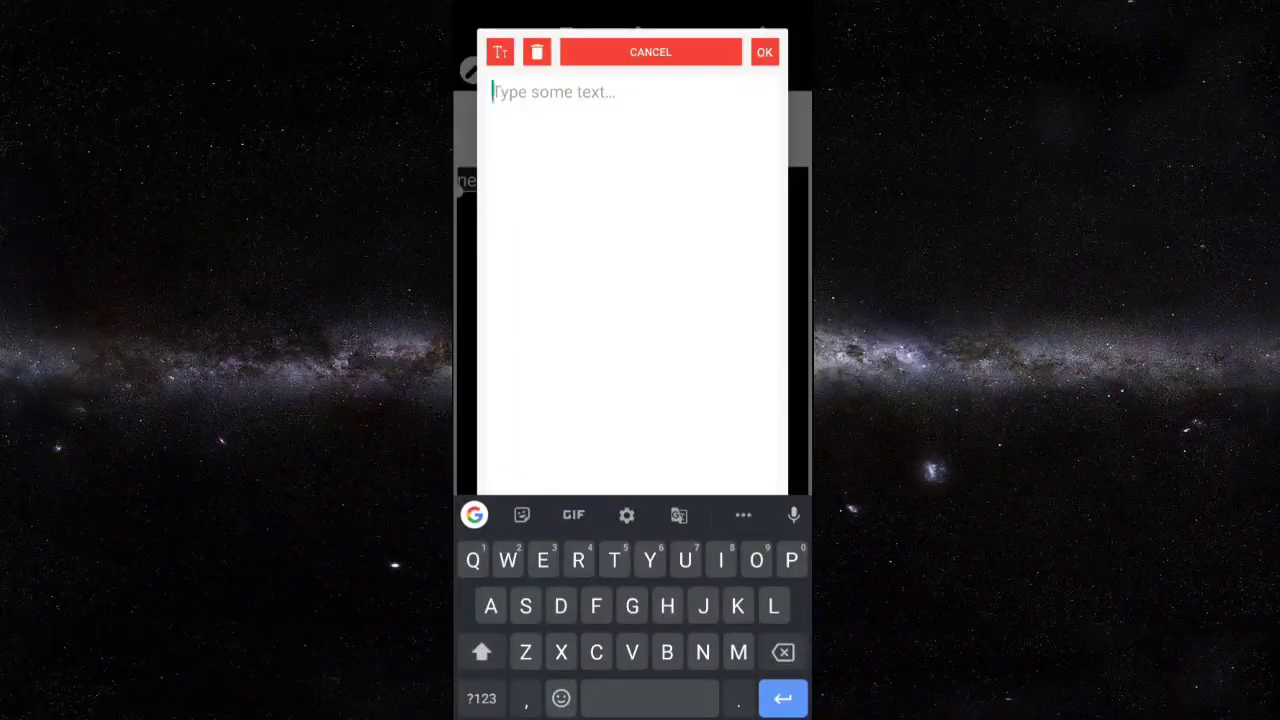
{"action": "type", "text": "Contoh Lagu"}
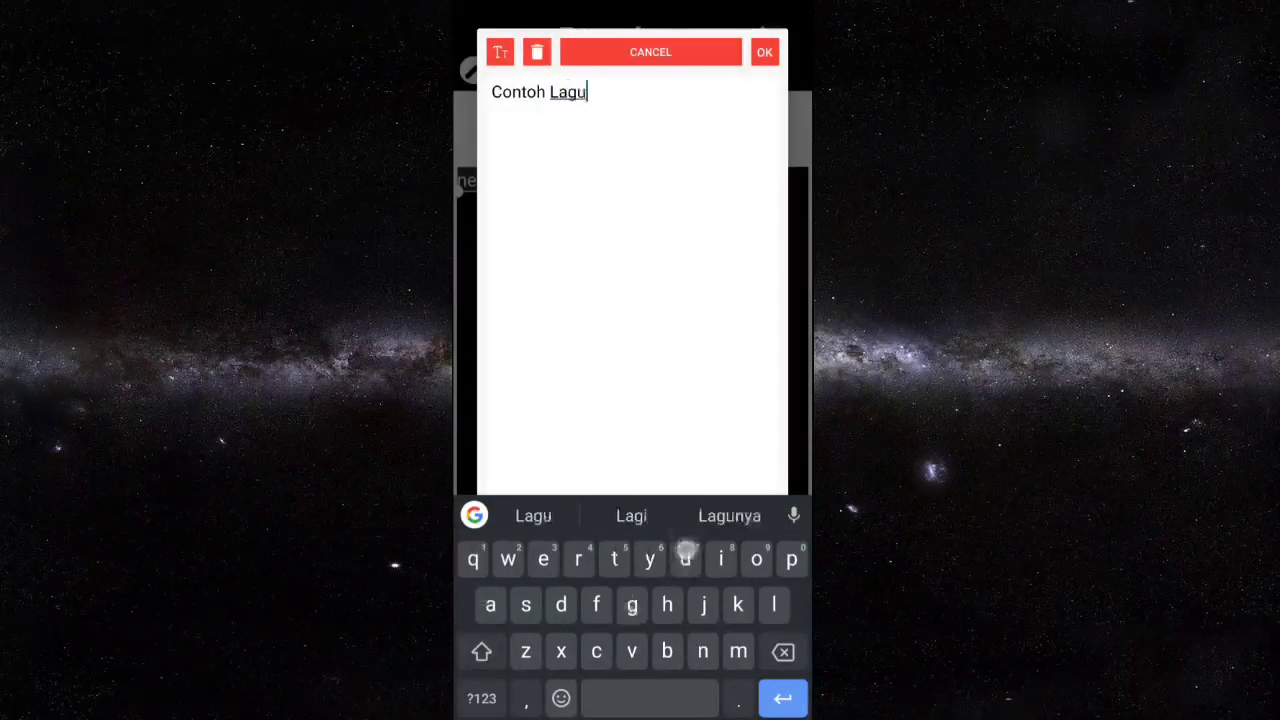
{"action": "left_click", "coordinate": [765, 52]}
Place the "Contoh Lagu" text just above the progress line and center it horizontally on the canvas
{"action": "left_click_drag", "start_coordinate": [540, 182], "coordinate": [657, 397]}
{"action": "left_click_drag", "start_coordinate": [720, 635], "coordinate": [608, 635]}
{"action": "left_click", "coordinate": [632, 705]}
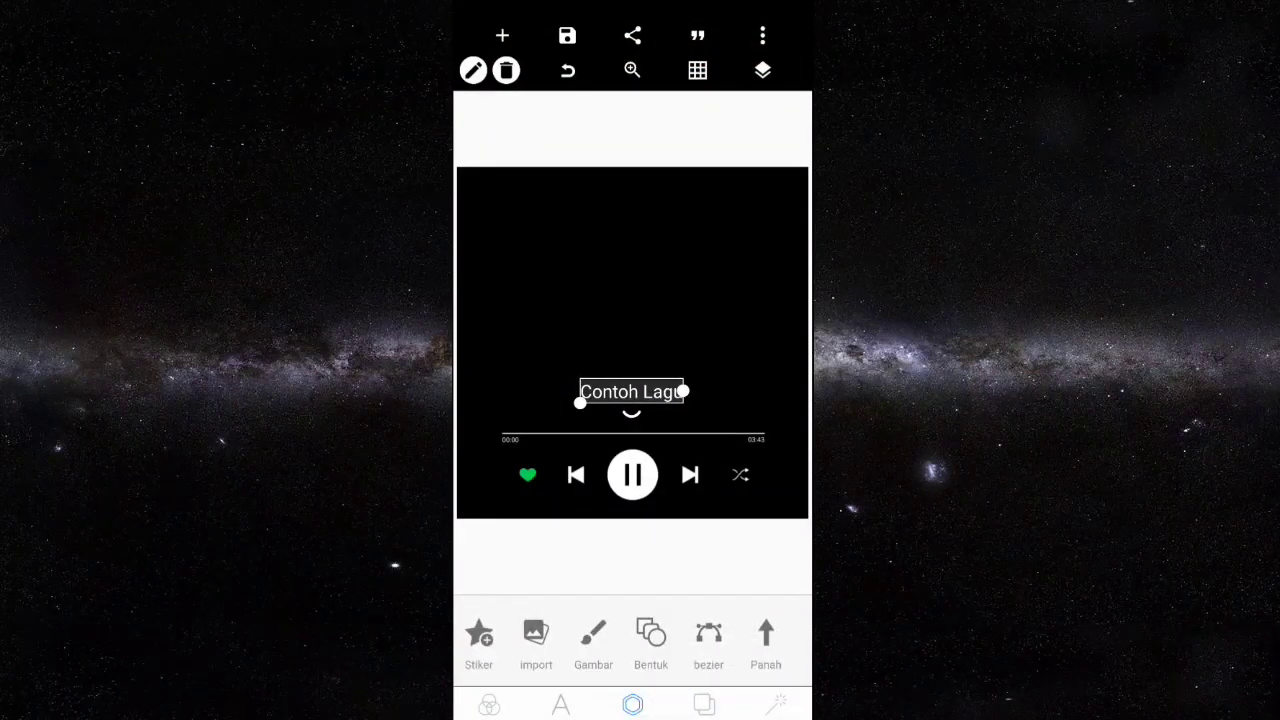
{"action": "left_click", "coordinate": [561, 705]}
{"action": "left_click_drag", "start_coordinate": [760, 635], "coordinate": [470, 635]}
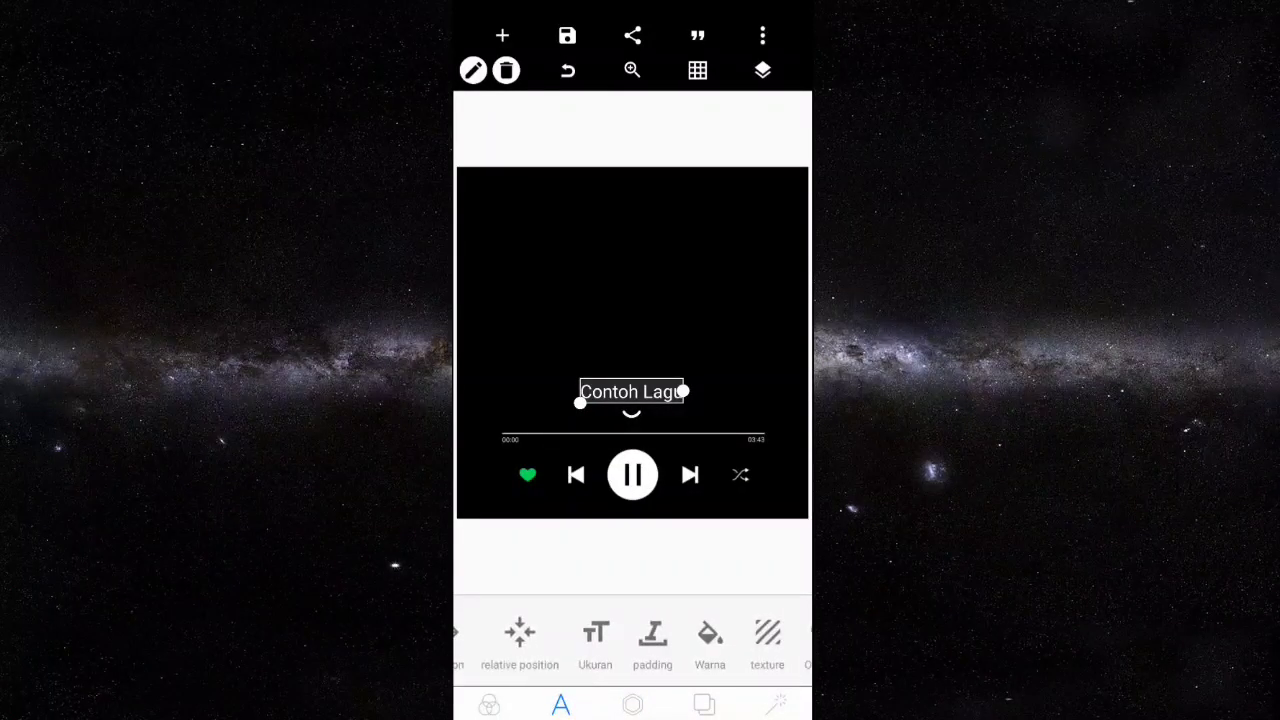
{"action": "left_click", "coordinate": [519, 640]}
{"action": "left_click", "coordinate": [790, 627]}
Increase the size of the "Contoh Lagu" text by five increments
{"action": "left_click_drag", "start_coordinate": [700, 635], "coordinate": [572, 635]}
{"action": "left_click", "coordinate": [509, 635]}
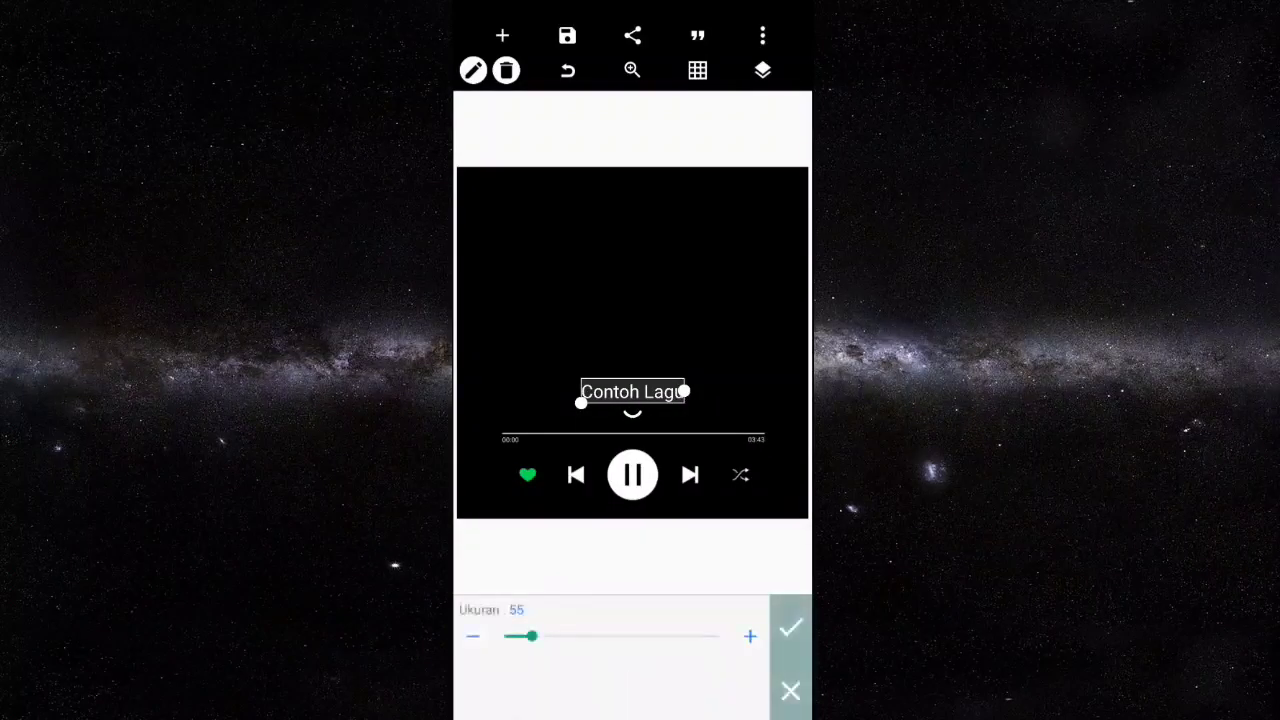
{"action": "left_click", "coordinate": [750, 636]}
{"action": "left_click", "coordinate": [750, 636]}
{"action": "left_click", "coordinate": [750, 636]}
{"action": "left_click", "coordinate": [750, 636]}
{"action": "left_click", "coordinate": [750, 636]}
{"action": "left_click", "coordinate": [786, 624]}
Choose a font for the "Contoh Lagu" text and make the whole text bold
{"action": "left_click_drag", "start_coordinate": [720, 635], "coordinate": [480, 635]}
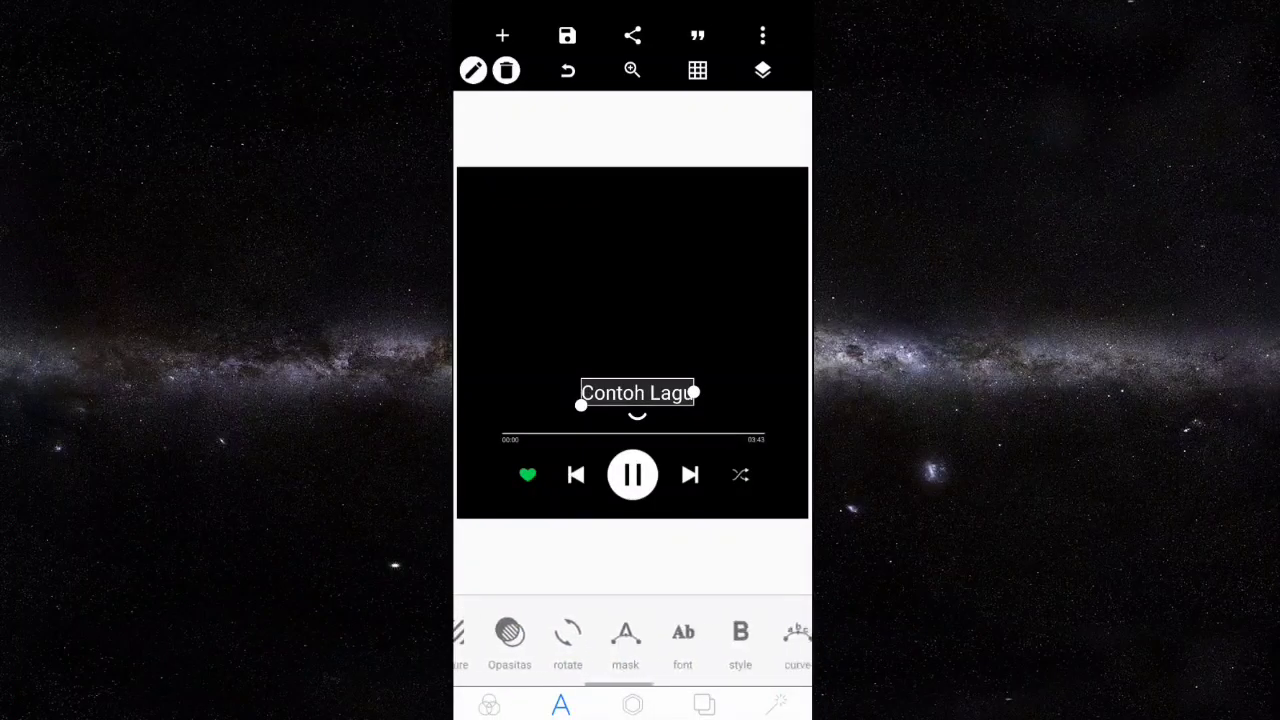
{"action": "left_click", "coordinate": [678, 632]}
{"action": "left_click_drag", "start_coordinate": [712, 600], "coordinate": [712, 532]}
{"action": "left_click", "coordinate": [531, 683]}
{"action": "left_click_drag", "start_coordinate": [720, 635], "coordinate": [650, 635]}
{"action": "left_click", "coordinate": [666, 633]}
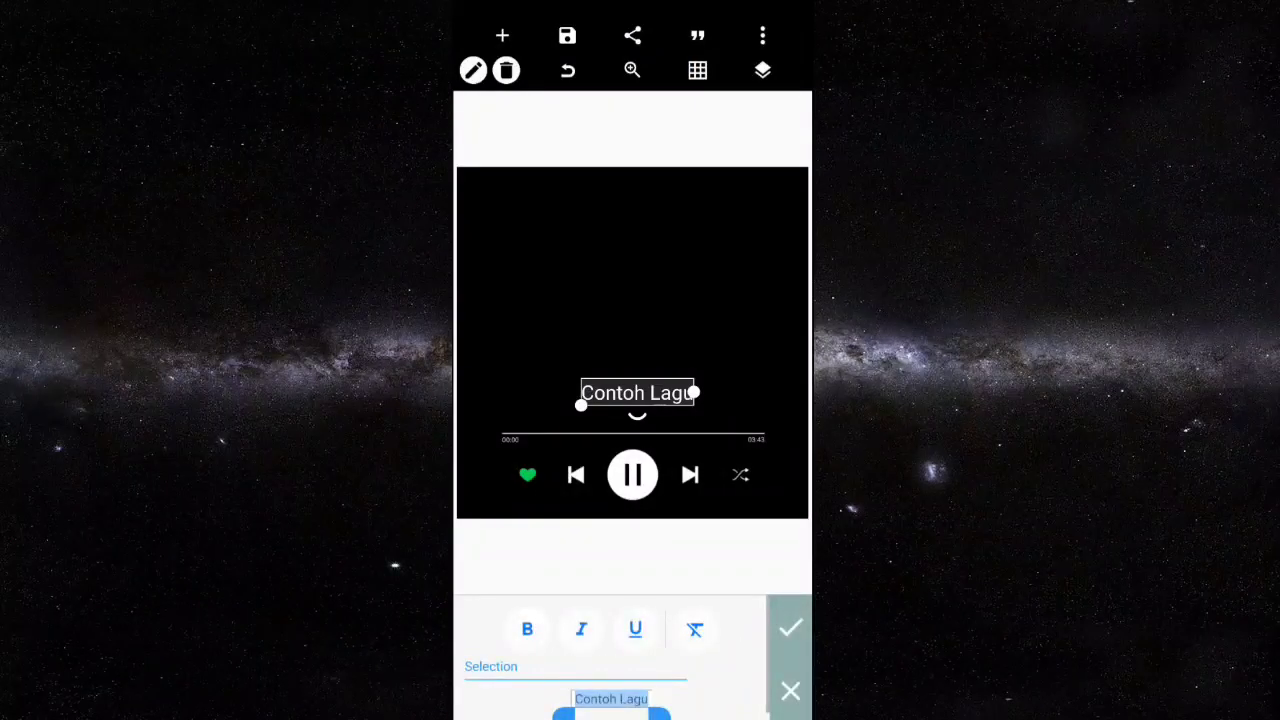
{"action": "left_click", "coordinate": [527, 628]}
{"action": "left_click", "coordinate": [790, 628]}
Center the enlarged bold "Contoh Lagu" title horizontally on the canvas again
{"action": "left_click_drag", "start_coordinate": [560, 632], "coordinate": [700, 632]}
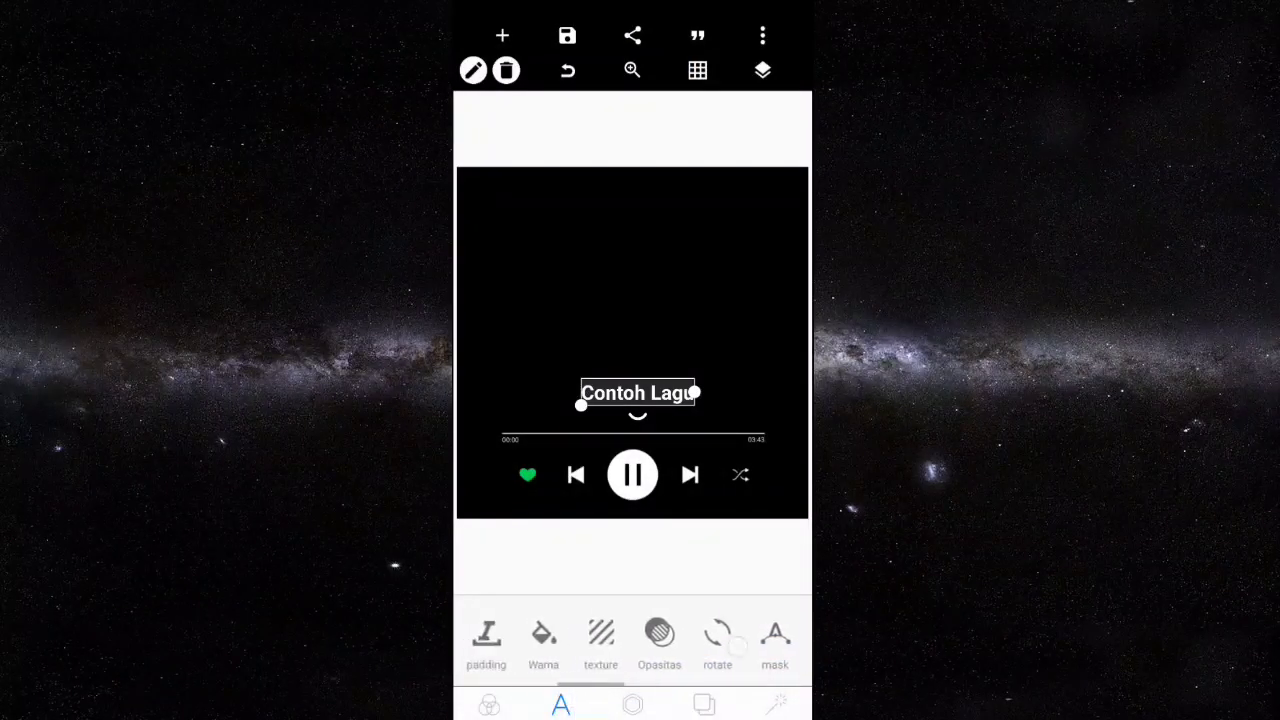
{"action": "left_click", "coordinate": [607, 634]}
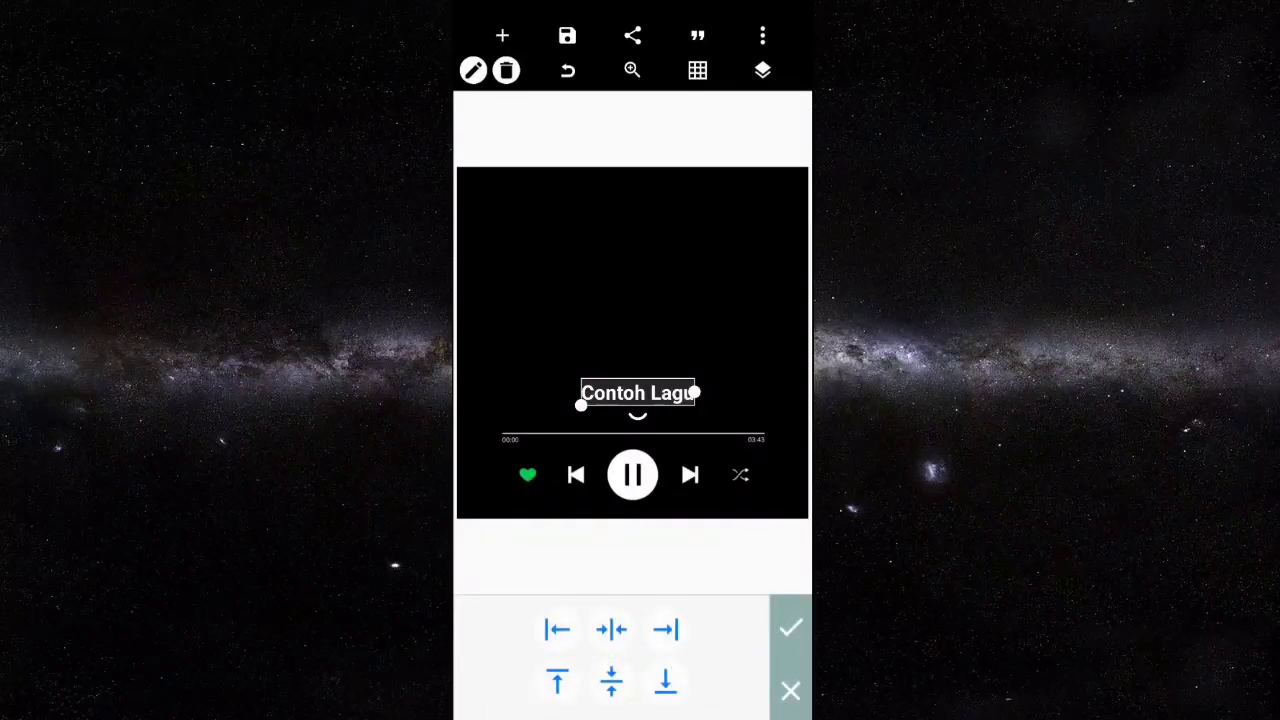
{"action": "left_click", "coordinate": [611, 629]}
{"action": "left_click", "coordinate": [790, 628]}
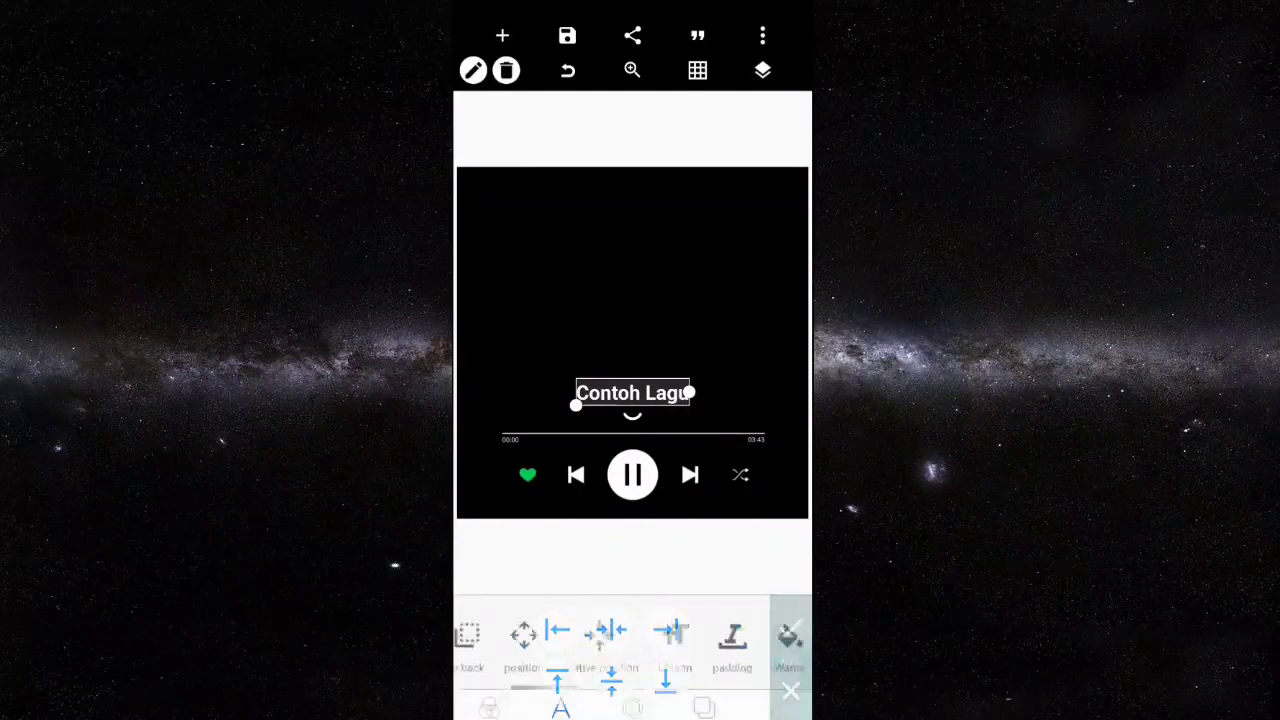
Nudge the "Contoh Lagu" title down by two increments and deselect it
{"action": "left_click", "coordinate": [582, 632]}
{"action": "left_click", "coordinate": [692, 683]}
{"action": "left_click", "coordinate": [692, 683]}
{"action": "left_click", "coordinate": [716, 248]}
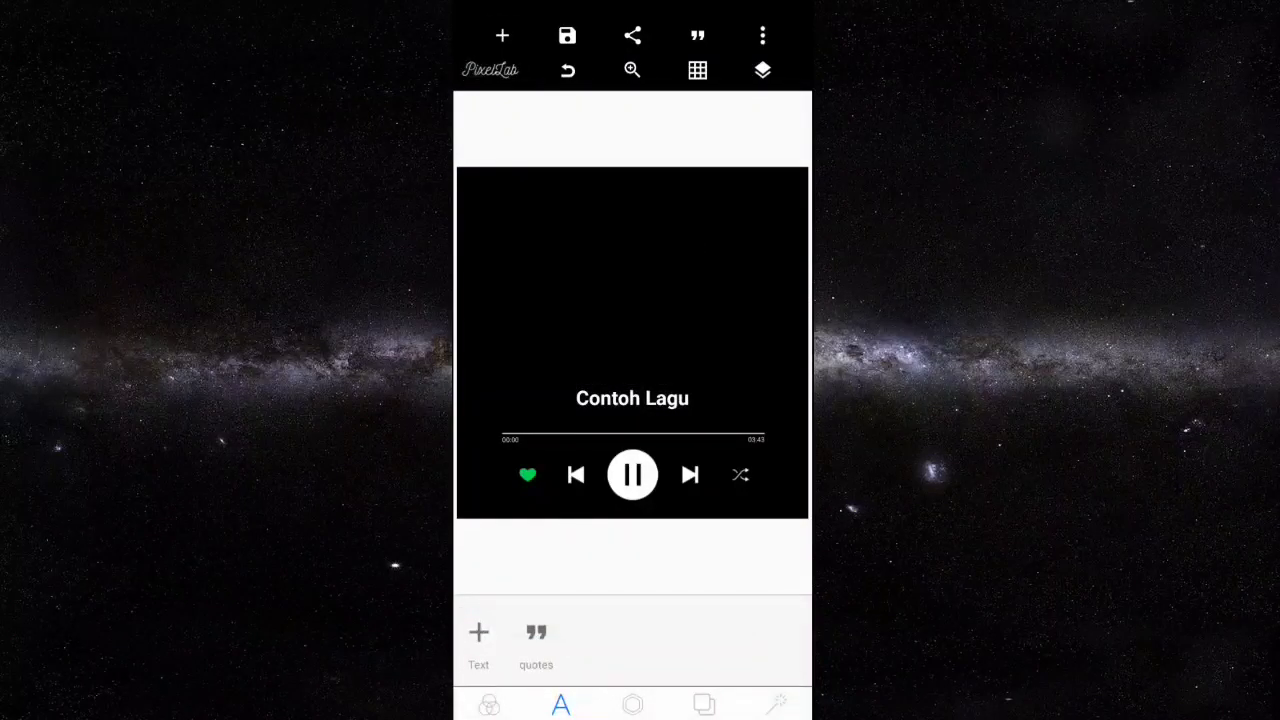
Add a new text object to the canvas and replace its placeholder wording with "Penyanyi"
{"action": "left_click", "coordinate": [502, 36]}
{"action": "left_click", "coordinate": [512, 69]}
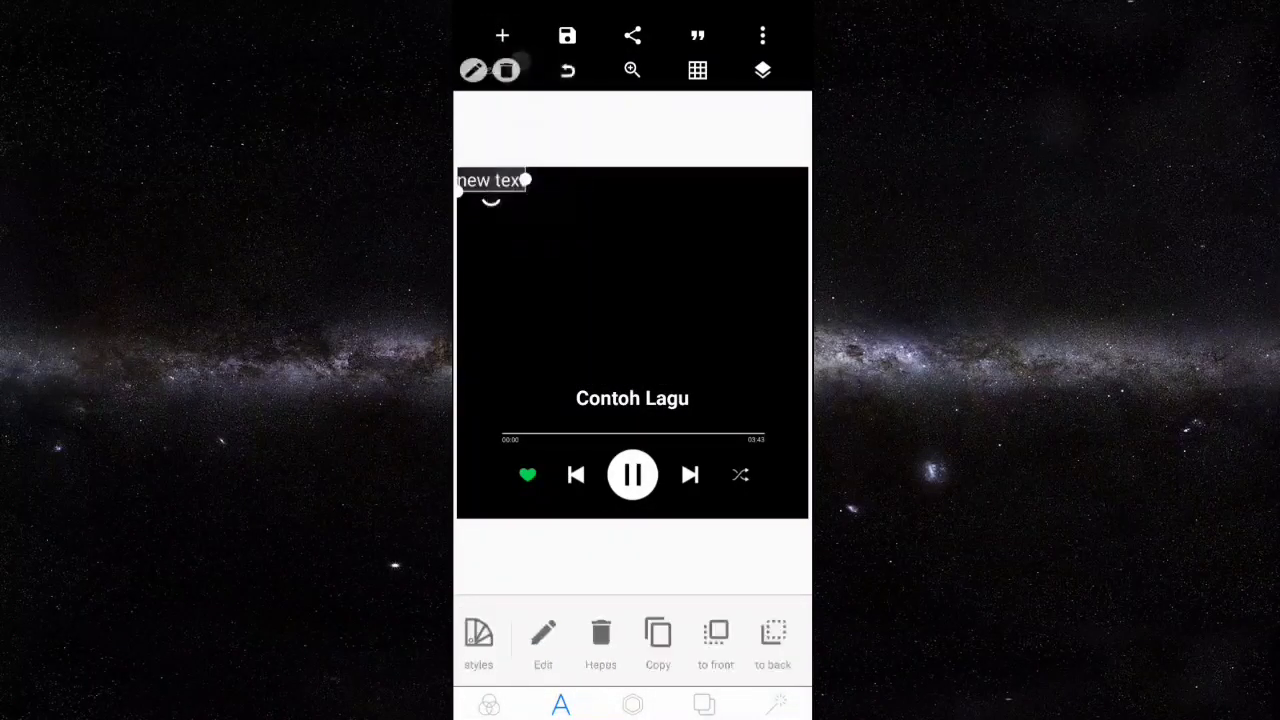
{"action": "double_click", "coordinate": [500, 178]}
{"action": "key", "text": "BackSpace"}
{"action": "key", "text": "BackSpace"}
{"action": "key", "text": "BackSpace"}
{"action": "key", "text": "BackSpace"}
{"action": "key", "text": "BackSpace"}
{"action": "key", "text": "BackSpace"}
{"action": "key", "text": "BackSpace"}
{"action": "key", "text": "BackSpace"}
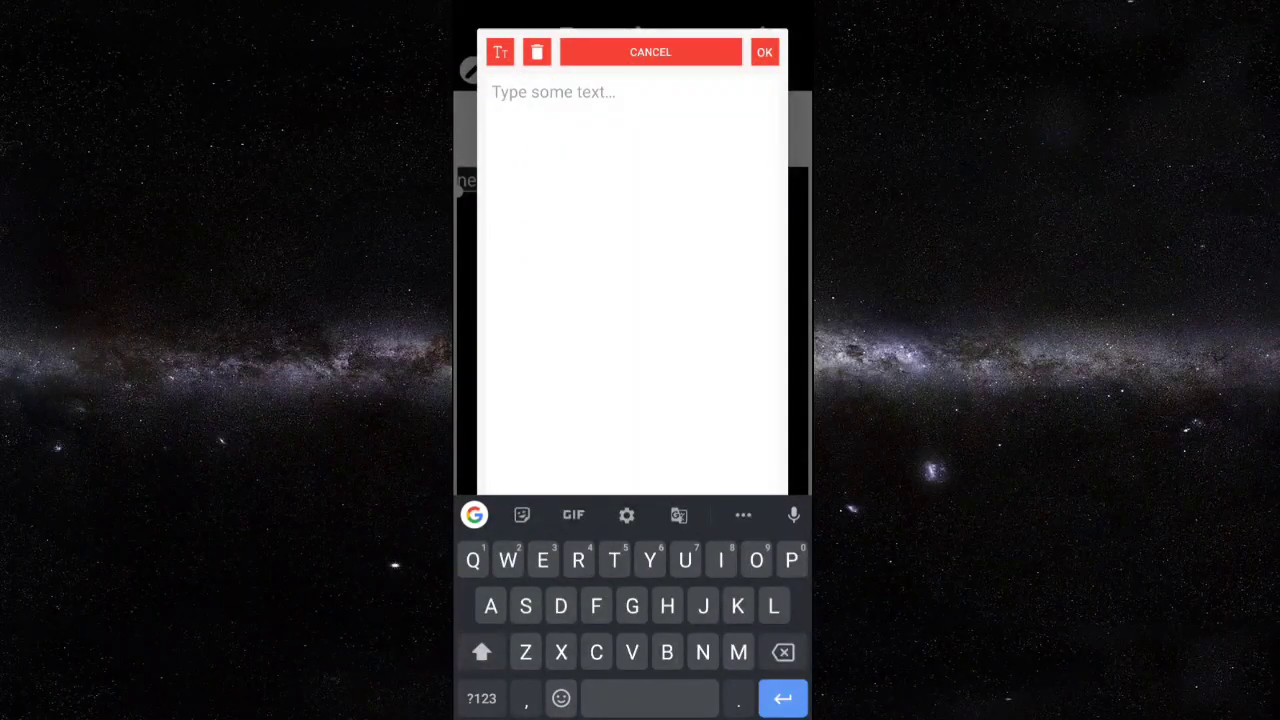
{"action": "type", "text": "Penyanyinya"}
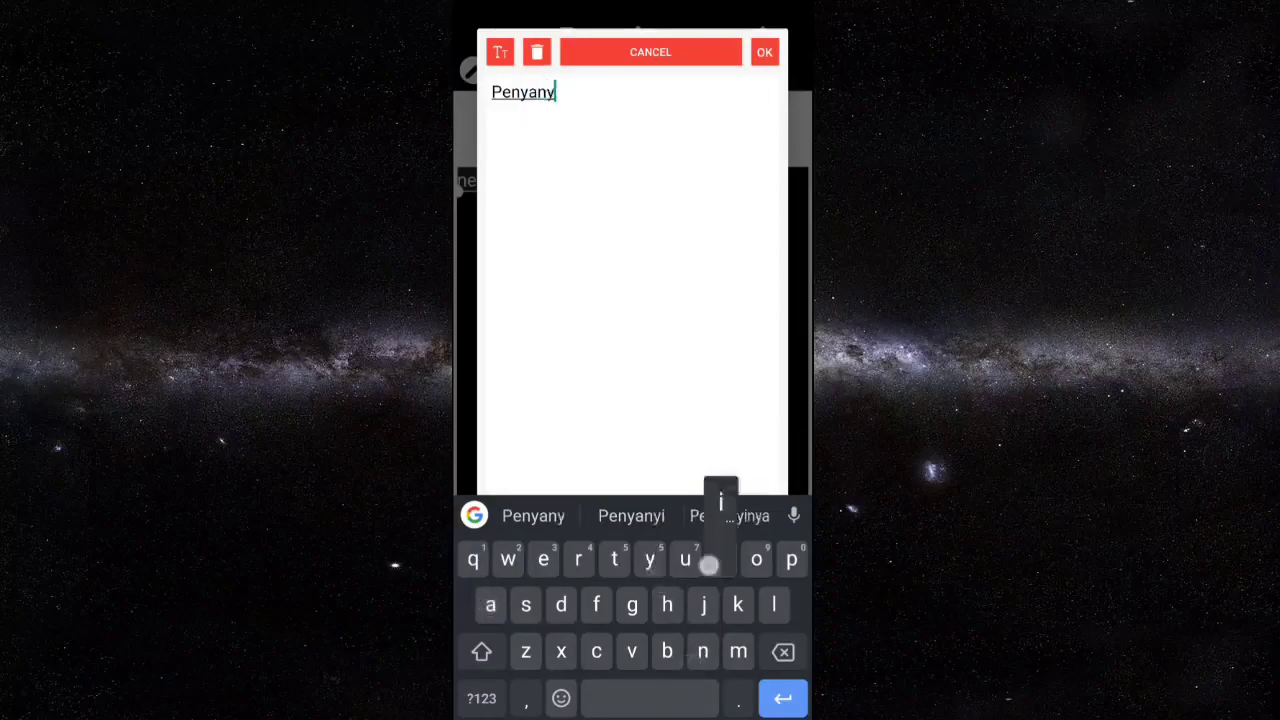
{"action": "key", "text": "BackSpace"}
{"action": "key", "text": "BackSpace"}
{"action": "key", "text": "BackSpace"}
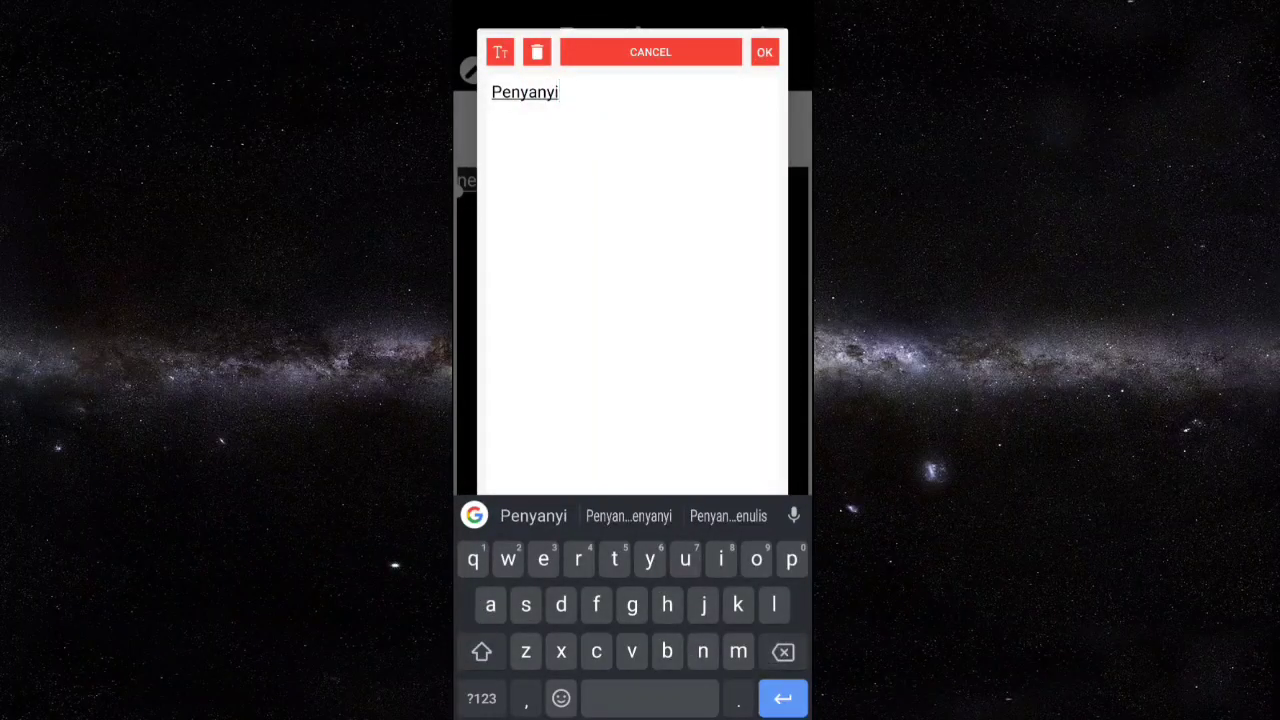
{"action": "left_click", "coordinate": [764, 52]}
Place the "Penyanyi" text directly below the "Contoh Lagu" title and center it horizontally on the canvas
{"action": "left_click_drag", "start_coordinate": [495, 182], "coordinate": [639, 425]}
{"action": "left_click_drag", "start_coordinate": [750, 634], "coordinate": [480, 634]}
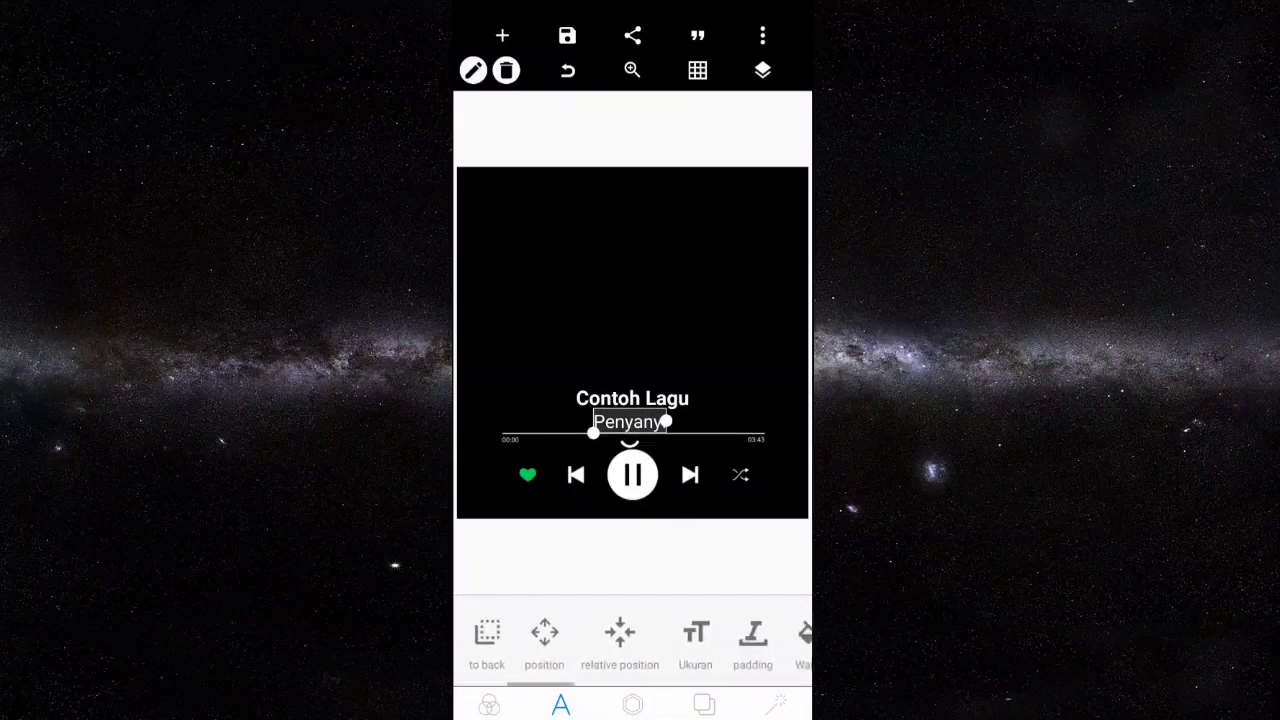
{"action": "left_click", "coordinate": [620, 632]}
{"action": "left_click", "coordinate": [611, 629]}
{"action": "left_click", "coordinate": [790, 627]}
{"action": "left_click", "coordinate": [721, 265]}
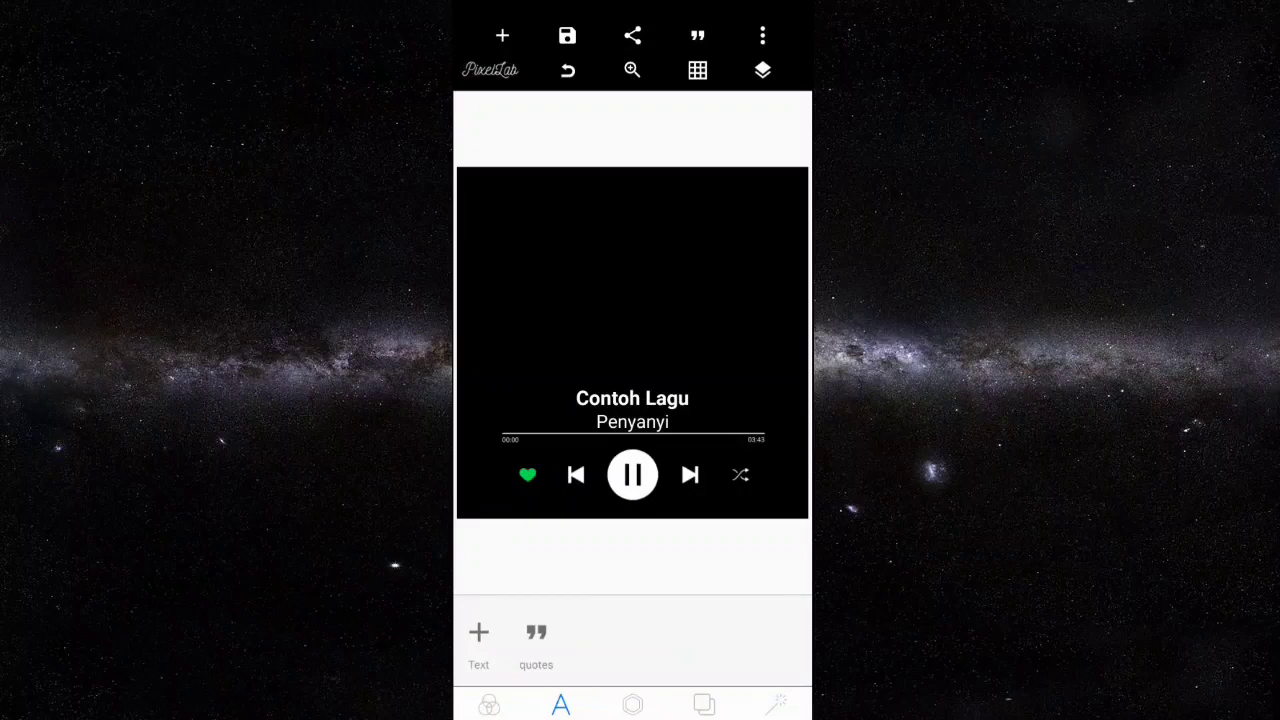
Nudge the "Penyanyi" text up by one increment and deselect it
{"action": "left_click", "coordinate": [632, 422]}
{"action": "left_click_drag", "start_coordinate": [760, 634], "coordinate": [515, 634]}
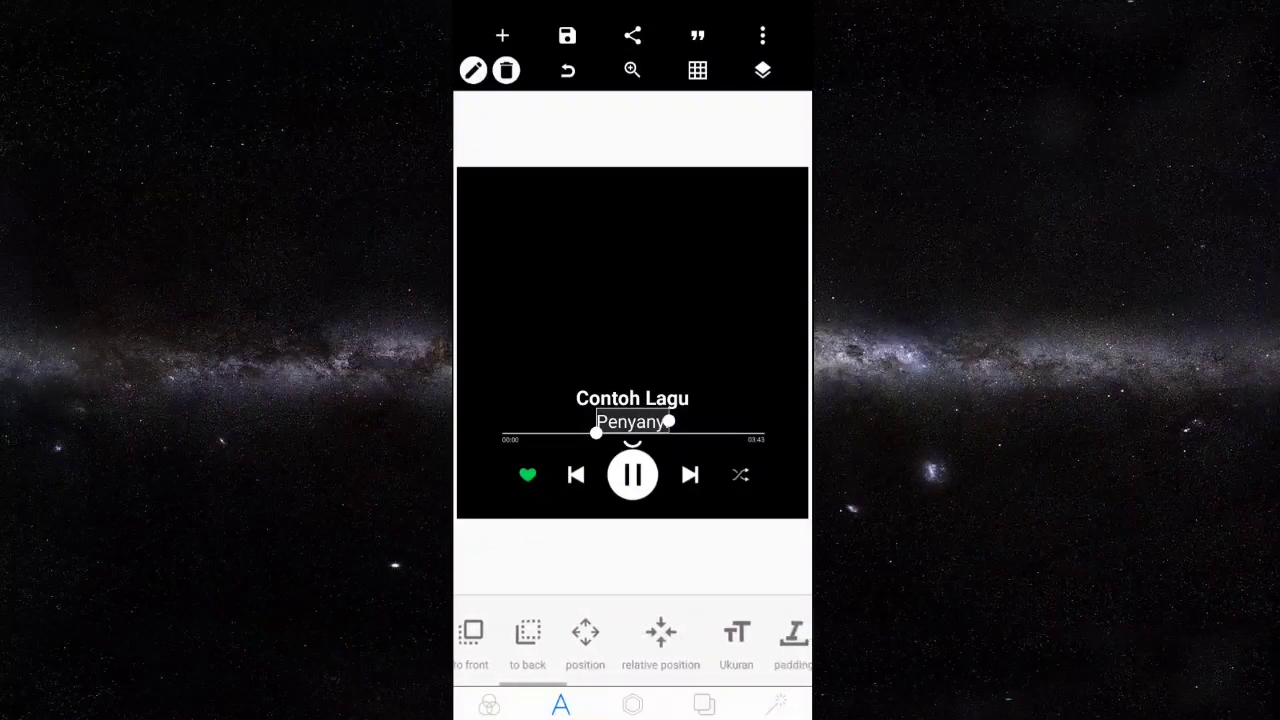
{"action": "left_click", "coordinate": [585, 632]}
{"action": "left_click", "coordinate": [638, 683]}
{"action": "left_click", "coordinate": [705, 272]}
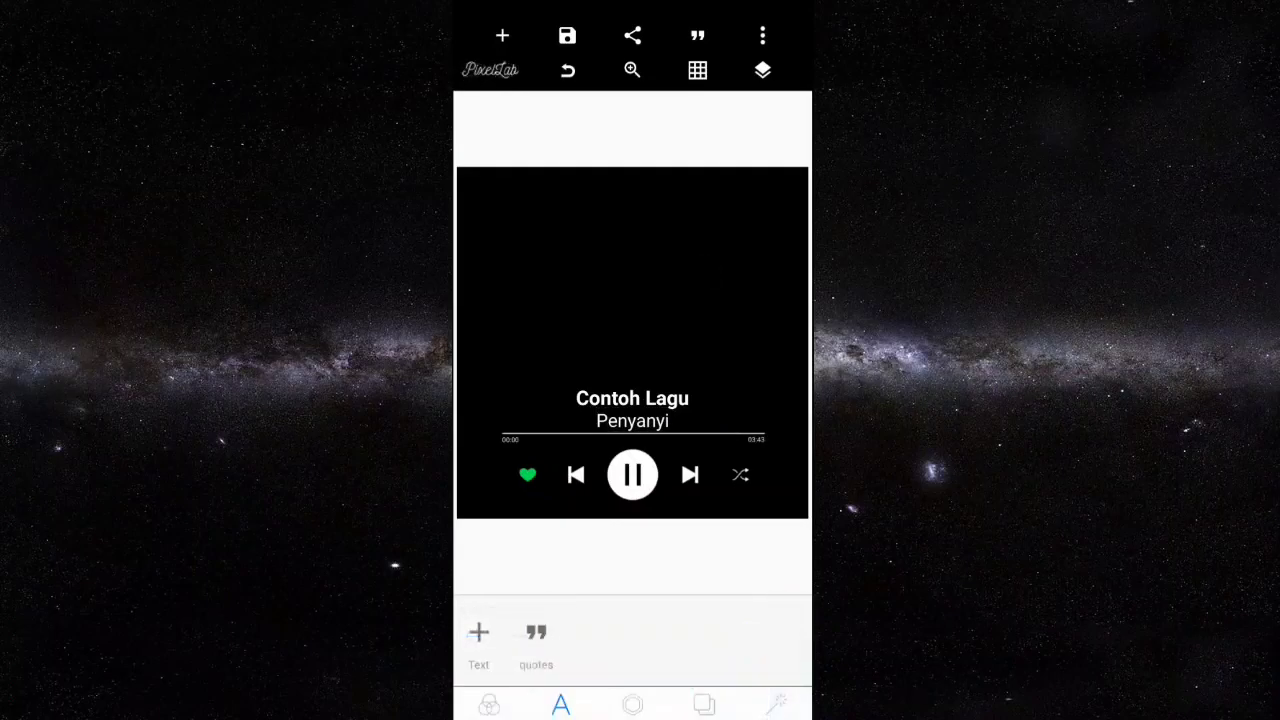
Save the finished design as a jpg image with default dimensions
{"action": "left_click", "coordinate": [567, 36]}
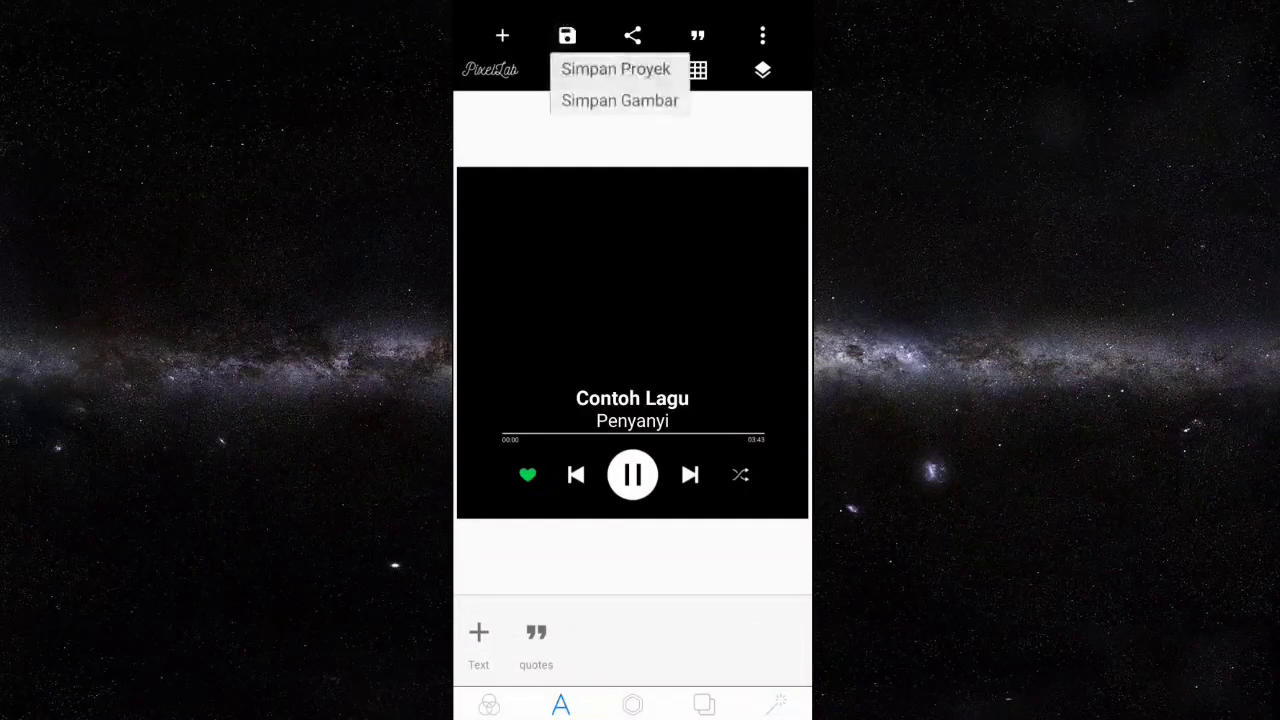
{"action": "left_click", "coordinate": [620, 100]}
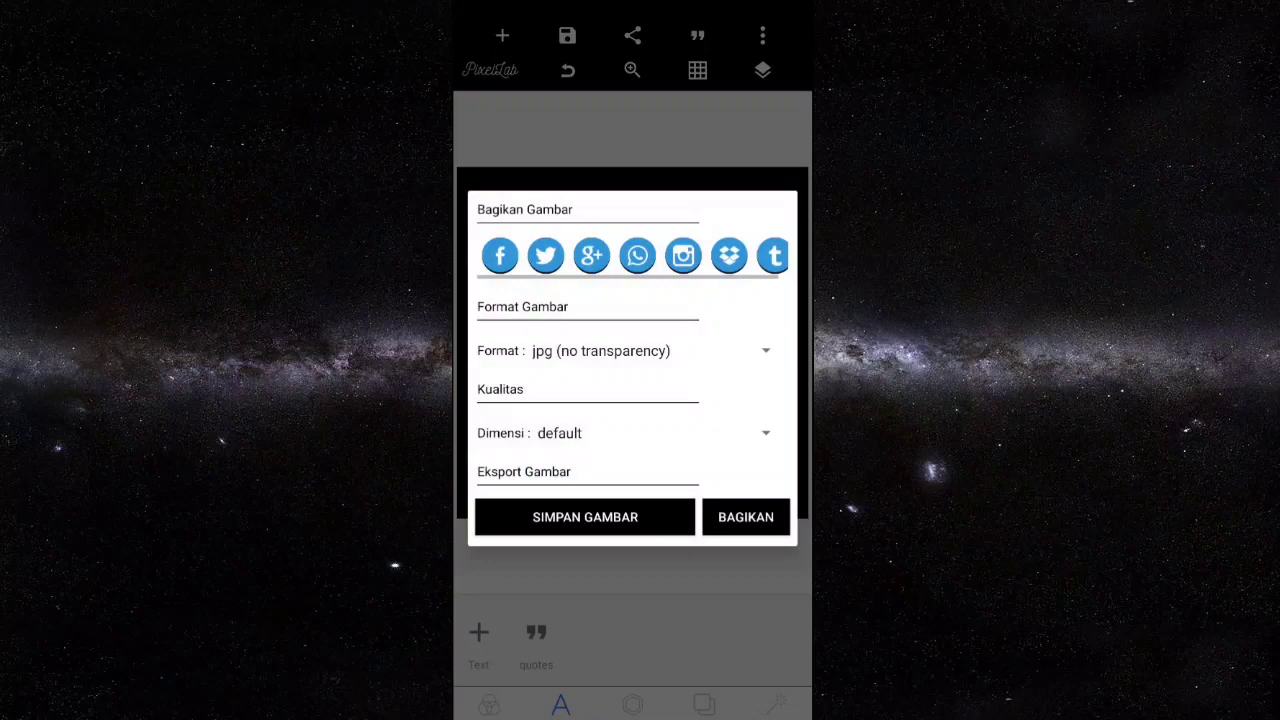
{"action": "left_click", "coordinate": [646, 516]}
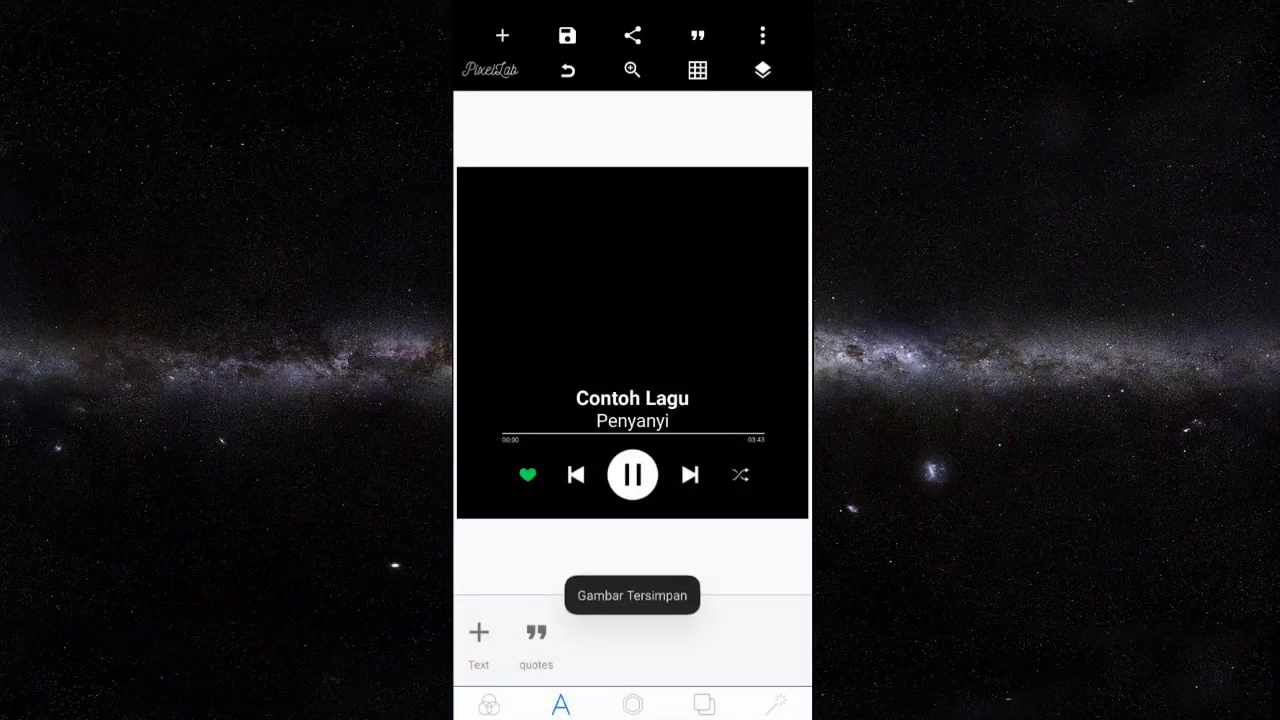
Replace the wording of the "Contoh Lagu" title with "lagu 2"
{"action": "left_click", "coordinate": [668, 395]}
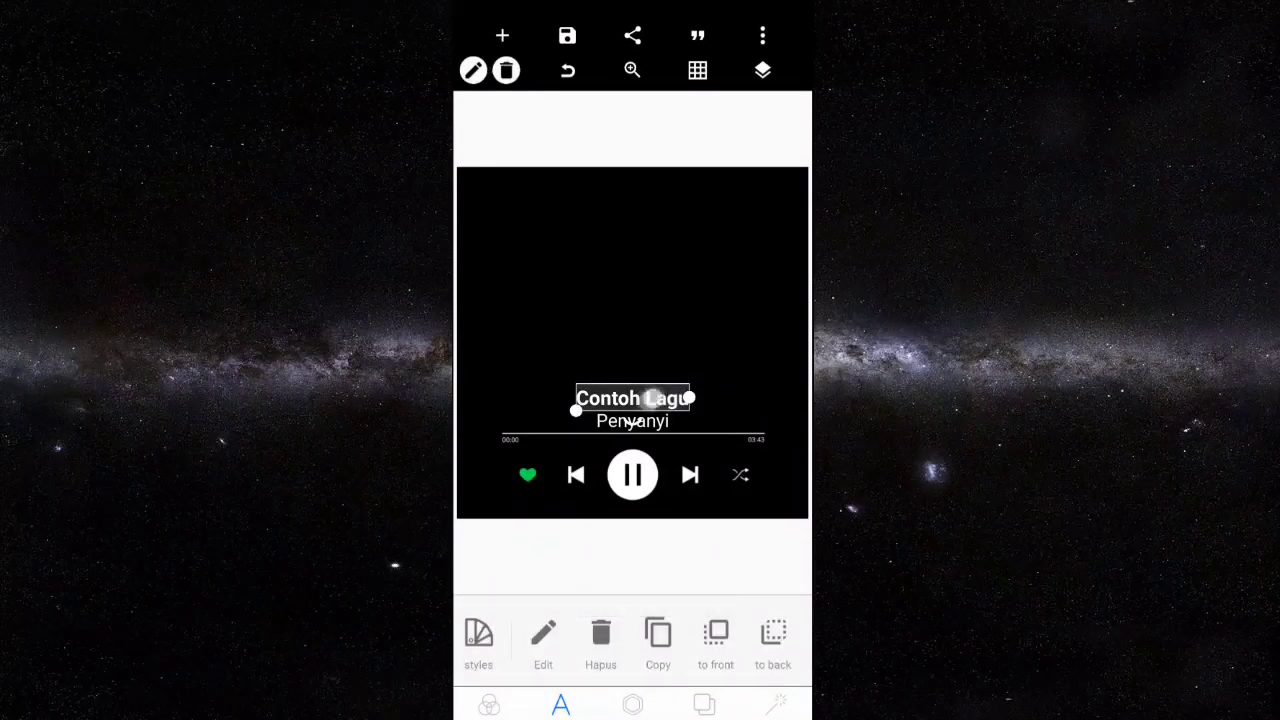
{"action": "left_click", "coordinate": [648, 398]}
{"action": "key", "text": "BackSpace"}
{"action": "key", "text": "BackSpace"}
{"action": "key", "text": "BackSpace"}
{"action": "key", "text": "BackSpace"}
{"action": "key", "text": "BackSpace"}
{"action": "key", "text": "BackSpace"}
{"action": "key", "text": "BackSpace"}
{"action": "key", "text": "BackSpace"}
{"action": "key", "text": "BackSpace"}
{"action": "key", "text": "BackSpace"}
{"action": "key", "text": "BackSpace"}
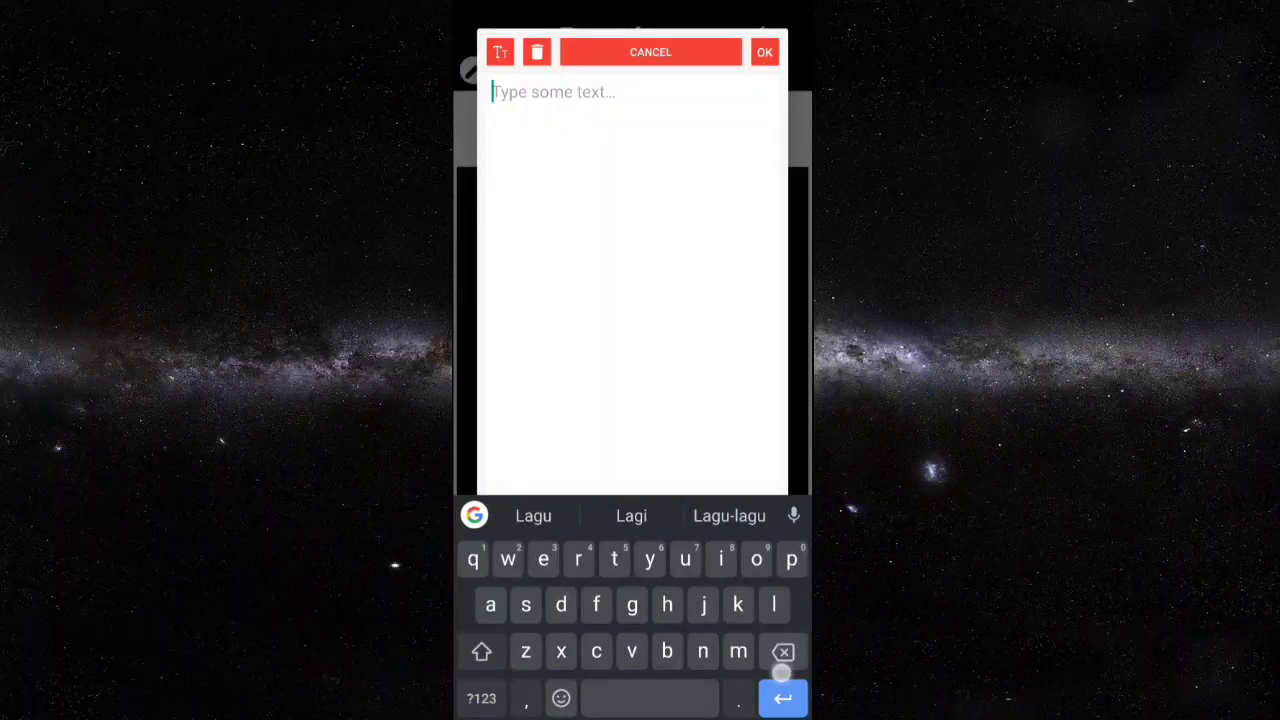
{"action": "type", "text": "lagu 2"}
{"action": "left_click", "coordinate": [764, 52]}
Center the "lagu 2" title horizontally on the canvas and deselect it
{"action": "left_click_drag", "start_coordinate": [720, 628], "coordinate": [530, 632]}
{"action": "left_click", "coordinate": [692, 635]}
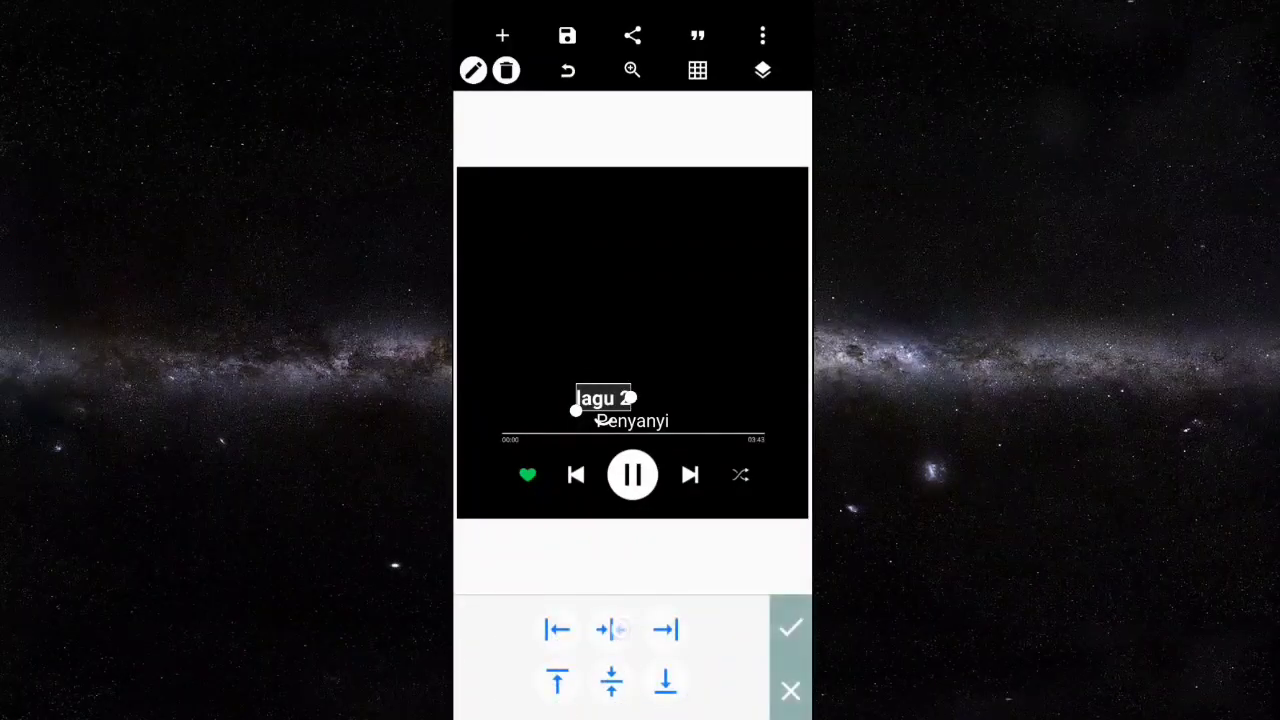
{"action": "left_click", "coordinate": [611, 629]}
{"action": "left_click", "coordinate": [790, 628]}
{"action": "left_click", "coordinate": [702, 257]}
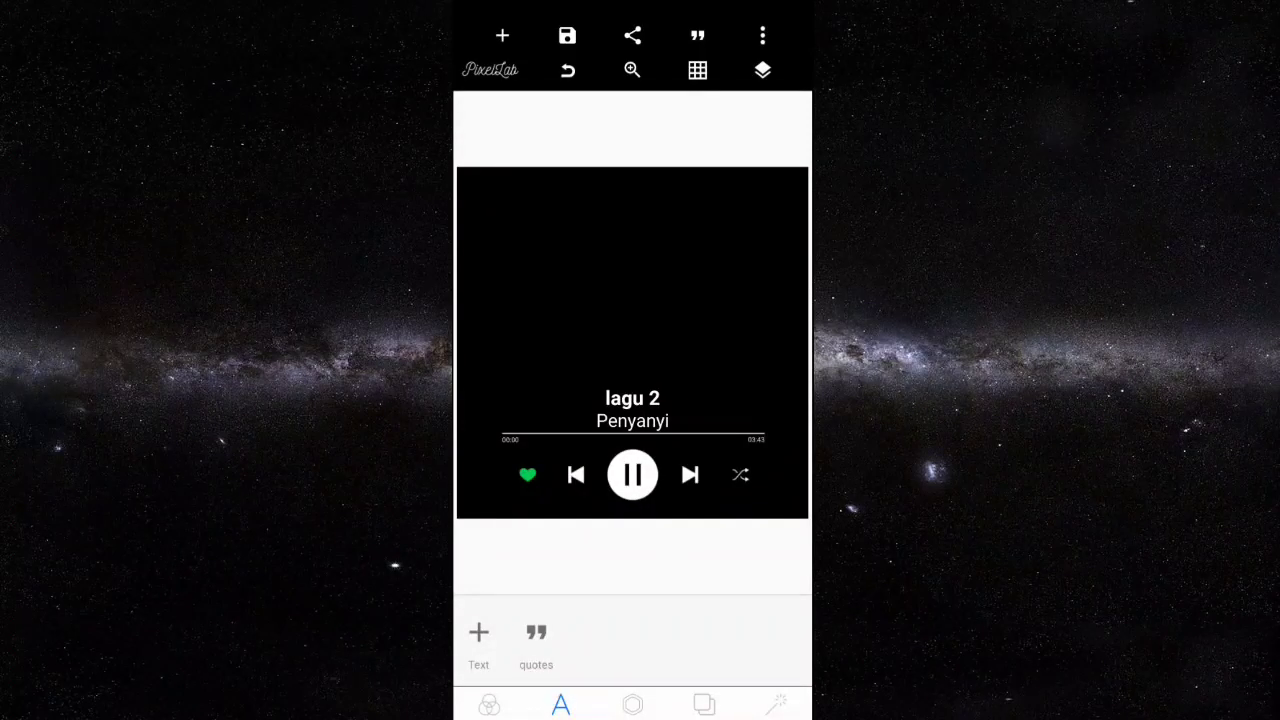
Switch to Chrome and run the earlier web search "convert audio mp3 to m4a"
{"action": "key", "text": "Home"}
{"action": "left_click_drag", "start_coordinate": [540, 400], "coordinate": [740, 400]}
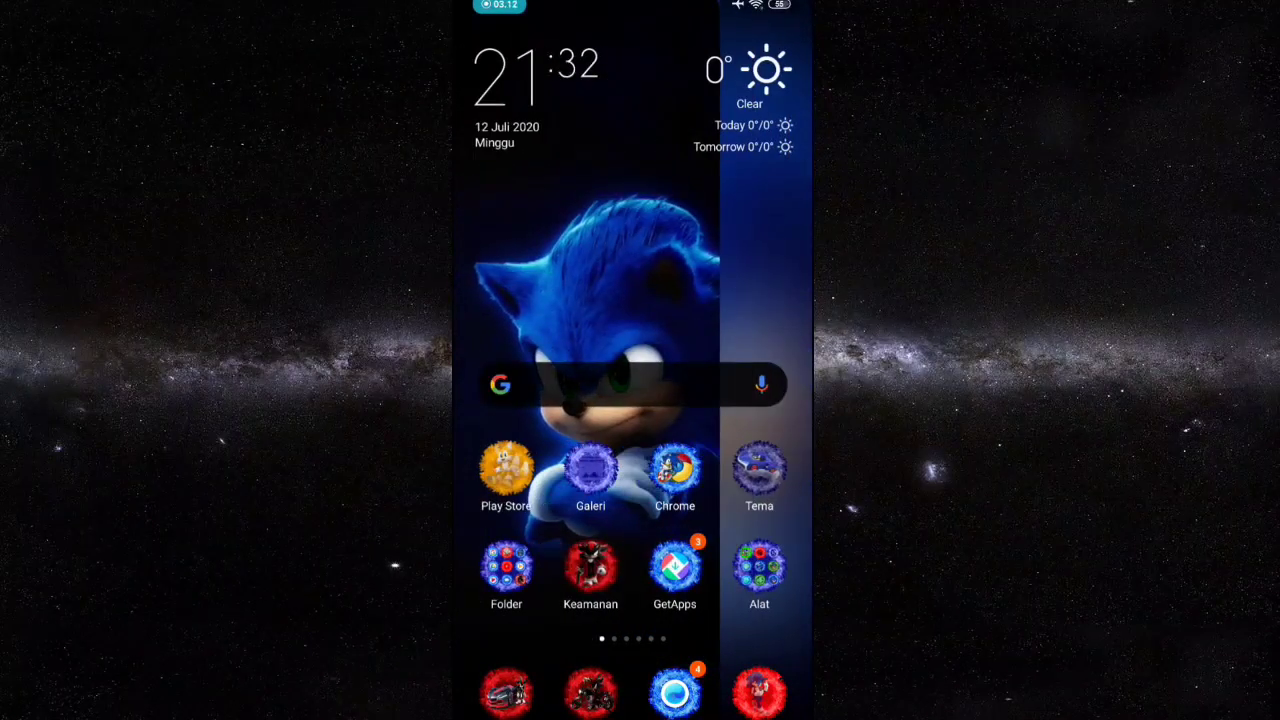
{"action": "left_click", "coordinate": [674, 468]}
{"action": "left_click", "coordinate": [659, 223]}
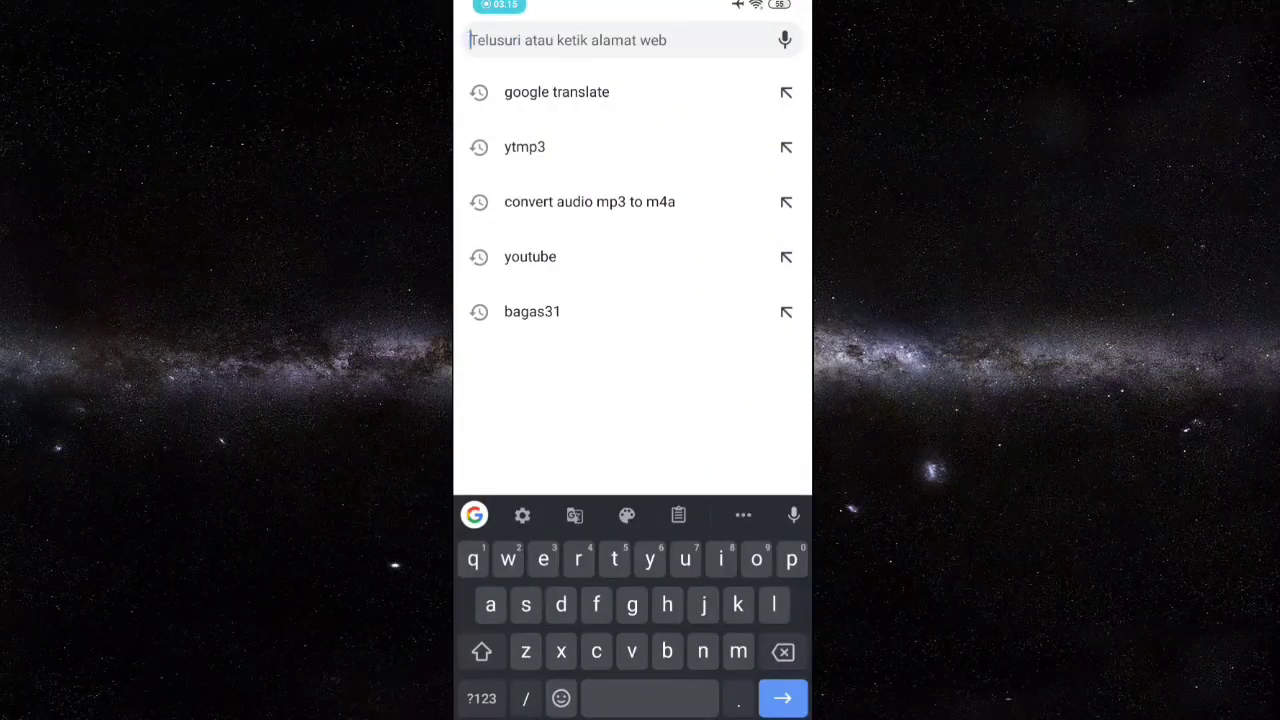
{"action": "left_click", "coordinate": [589, 201]}
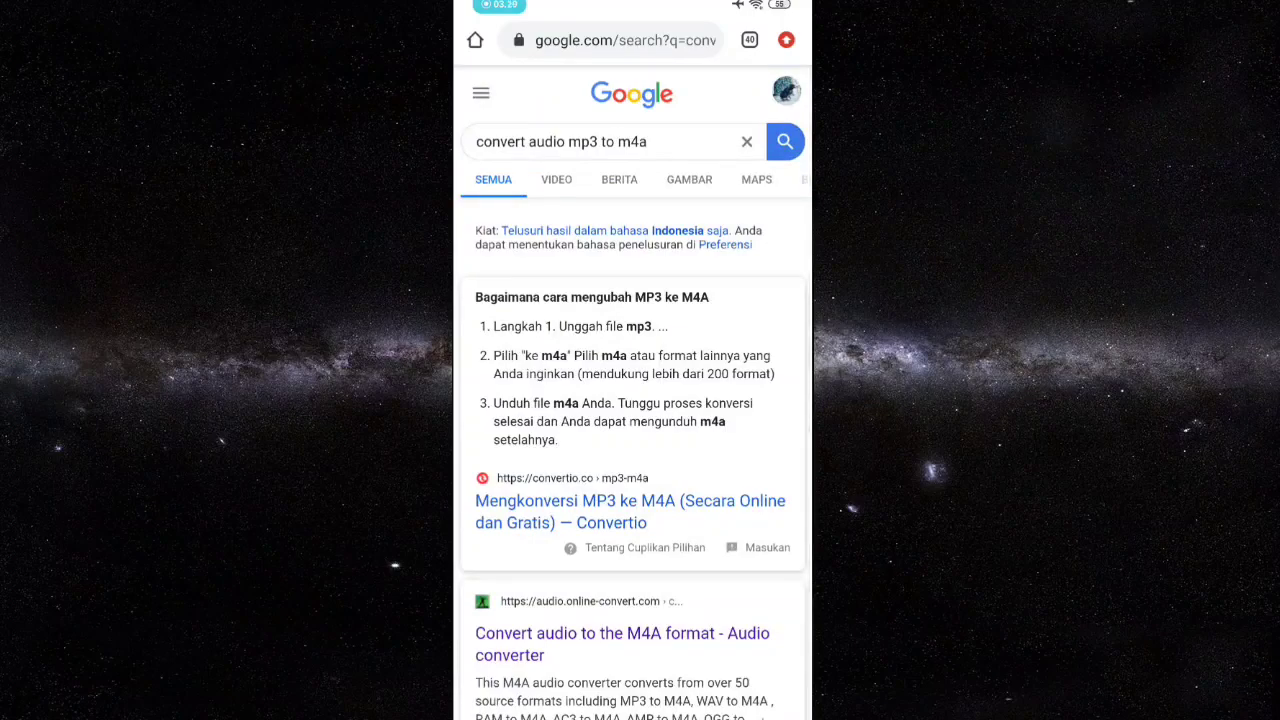
Open the audio.online-convert.com search result titled "Convert audio to the M4A format"
{"action": "scroll", "coordinate": [636, 388], "scroll_direction": "down", "scroll_amount": 3}
{"action": "scroll", "coordinate": [635, 390], "scroll_direction": "down", "scroll_amount": 1}
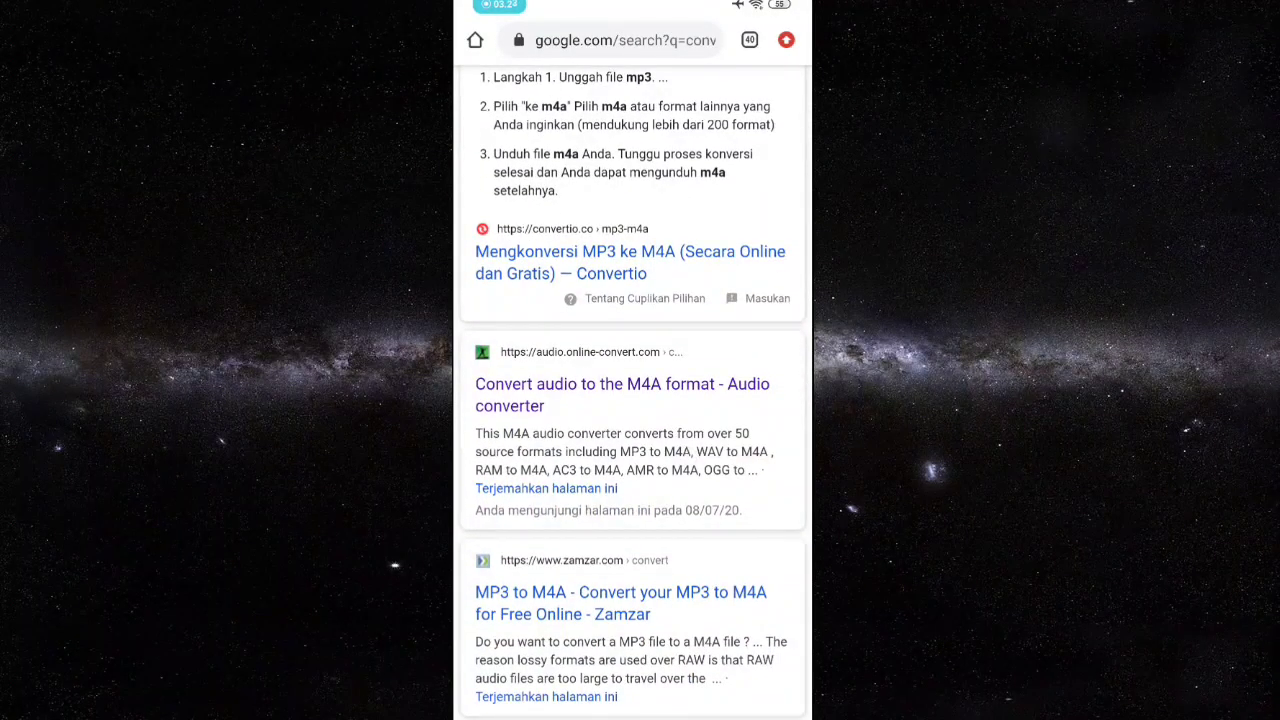
{"action": "left_click", "coordinate": [622, 390]}
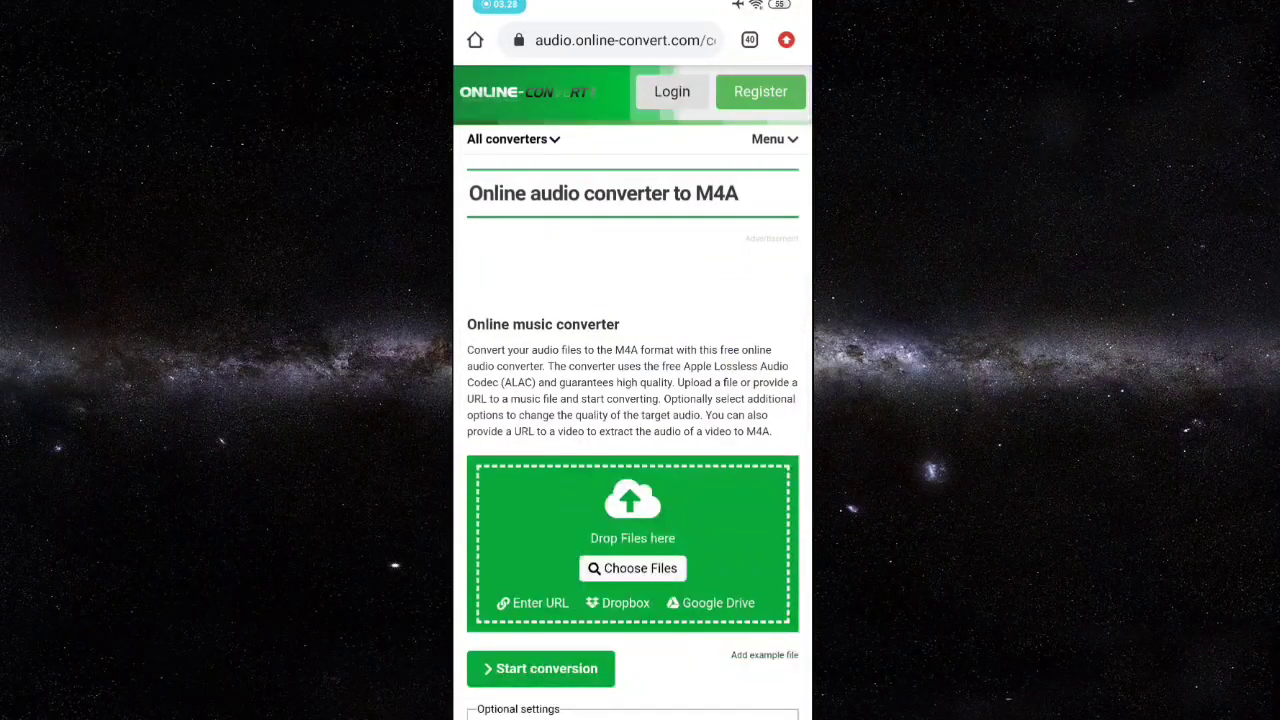
Upload the 229 kB "A to the O" audio file from the UCDownloads folder to the M4A converter
{"action": "scroll", "coordinate": [632, 400], "scroll_direction": "down", "scroll_amount": 1}
{"action": "left_click", "coordinate": [632, 479]}
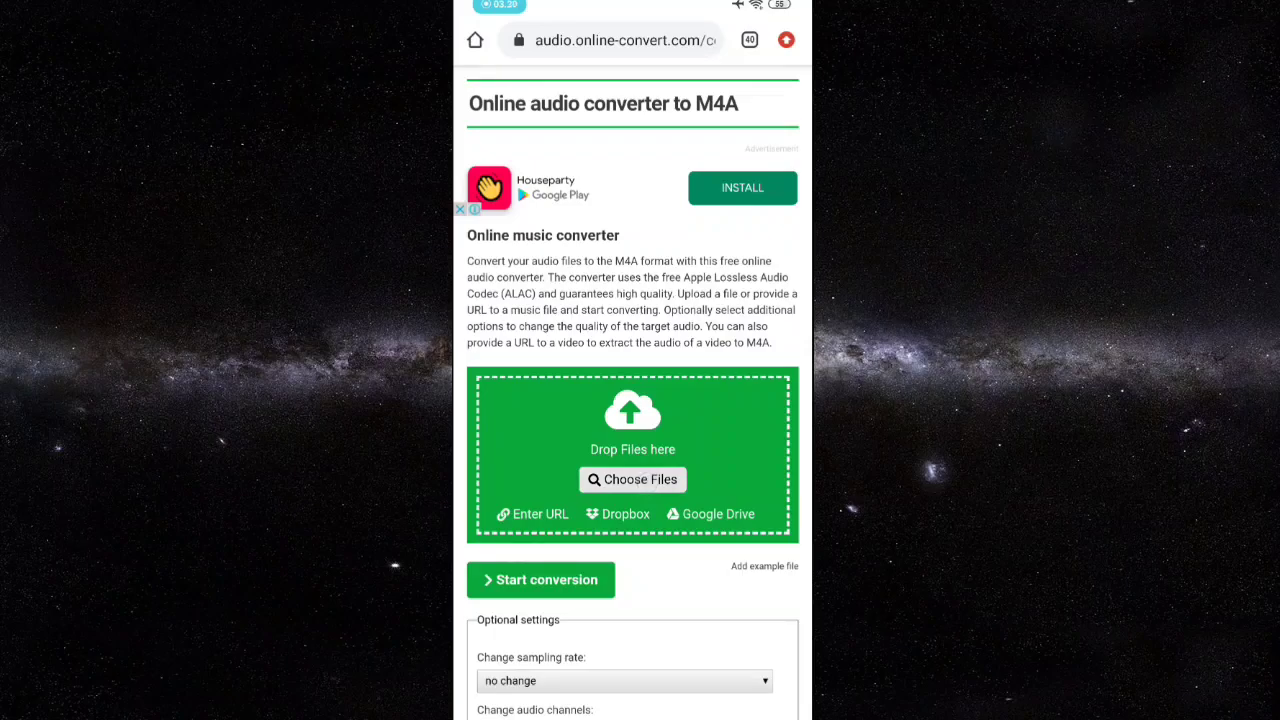
{"action": "left_click", "coordinate": [757, 572]}
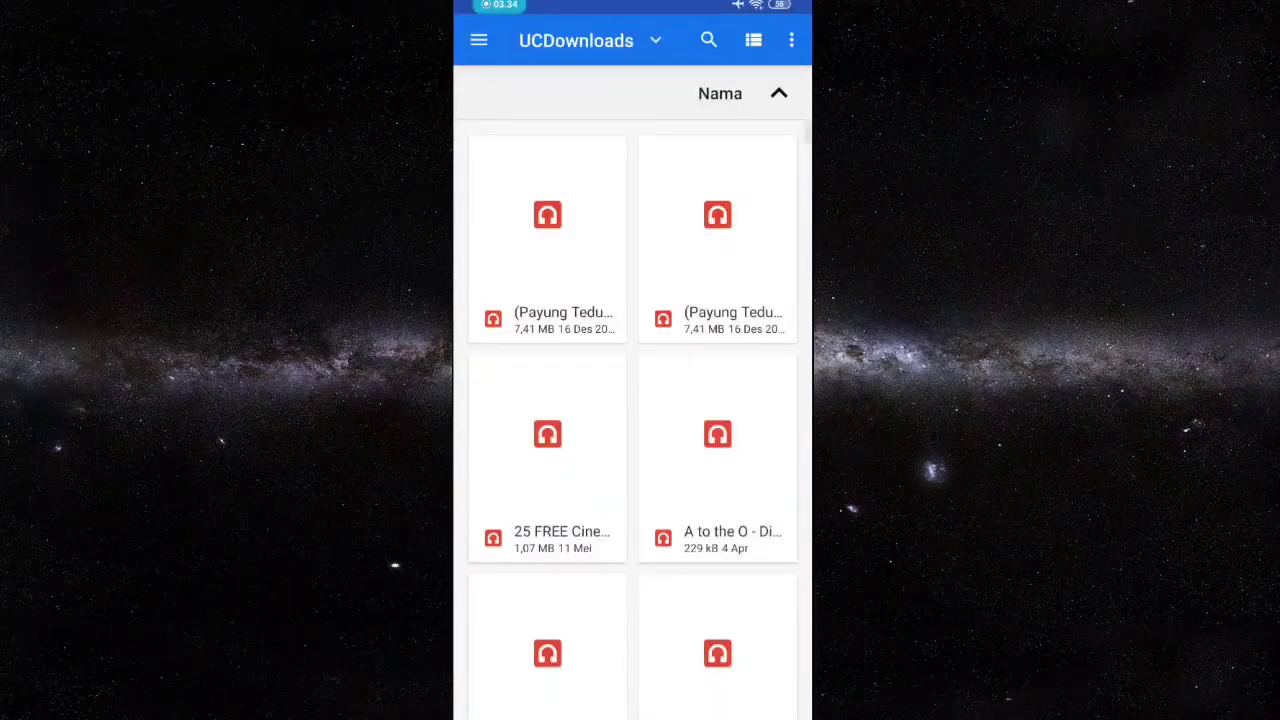
{"action": "left_click", "coordinate": [478, 40]}
{"action": "key", "text": "Escape"}
{"action": "left_click_drag", "start_coordinate": [589, 377], "coordinate": [589, 166]}
{"action": "left_click", "coordinate": [711, 220]}
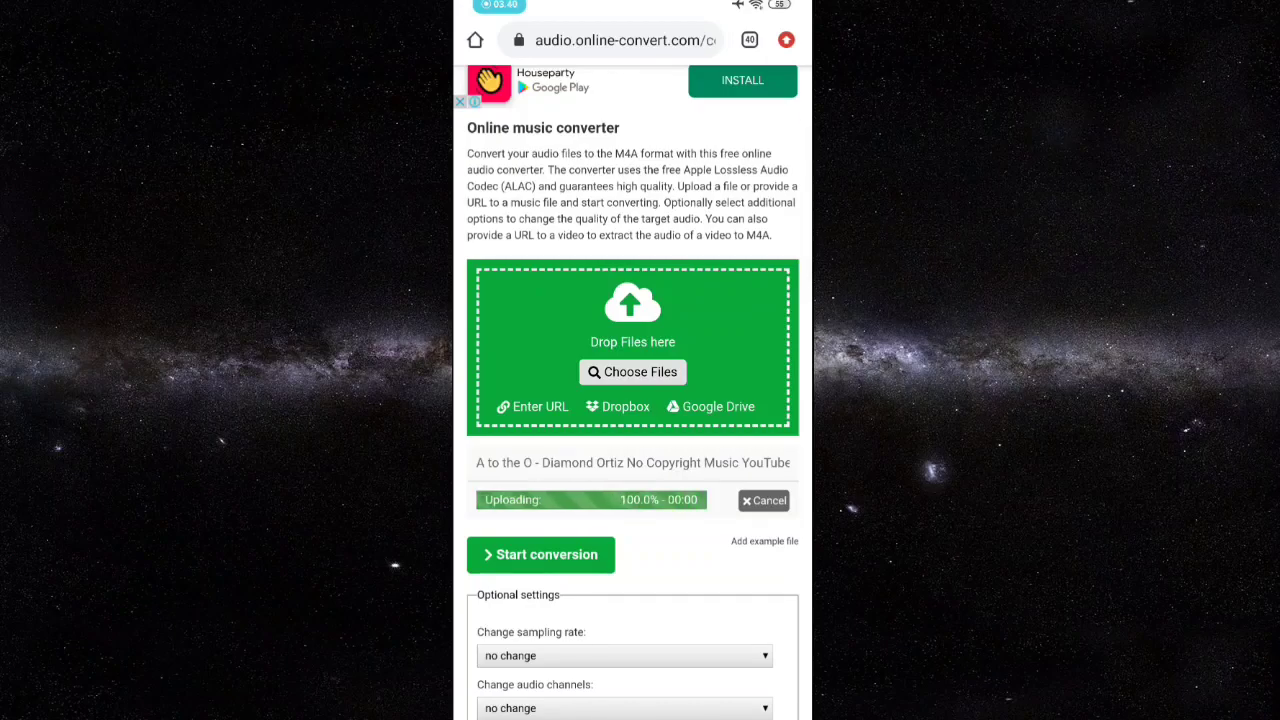
Add the 2,34 MB "A to the O" audio file from UCDownloads as a second file to convert
{"action": "left_click_drag", "start_coordinate": [696, 563], "coordinate": [729, 443]}
{"action": "left_click_drag", "start_coordinate": [679, 493], "coordinate": [694, 541]}
{"action": "left_click", "coordinate": [640, 331]}
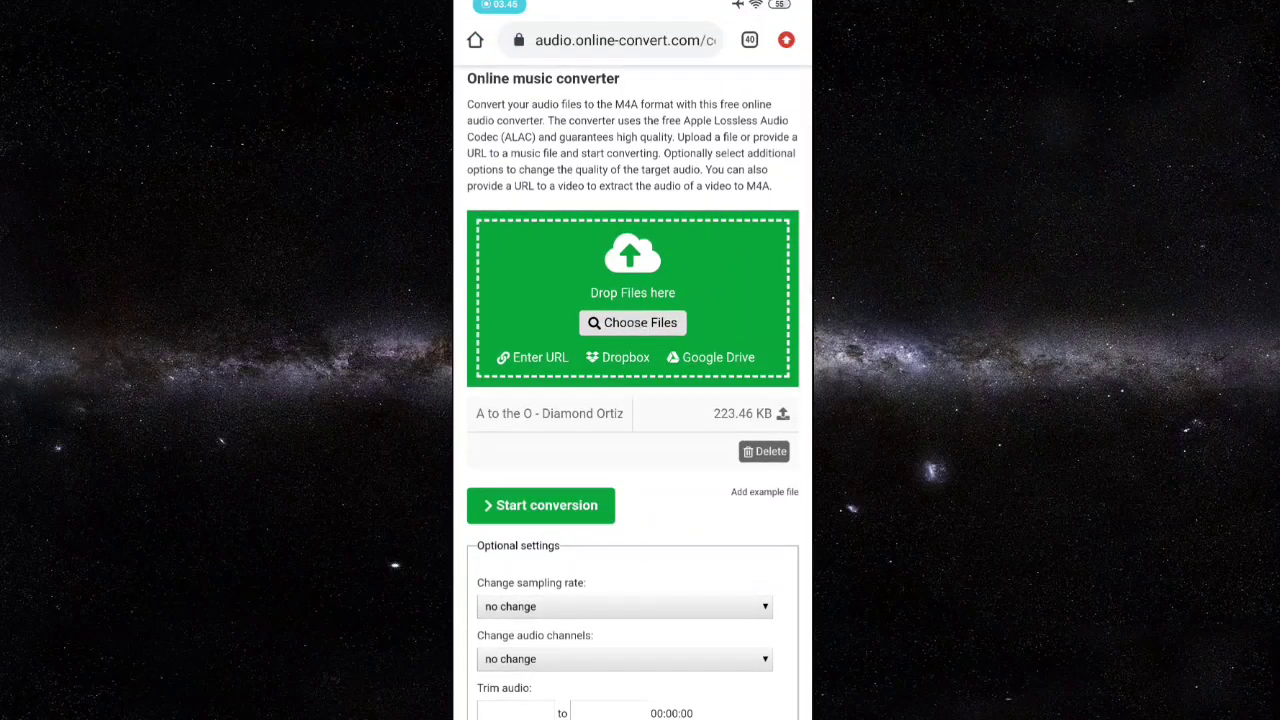
{"action": "left_click", "coordinate": [757, 580]}
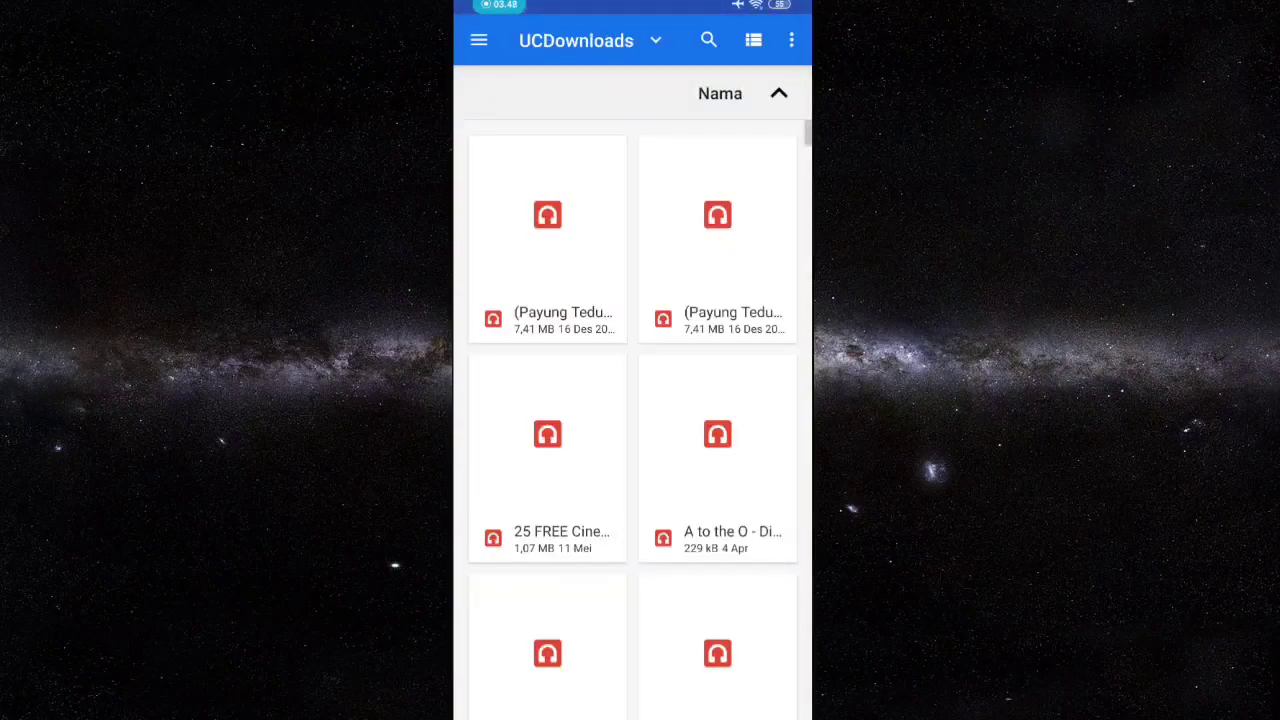
{"action": "left_click_drag", "start_coordinate": [630, 500], "coordinate": [630, 405]}
{"action": "left_click_drag", "start_coordinate": [694, 499], "coordinate": [694, 437]}
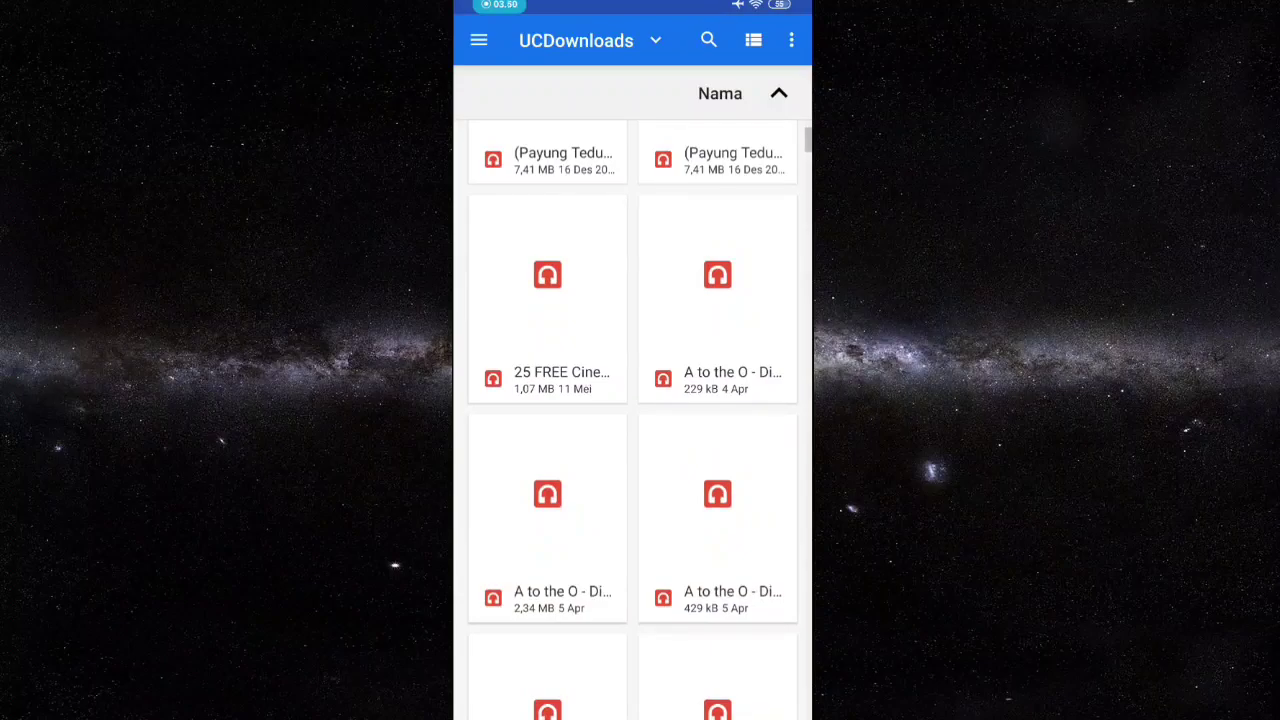
{"action": "left_click", "coordinate": [578, 498]}
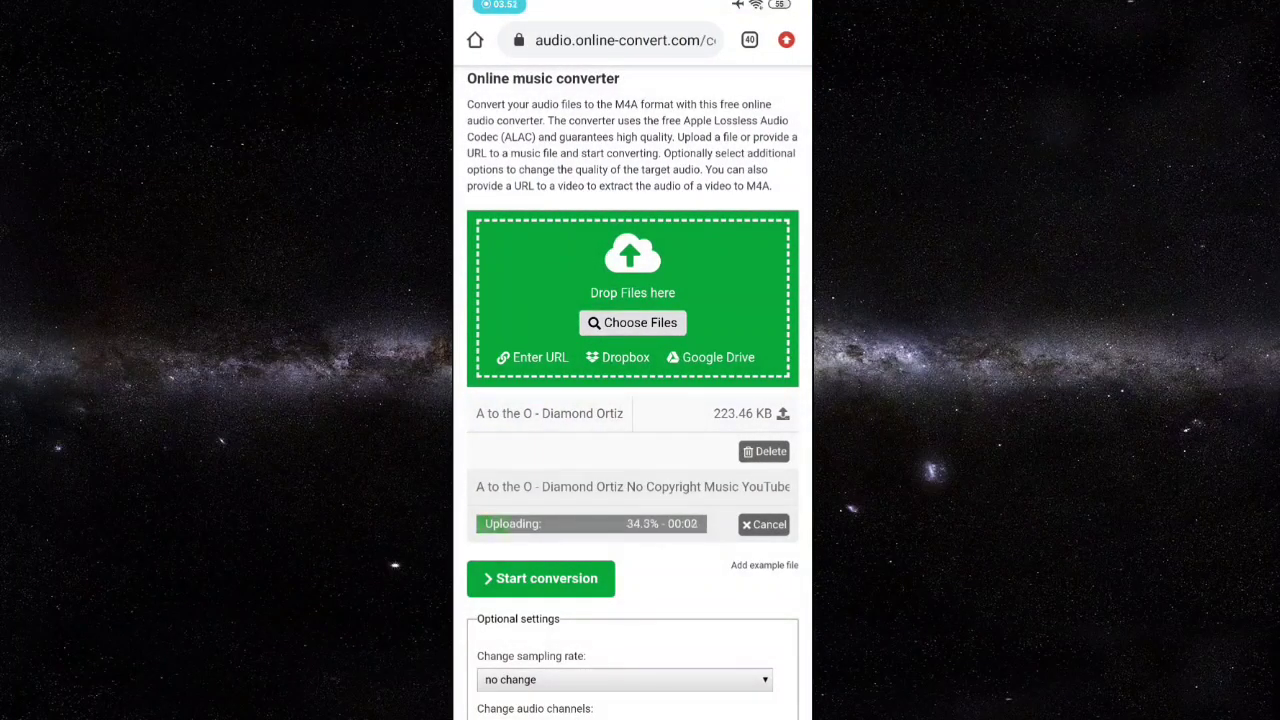
Set the conversion's sampling rate to 44100 Hz and its audio channels to mono
{"action": "left_click_drag", "start_coordinate": [709, 560], "coordinate": [727, 510]}
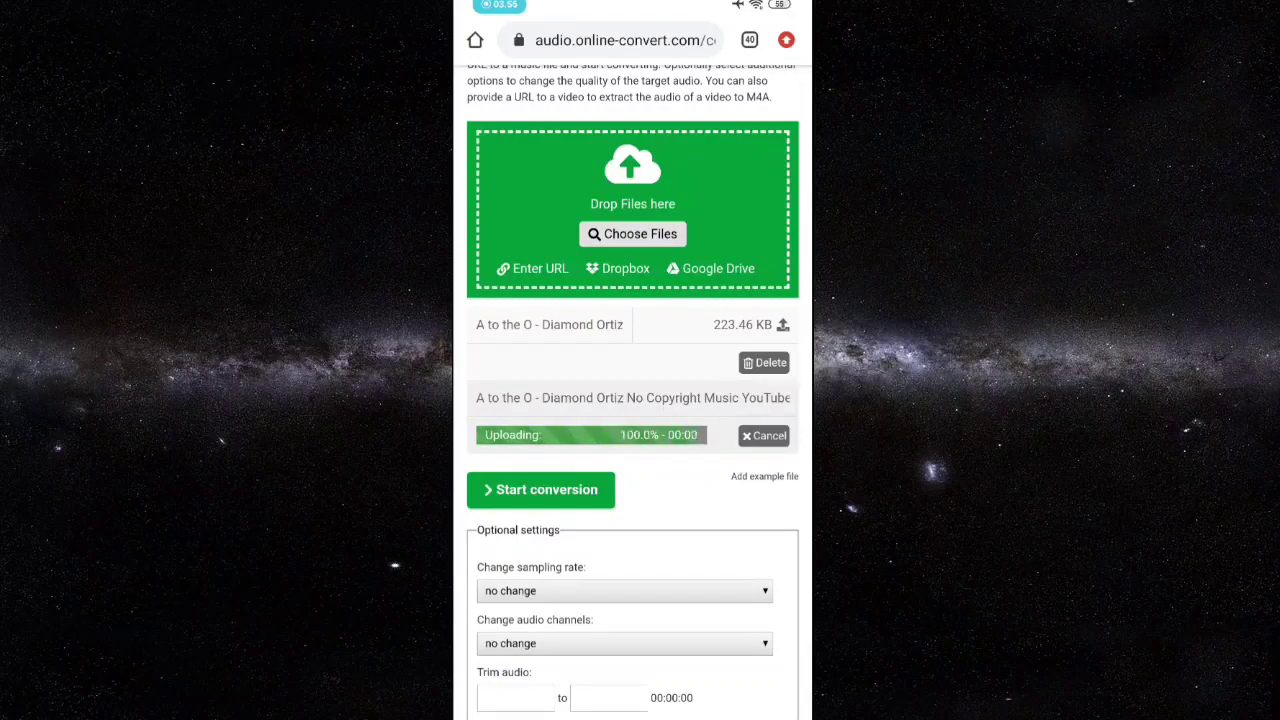
{"action": "left_click_drag", "start_coordinate": [731, 503], "coordinate": [734, 380]}
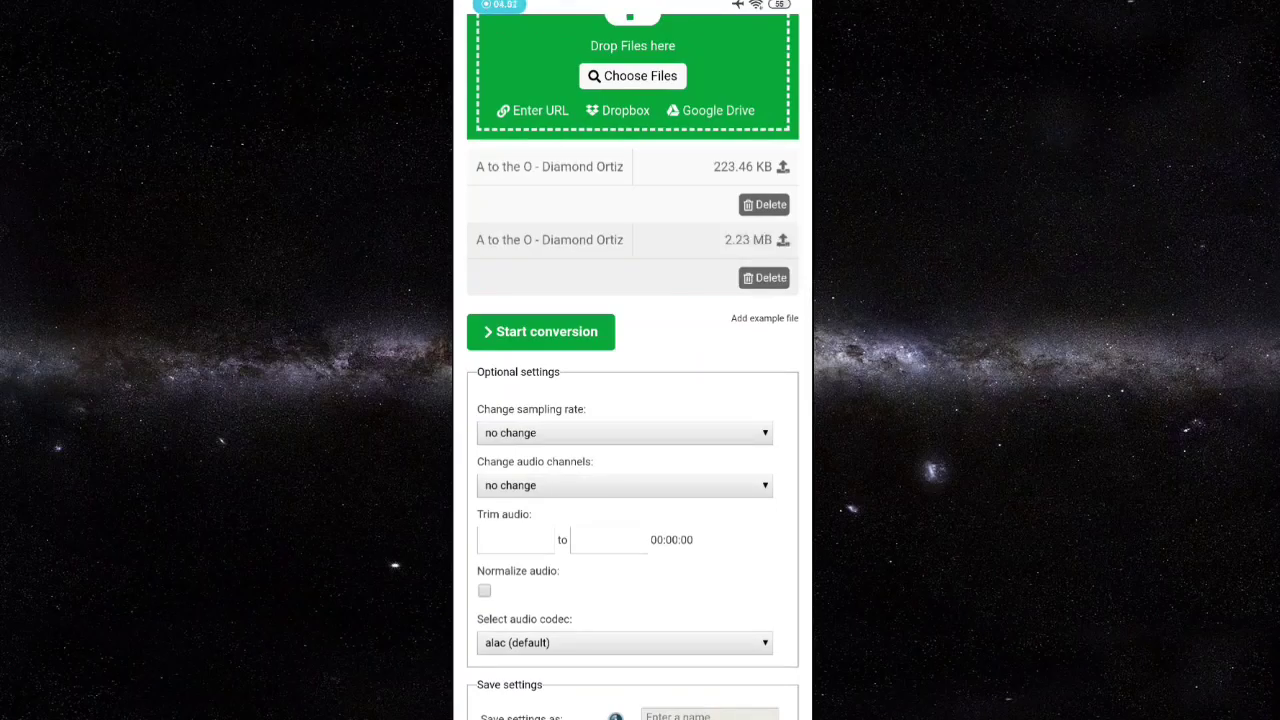
{"action": "left_click", "coordinate": [690, 432]}
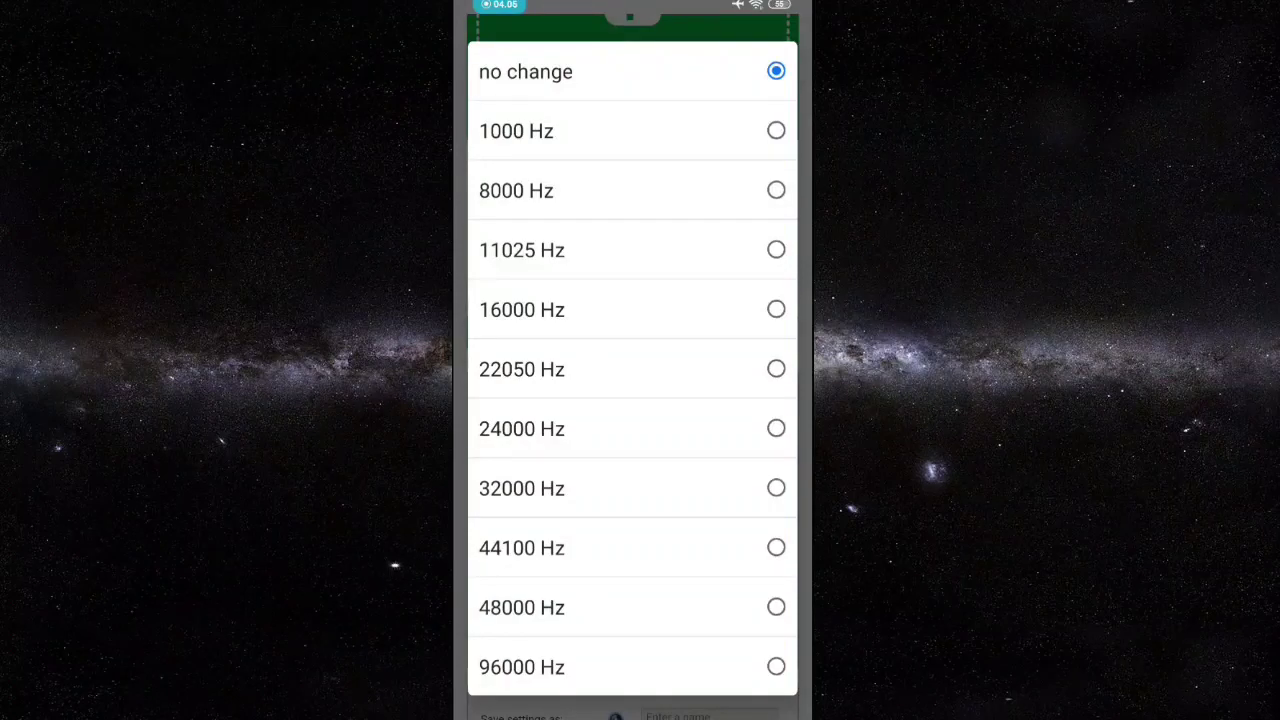
{"action": "left_click", "coordinate": [521, 547]}
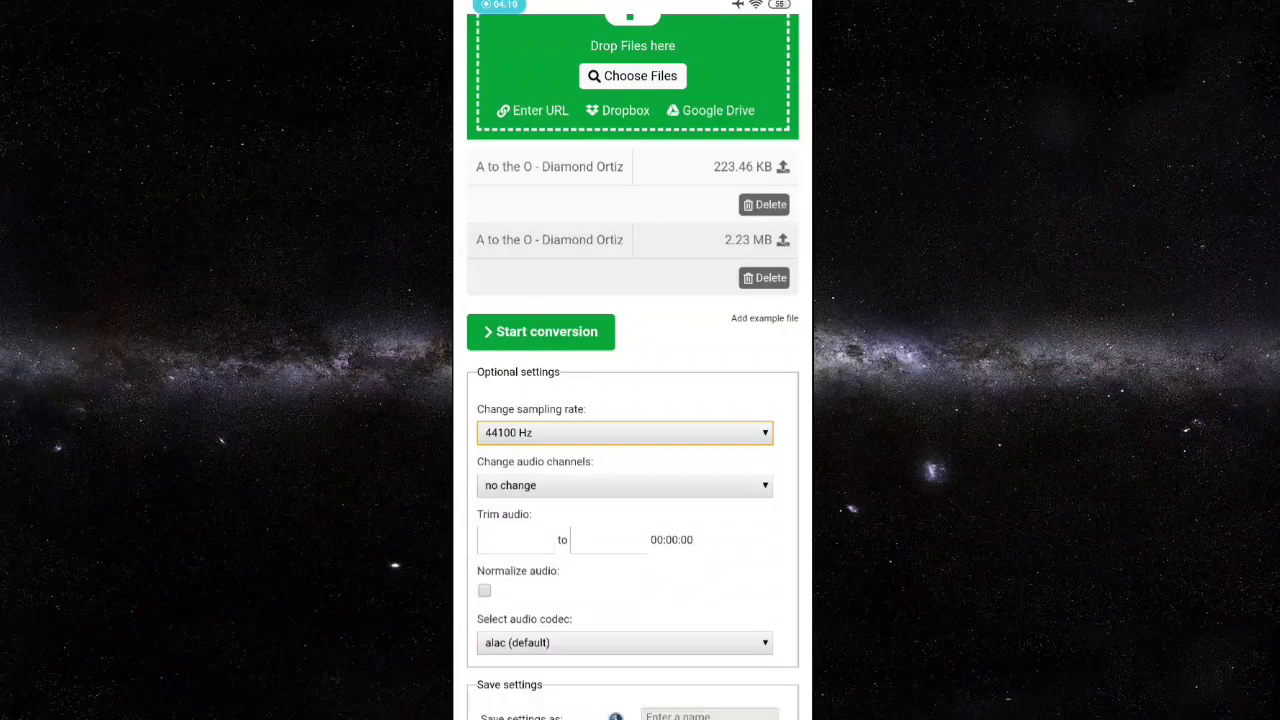
{"action": "left_click", "coordinate": [687, 487]}
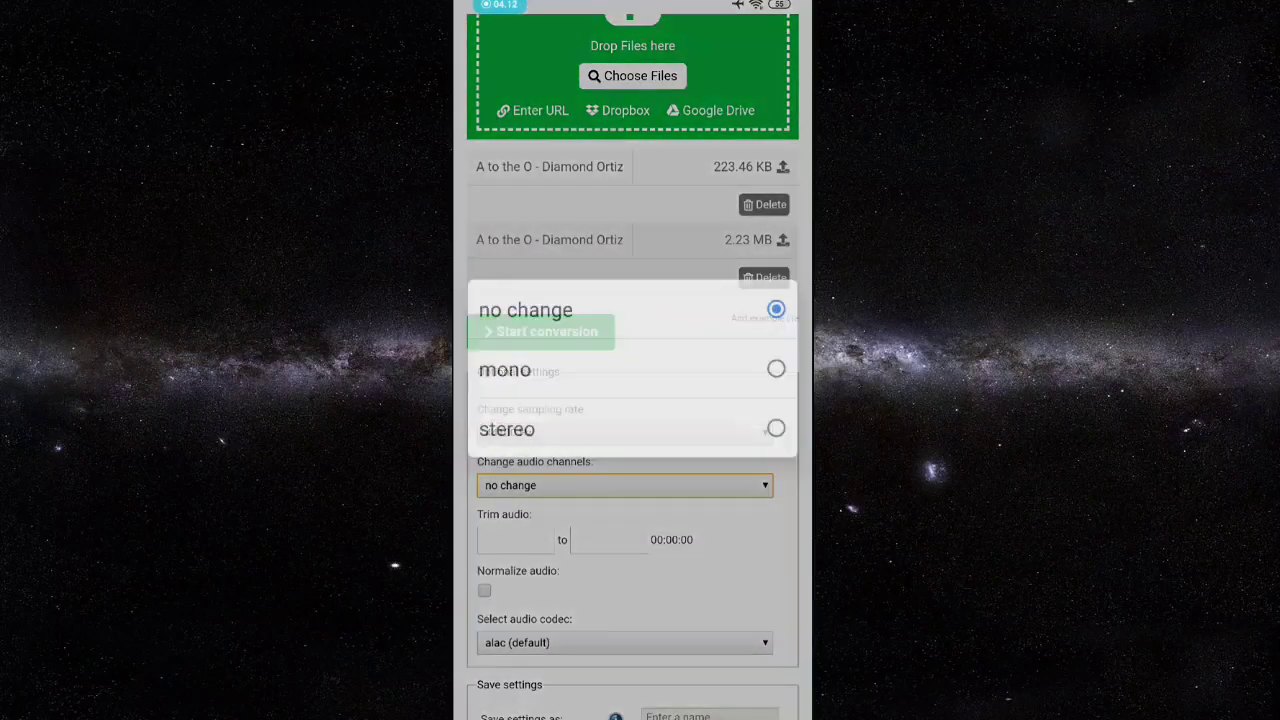
{"action": "left_click", "coordinate": [629, 364]}
{"action": "left_click_drag", "start_coordinate": [729, 497], "coordinate": [737, 437]}
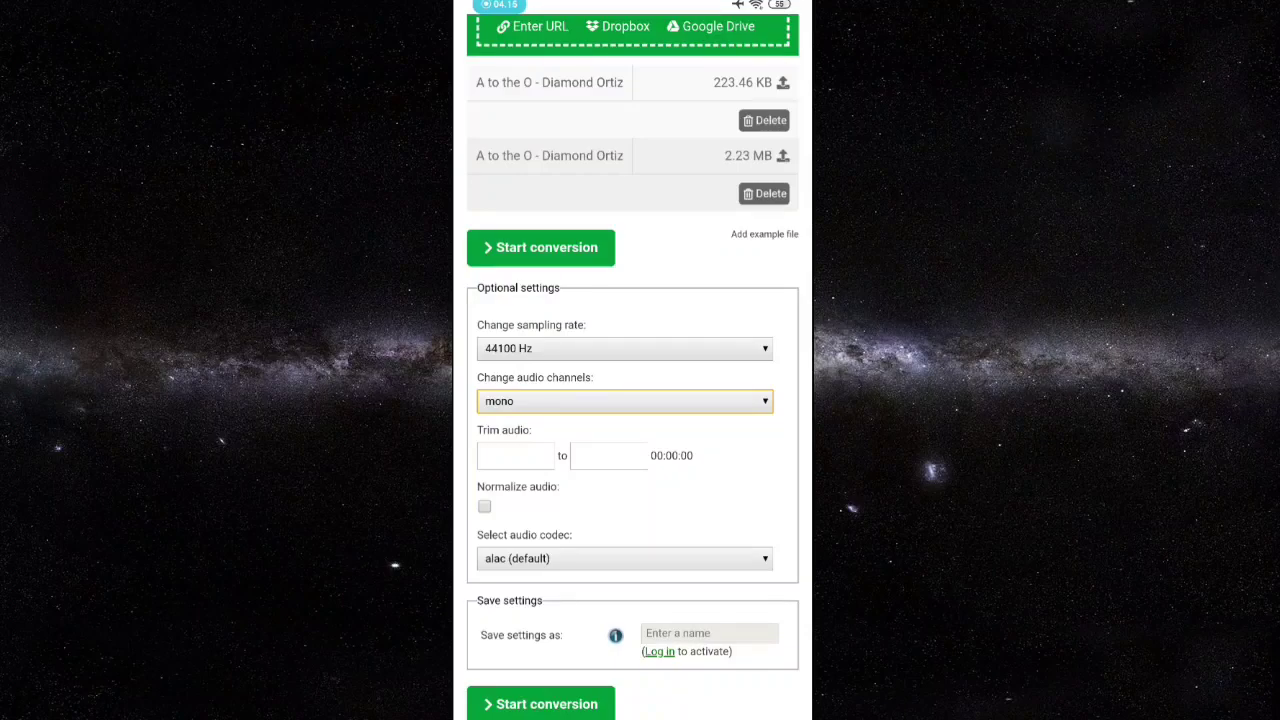
Set the start time of the audio trim to 00:30:00
{"action": "left_click", "coordinate": [515, 455]}
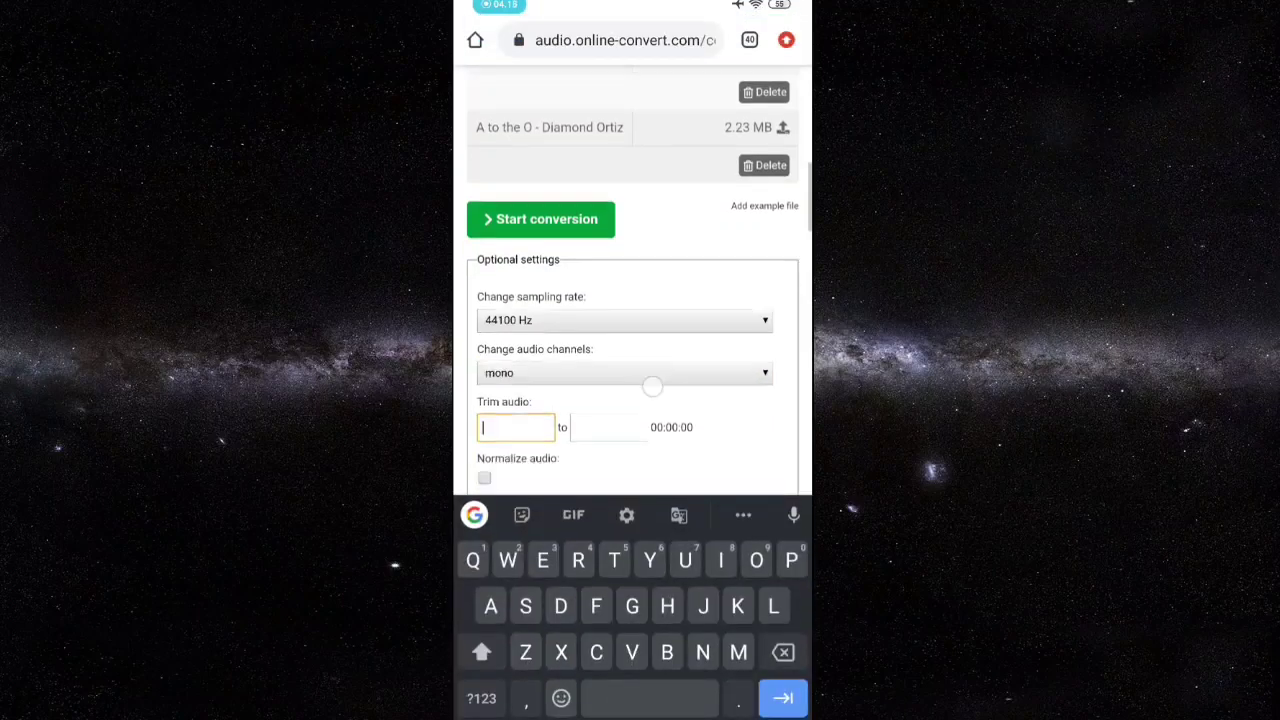
{"action": "left_click", "coordinate": [520, 410]}
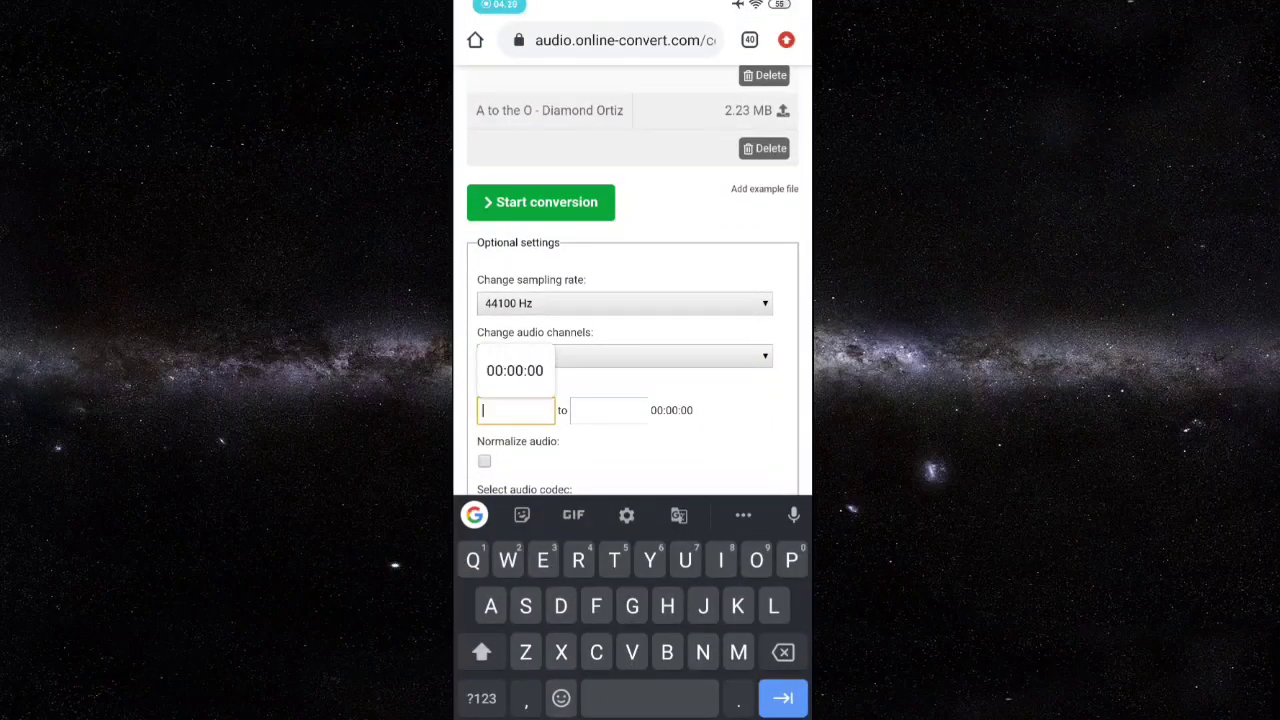
{"action": "left_click", "coordinate": [481, 698]}
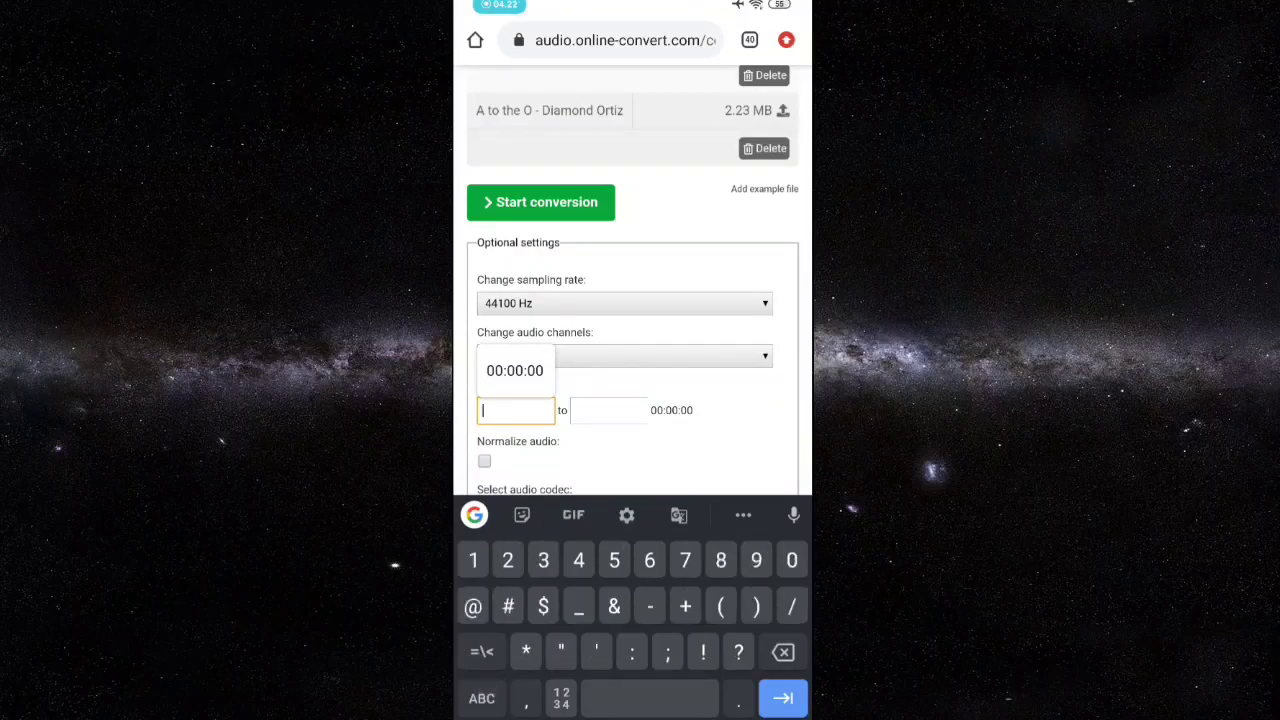
{"action": "type", "text": "00"}
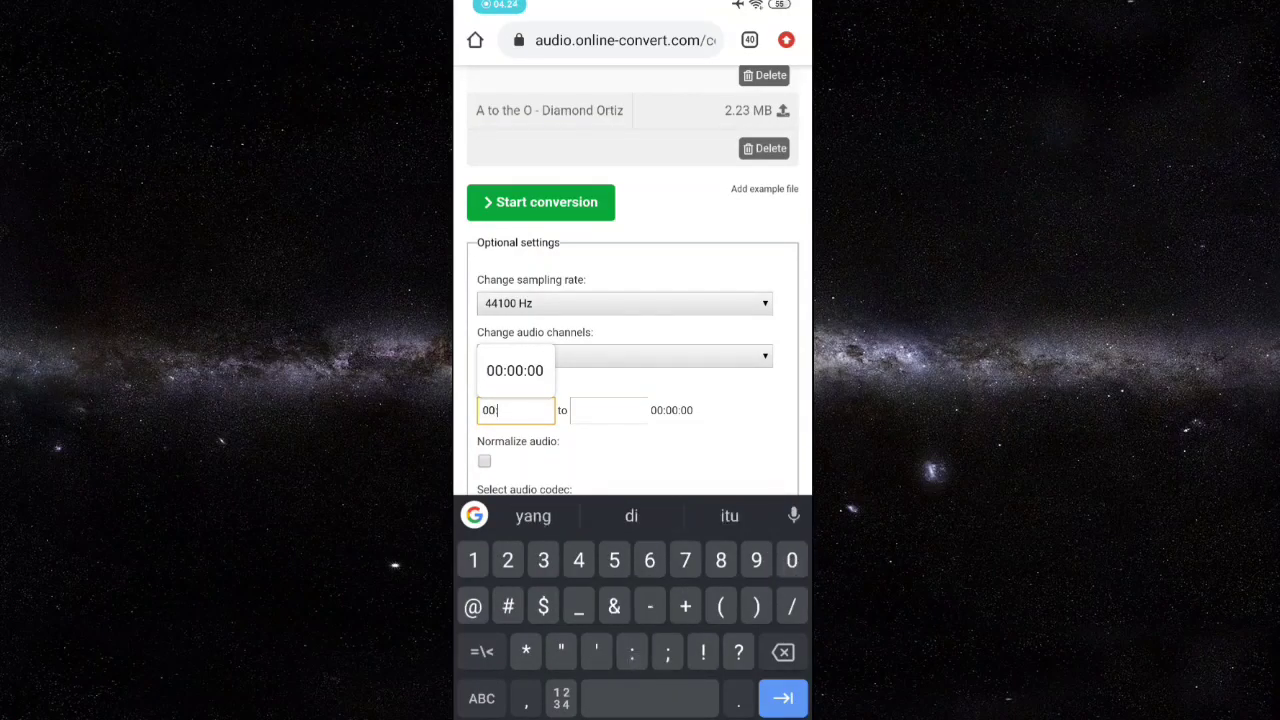
{"action": "type", "text": ":30:"}
{"action": "key", "text": "BackSpace"}
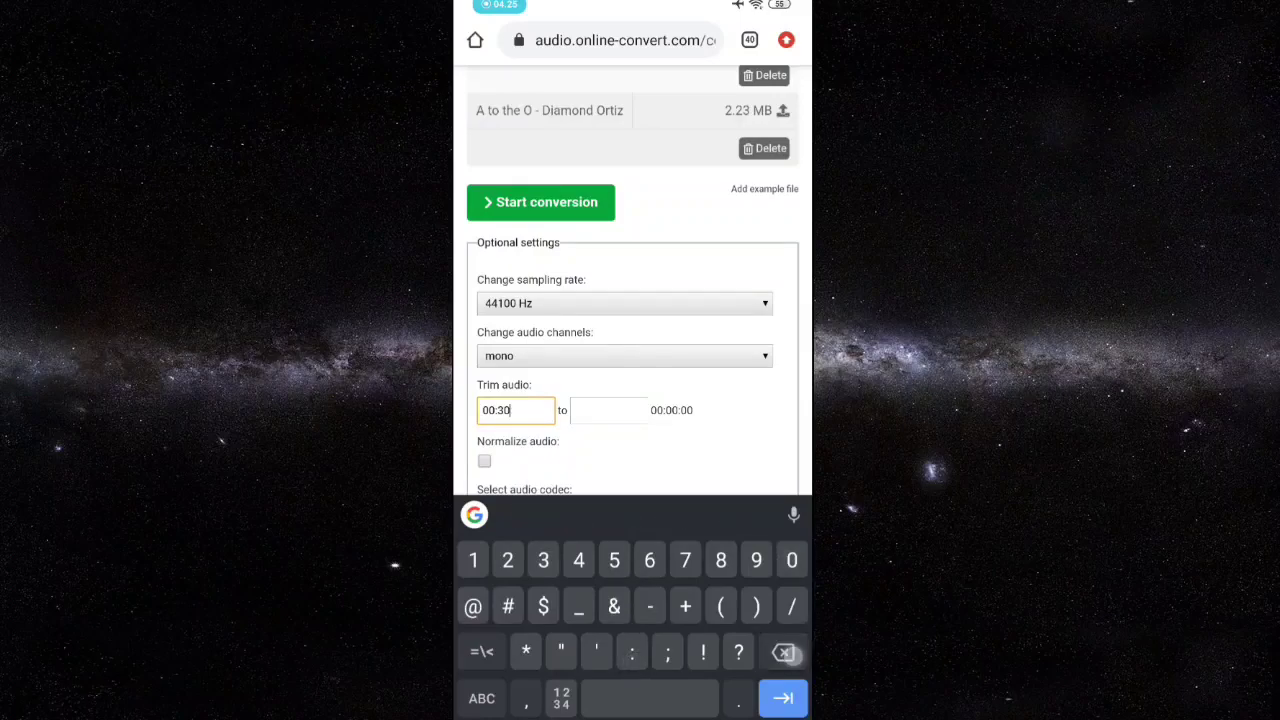
{"action": "type", "text": ":00"}
Set the end time of the audio trim to 00:01:00
{"action": "left_click", "coordinate": [608, 410]}
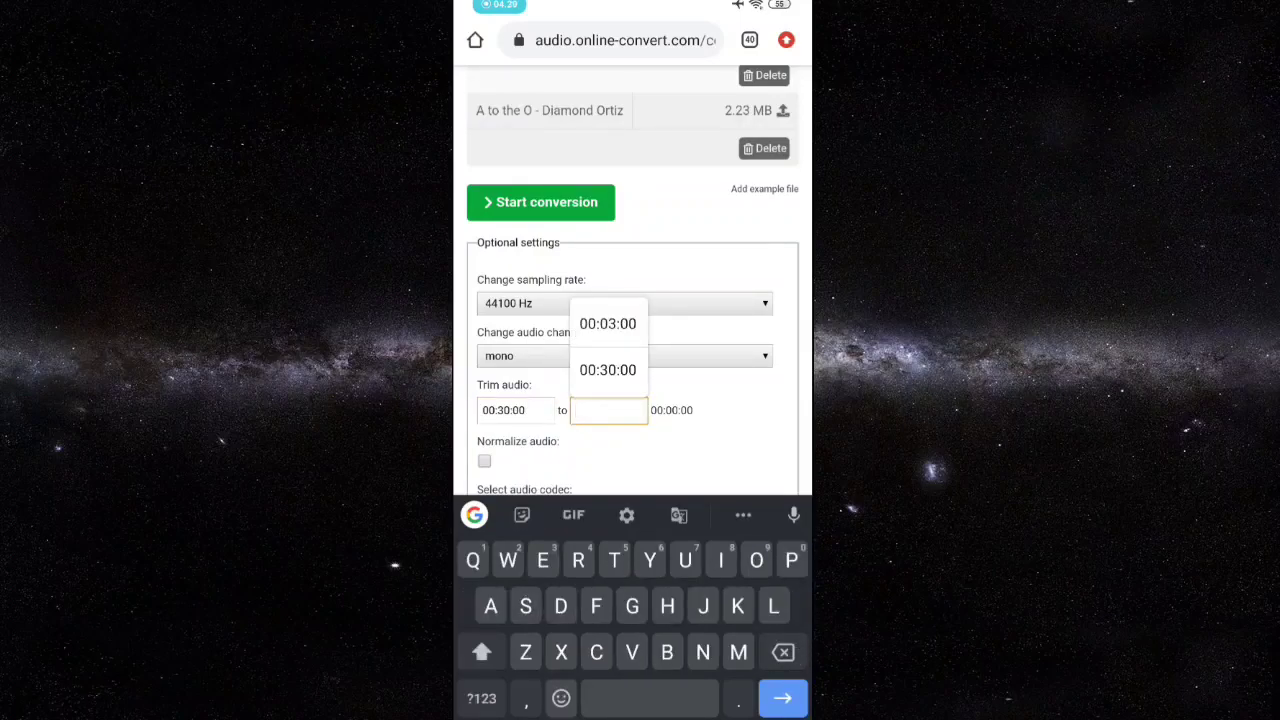
{"action": "left_click", "coordinate": [481, 698]}
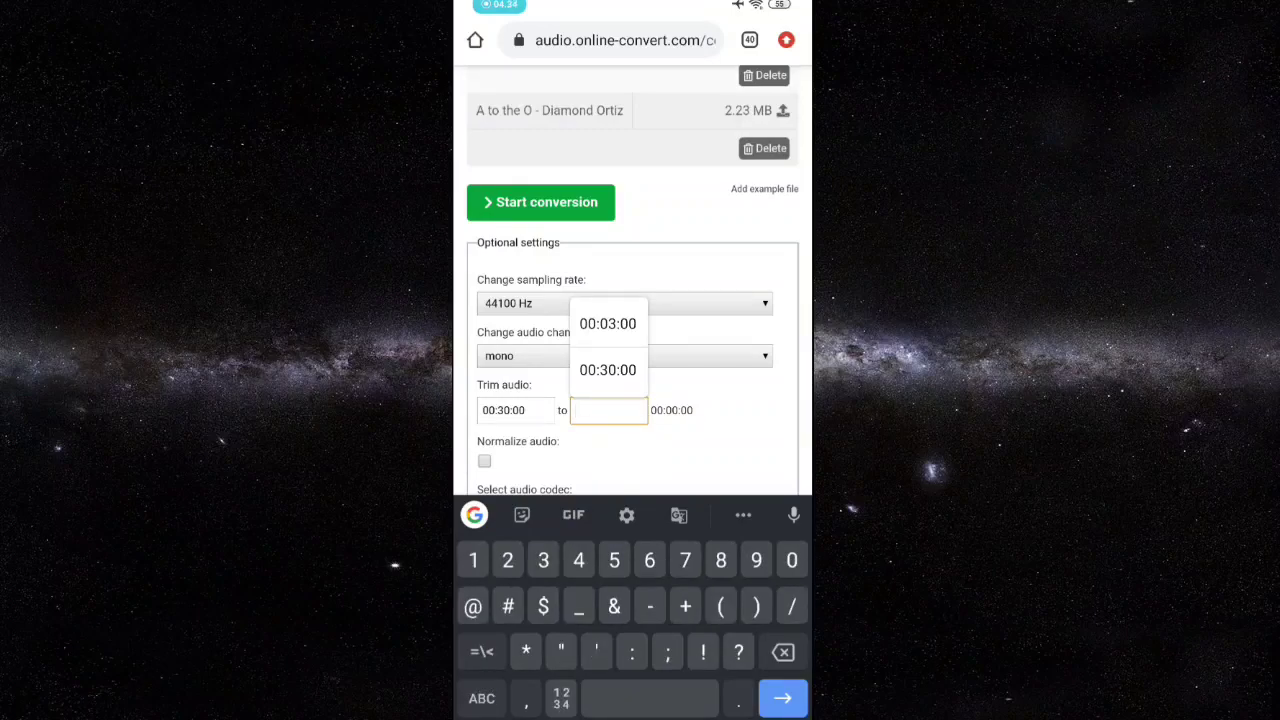
{"action": "left_click", "coordinate": [481, 651]}
{"action": "left_click", "coordinate": [481, 651]}
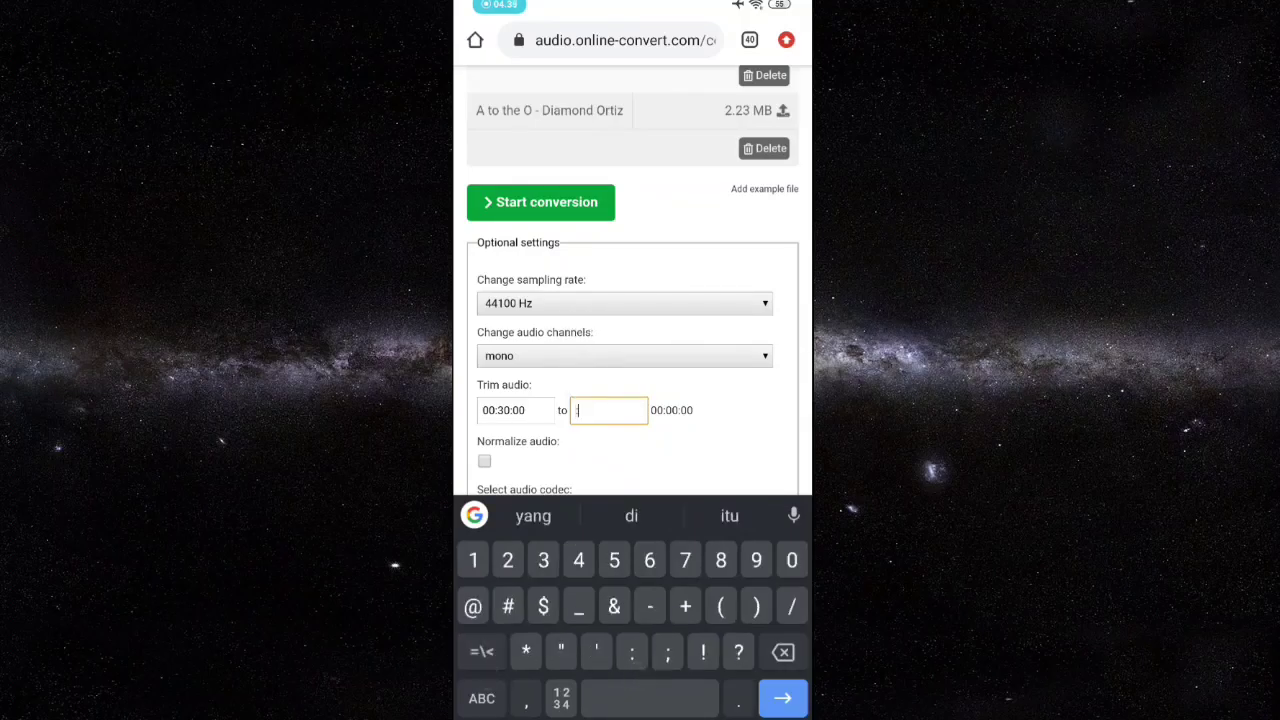
{"action": "type", "text": "00"}
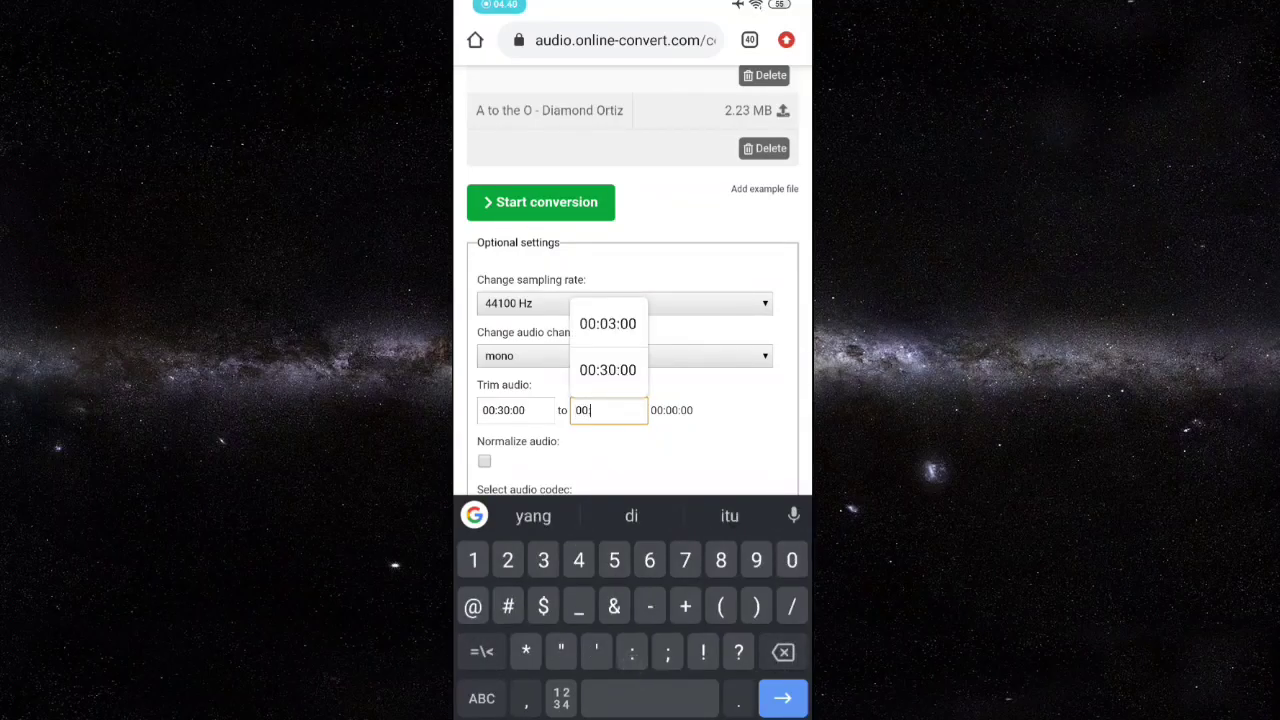
{"action": "type", "text": ":01:00"}
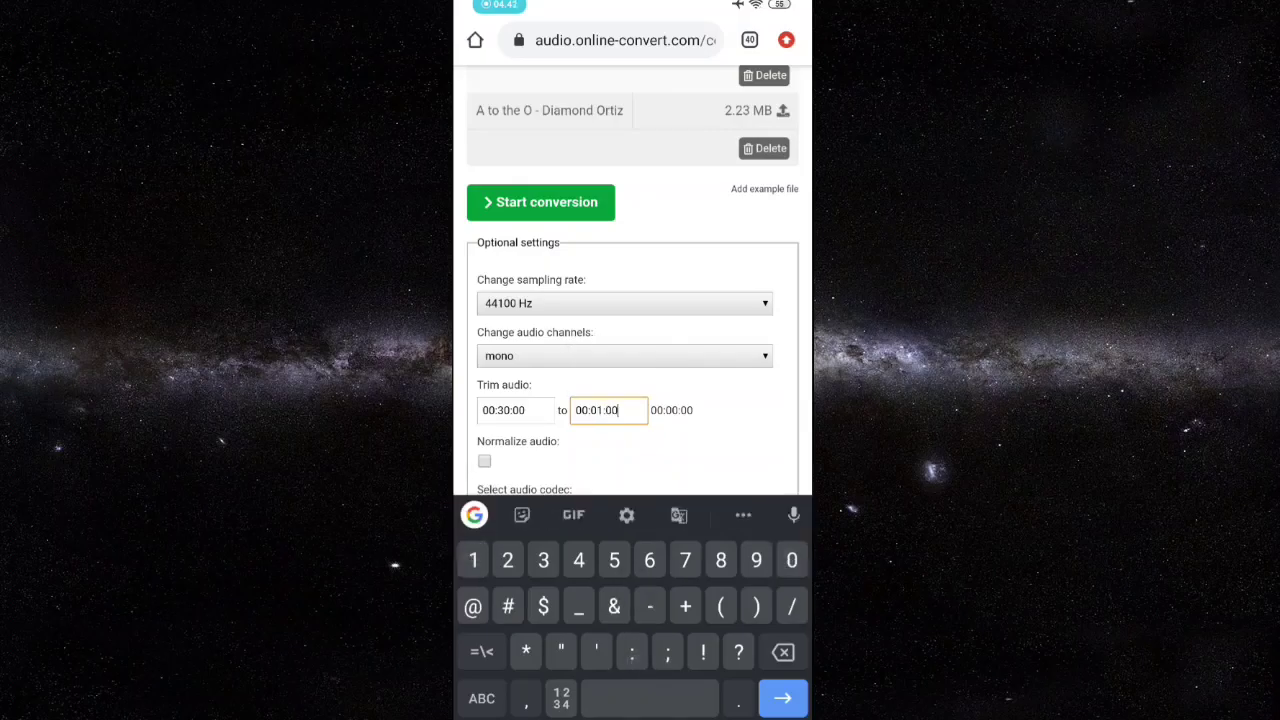
Turn on audio normalization and set the conversion's audio codec to aac
{"action": "scroll", "coordinate": [646, 352], "scroll_direction": "down", "scroll_amount": 3}
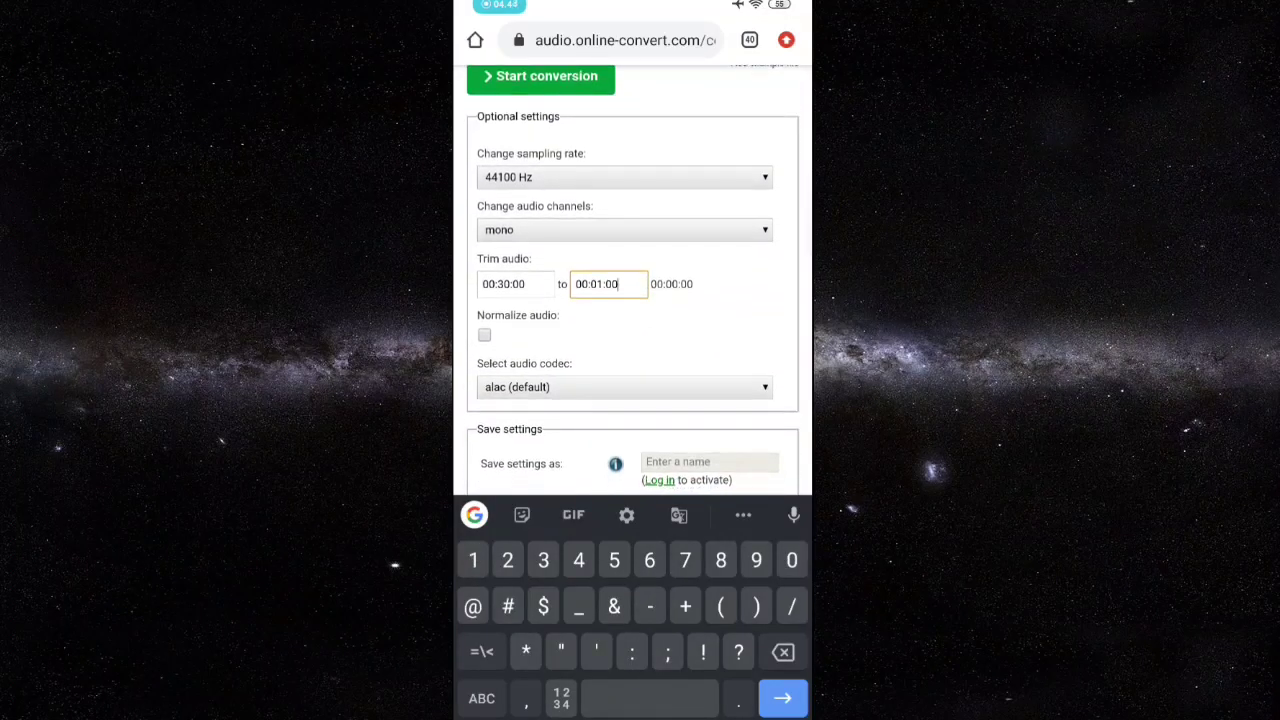
{"action": "left_click", "coordinate": [484, 335]}
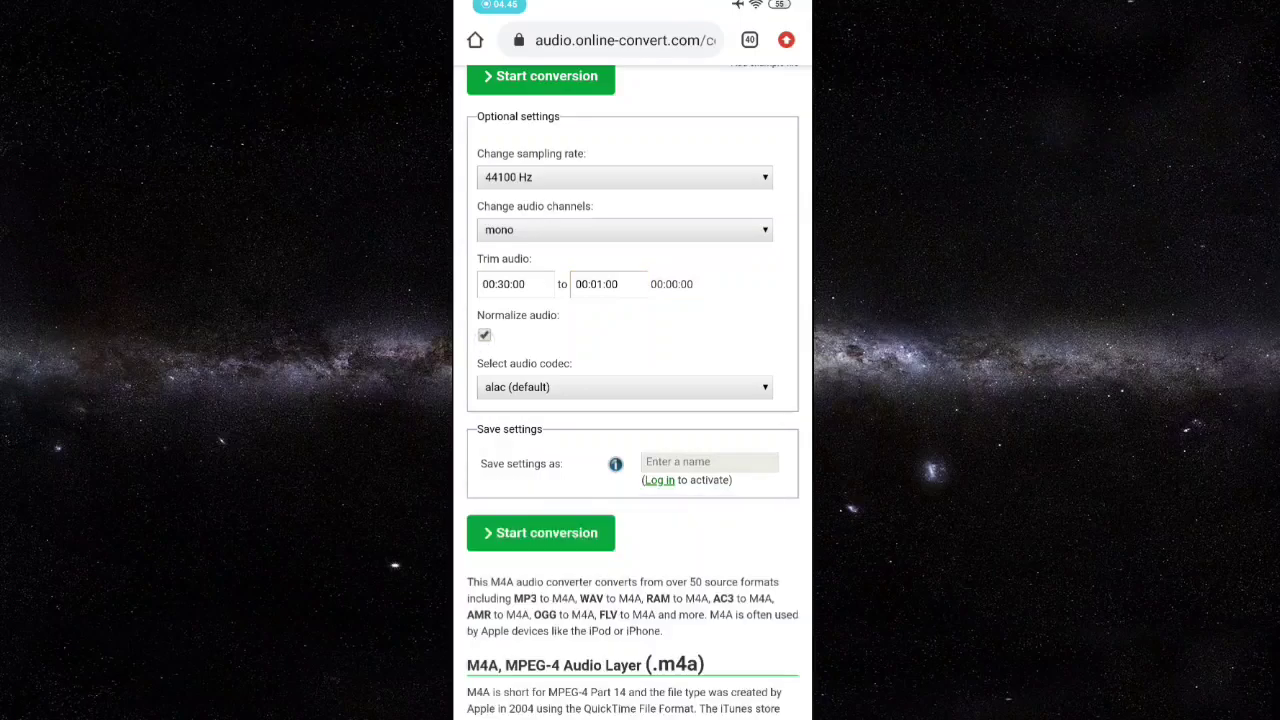
{"action": "left_click", "coordinate": [585, 389]}
{"action": "left_click", "coordinate": [591, 394]}
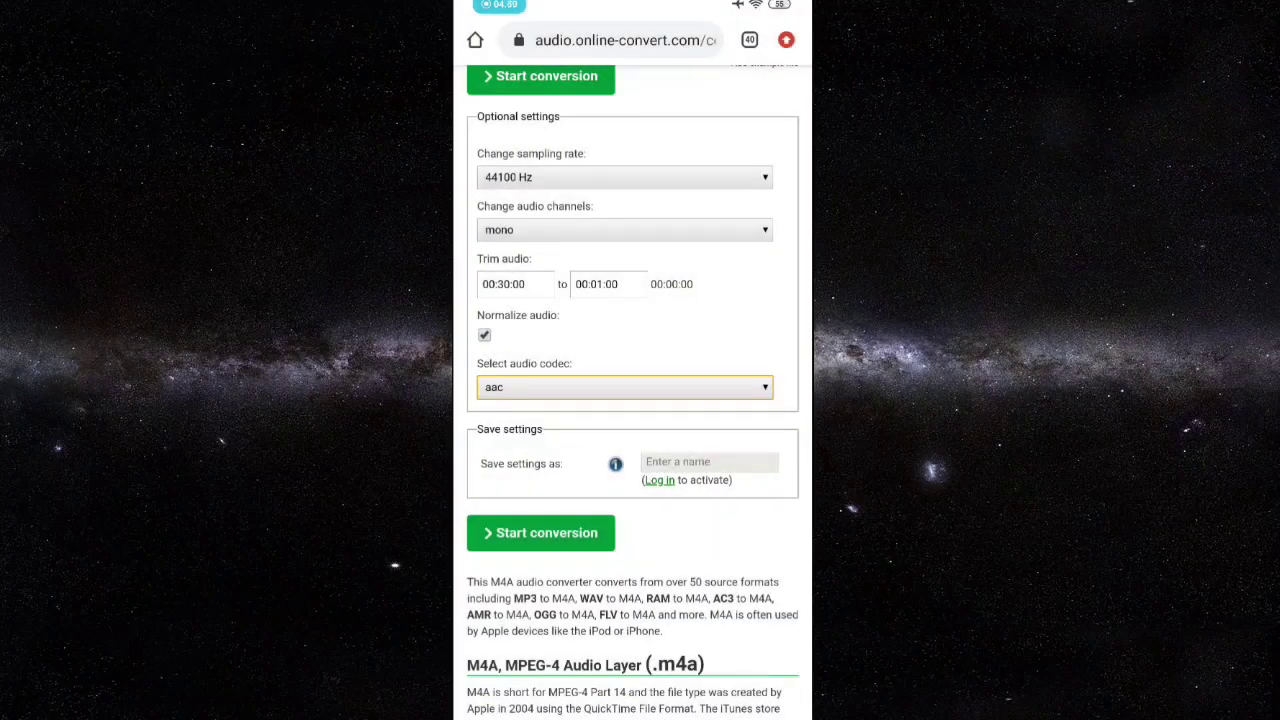
Start the M4A conversion of both uploaded files and wait for it to finish
{"action": "scroll", "coordinate": [632, 400], "scroll_direction": "down", "scroll_amount": 1}
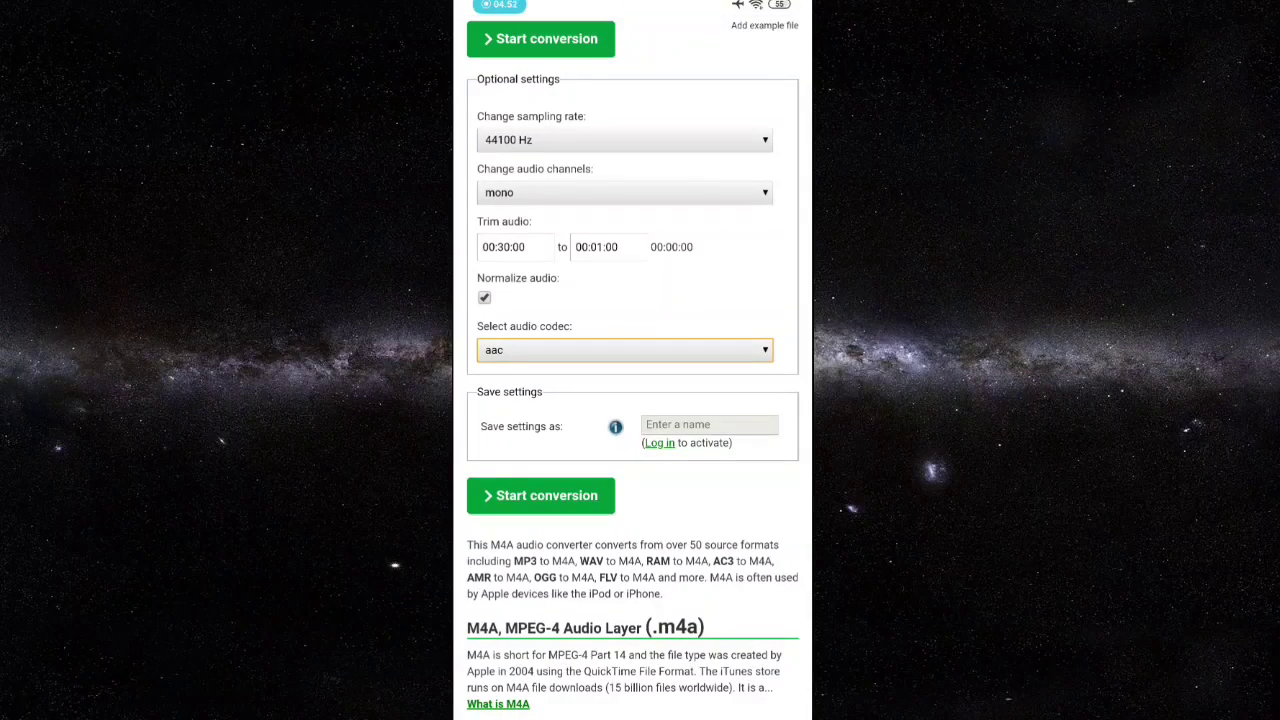
{"action": "left_click", "coordinate": [577, 499]}
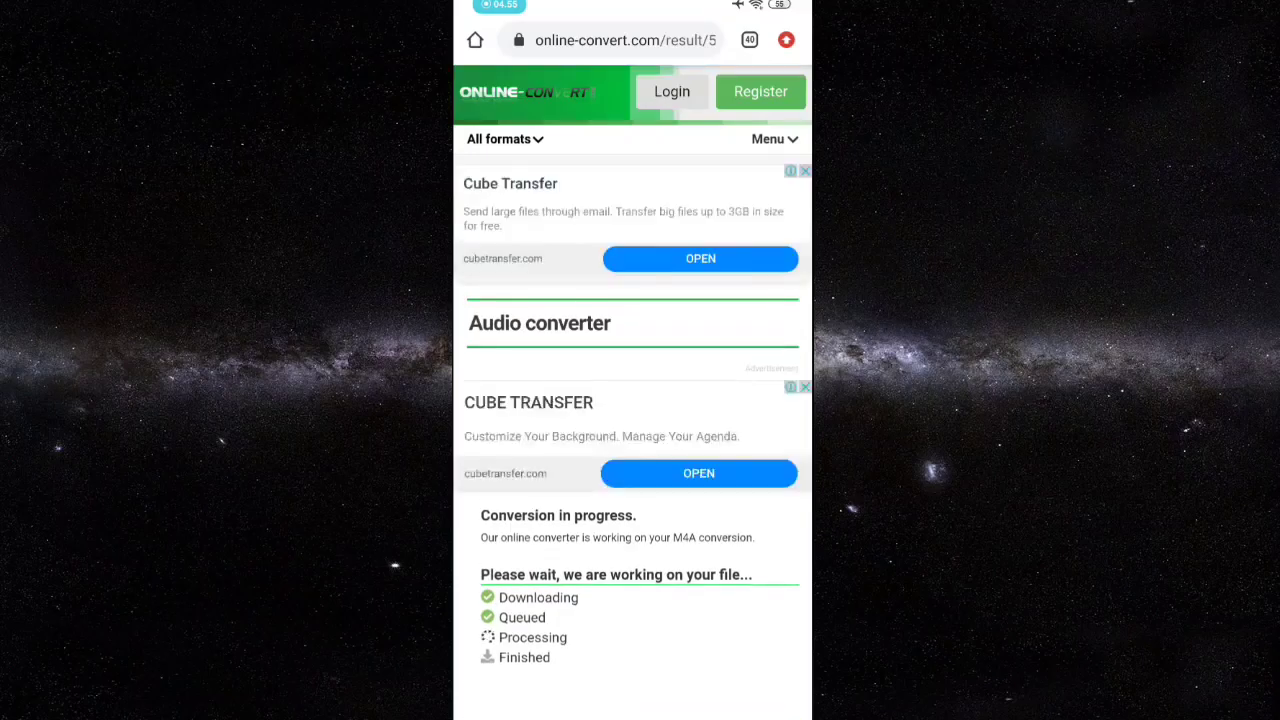
{"action": "scroll", "coordinate": [651, 441], "scroll_direction": "down", "scroll_amount": 5}
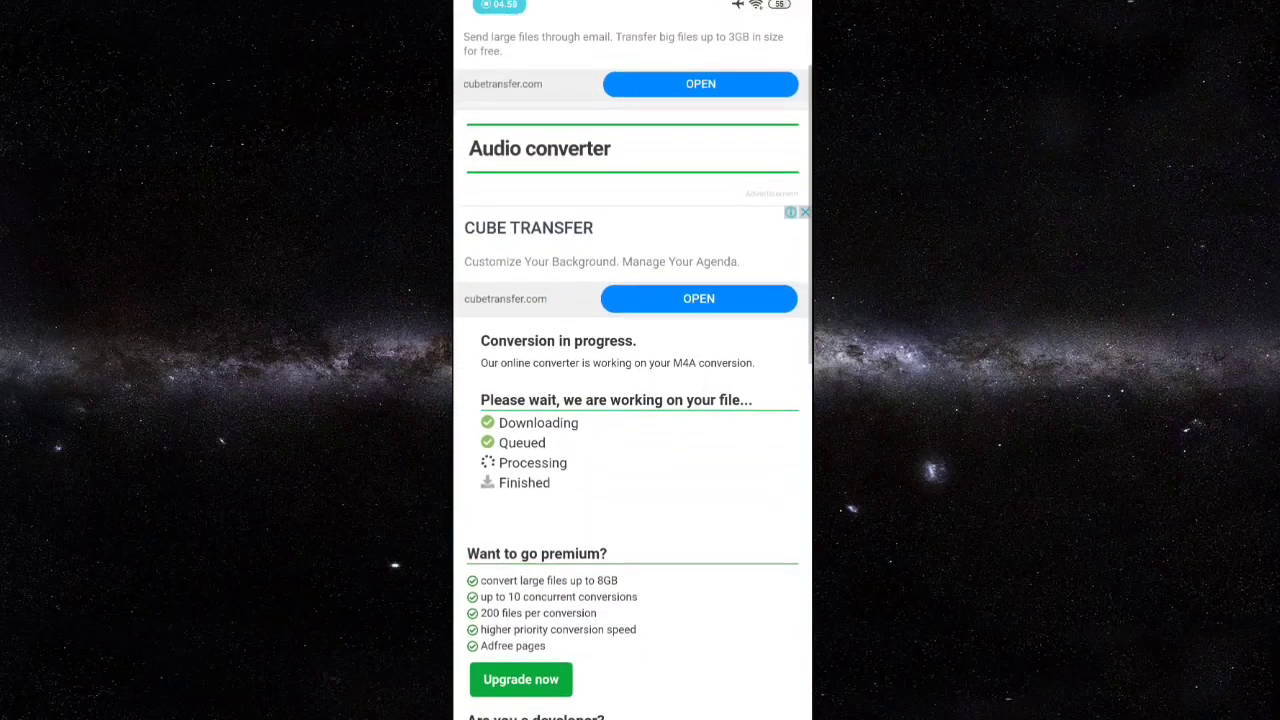
{"action": "scroll", "coordinate": [651, 441], "scroll_direction": "up", "scroll_amount": 3}
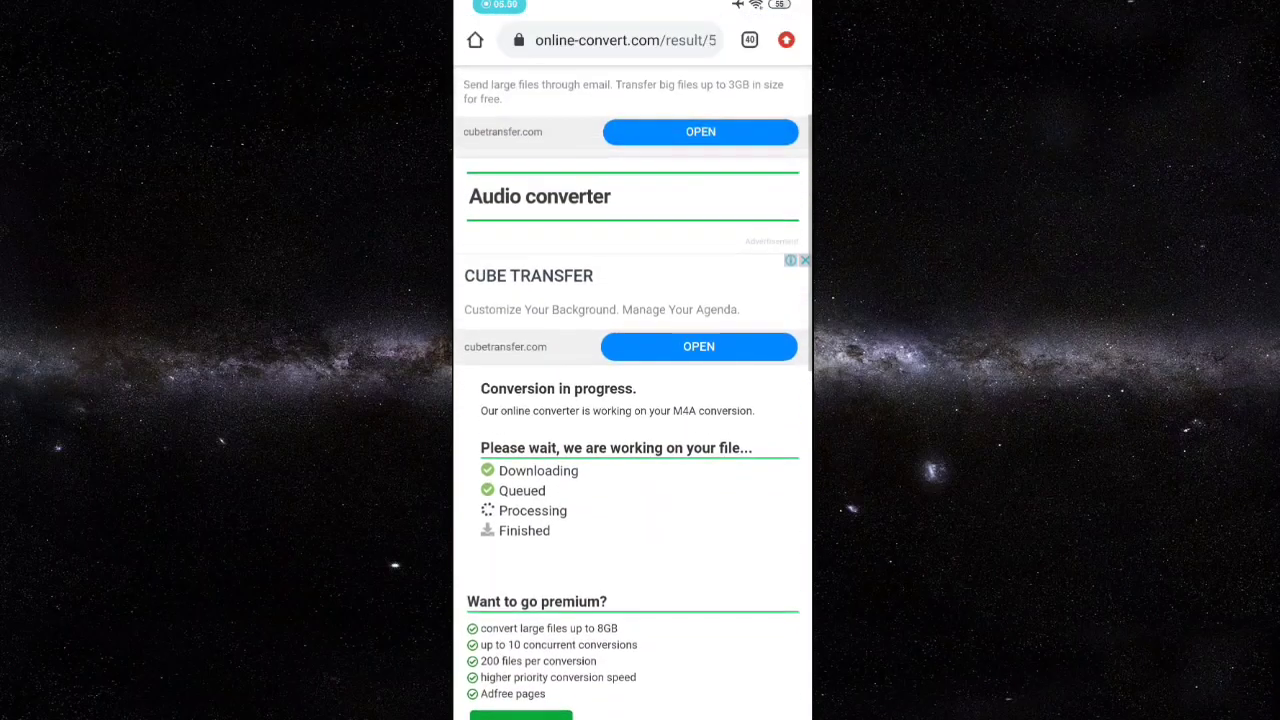
{"action": "scroll", "coordinate": [651, 441], "scroll_direction": "up", "scroll_amount": 2}
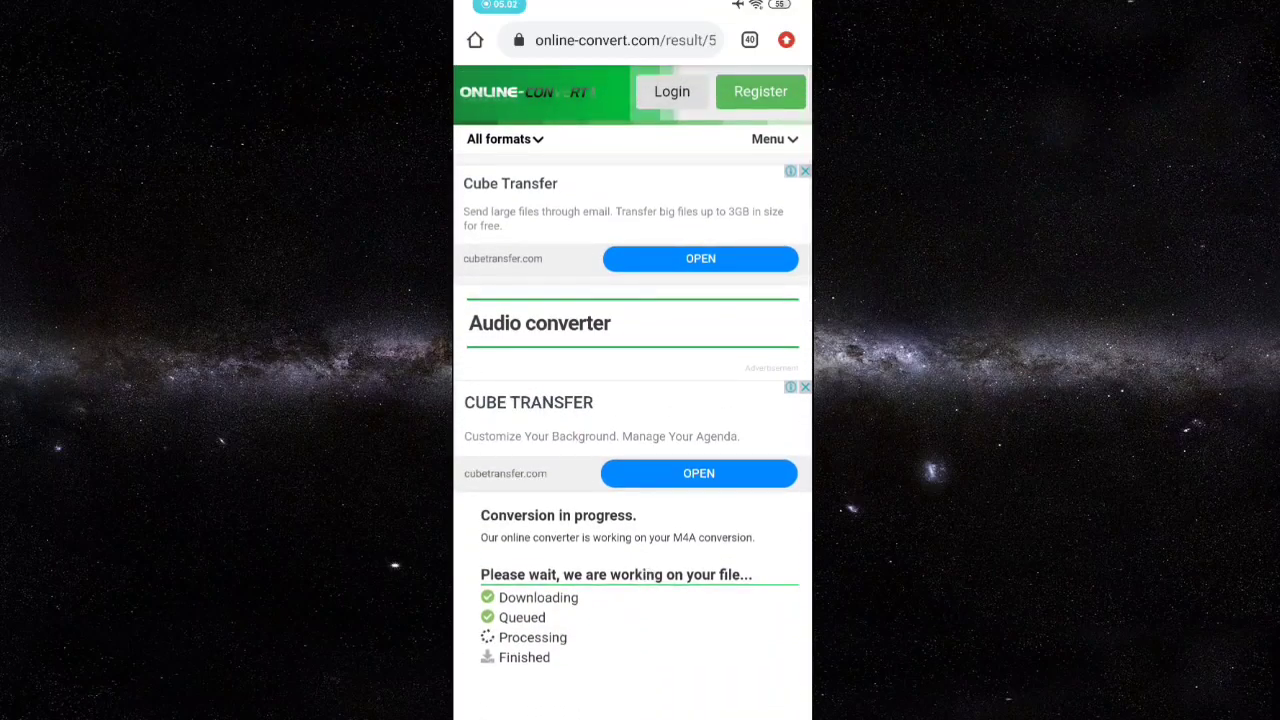
{"action": "scroll", "coordinate": [682, 475], "scroll_direction": "down", "scroll_amount": 2}
{"action": "scroll", "coordinate": [682, 475], "scroll_direction": "up", "scroll_amount": 2}
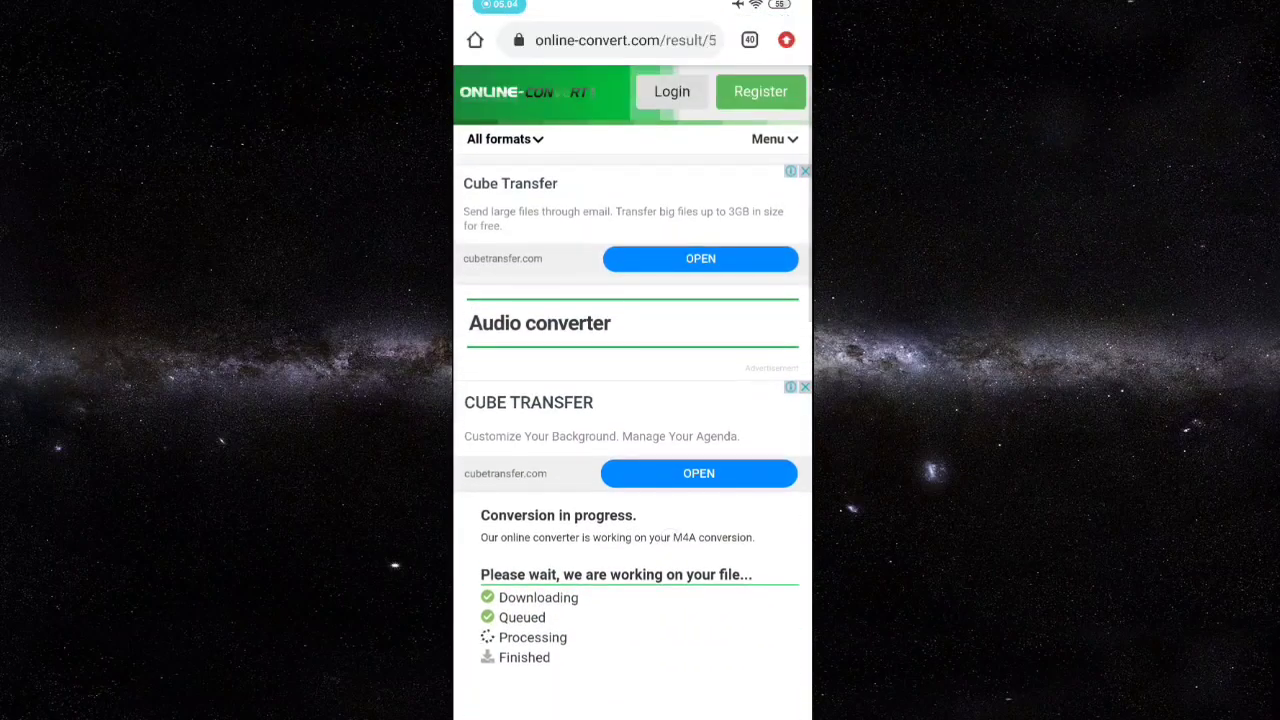
Download the first converted "A to the O" file from the conversion results
{"action": "scroll", "coordinate": [660, 575], "scroll_direction": "down", "scroll_amount": 4}
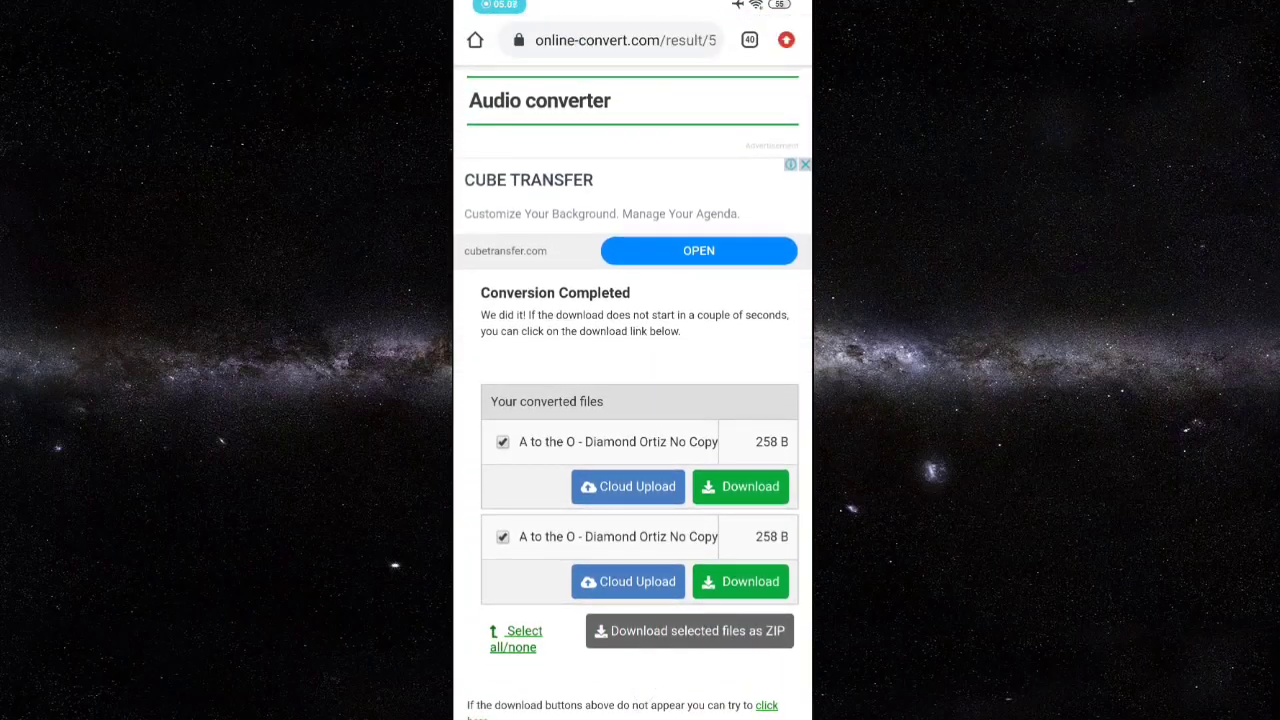
{"action": "left_click", "coordinate": [740, 486]}
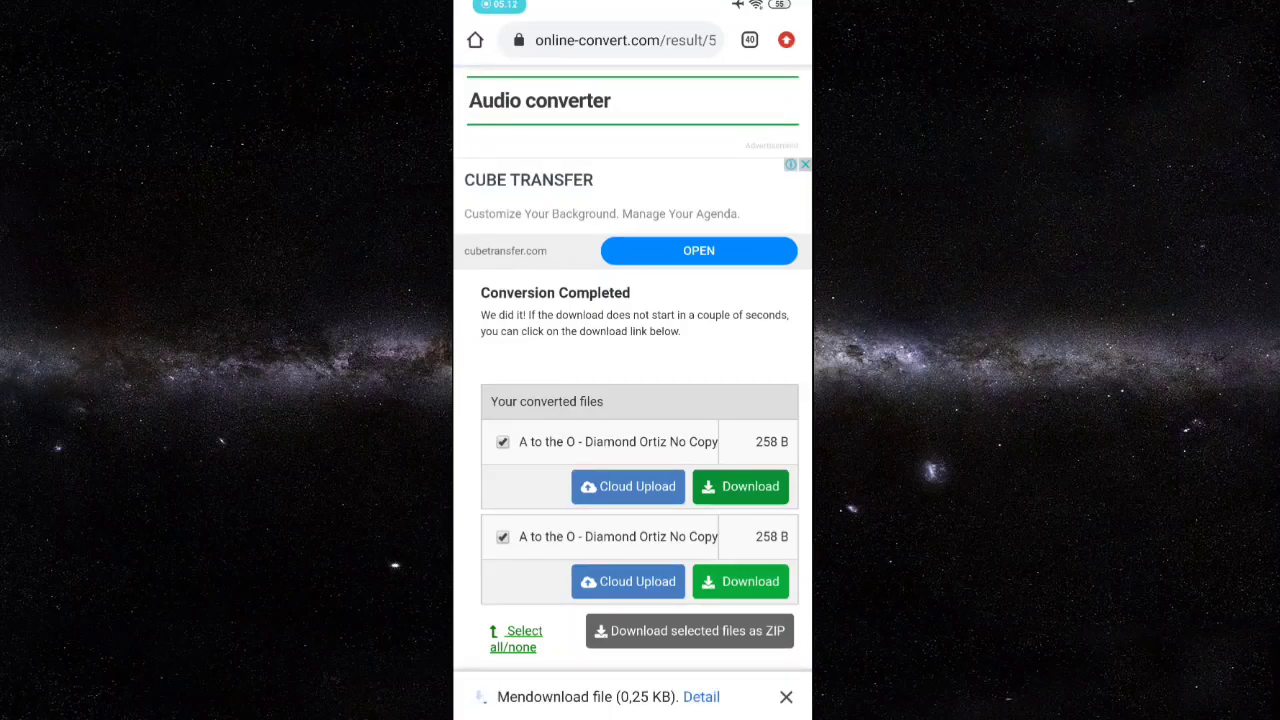
{"action": "scroll", "coordinate": [632, 400], "scroll_direction": "down", "scroll_amount": 2}
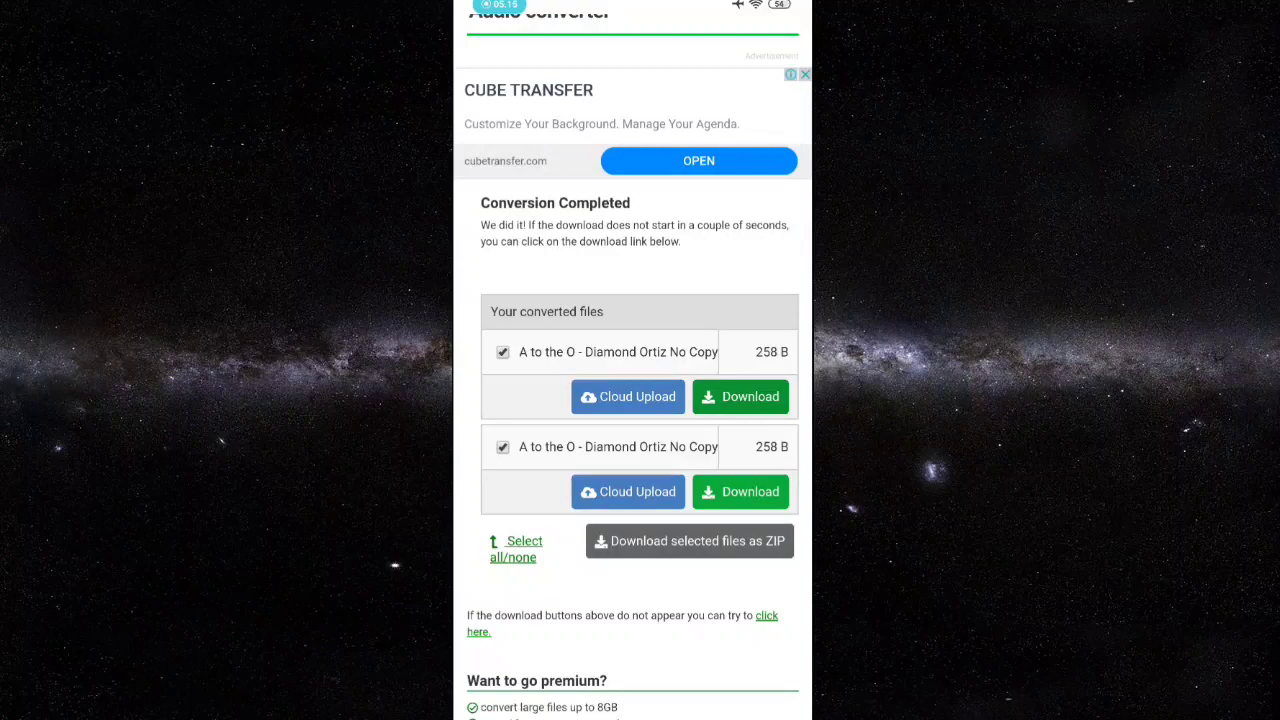
{"action": "scroll", "coordinate": [616, 558], "scroll_direction": "up", "scroll_amount": 2}
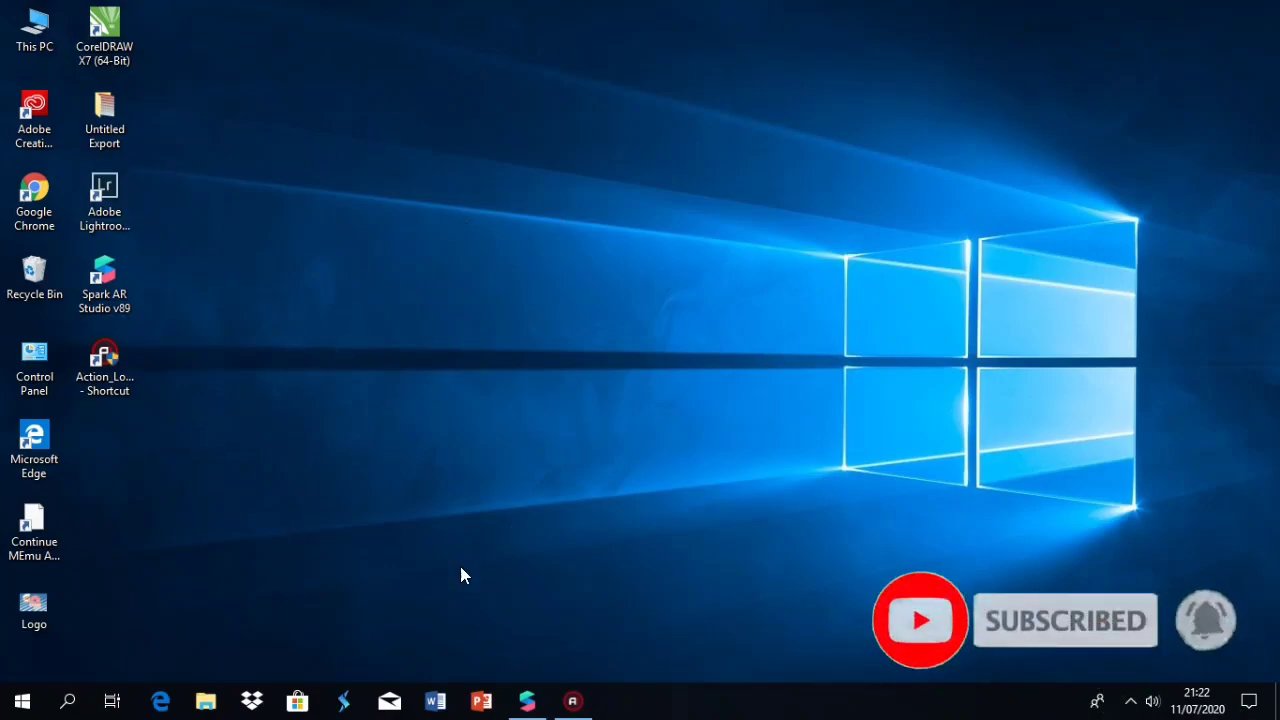
Switch to Spark AR Studio on the desktop computer and create a blank project
{"action": "left_click", "coordinate": [527, 701]}
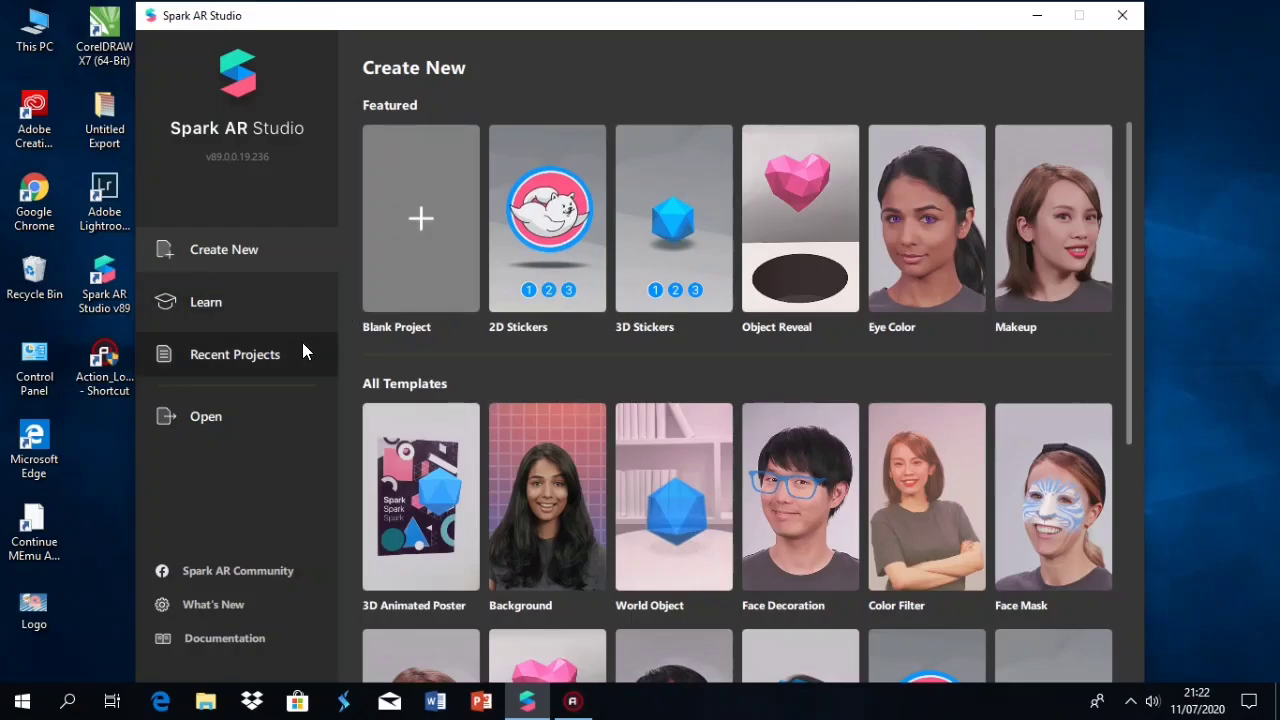
{"action": "left_click", "coordinate": [438, 272]}
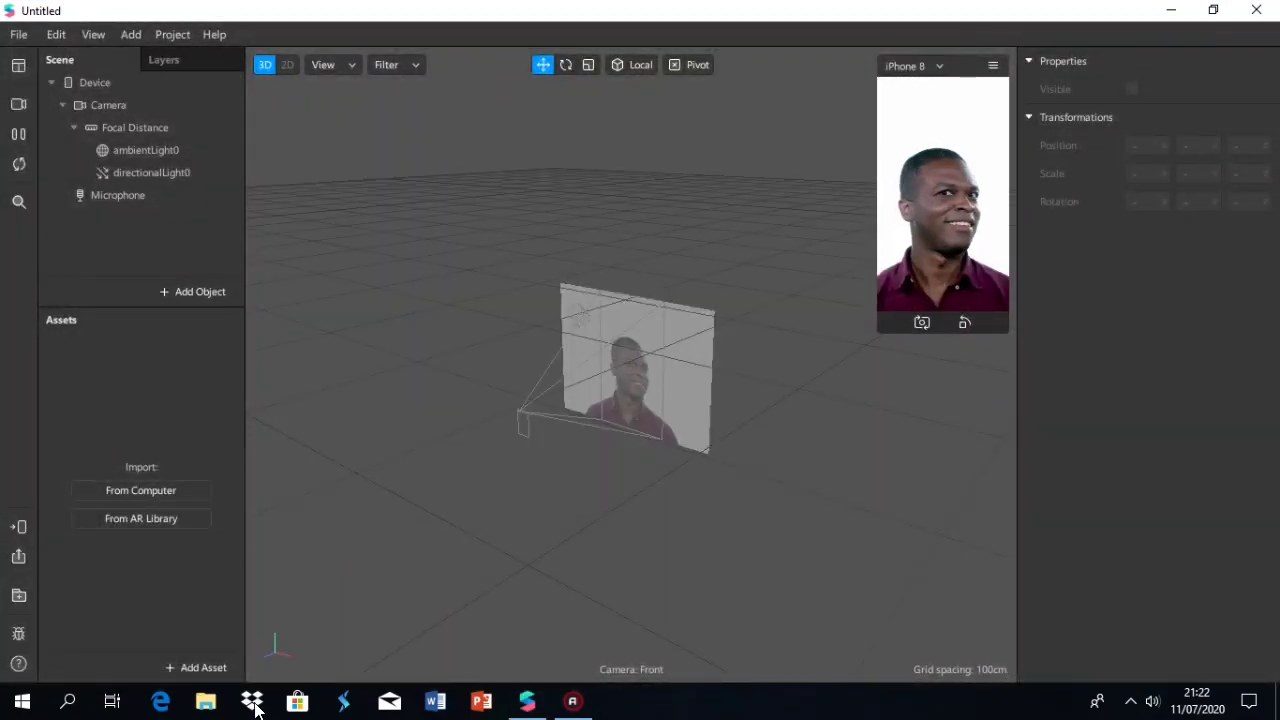
{"action": "left_click", "coordinate": [208, 668]}
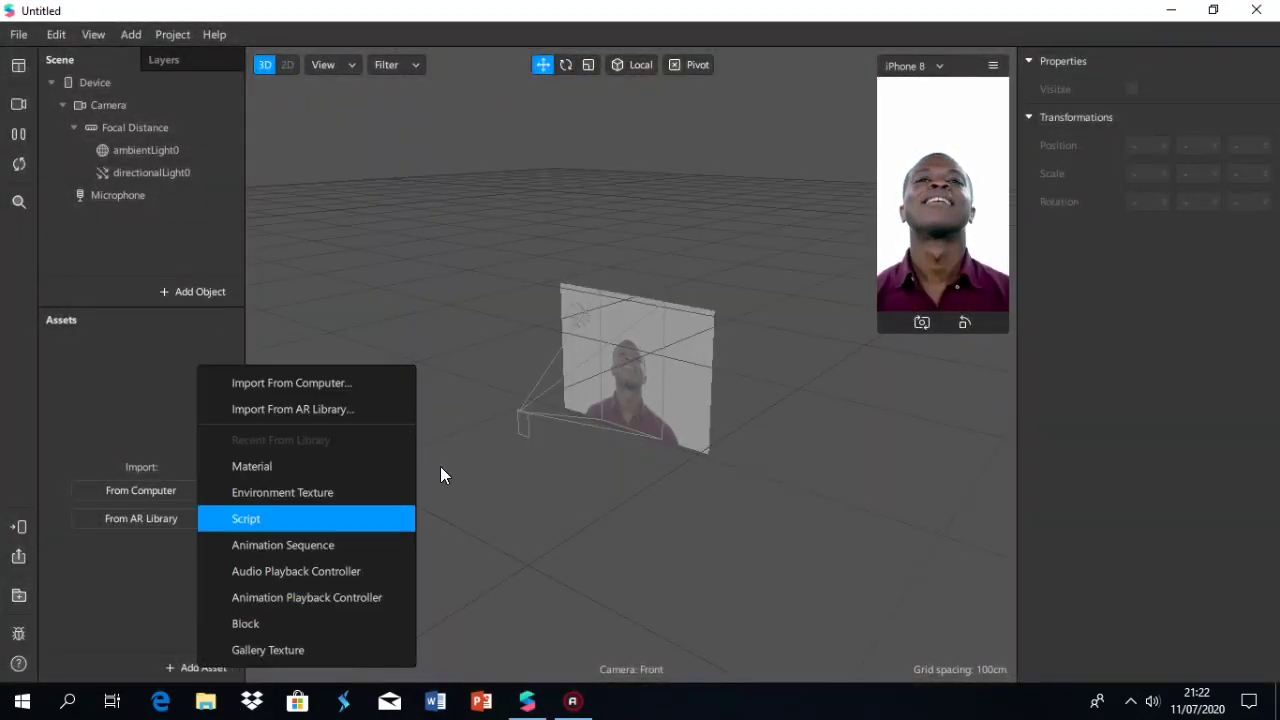
{"action": "left_click", "coordinate": [304, 377]}
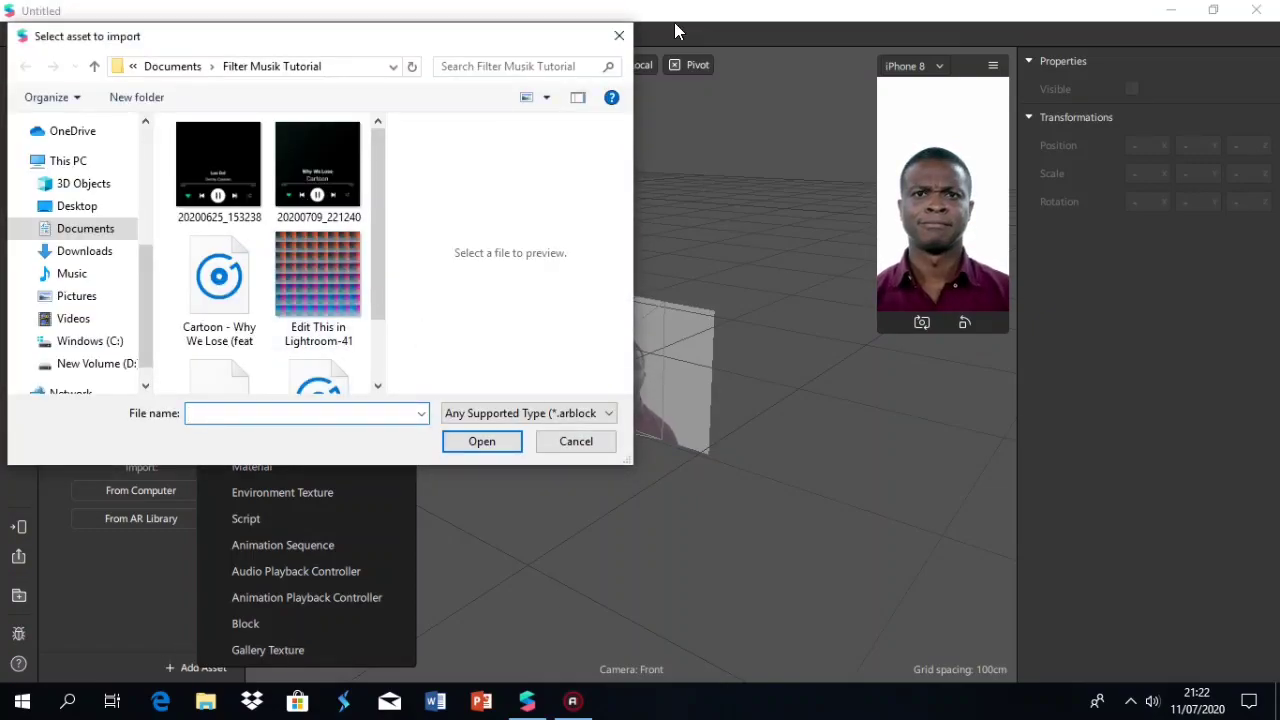
{"action": "left_click", "coordinate": [619, 35]}
Import the audio files "Lost Sky - Where We Started" and "Cartoon - Why We Lose" from the Filter Musik Tutorial folder as assets
{"action": "left_click", "coordinate": [200, 667]}
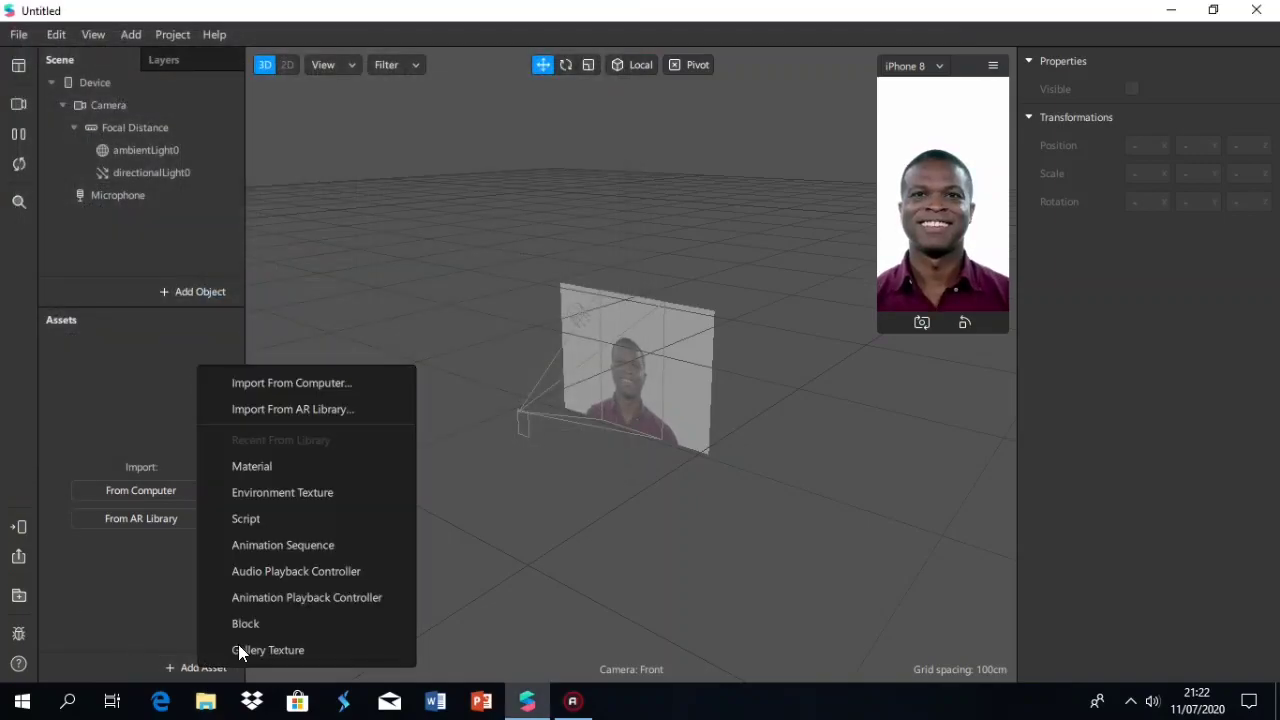
{"action": "left_click", "coordinate": [344, 382]}
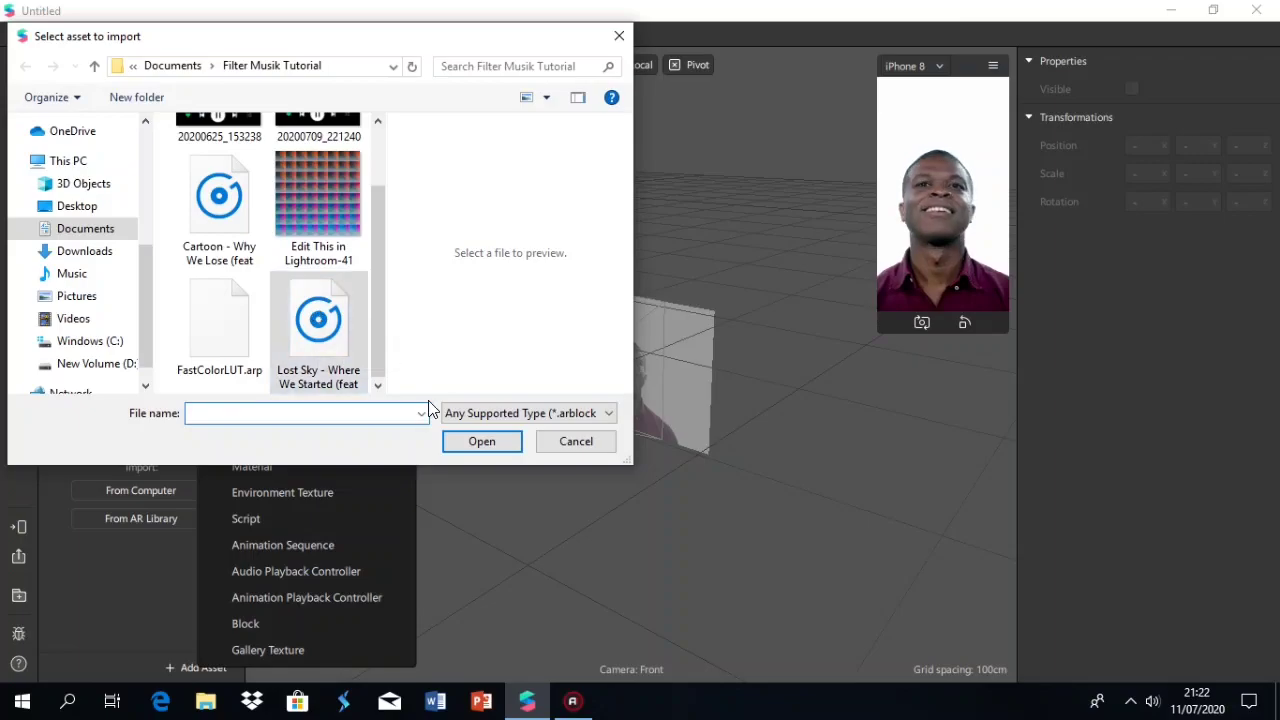
{"action": "left_click", "coordinate": [484, 441]}
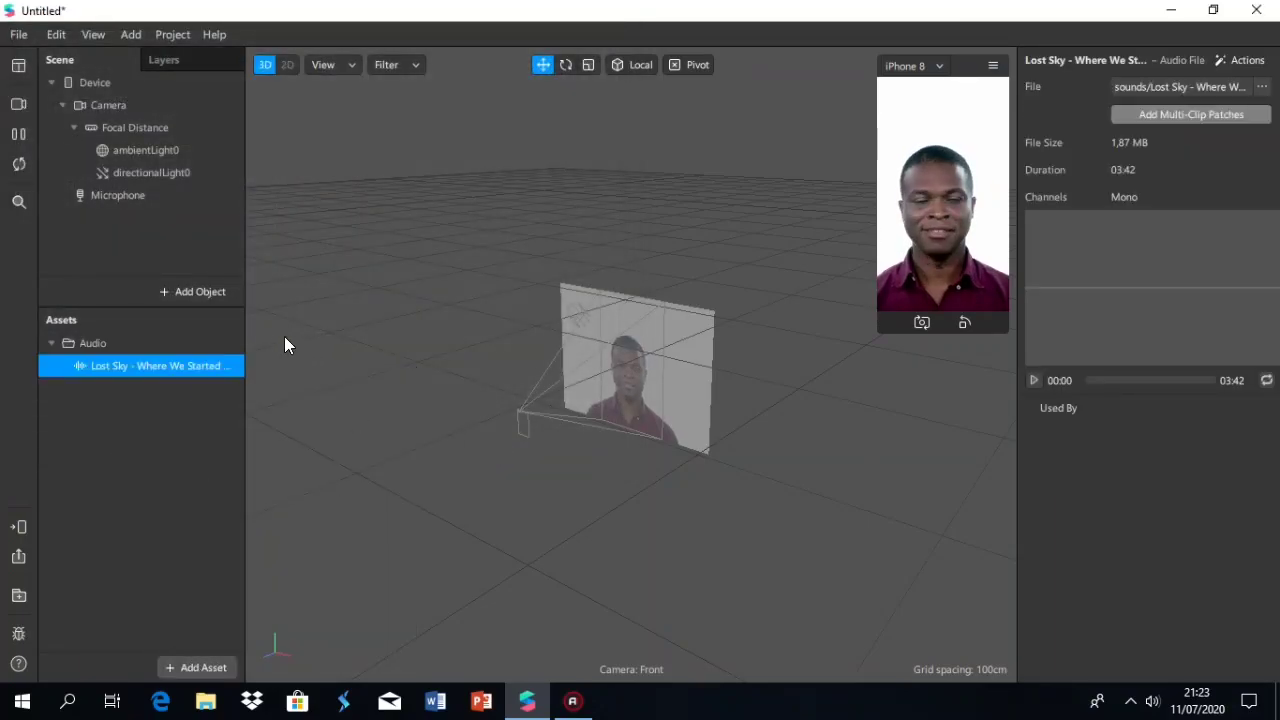
{"action": "left_click", "coordinate": [197, 667]}
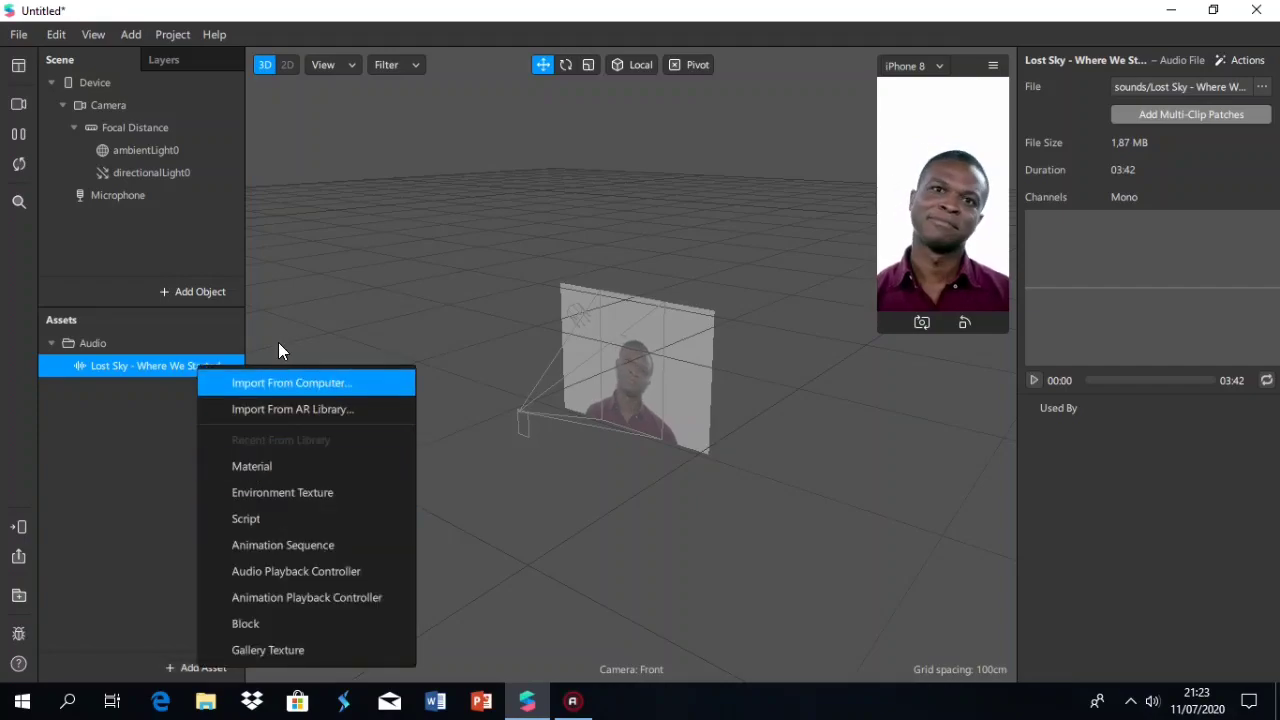
{"action": "left_click", "coordinate": [274, 382]}
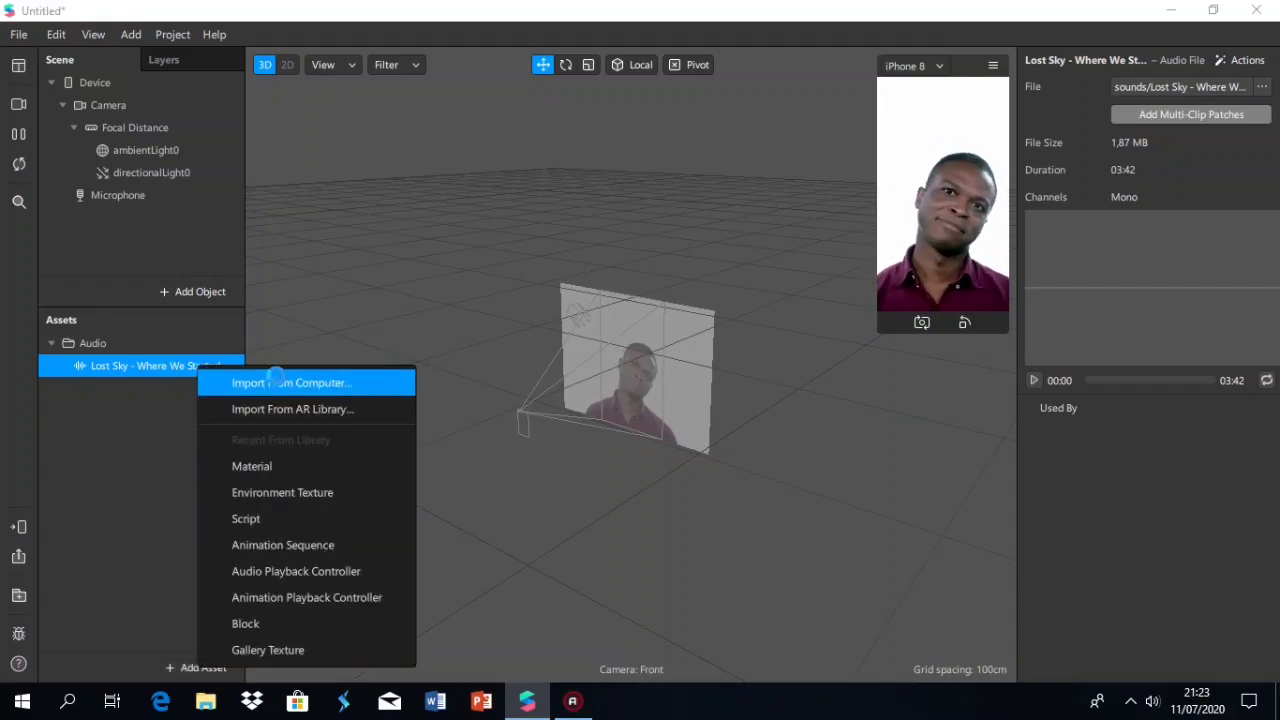
{"action": "left_click", "coordinate": [247, 332]}
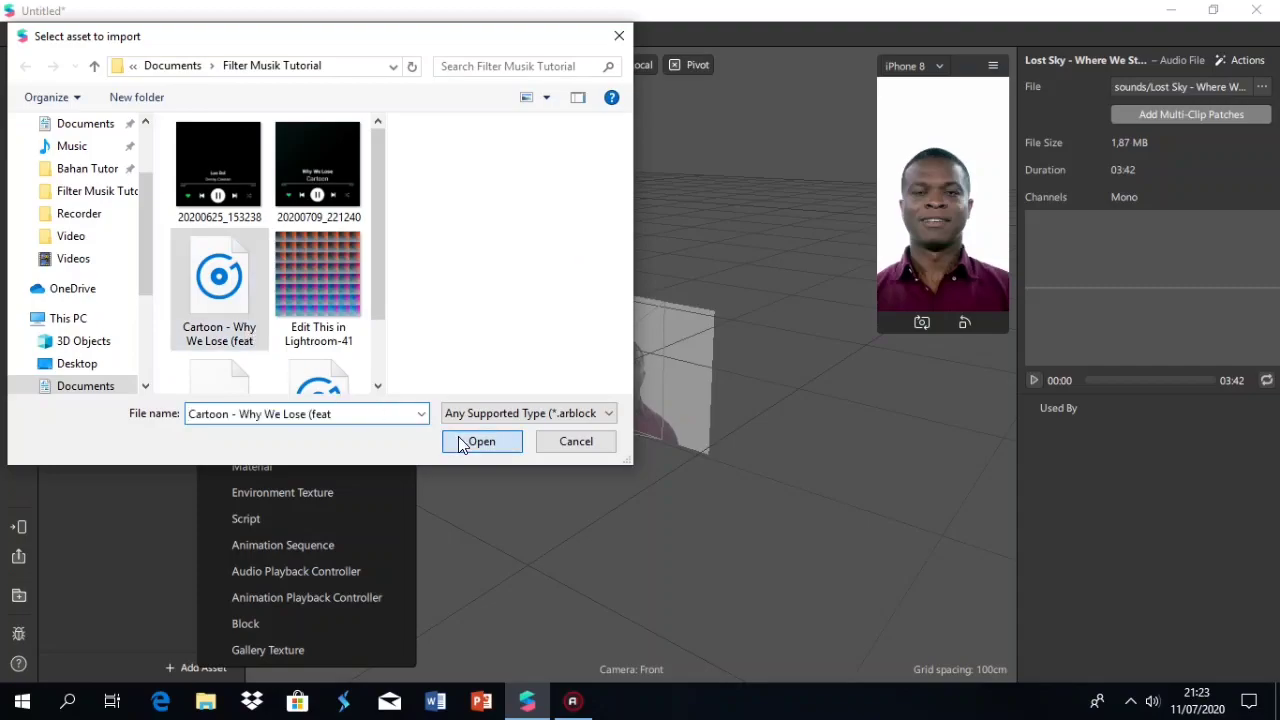
{"action": "left_click", "coordinate": [470, 441]}
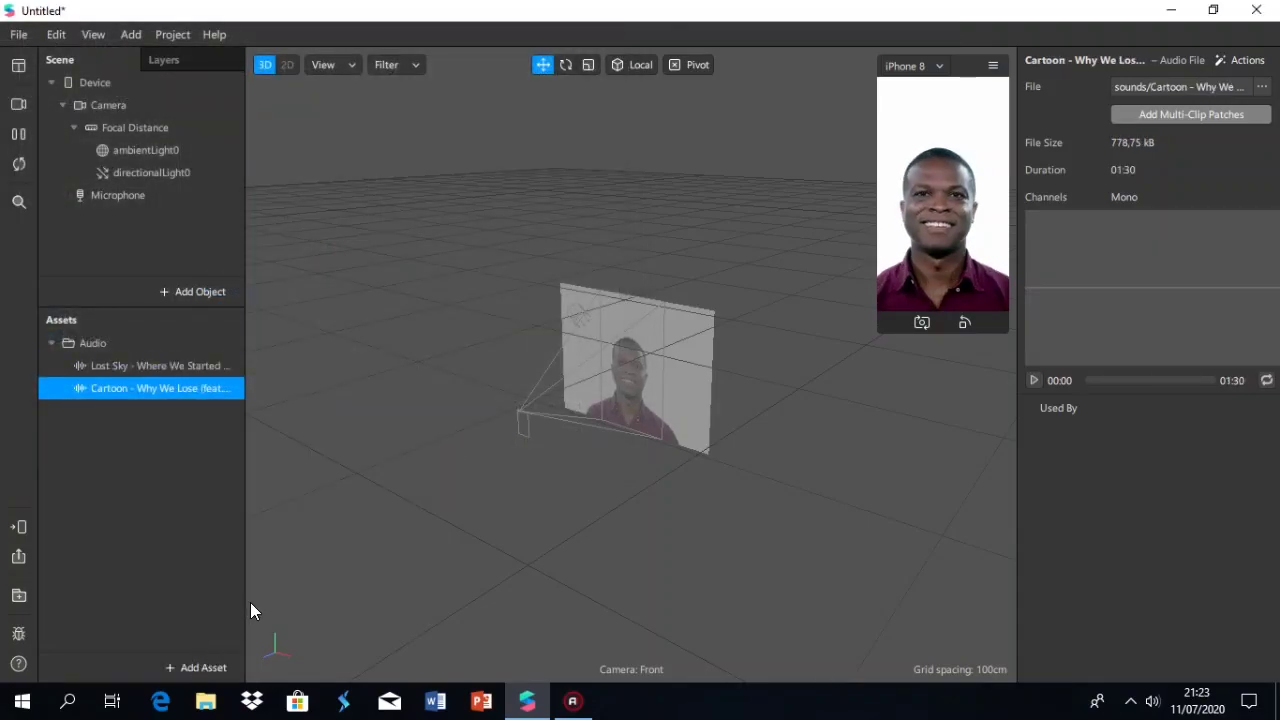
Import the music player overlay images 20200709_221240 and 20200625_153238 from the Filter Musik Tutorial folder as textures
{"action": "left_click", "coordinate": [200, 667]}
{"action": "left_click", "coordinate": [326, 388]}
{"action": "left_click", "coordinate": [474, 443]}
{"action": "left_click", "coordinate": [198, 667]}
{"action": "left_click", "coordinate": [346, 378]}
{"action": "left_click", "coordinate": [223, 175]}
{"action": "left_click", "coordinate": [472, 443]}
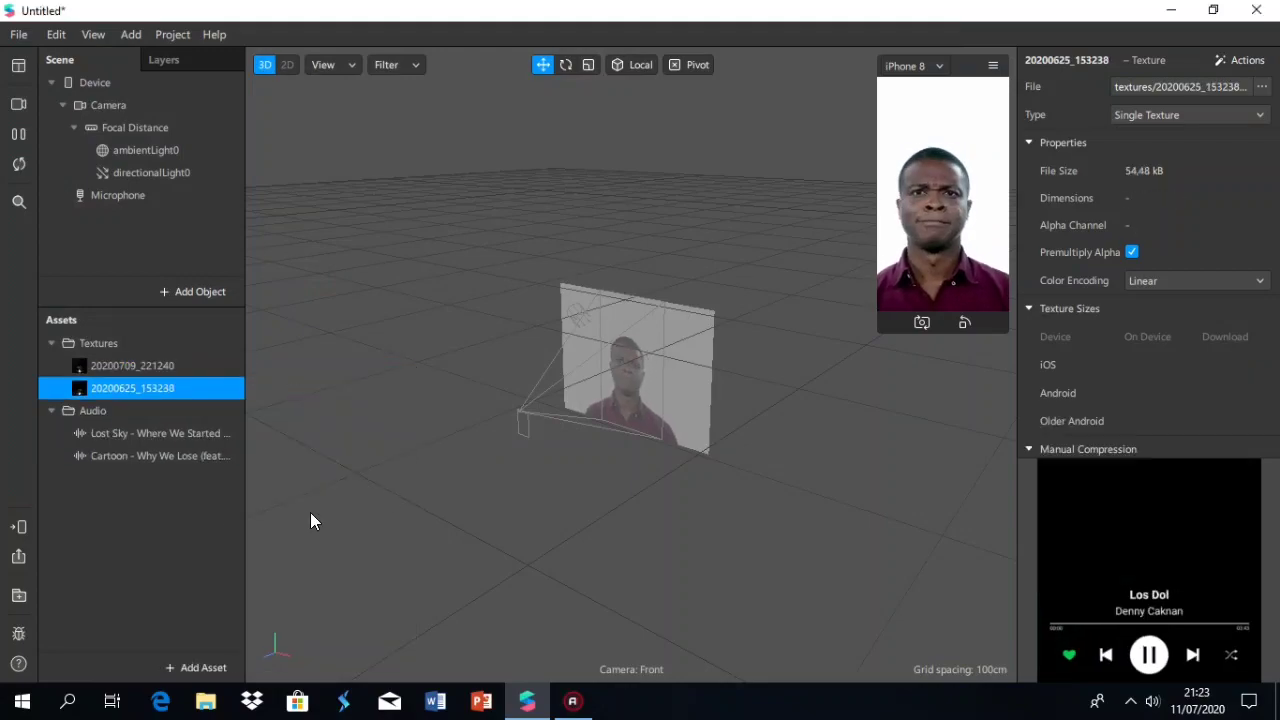
Rename texture 20200709_221240 as Lagu 1 and texture 20200625_153238 as Lagu 2
{"action": "left_click", "coordinate": [174, 366]}
{"action": "left_click", "coordinate": [174, 366]}
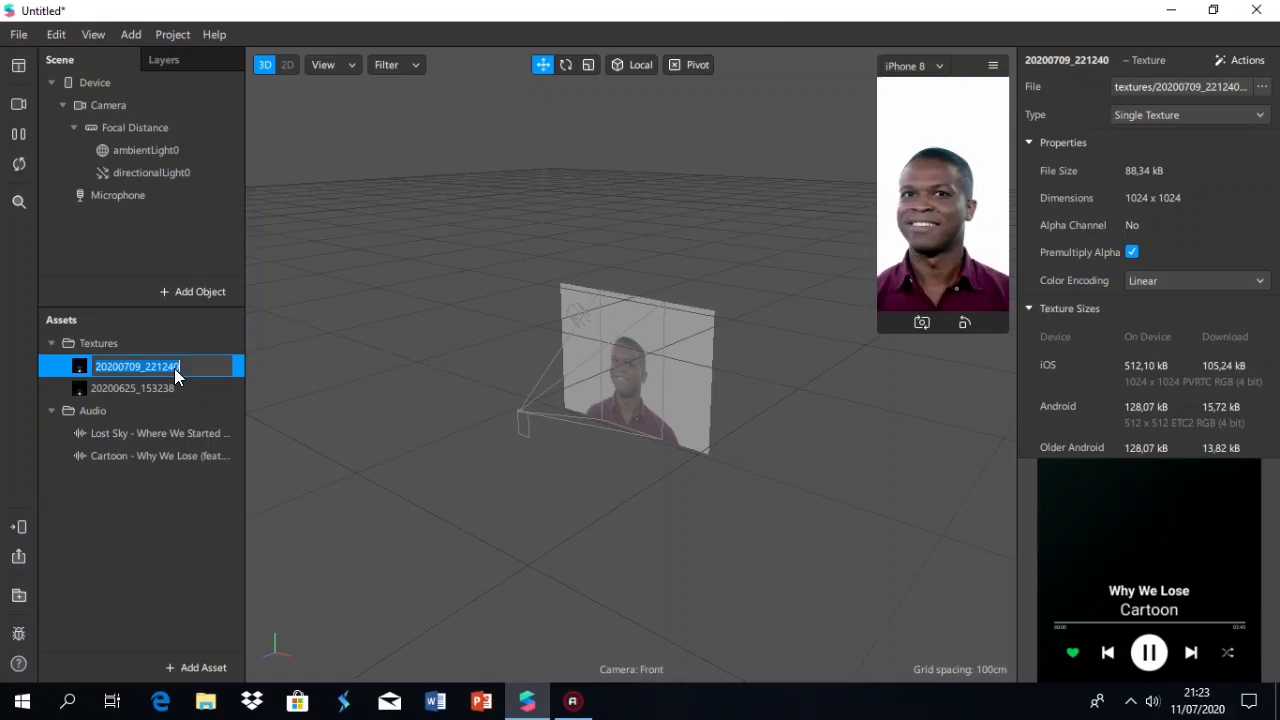
{"action": "type", "text": "Lagu 1"}
{"action": "key", "text": "Return"}
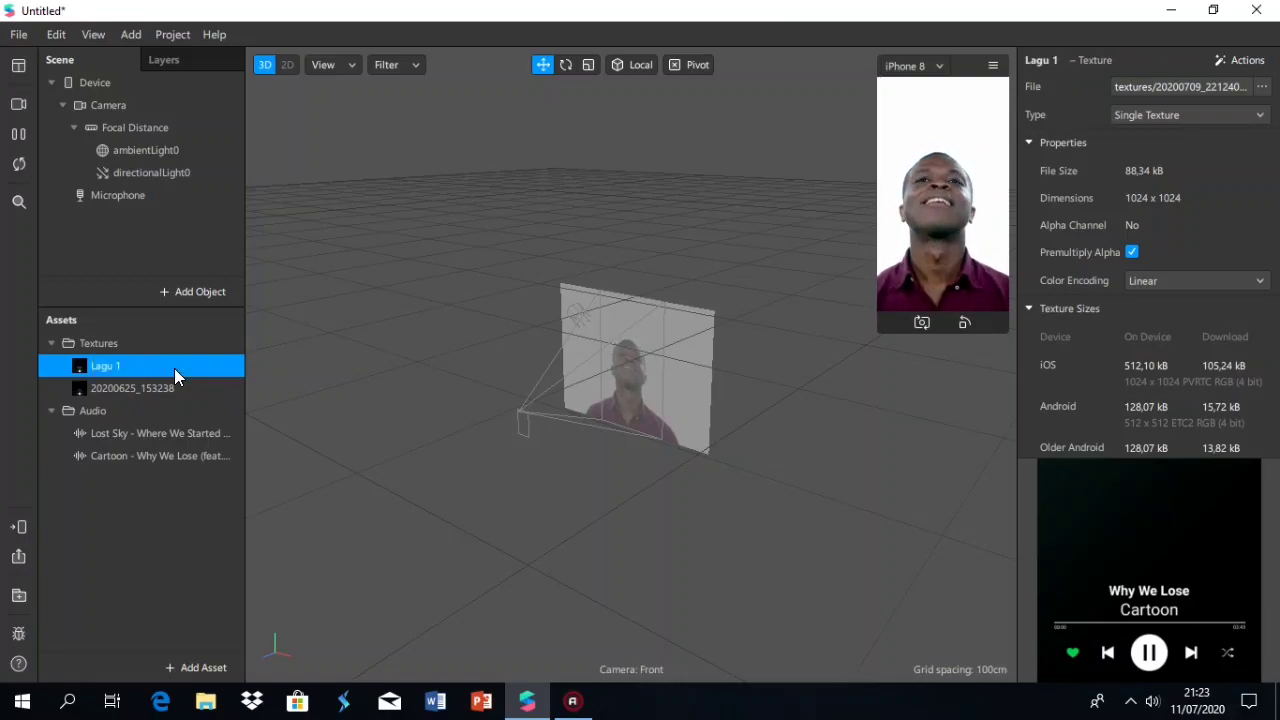
{"action": "double_click", "coordinate": [174, 387]}
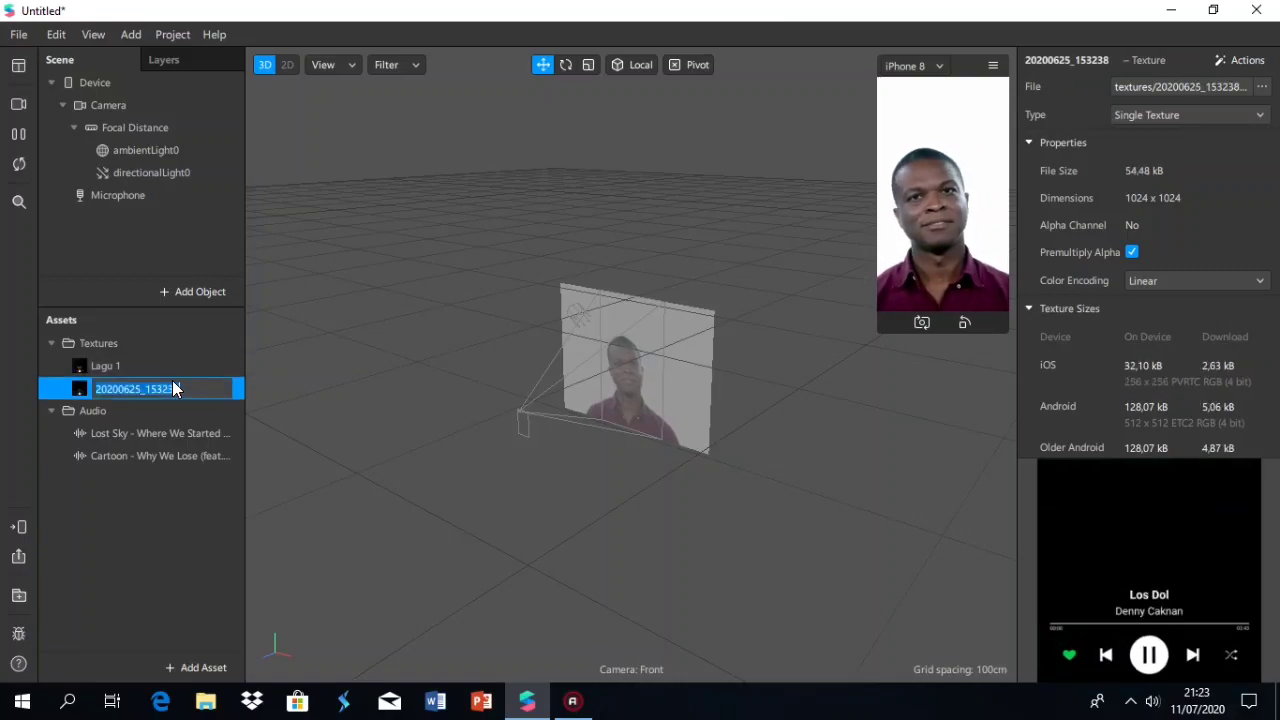
{"action": "type", "text": "Lagu"}
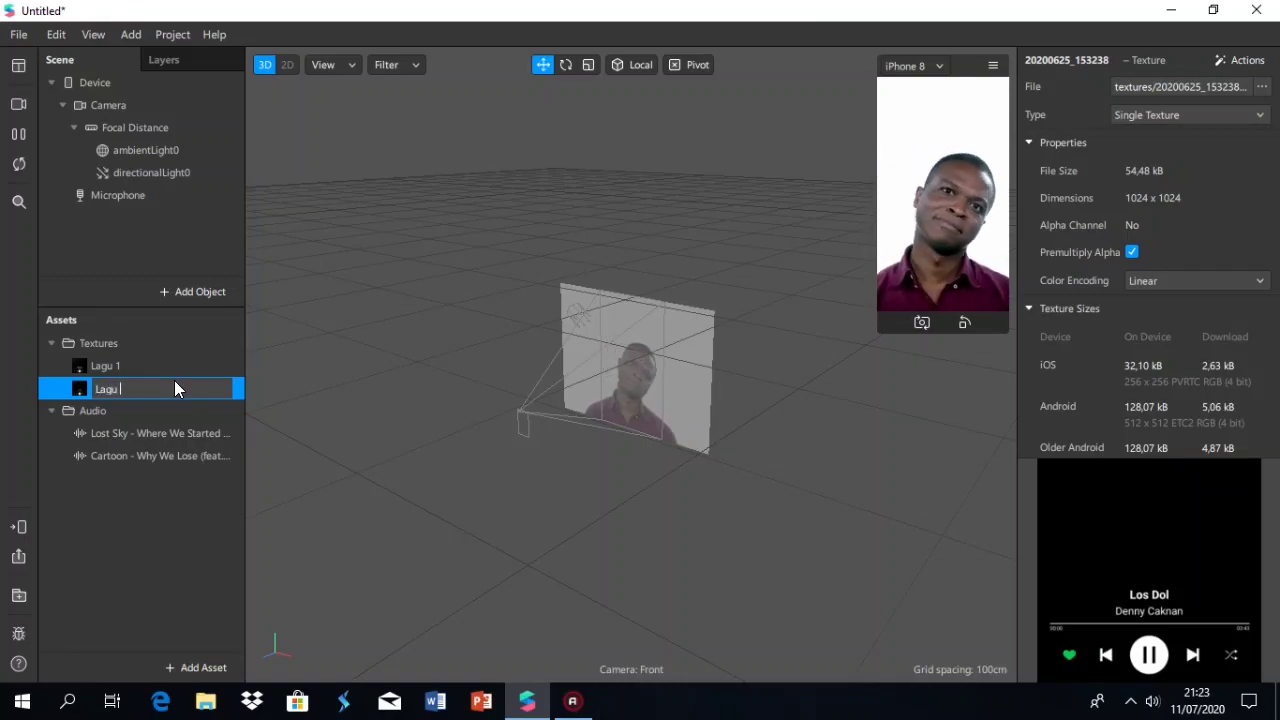
{"action": "type", "text": " 2"}
{"action": "key", "text": "Return"}
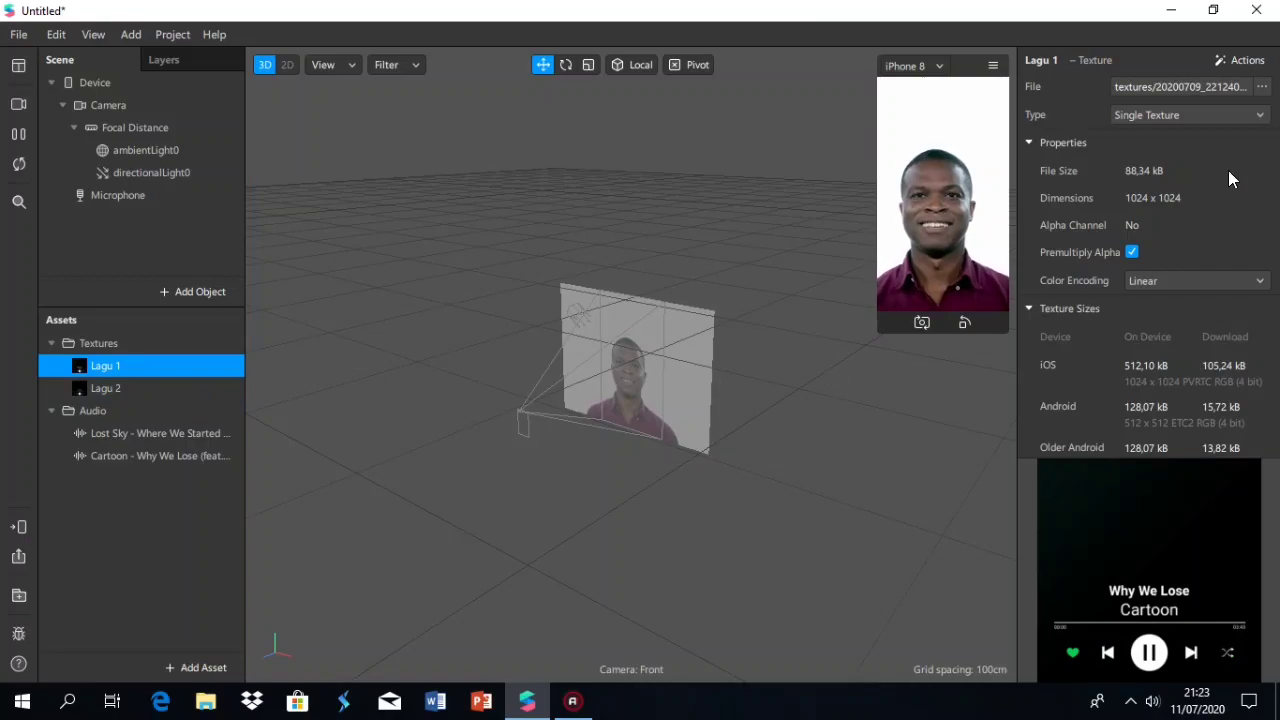
Enable No compression for both the Lagu 1 and Lagu 2 textures
{"action": "scroll", "coordinate": [1106, 158], "scroll_direction": "down", "scroll_amount": 8}
{"action": "left_click", "coordinate": [1131, 134]}
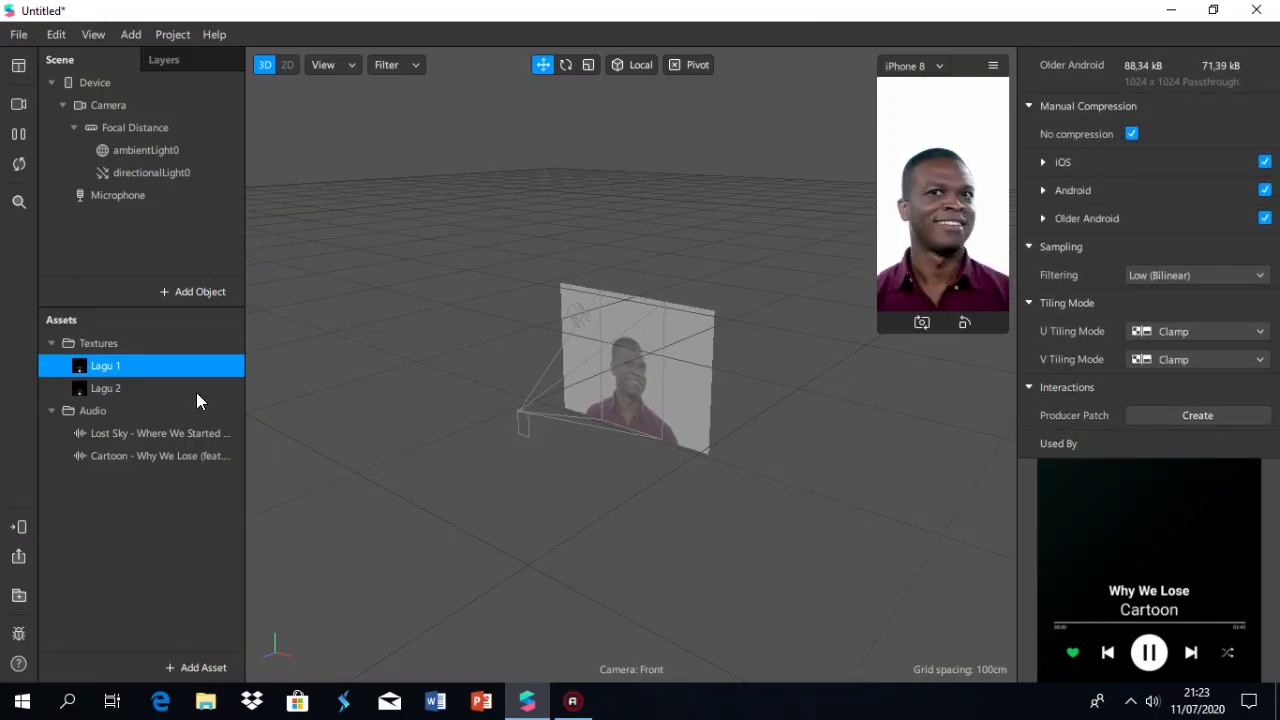
{"action": "left_click", "coordinate": [118, 386]}
{"action": "scroll", "coordinate": [1162, 220], "scroll_direction": "down", "scroll_amount": 8}
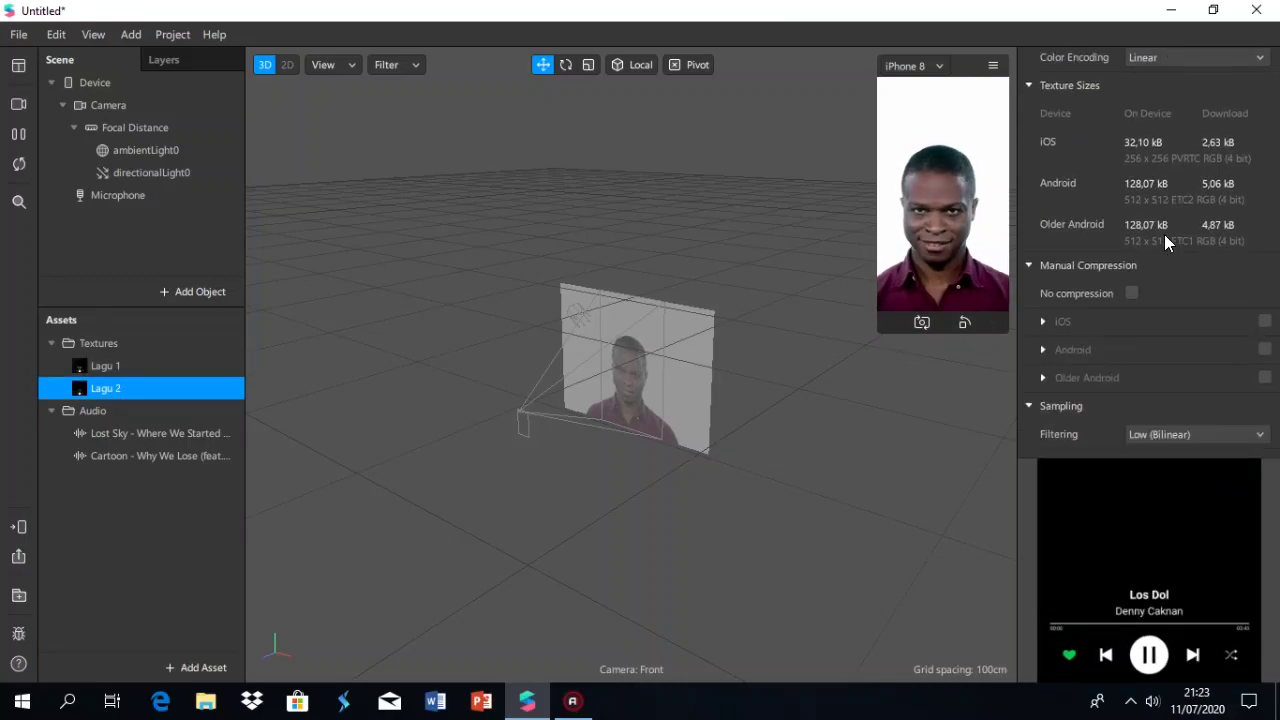
{"action": "left_click", "coordinate": [1131, 134]}
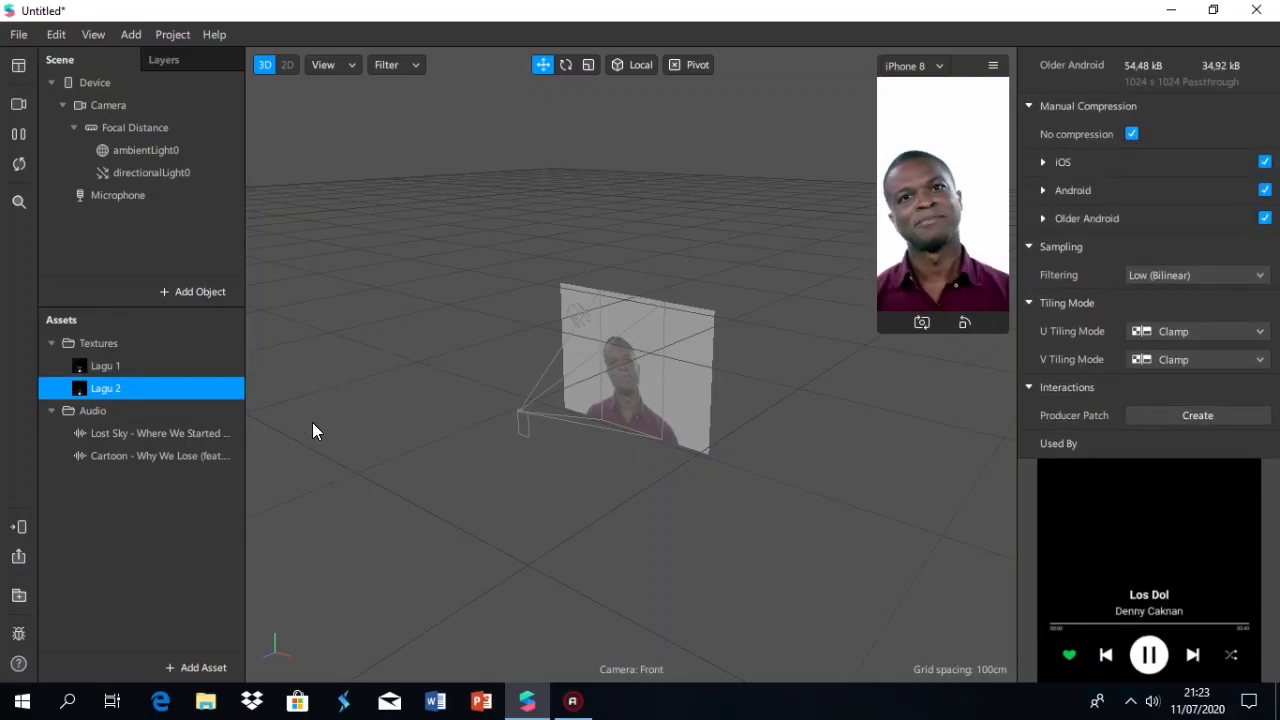
Add two audio playback controllers to the project assets, keeping their default names
{"action": "left_click", "coordinate": [198, 668]}
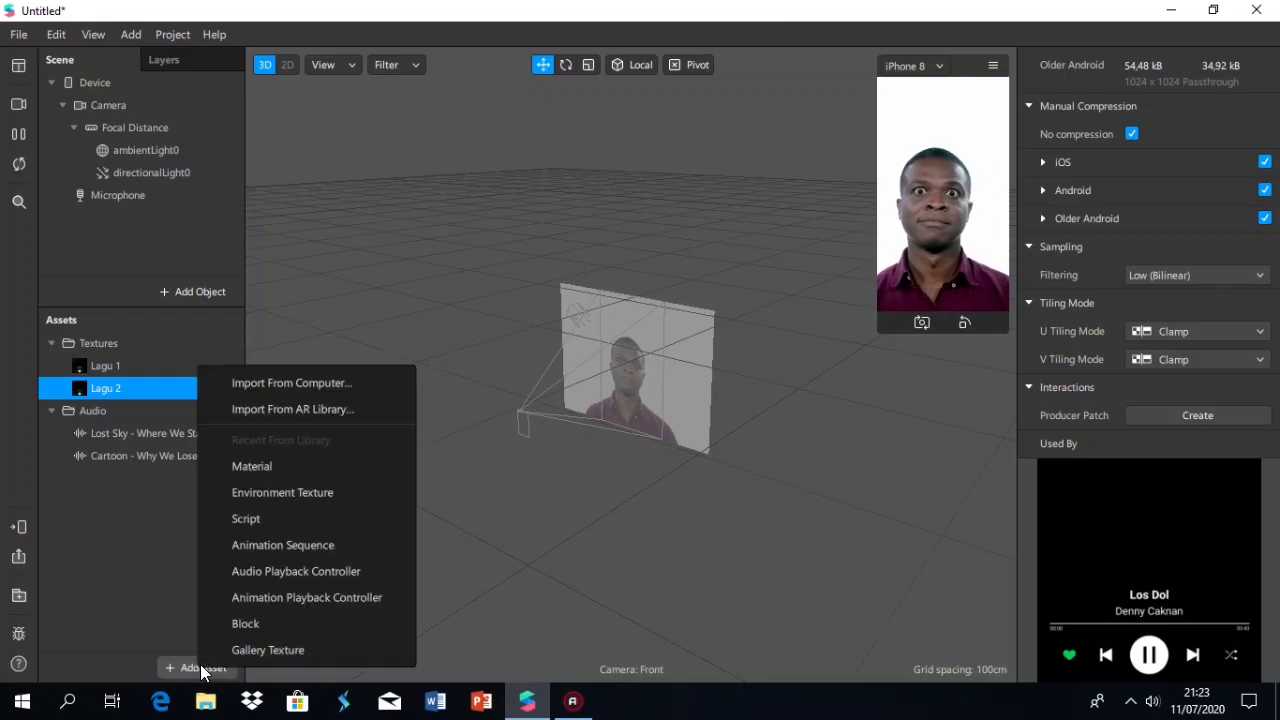
{"action": "left_click", "coordinate": [324, 568]}
{"action": "left_click", "coordinate": [190, 484]}
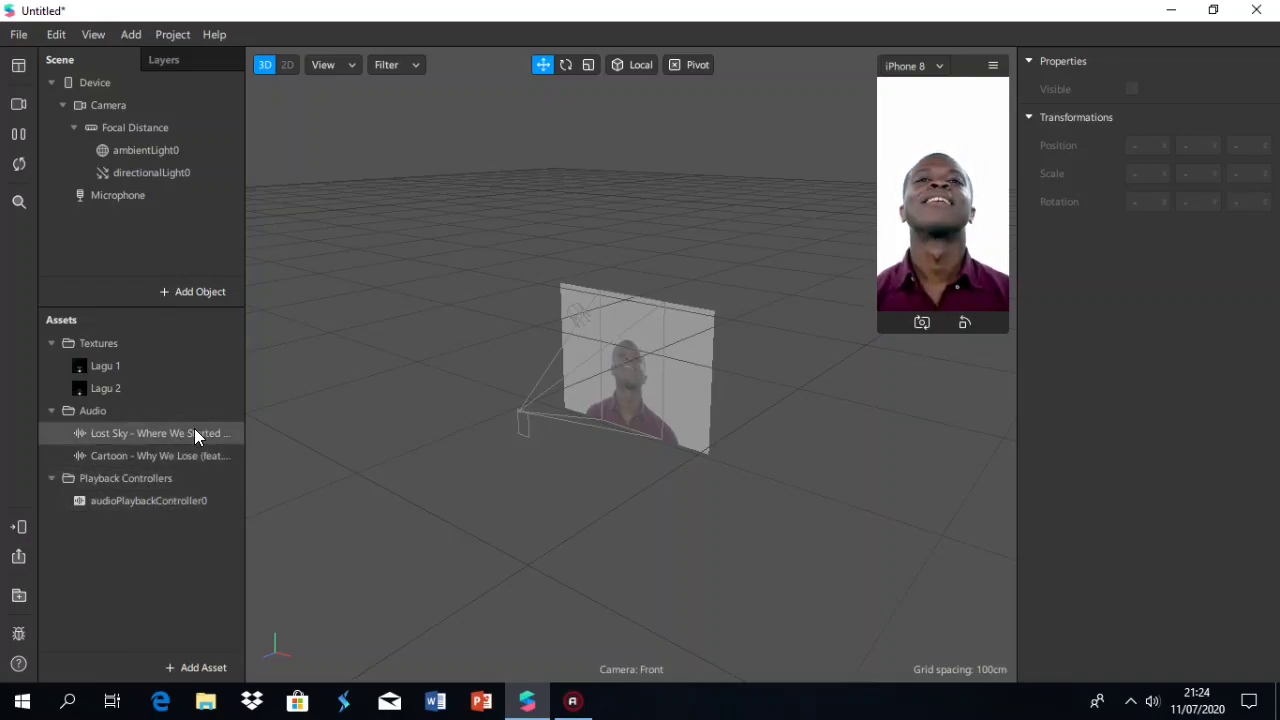
{"action": "left_click", "coordinate": [186, 667]}
{"action": "left_click", "coordinate": [286, 566]}
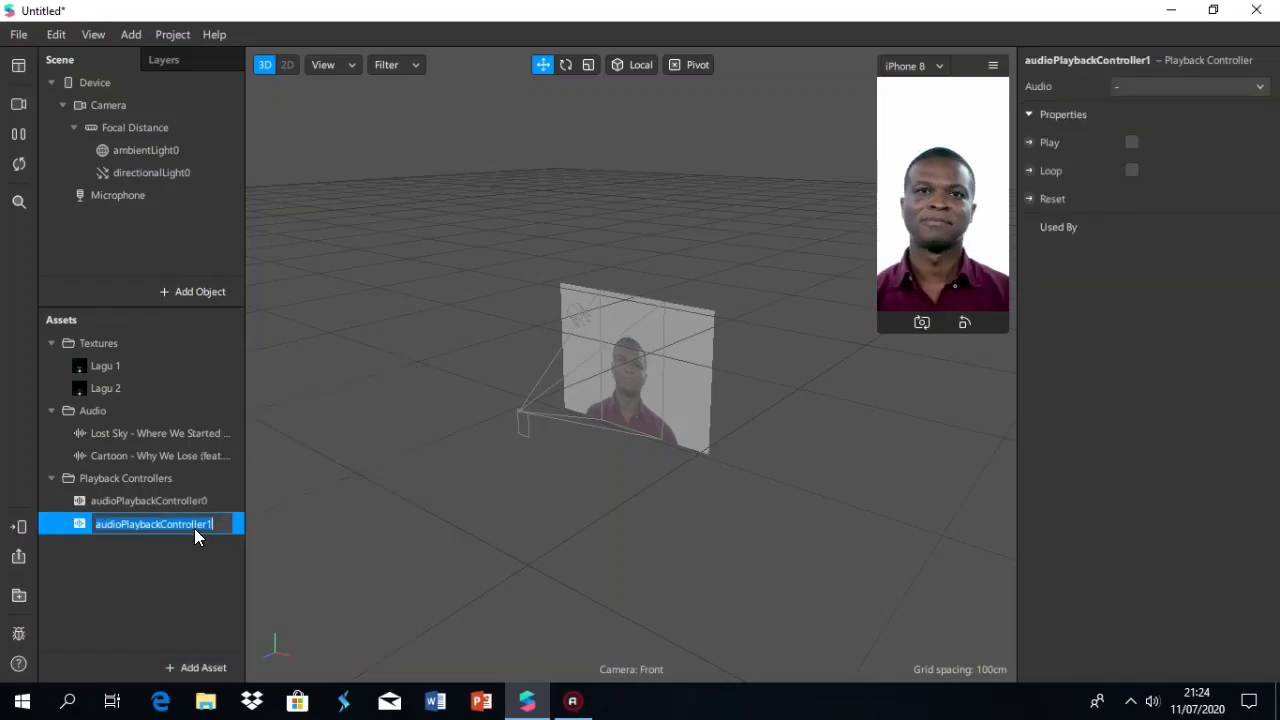
{"action": "left_click", "coordinate": [246, 510]}
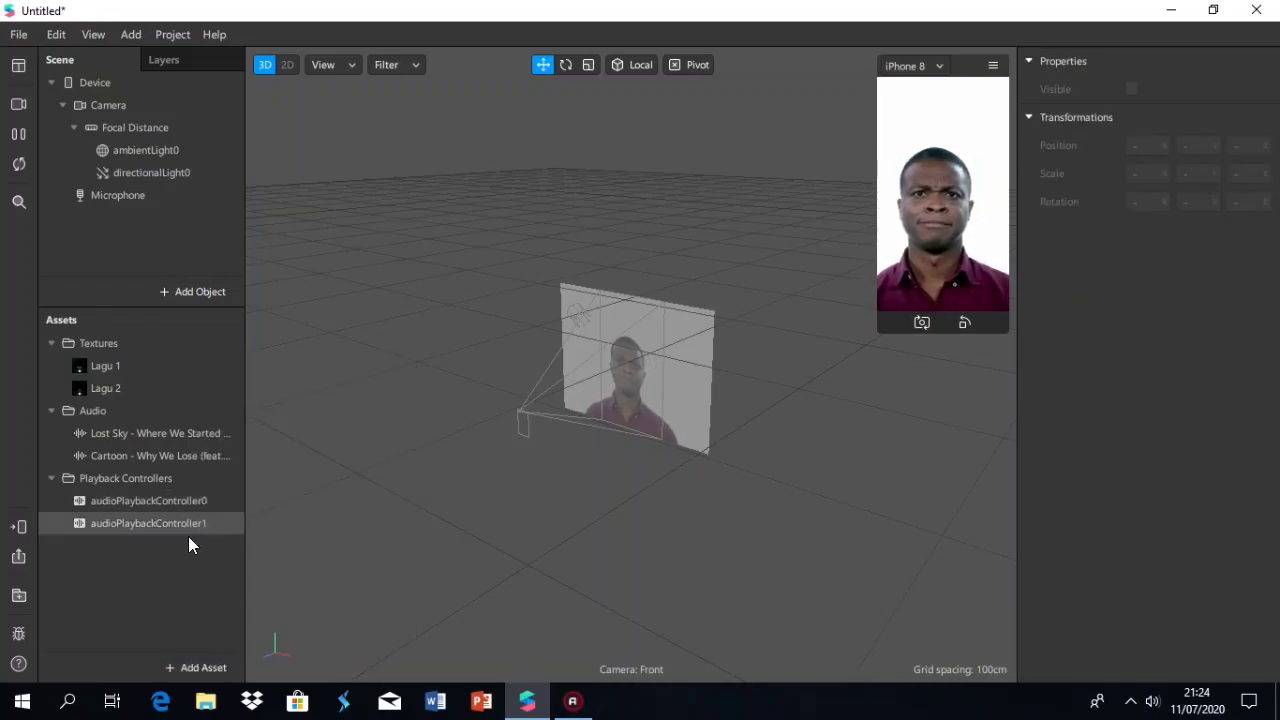
{"action": "left_click", "coordinate": [171, 521]}
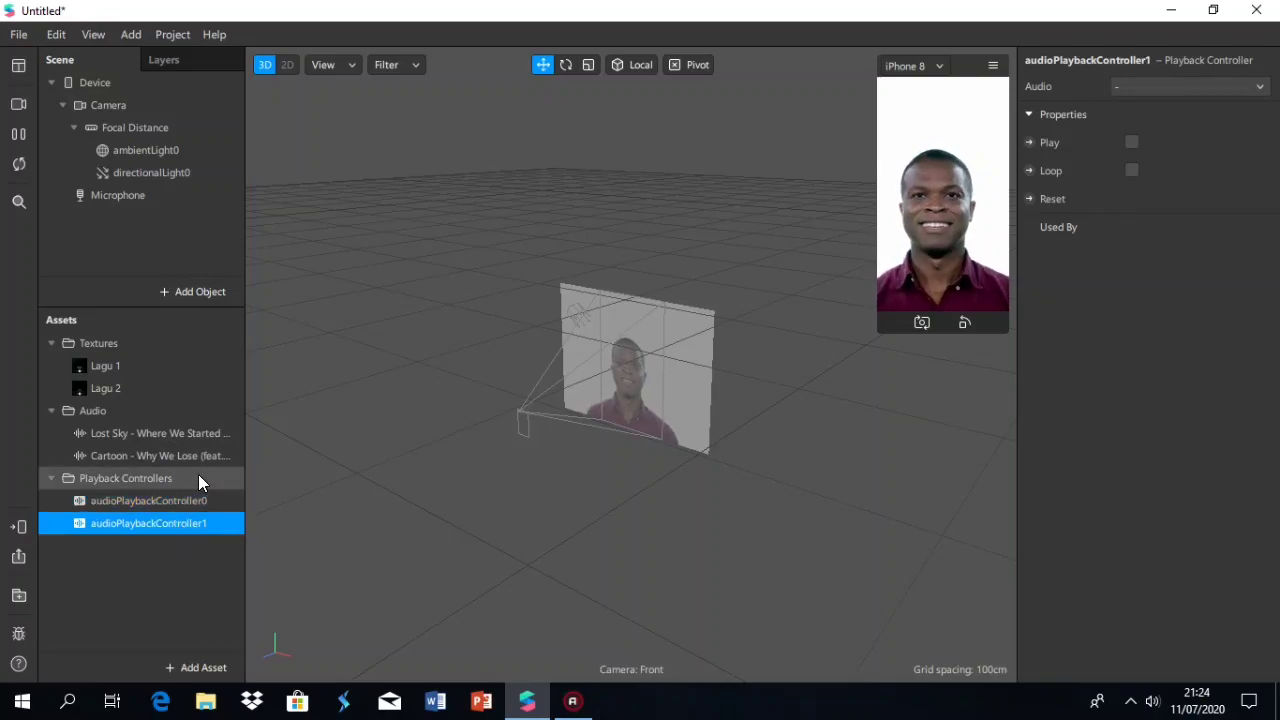
{"action": "left_click", "coordinate": [188, 552]}
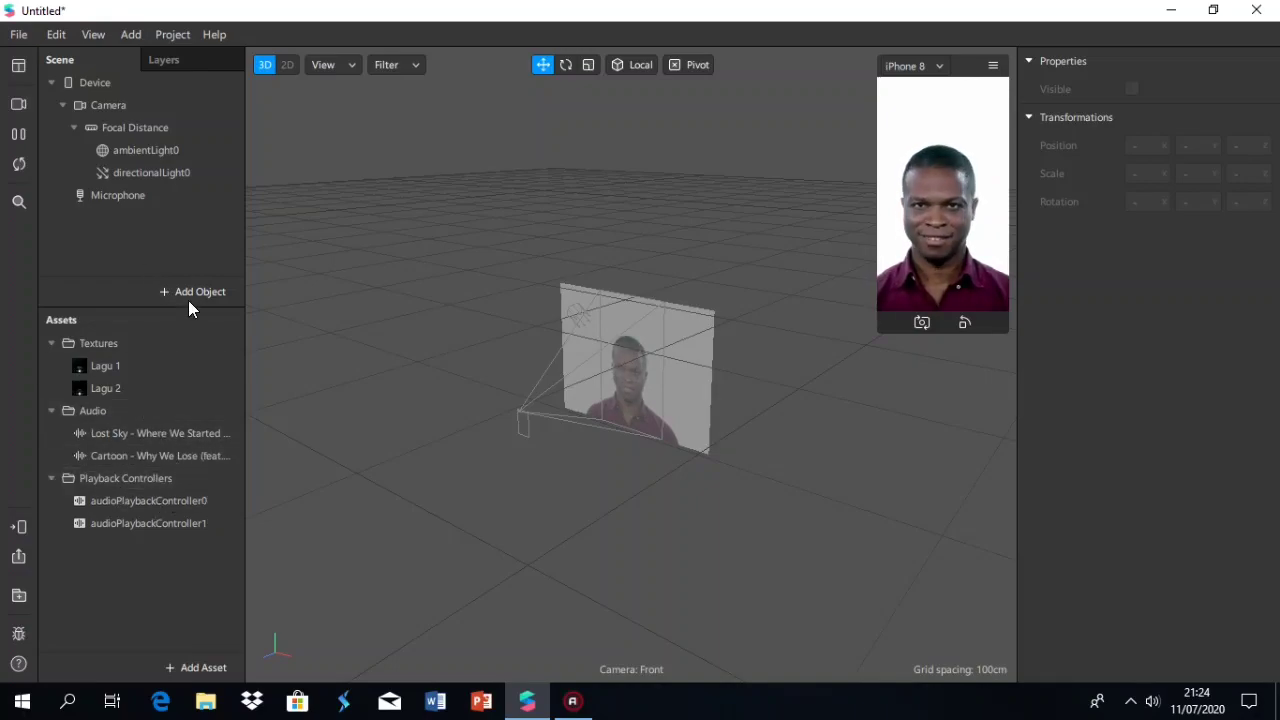
Assign "Lost Sky - Where We Started" to audioPlaybackController0 and "Cartoon - Why We Lose" to audioPlaybackController1
{"action": "left_click", "coordinate": [180, 500]}
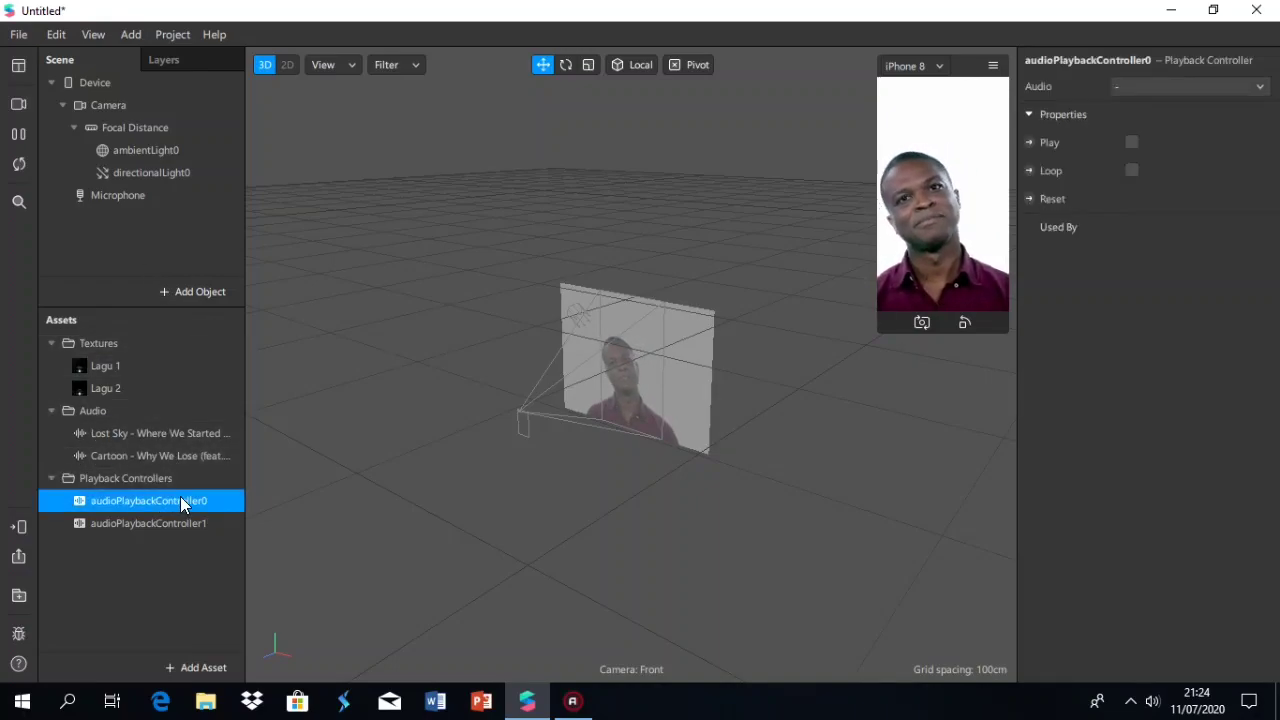
{"action": "left_click", "coordinate": [1166, 87]}
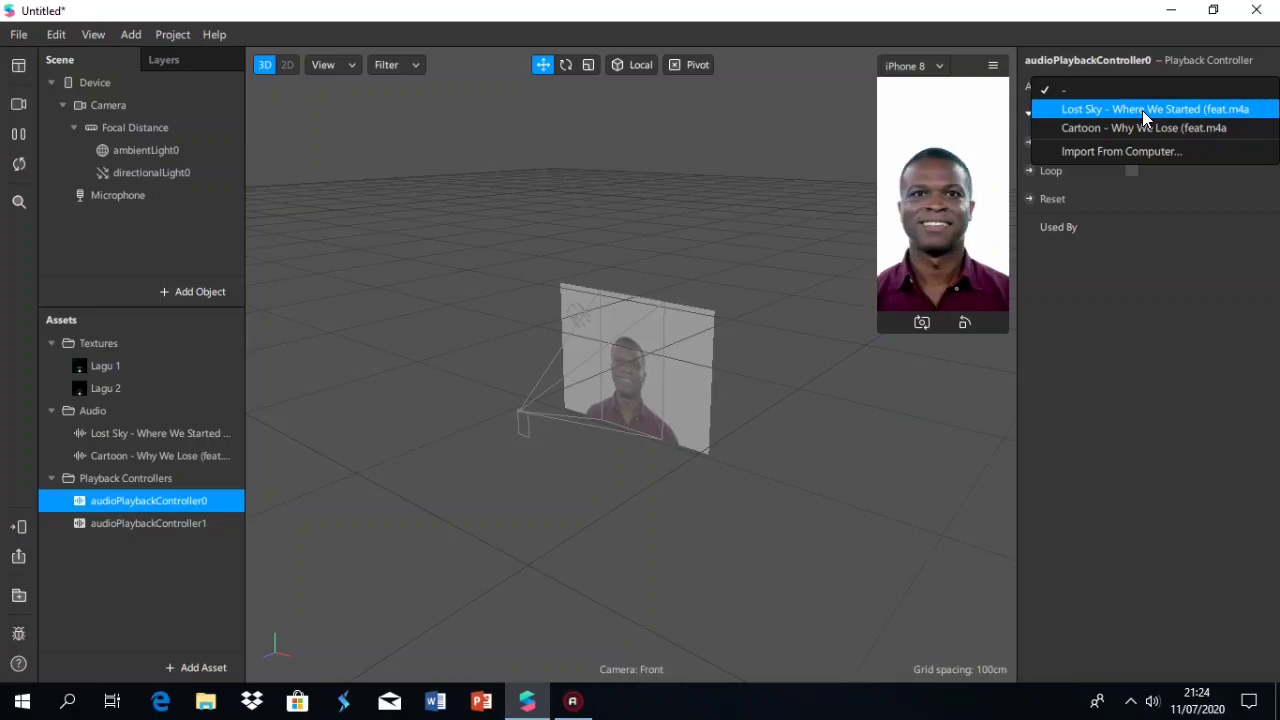
{"action": "left_click", "coordinate": [1142, 110]}
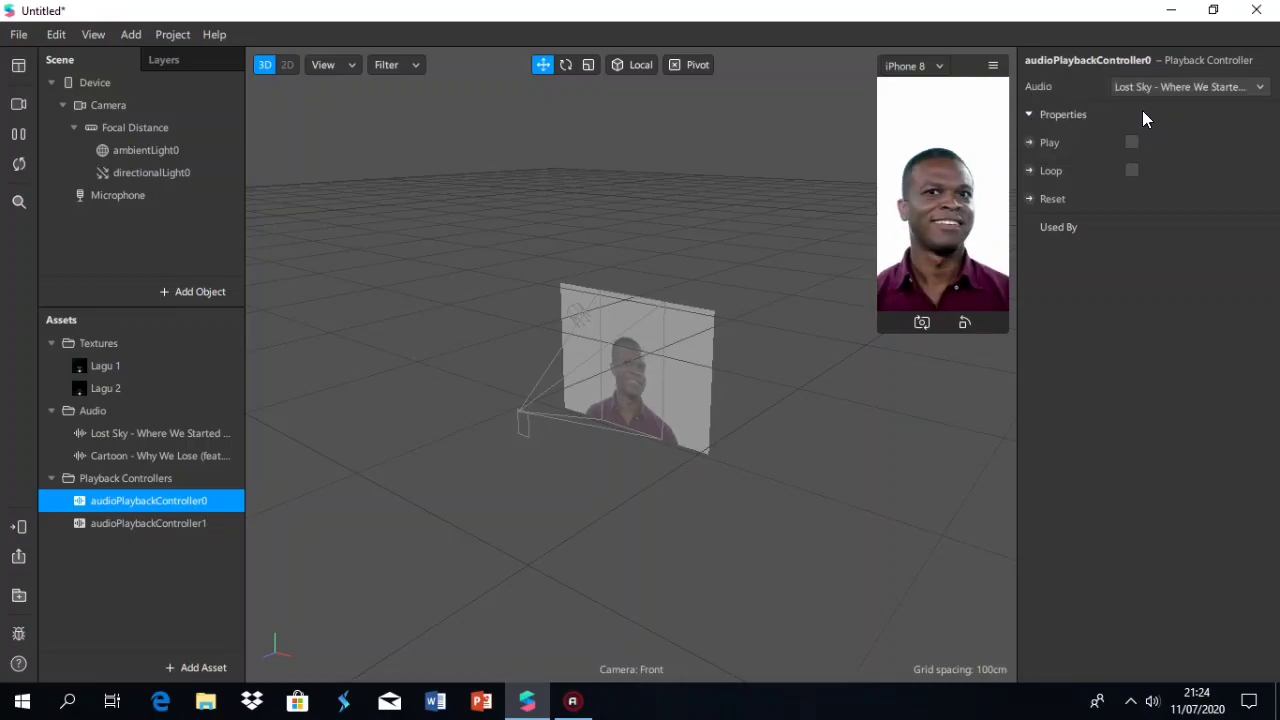
{"action": "left_click", "coordinate": [180, 522]}
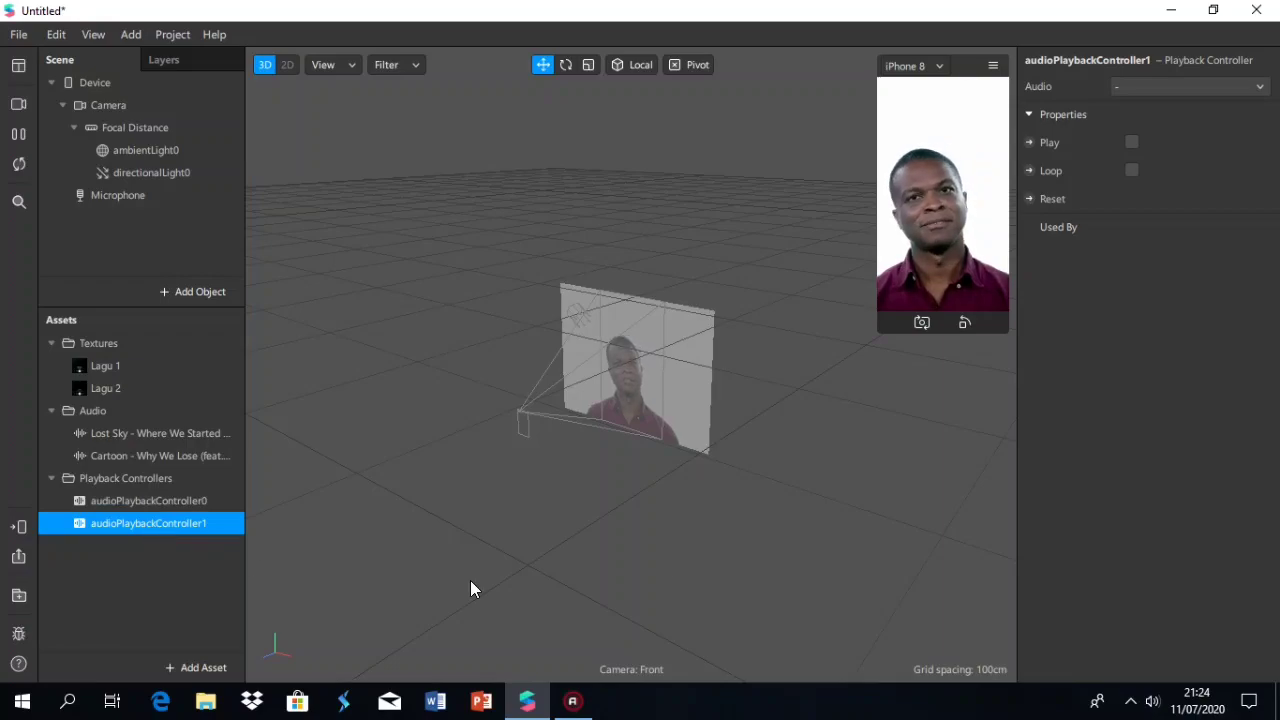
{"action": "left_click", "coordinate": [1152, 84]}
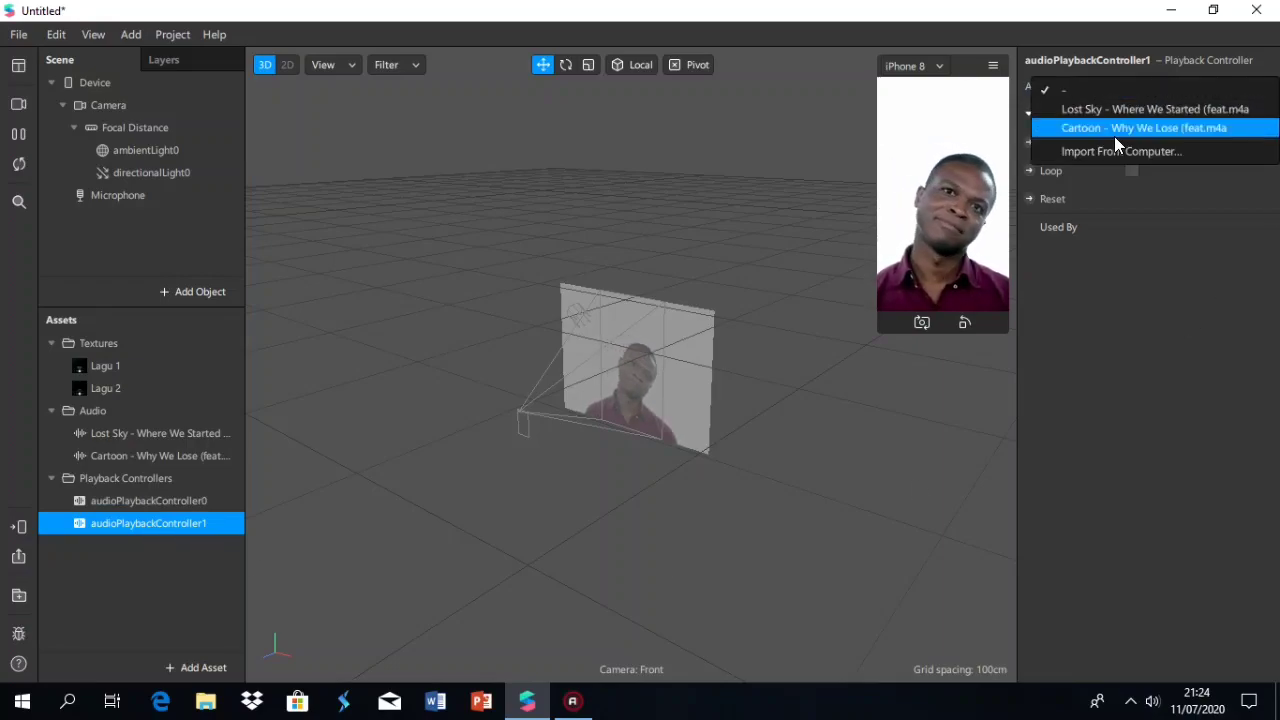
{"action": "left_click", "coordinate": [1112, 125]}
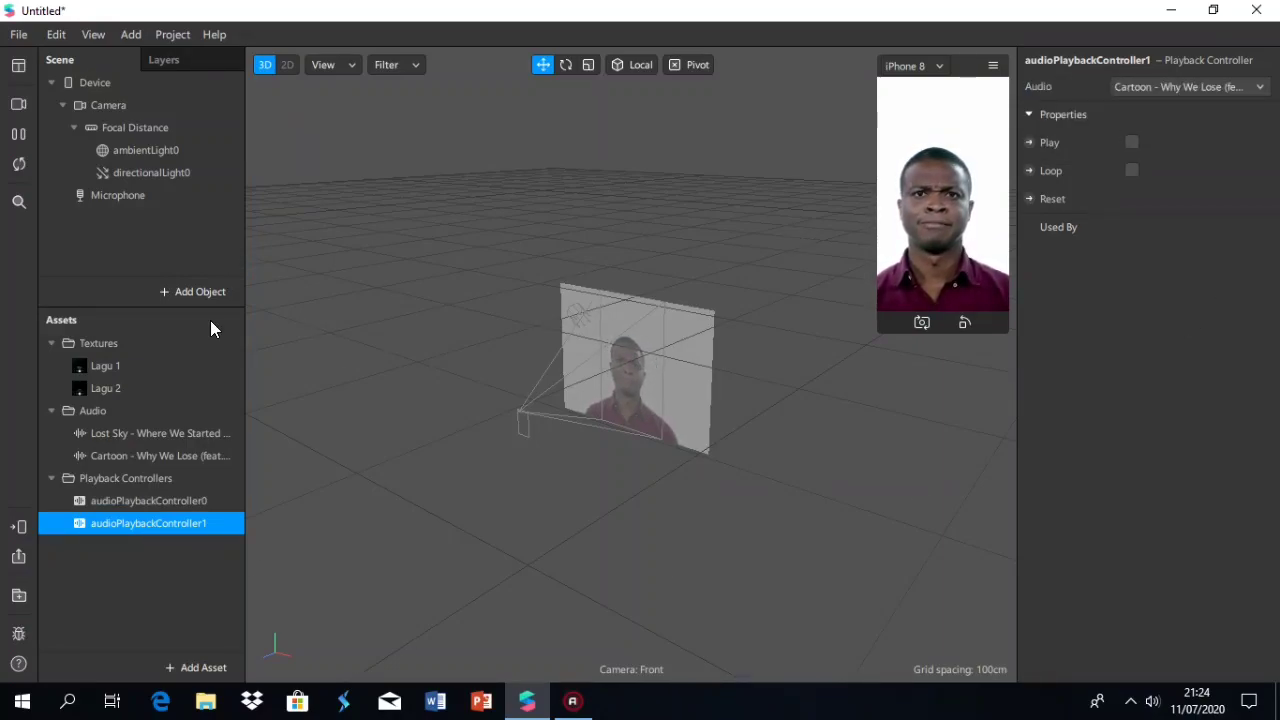
Insert a speaker into the scene and set its audio to audioPlaybackController0
{"action": "left_click", "coordinate": [196, 291]}
{"action": "scroll", "coordinate": [105, 490], "scroll_direction": "down", "scroll_amount": 5}
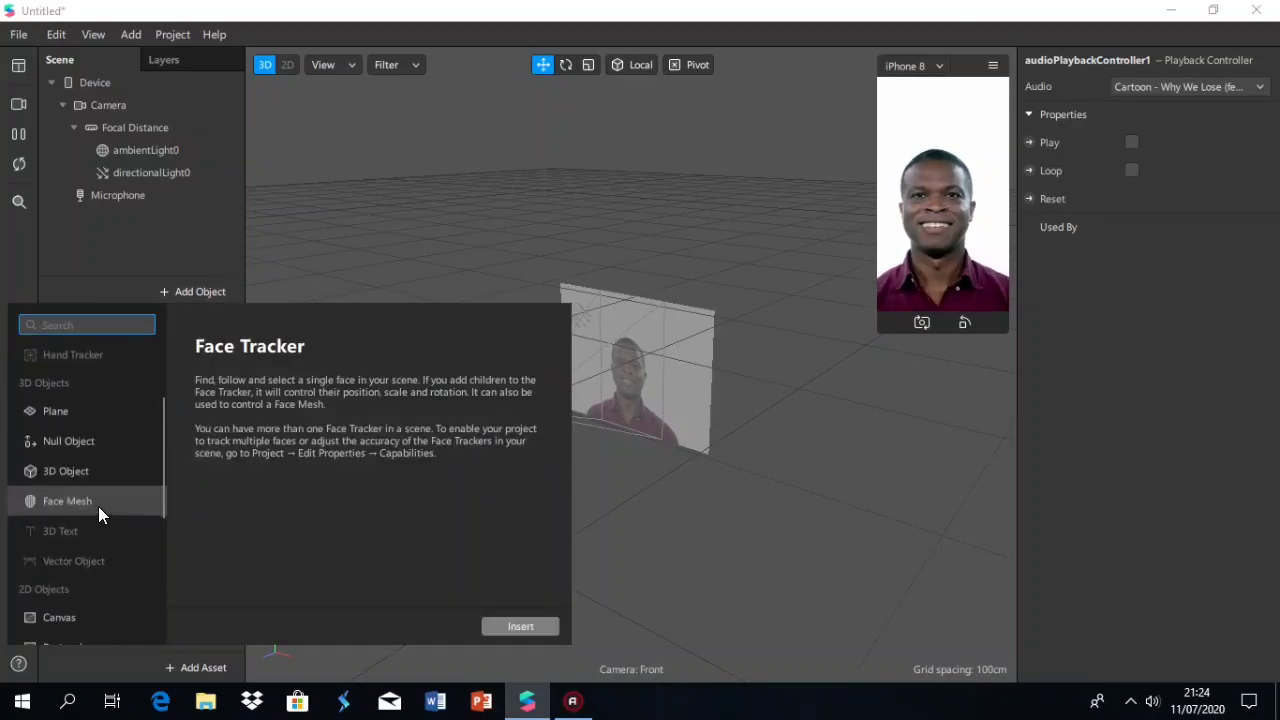
{"action": "scroll", "coordinate": [80, 584], "scroll_direction": "down", "scroll_amount": 4}
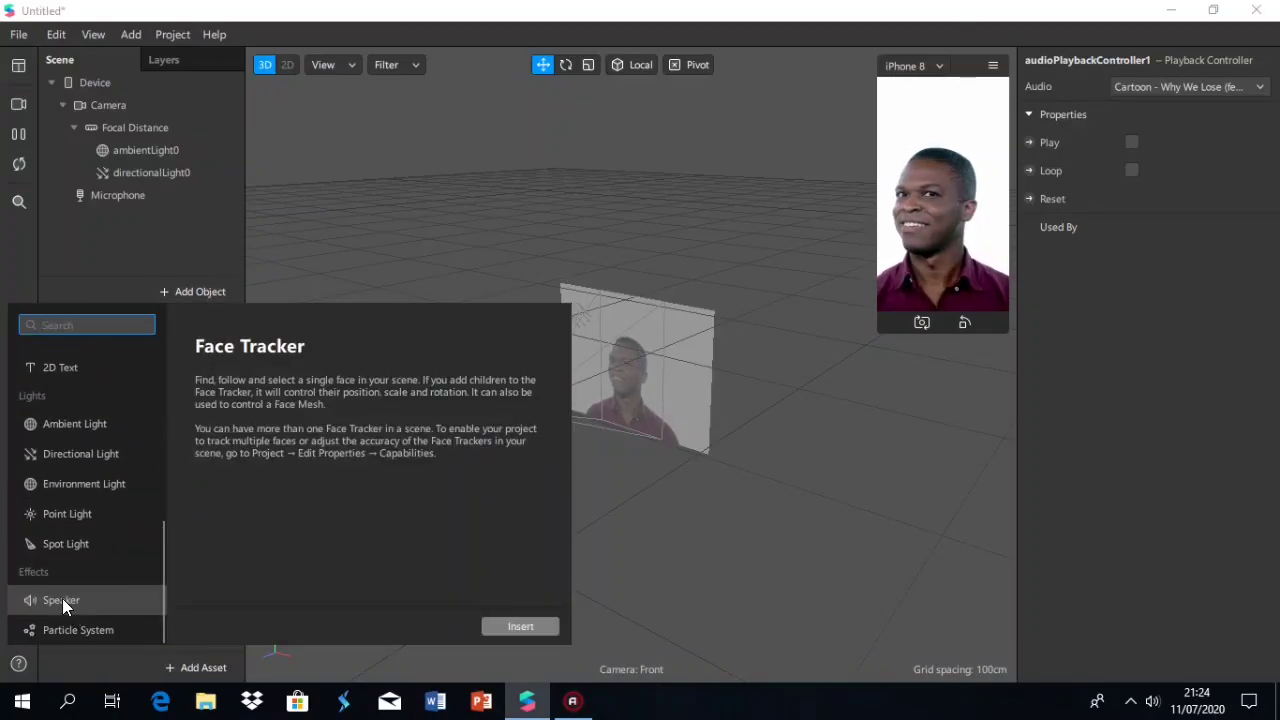
{"action": "left_click", "coordinate": [76, 600]}
{"action": "left_click", "coordinate": [520, 626]}
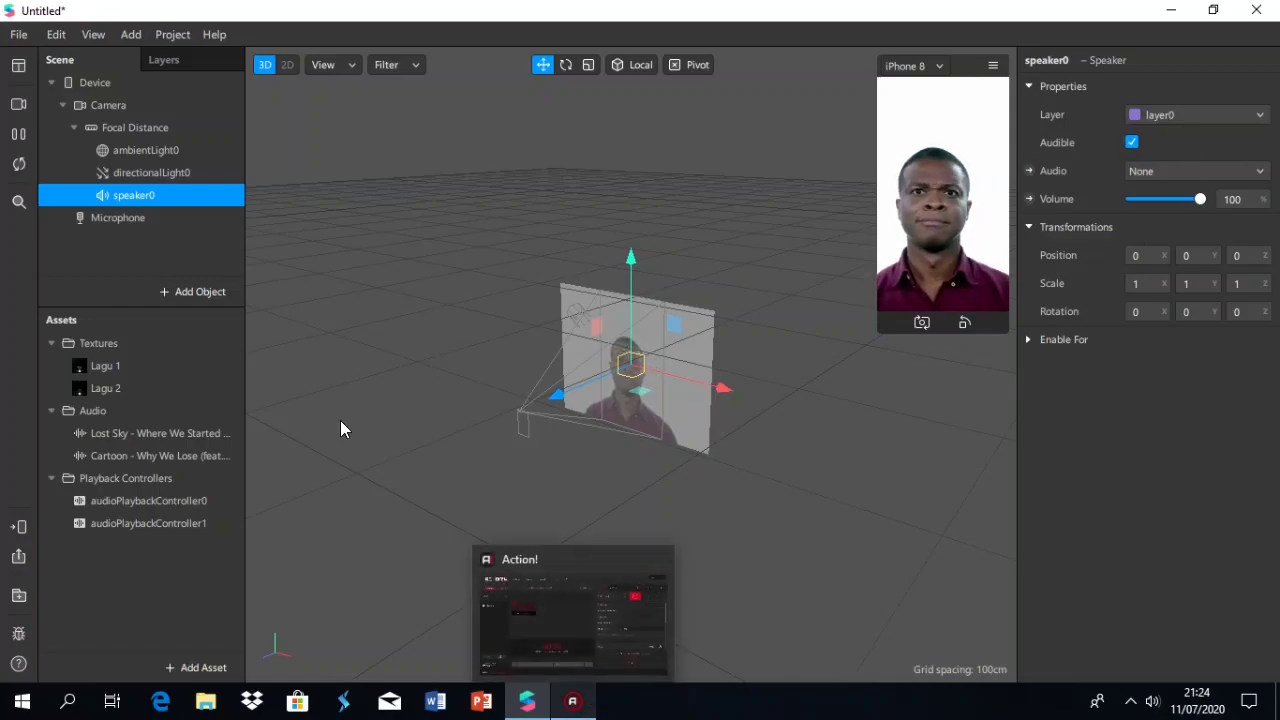
{"action": "left_click", "coordinate": [1151, 170]}
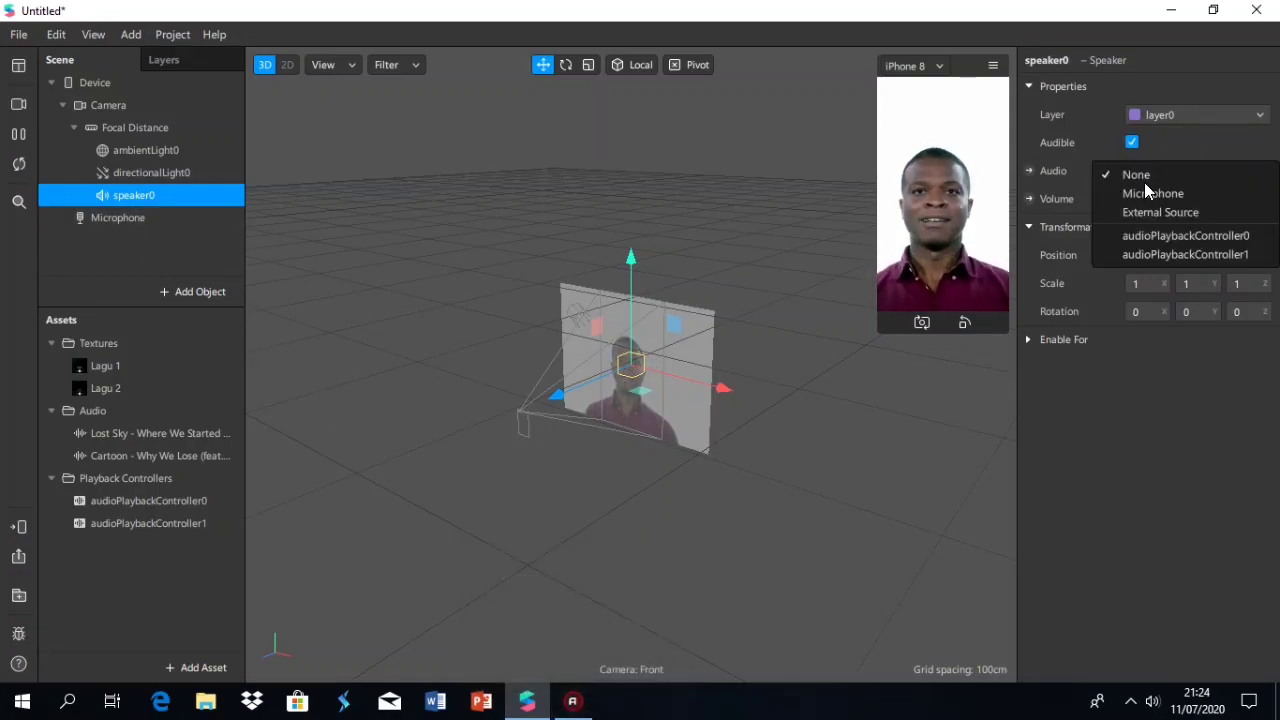
{"action": "left_click", "coordinate": [1203, 236]}
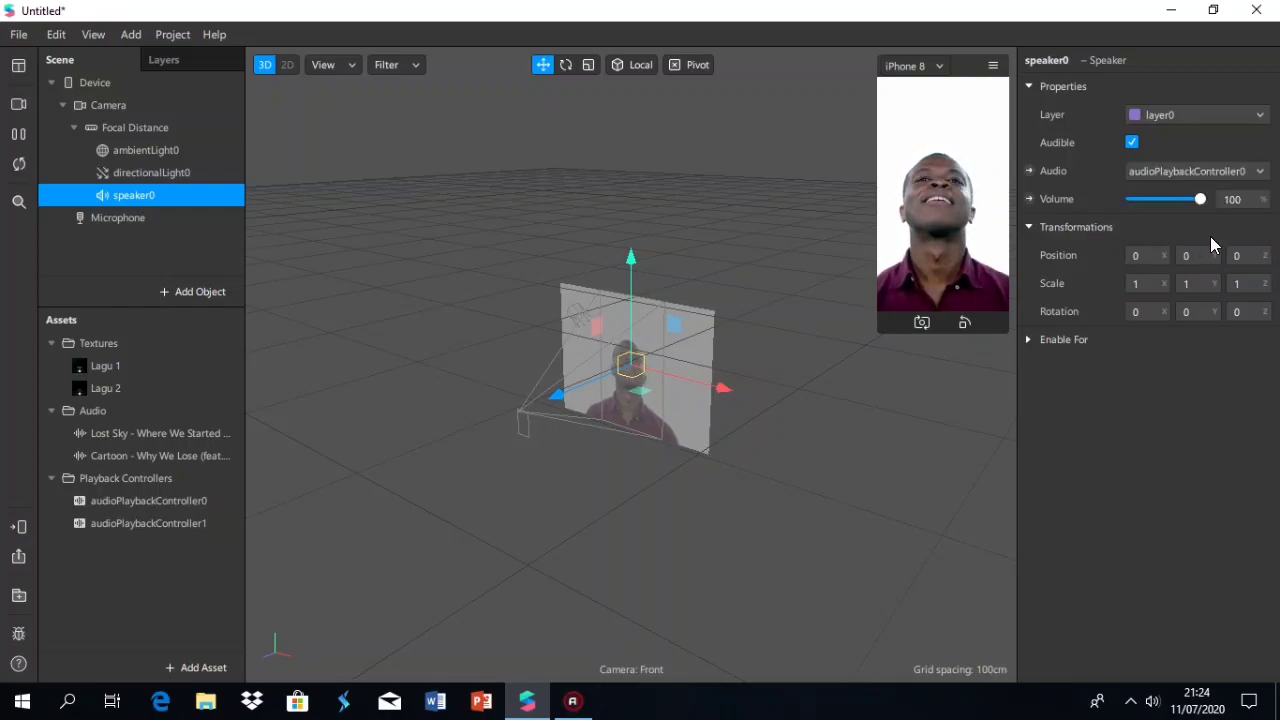
Duplicate speaker0 and set the copy's audio to audioPlaybackController1
{"action": "right_click", "coordinate": [140, 203]}
{"action": "left_click", "coordinate": [205, 378]}
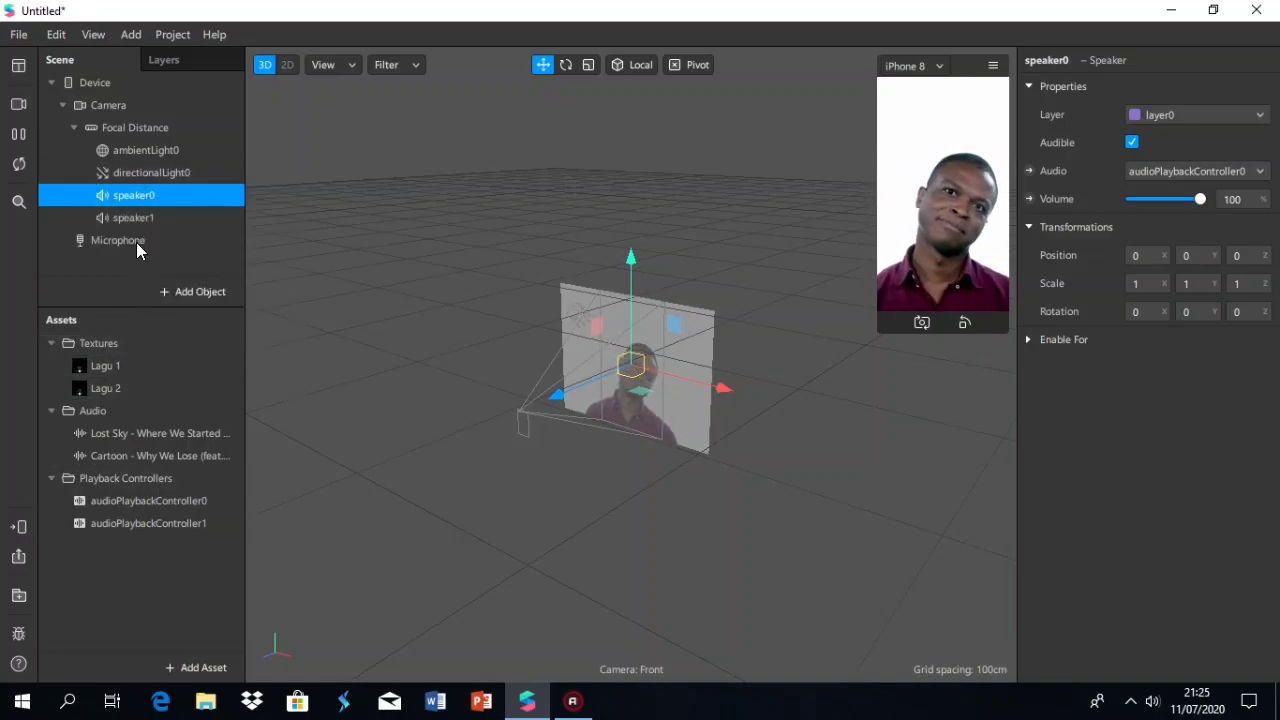
{"action": "left_click", "coordinate": [138, 222]}
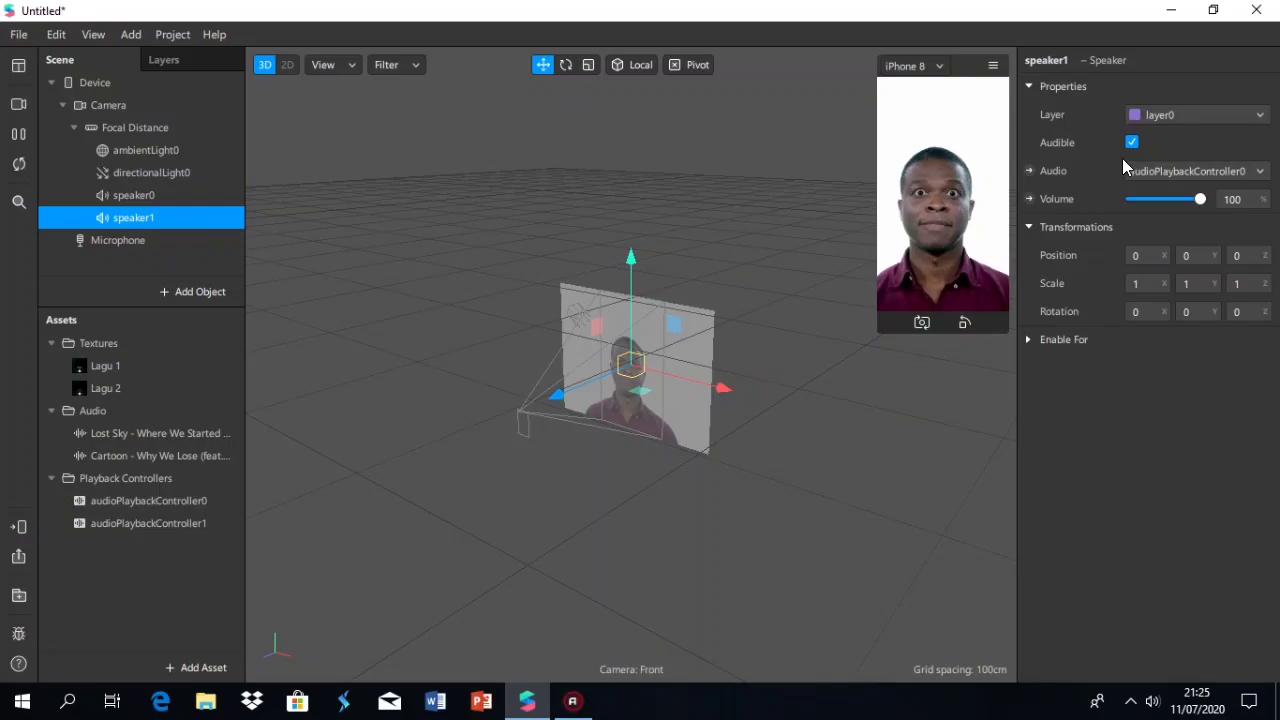
{"action": "left_click", "coordinate": [1212, 170]}
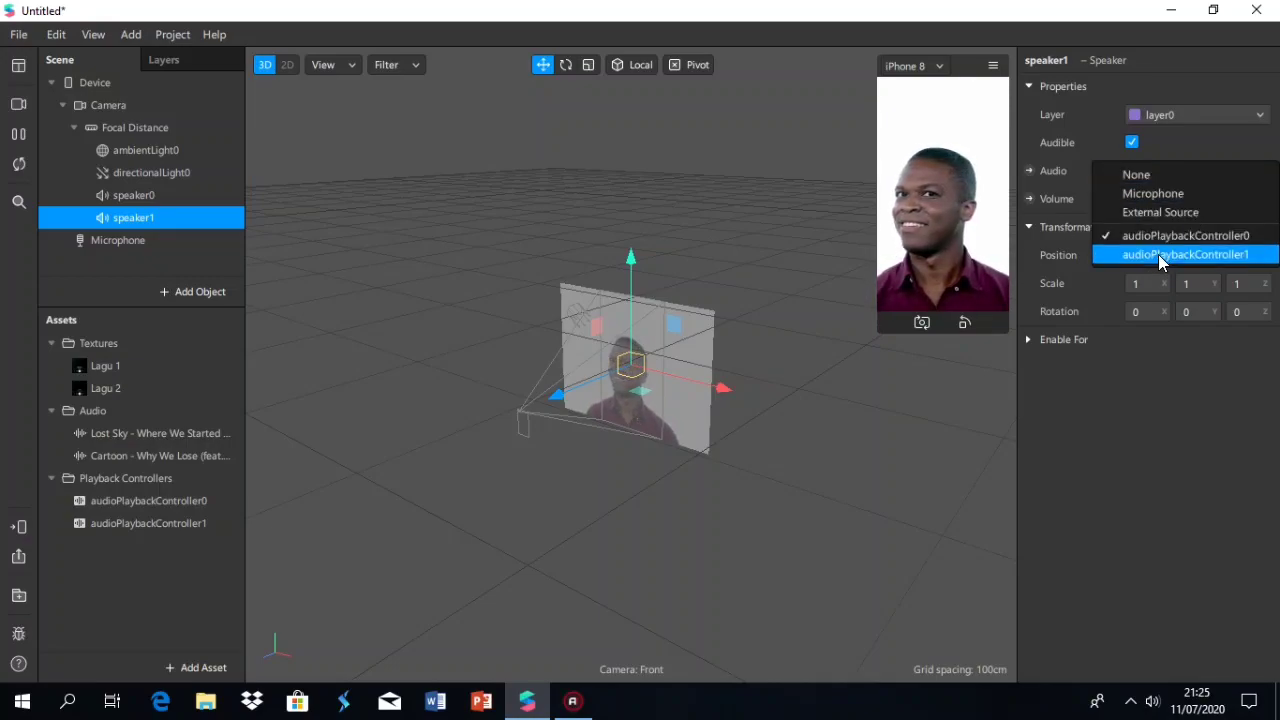
{"action": "left_click", "coordinate": [1158, 254]}
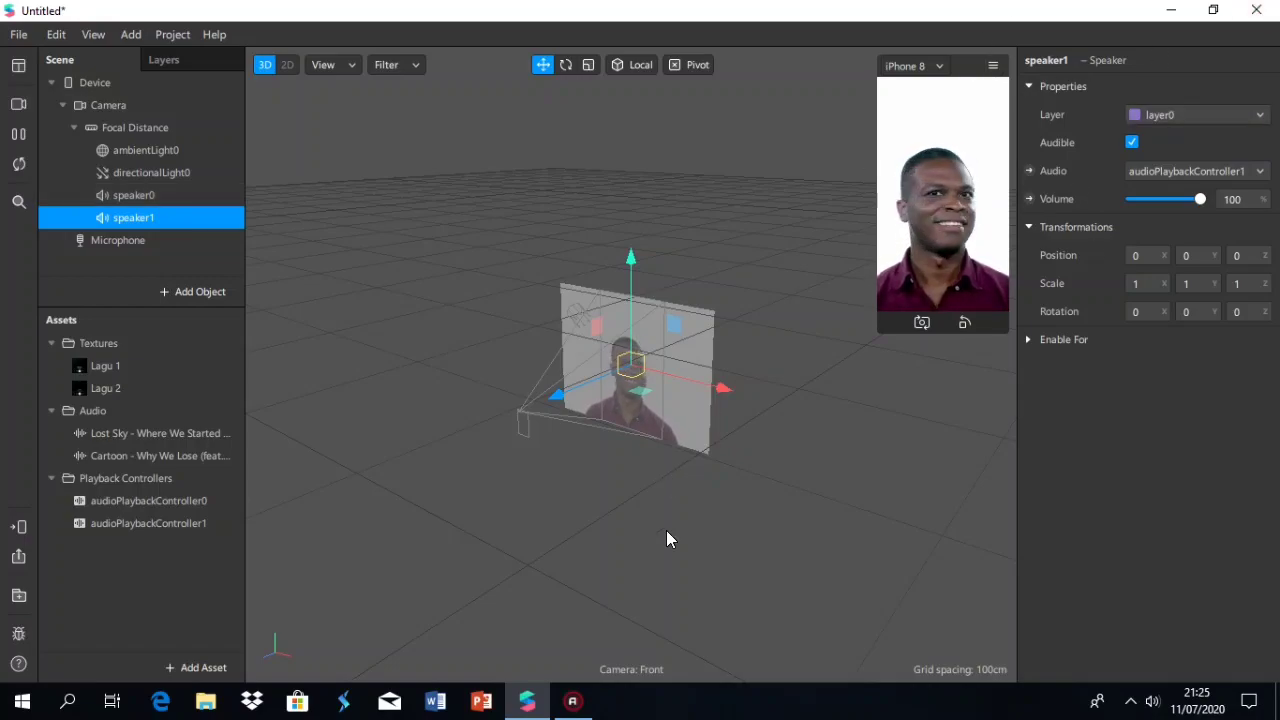
Insert a canvas into the scene and rename it Lut
{"action": "left_click", "coordinate": [196, 294]}
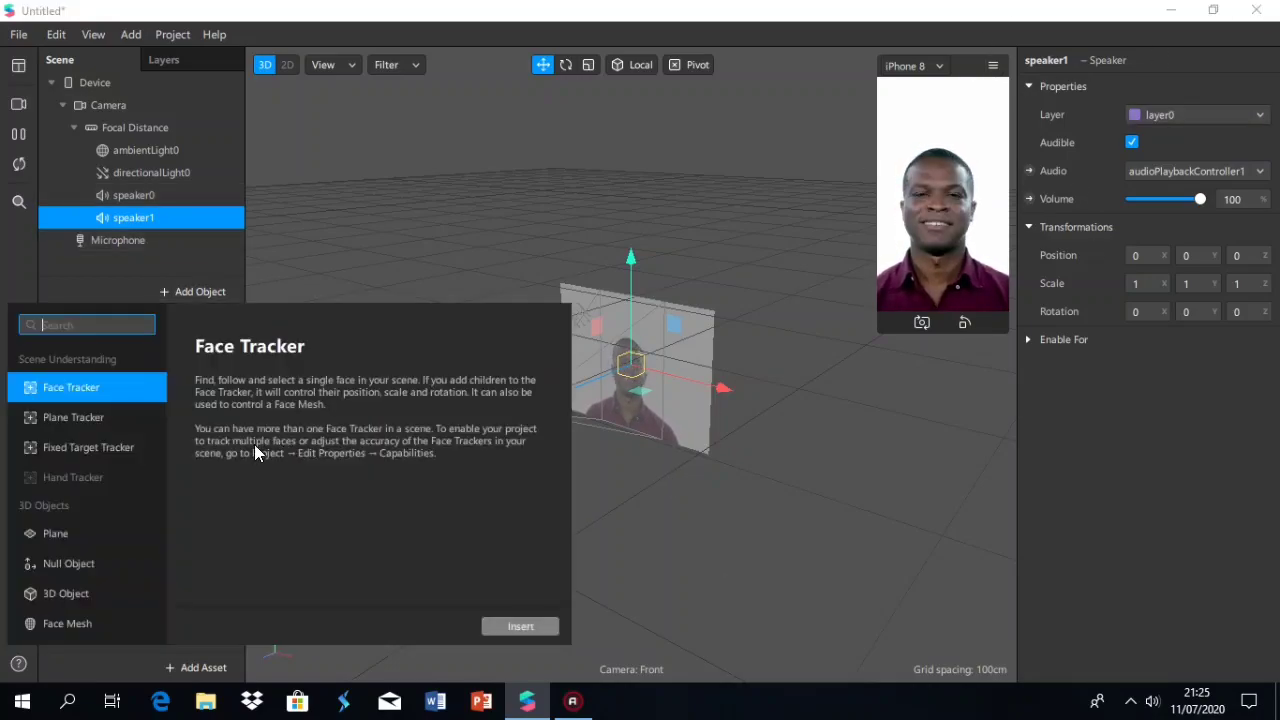
{"action": "scroll", "coordinate": [110, 520], "scroll_direction": "down", "scroll_amount": 3}
{"action": "left_click", "coordinate": [92, 500]}
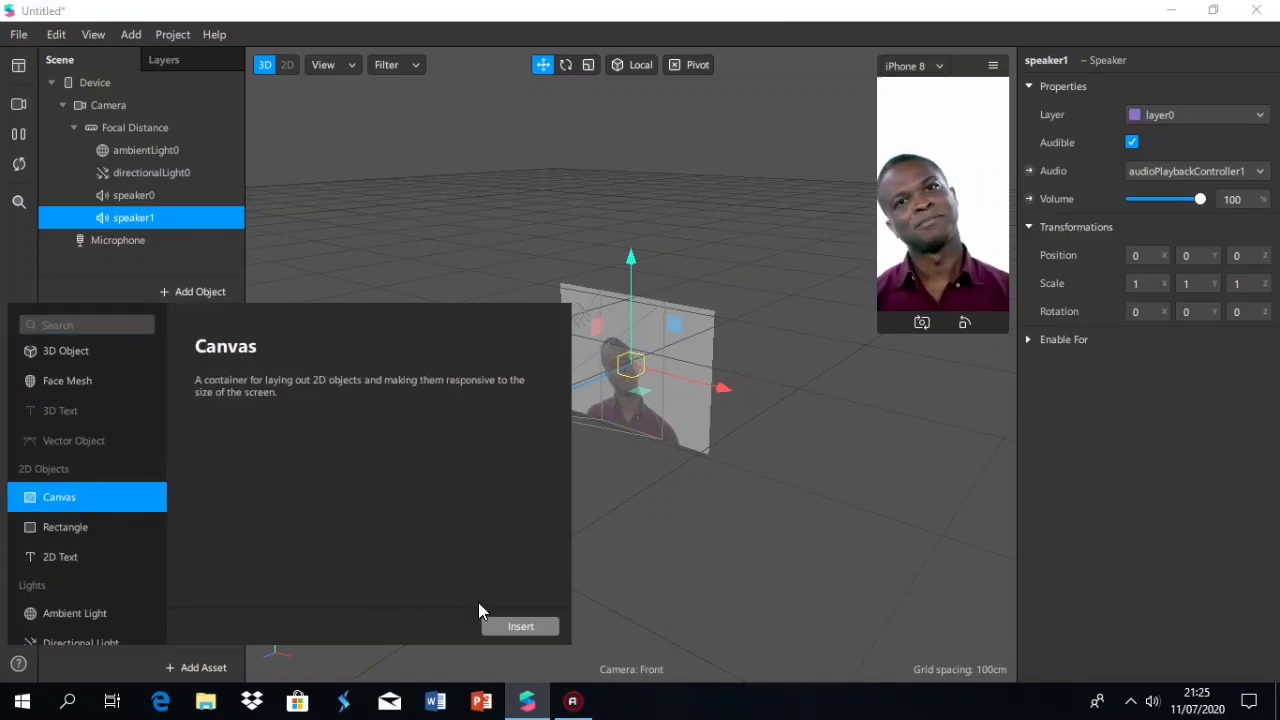
{"action": "left_click", "coordinate": [520, 626]}
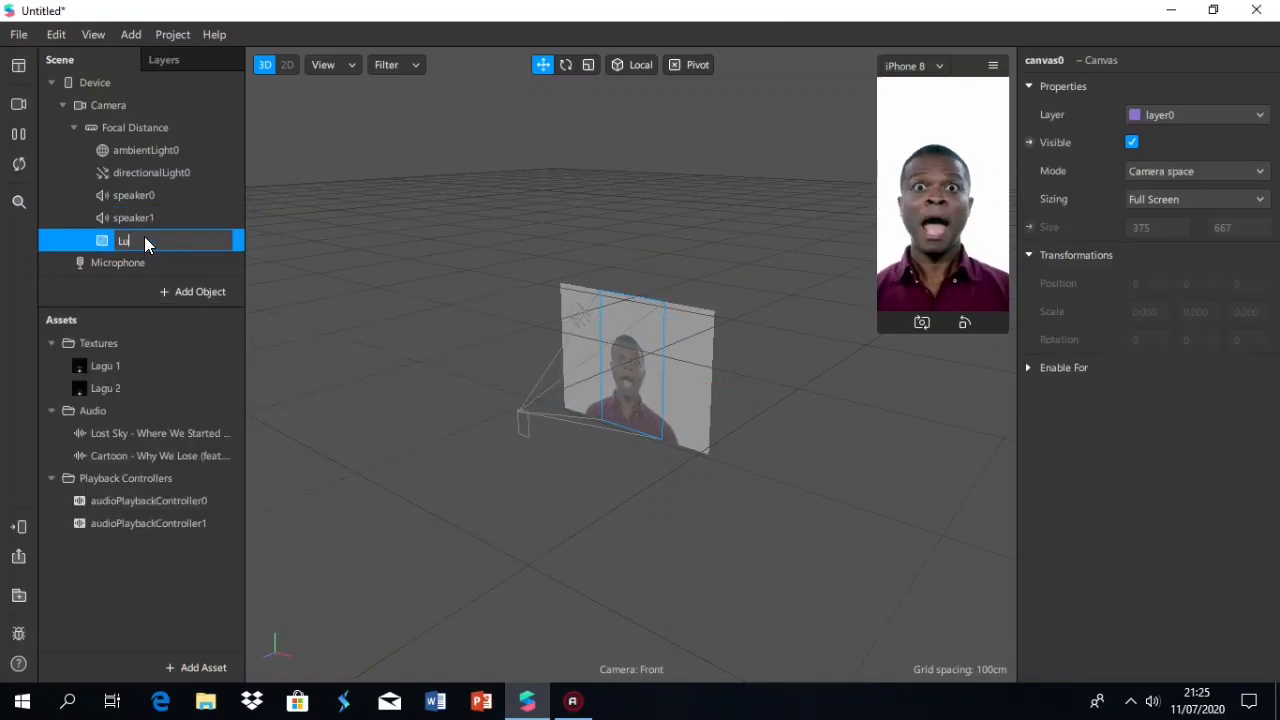
Add a canvas-filling rectangle to the Lut canvas and give it a new material named Lut with the texture Edit This in Lightroom-41
{"action": "right_click", "coordinate": [144, 236]}
{"action": "left_click", "coordinate": [394, 443]}
{"action": "left_click", "coordinate": [1265, 495]}
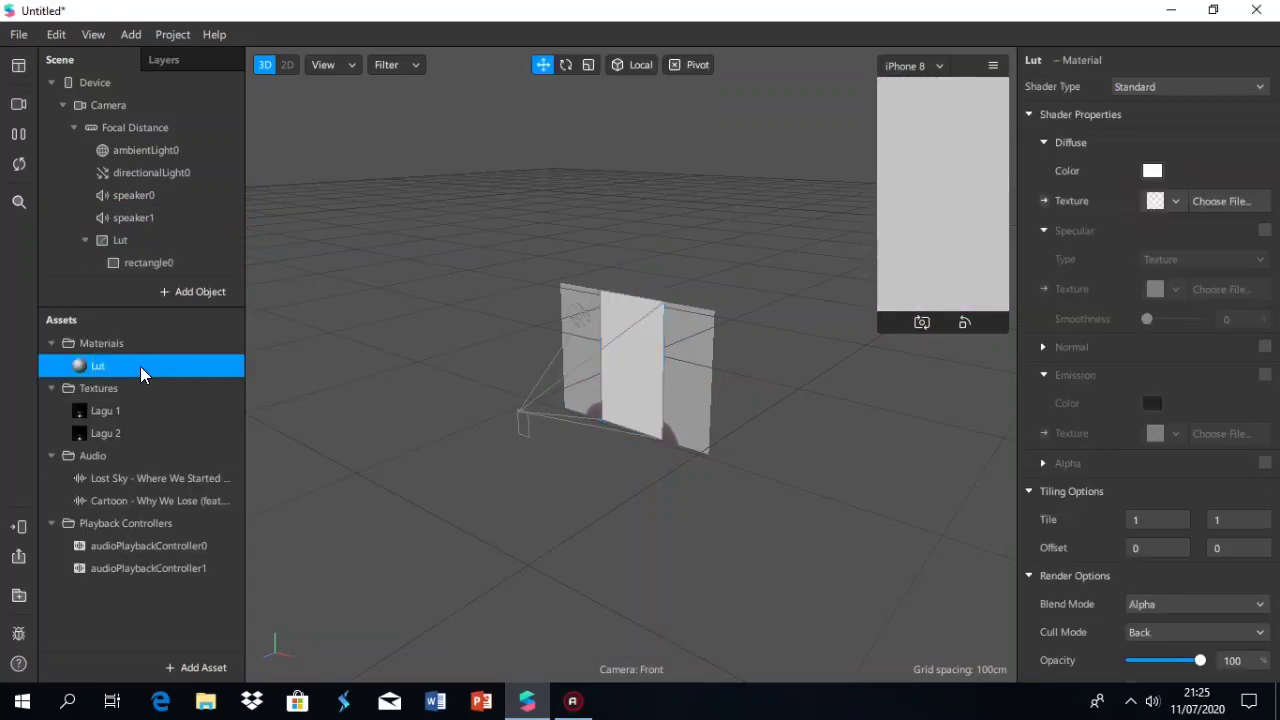
{"action": "left_click", "coordinate": [1230, 201]}
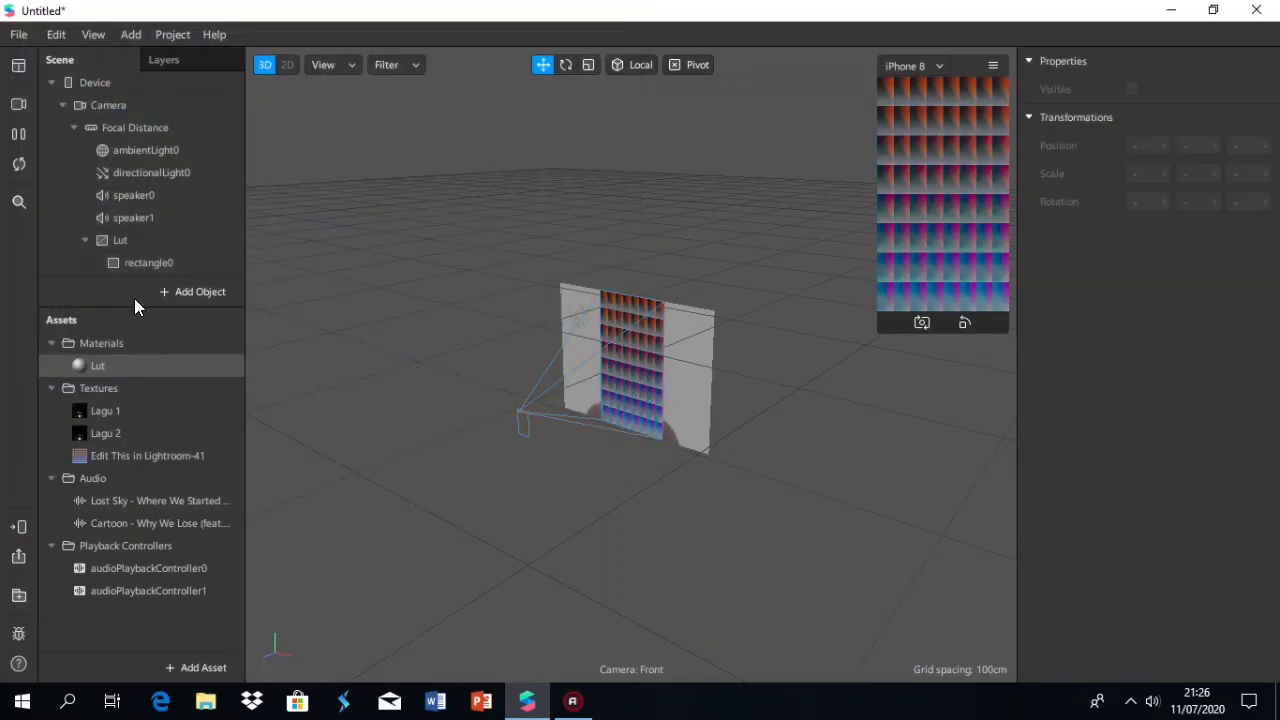
Place the Edit This in Lightroom-41 texture in the Patch Editor and extract the camera's texture
{"action": "left_click_drag", "start_coordinate": [147, 455], "coordinate": [323, 494]}
{"action": "left_click", "coordinate": [124, 105]}
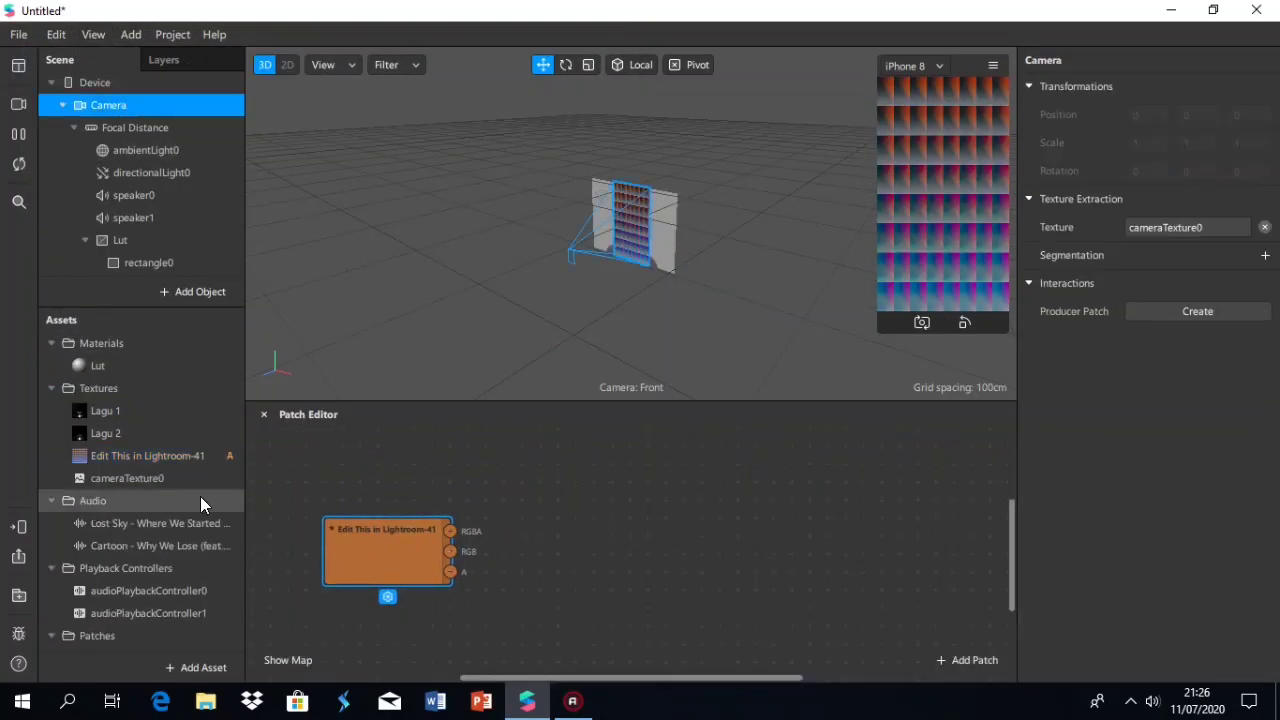
Place cameraTexture0 and FastColorLUT in the Patch Editor, connecting cameraTexture0 to its Texture input and Edit This in Lightroom-41 to LUT
{"action": "left_click_drag", "start_coordinate": [127, 478], "coordinate": [326, 450]}
{"action": "scroll", "coordinate": [150, 560], "scroll_direction": "down", "scroll_amount": 3}
{"action": "left_click_drag", "start_coordinate": [120, 640], "coordinate": [561, 468]}
{"action": "left_click_drag", "start_coordinate": [412, 459], "coordinate": [557, 494]}
{"action": "left_click_drag", "start_coordinate": [450, 531], "coordinate": [559, 513]}
Create a patch for the Lut material's diffuse texture and connect the FastColorLUT output to it
{"action": "left_click", "coordinate": [98, 348]}
{"action": "left_click", "coordinate": [1044, 201]}
{"action": "left_click_drag", "start_coordinate": [704, 495], "coordinate": [776, 511]}
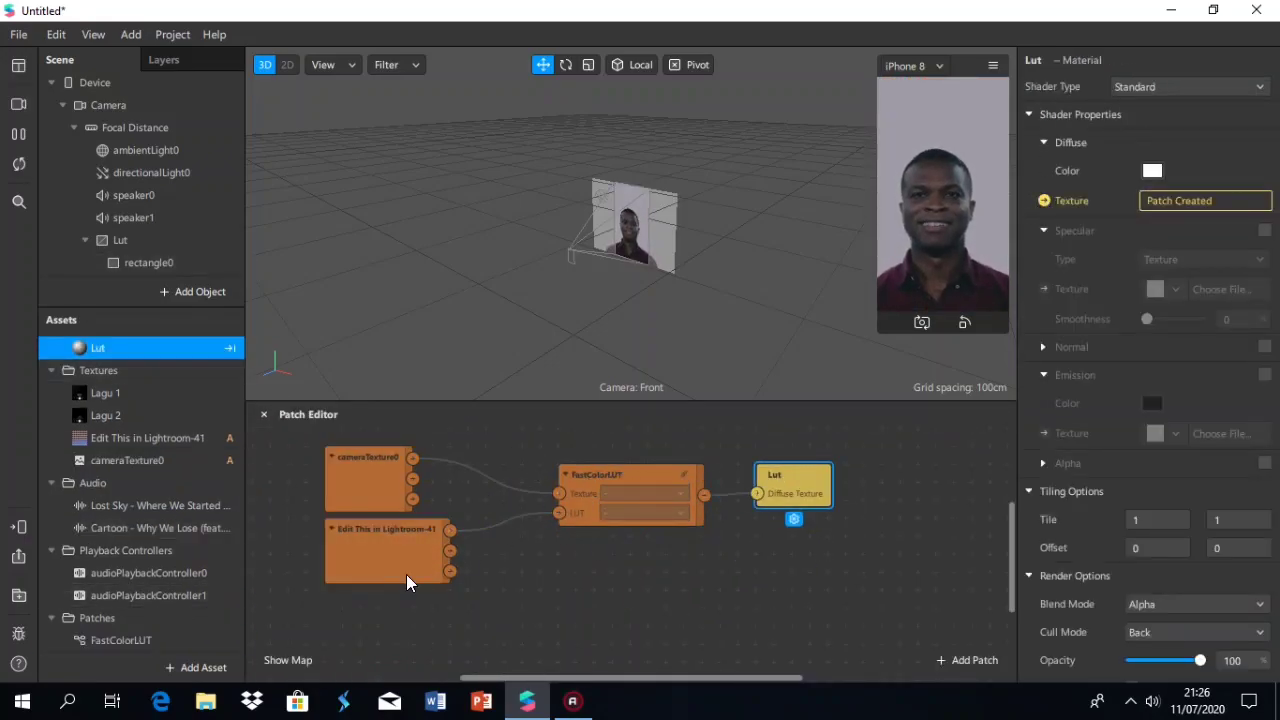
Insert a second canvas into the scene and rename it Template Musik
{"action": "scroll", "coordinate": [124, 254], "scroll_direction": "down", "scroll_amount": 1}
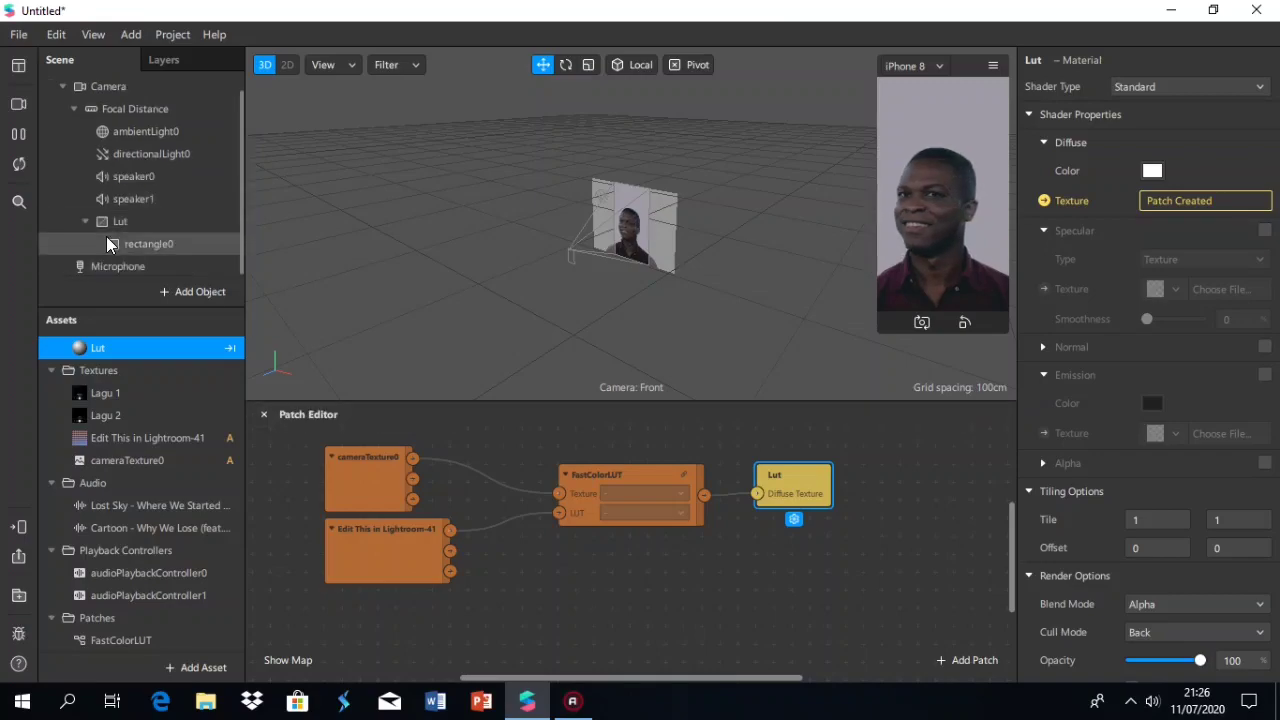
{"action": "left_click", "coordinate": [84, 221]}
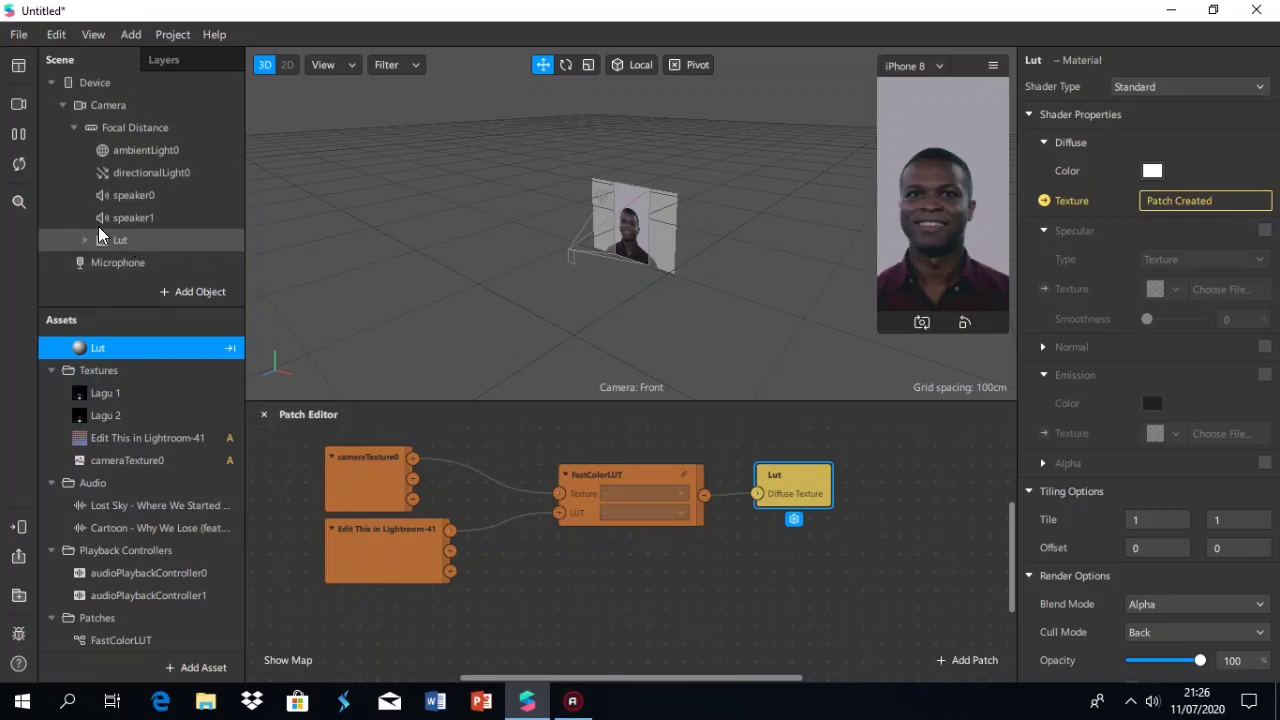
{"action": "left_click", "coordinate": [170, 295]}
{"action": "scroll", "coordinate": [72, 560], "scroll_direction": "down", "scroll_amount": 3}
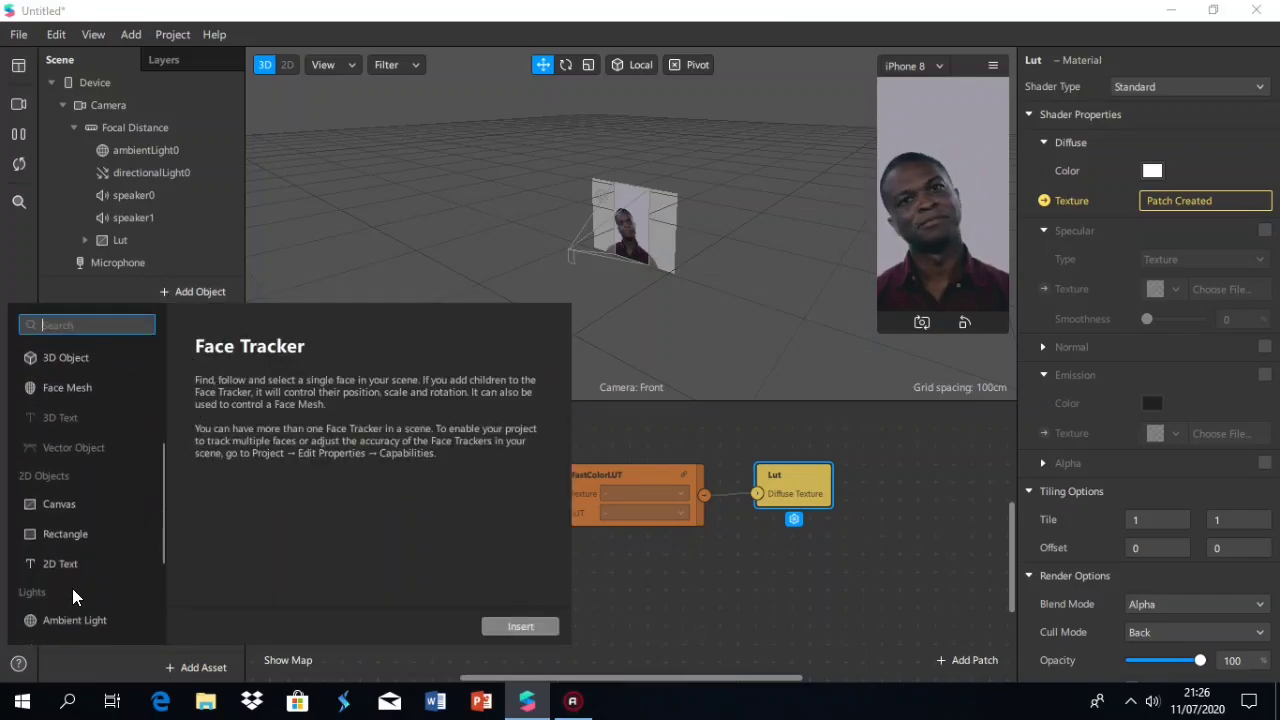
{"action": "left_click", "coordinate": [50, 496]}
{"action": "left_click", "coordinate": [520, 626]}
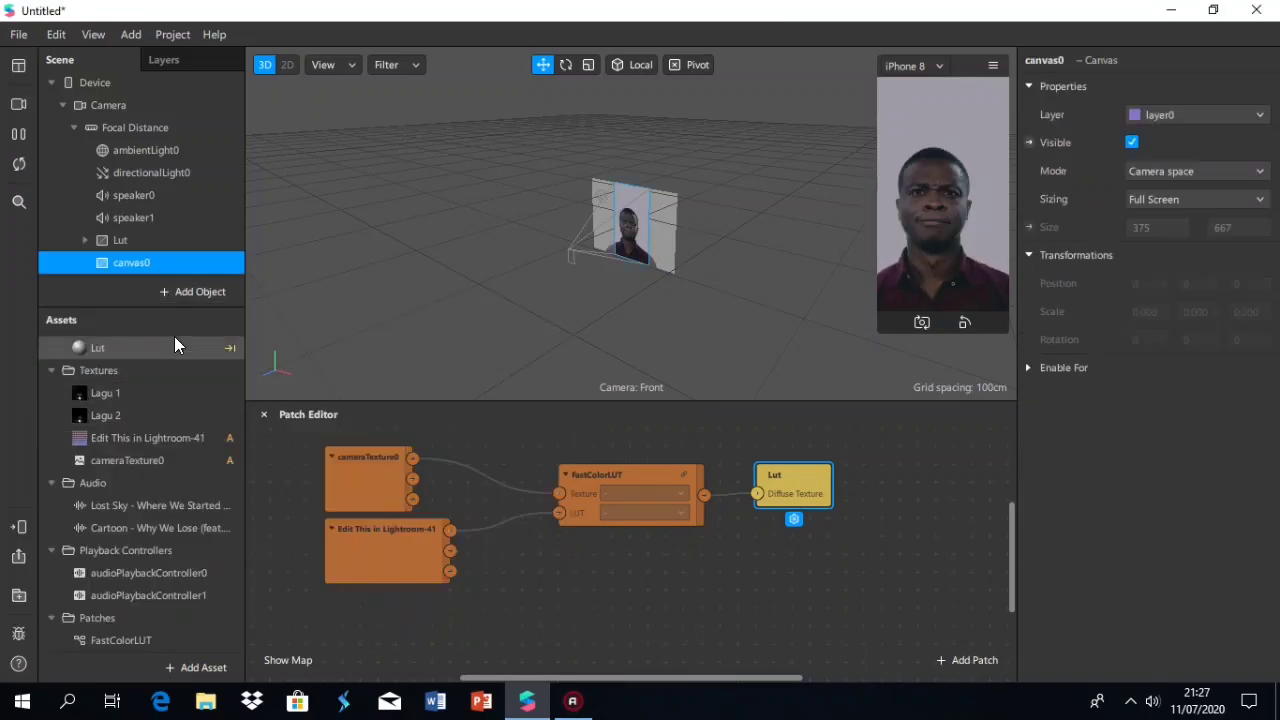
{"action": "double_click", "coordinate": [140, 265]}
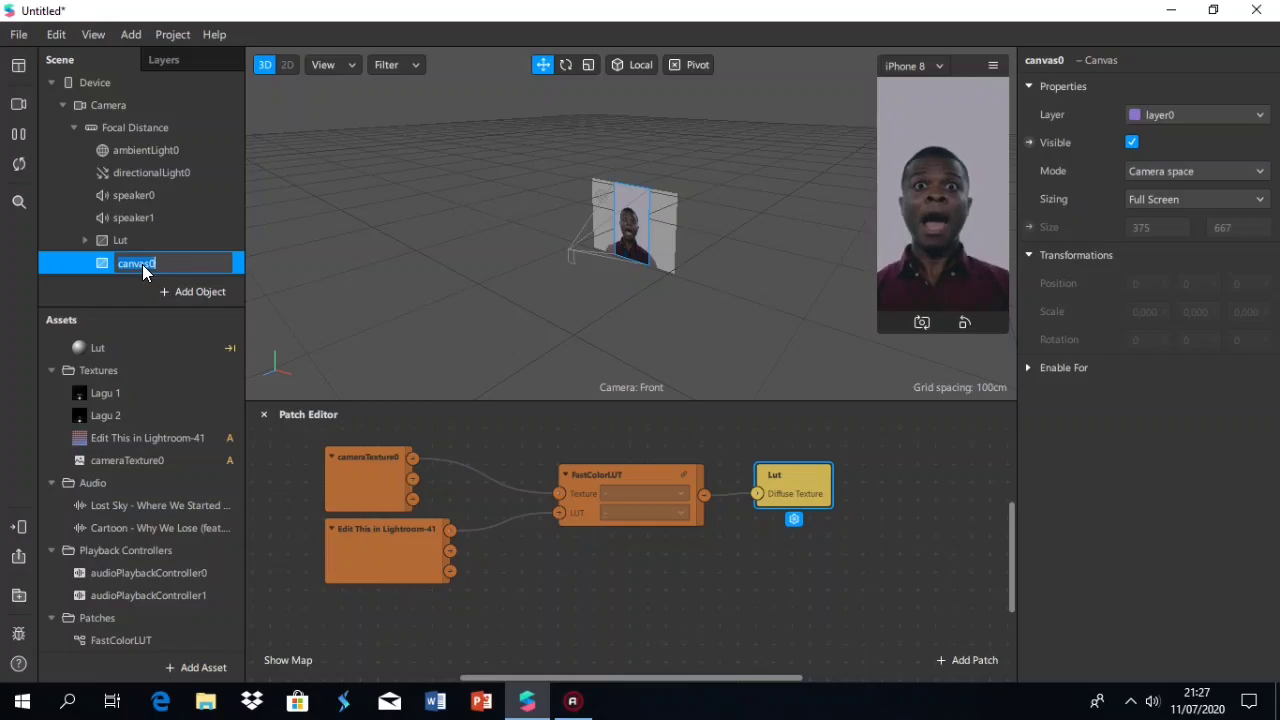
{"action": "type", "text": "Templaye"}
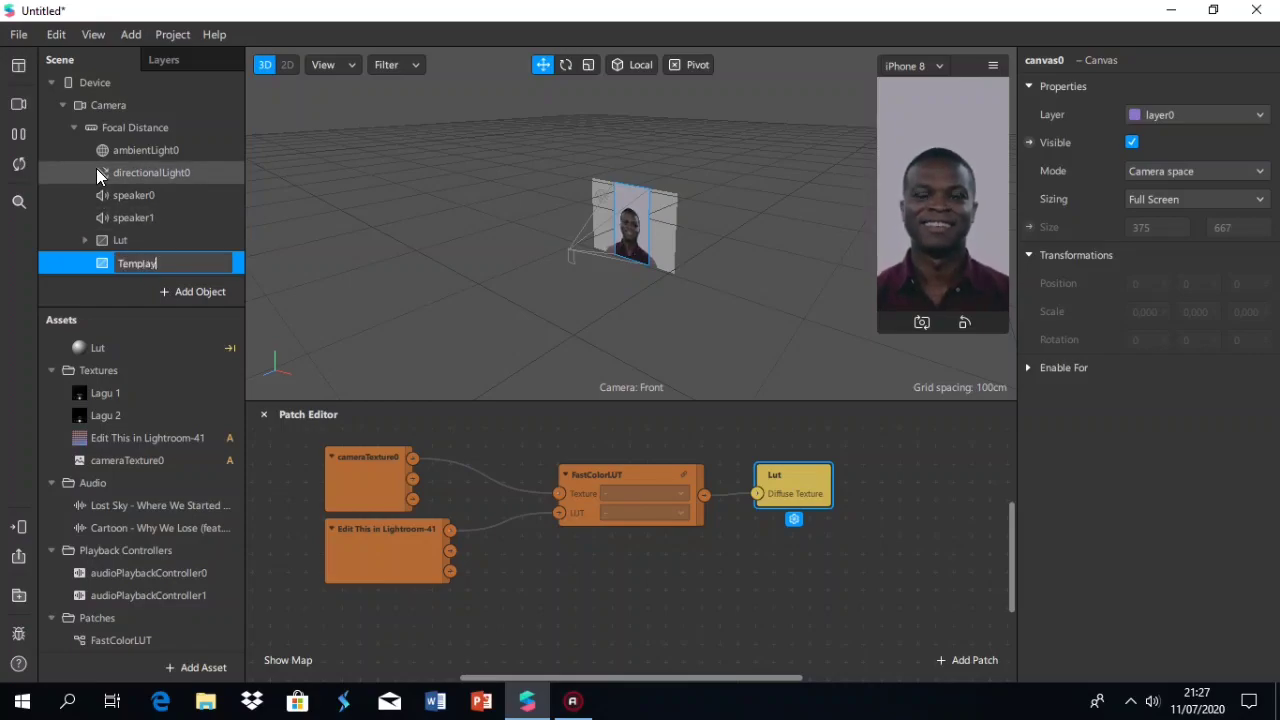
{"action": "key", "text": "BackSpace"}
{"action": "key", "text": "BackSpace"}
{"action": "key", "text": "BackSpace"}
{"action": "type", "text": "t"}
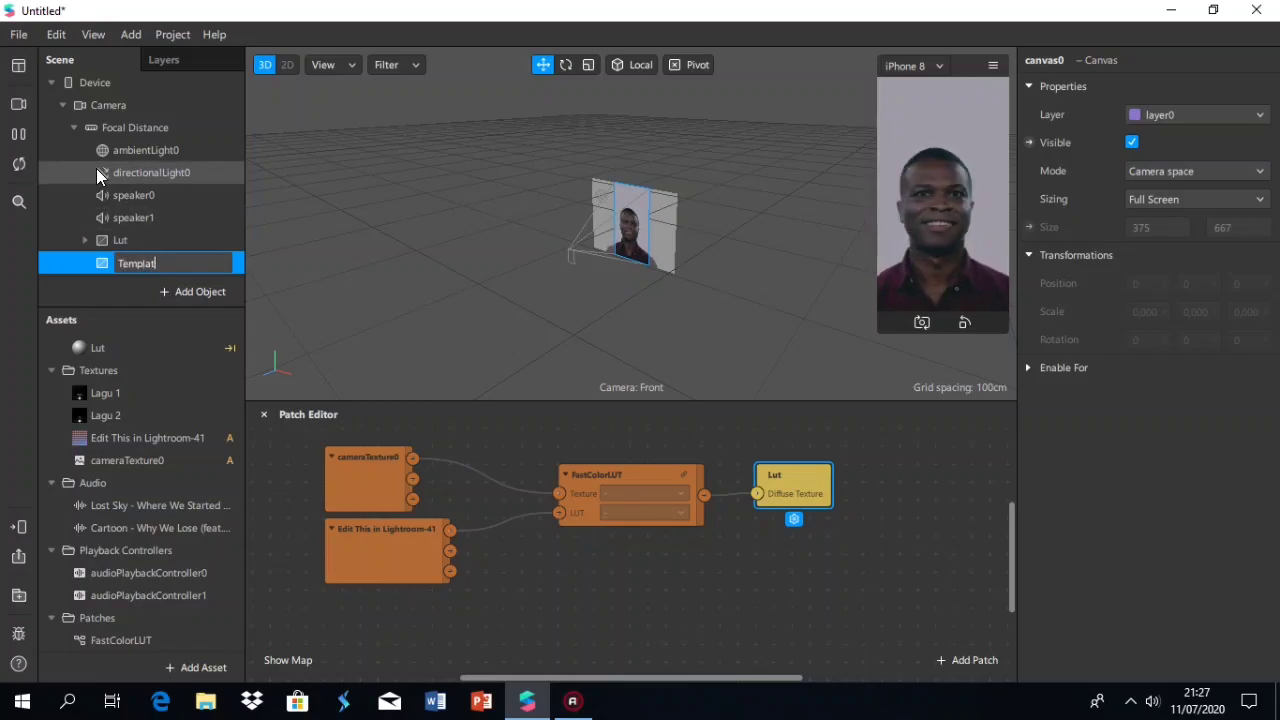
{"action": "type", "text": "e Musik"}
{"action": "key", "text": "Return"}
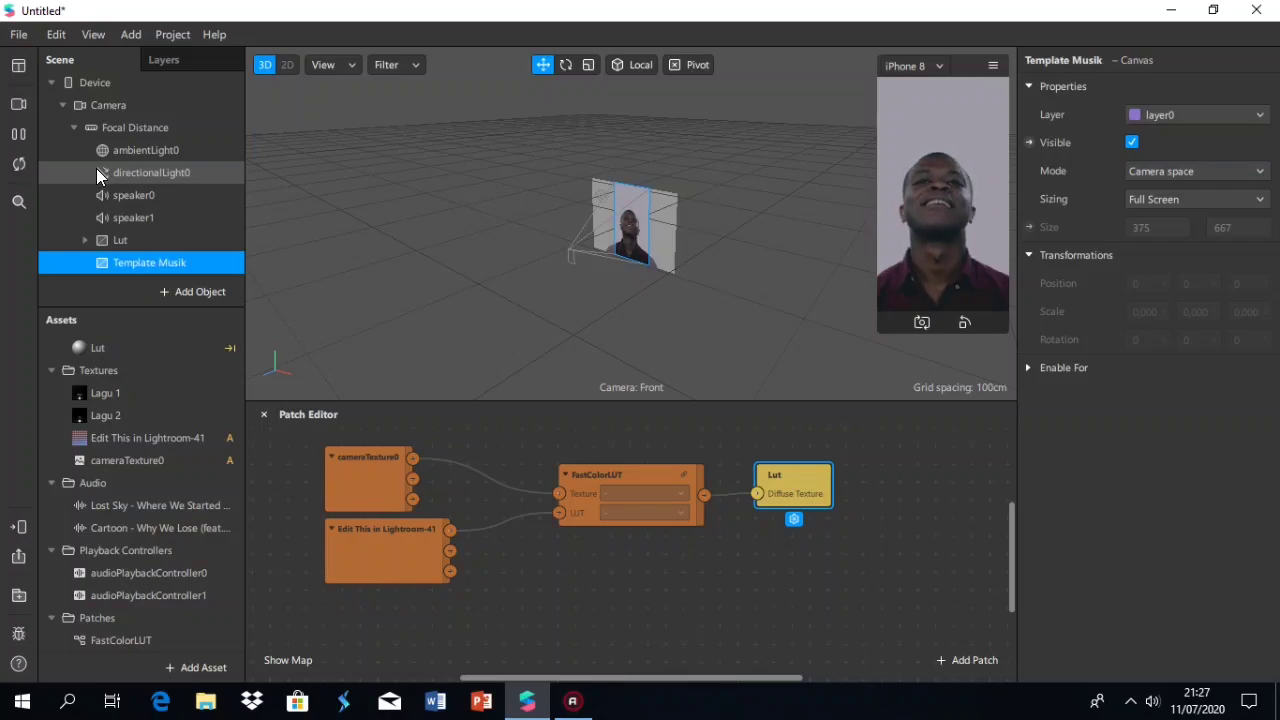
Add a rectangle to the Template Musik canvas and give it a new material named Lagu 1
{"action": "right_click", "coordinate": [212, 268]}
{"action": "mouse_move", "coordinate": [252, 283]}
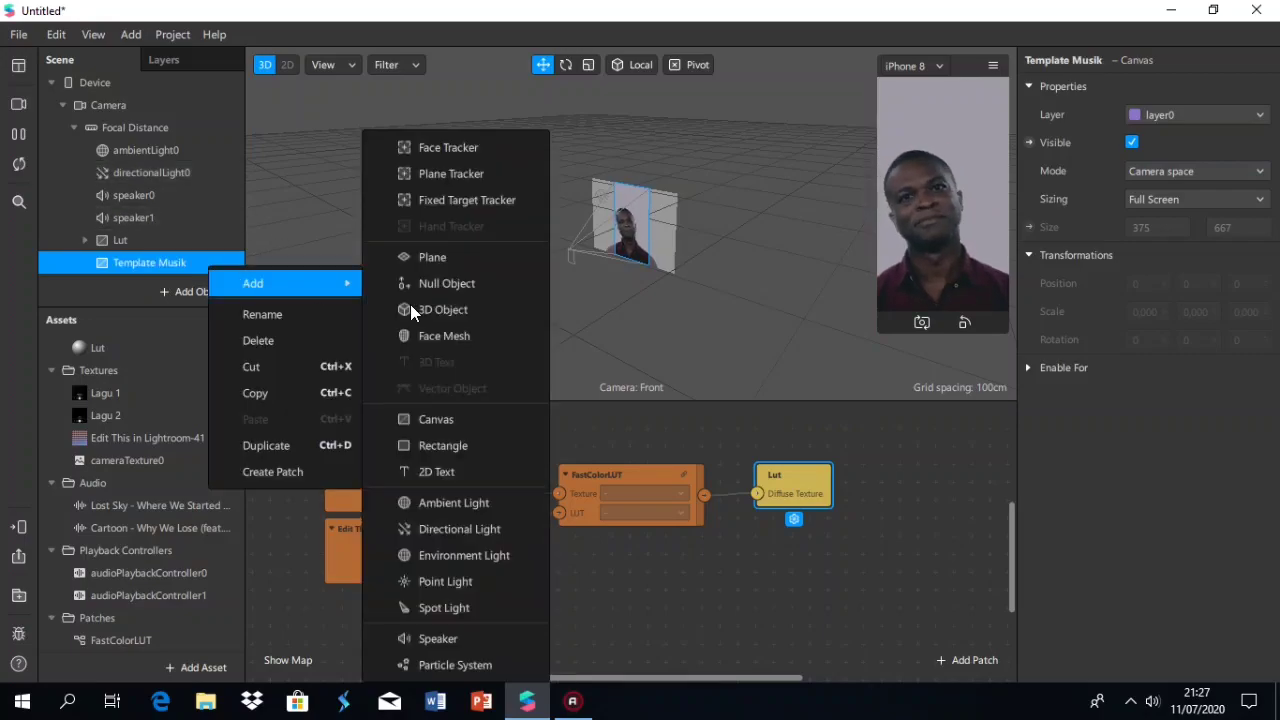
{"action": "left_click", "coordinate": [458, 448]}
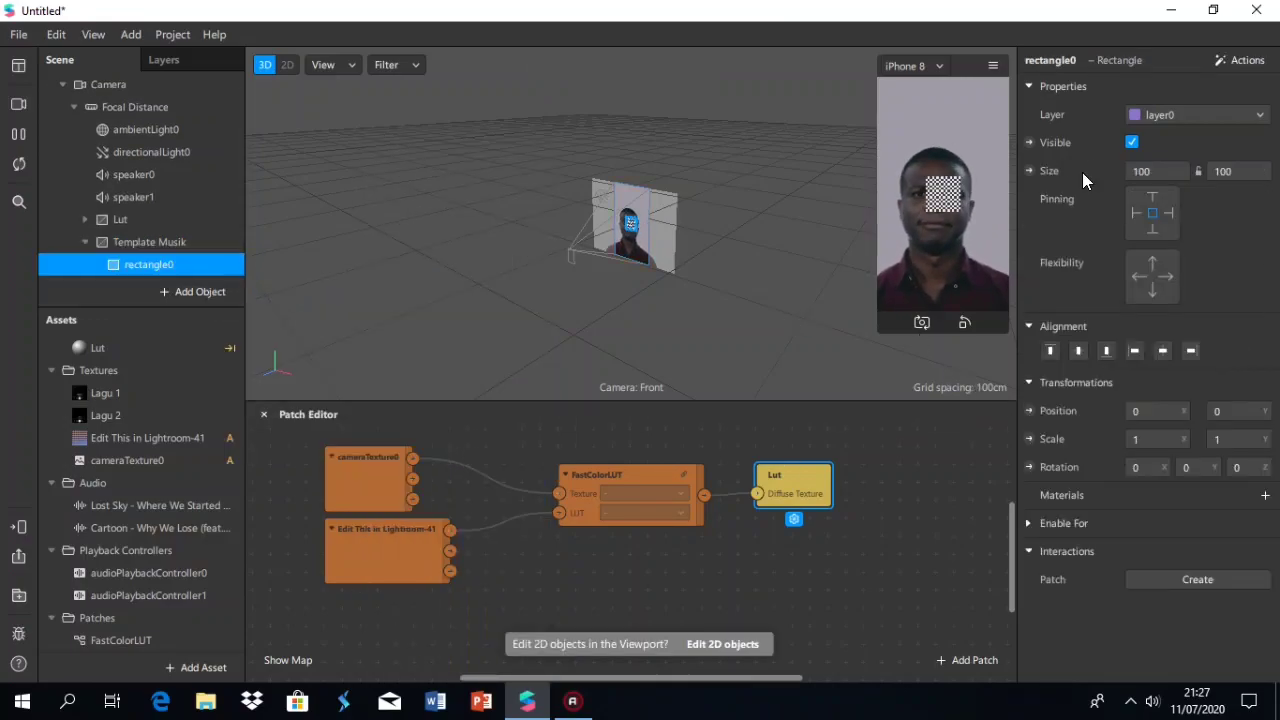
{"action": "left_click", "coordinate": [1265, 496]}
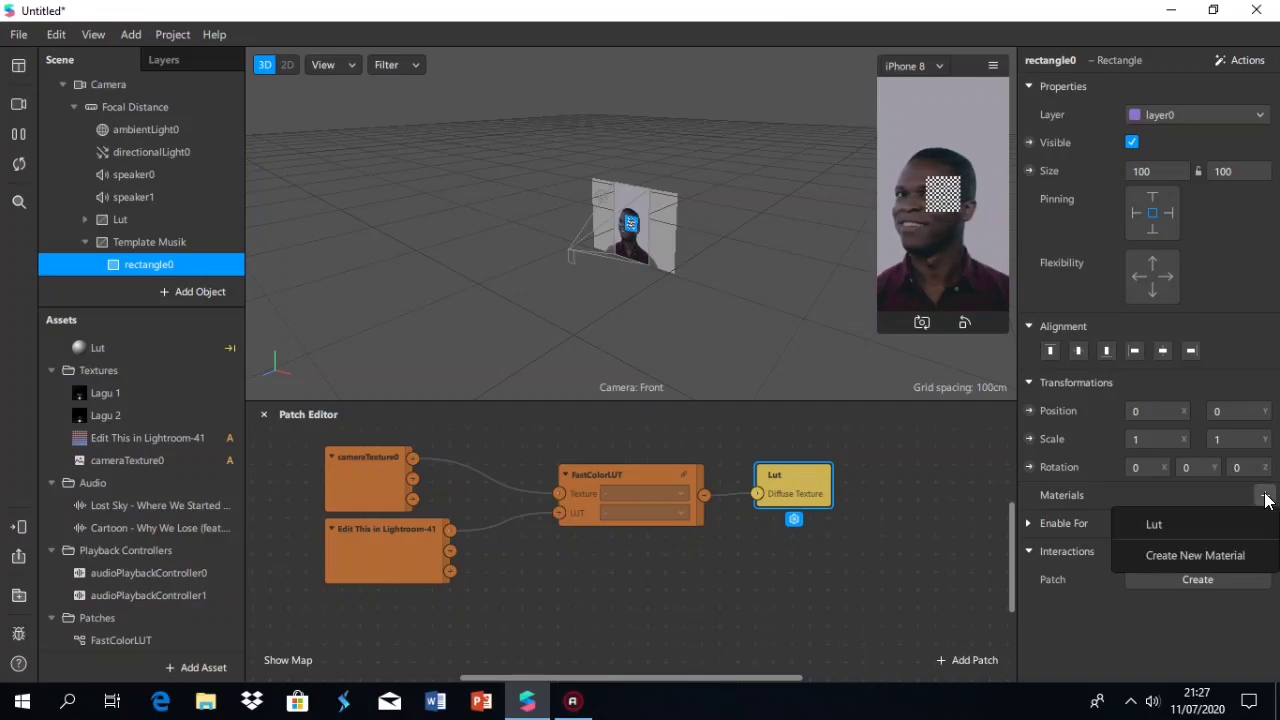
{"action": "left_click", "coordinate": [1177, 556]}
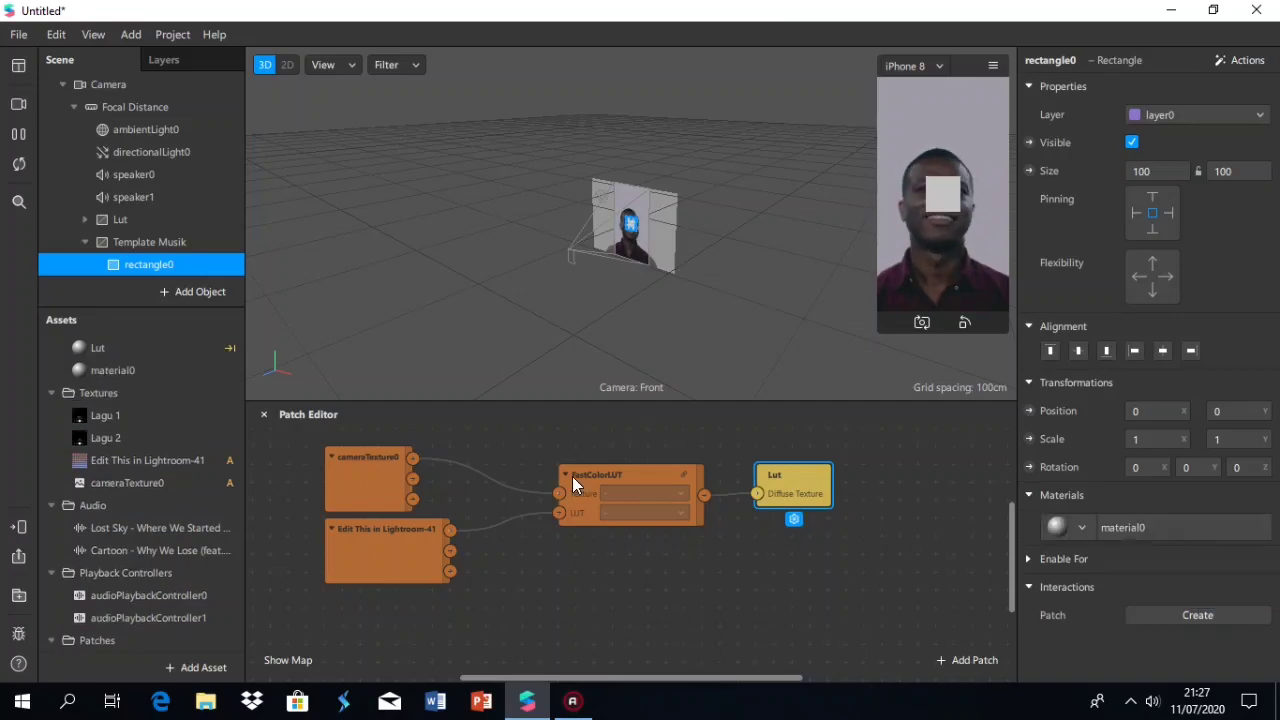
{"action": "double_click", "coordinate": [138, 376]}
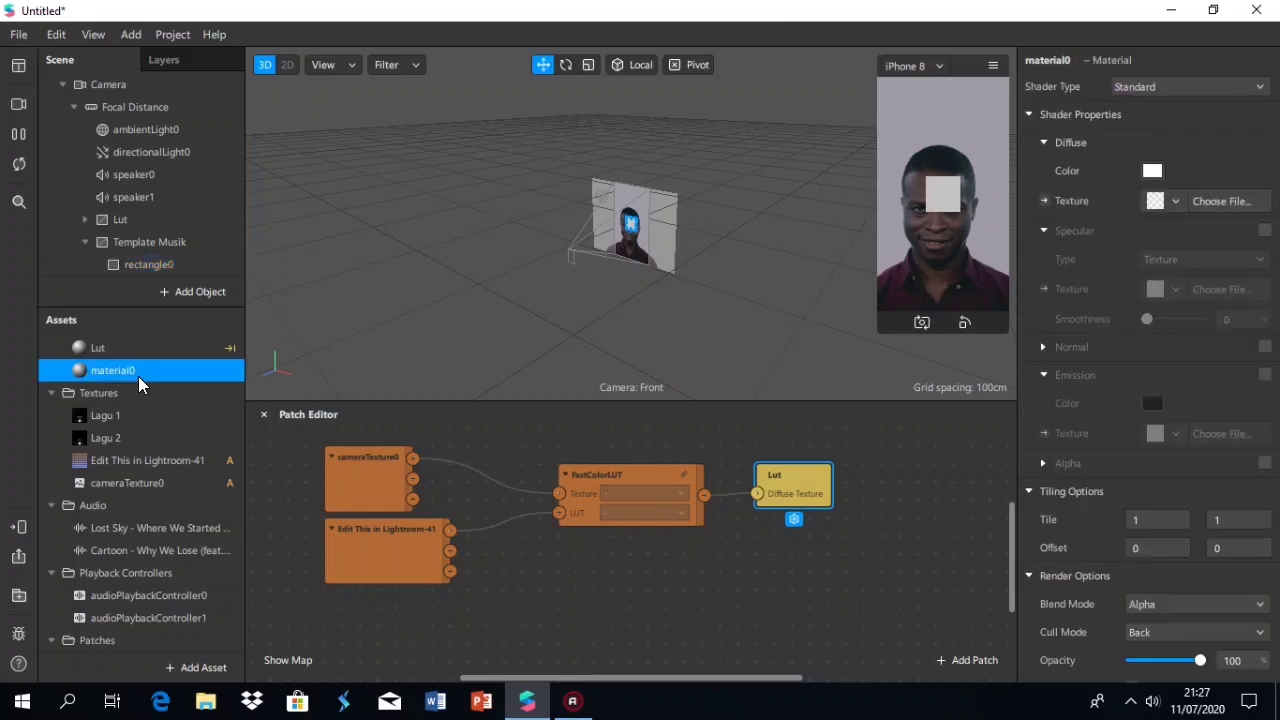
{"action": "type", "text": "Lagu 1"}
{"action": "key", "text": "Return"}
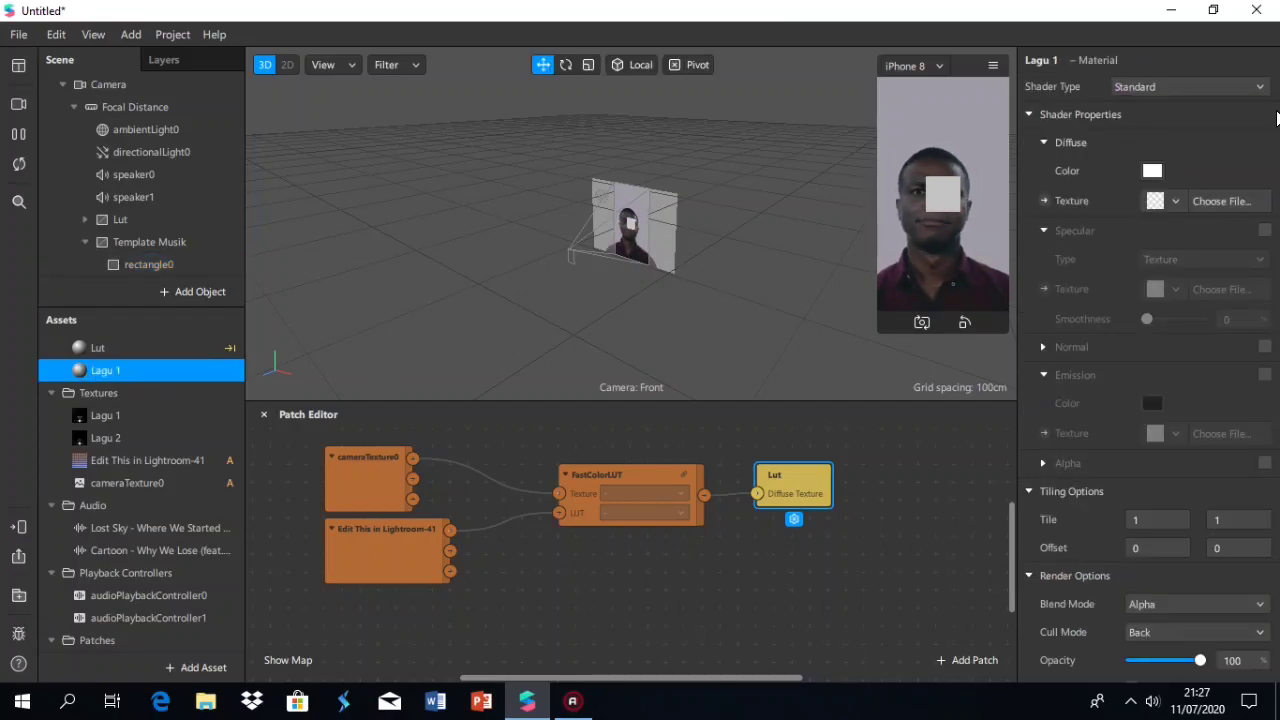
Set the Lagu 1 material to the Flat shader with Add blend mode and the texture Lagu 1
{"action": "left_click", "coordinate": [1168, 82]}
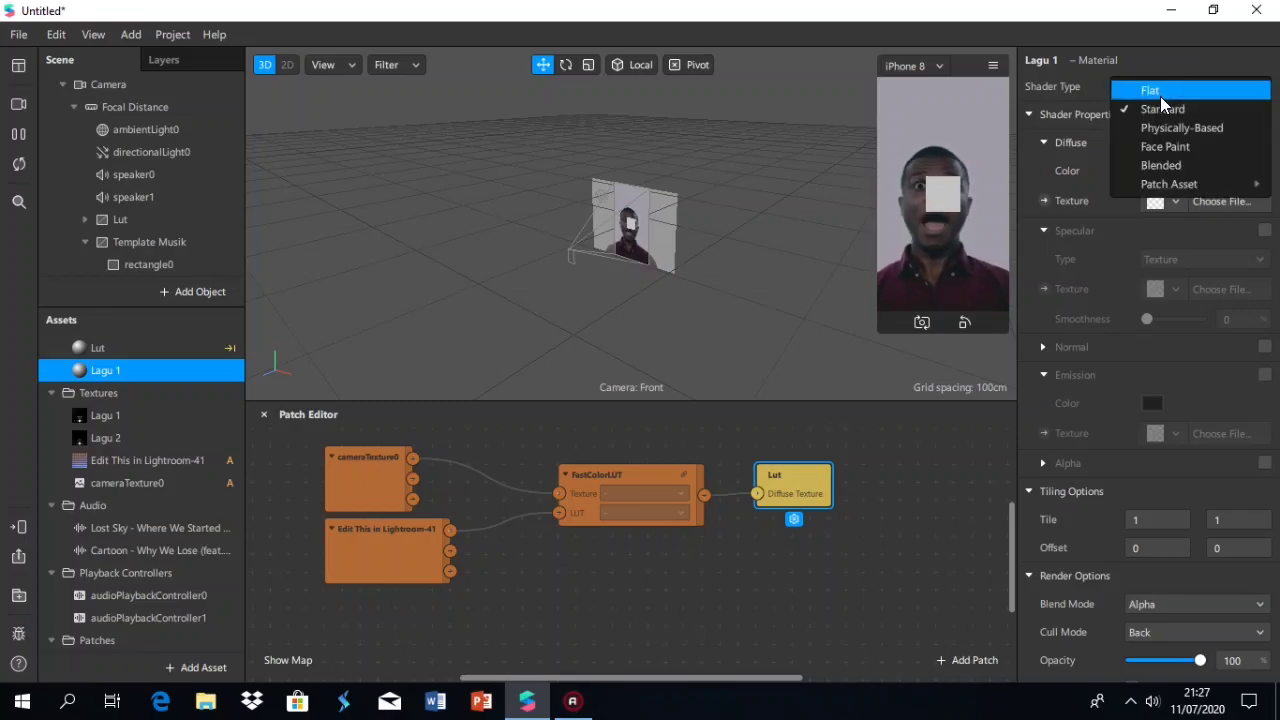
{"action": "left_click", "coordinate": [1158, 90]}
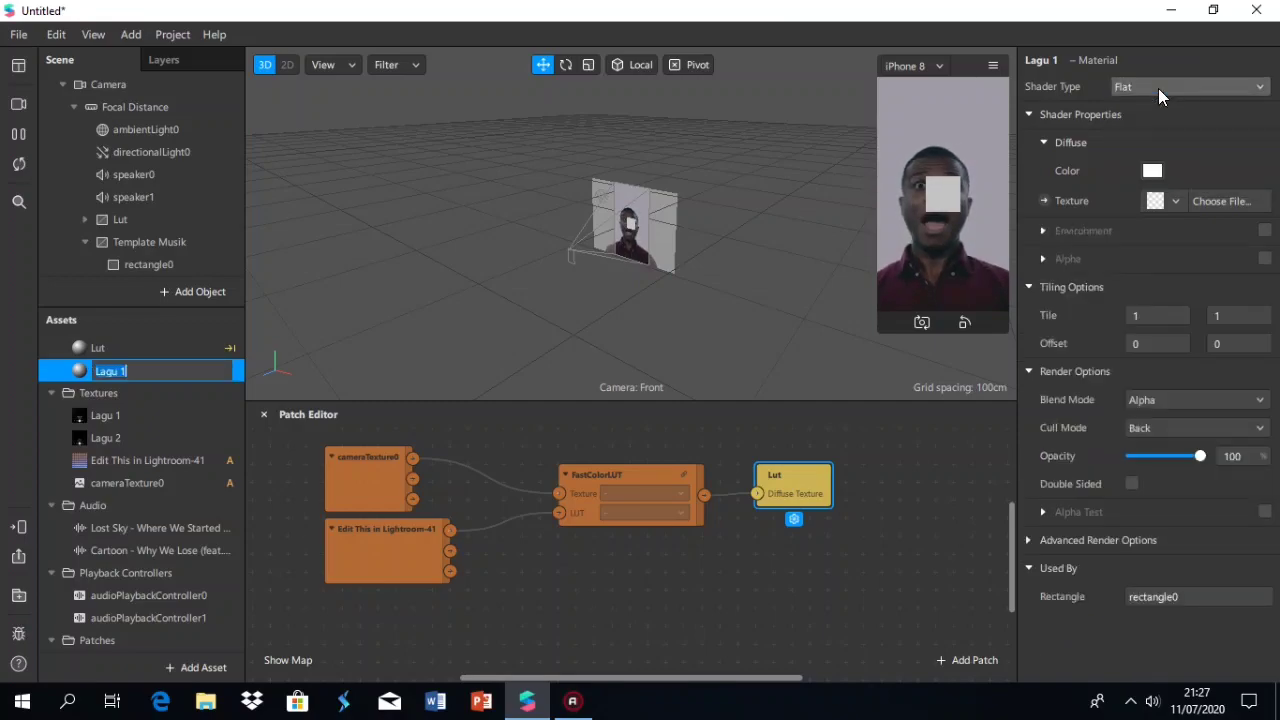
{"action": "left_click", "coordinate": [1156, 401]}
{"action": "left_click", "coordinate": [1170, 403]}
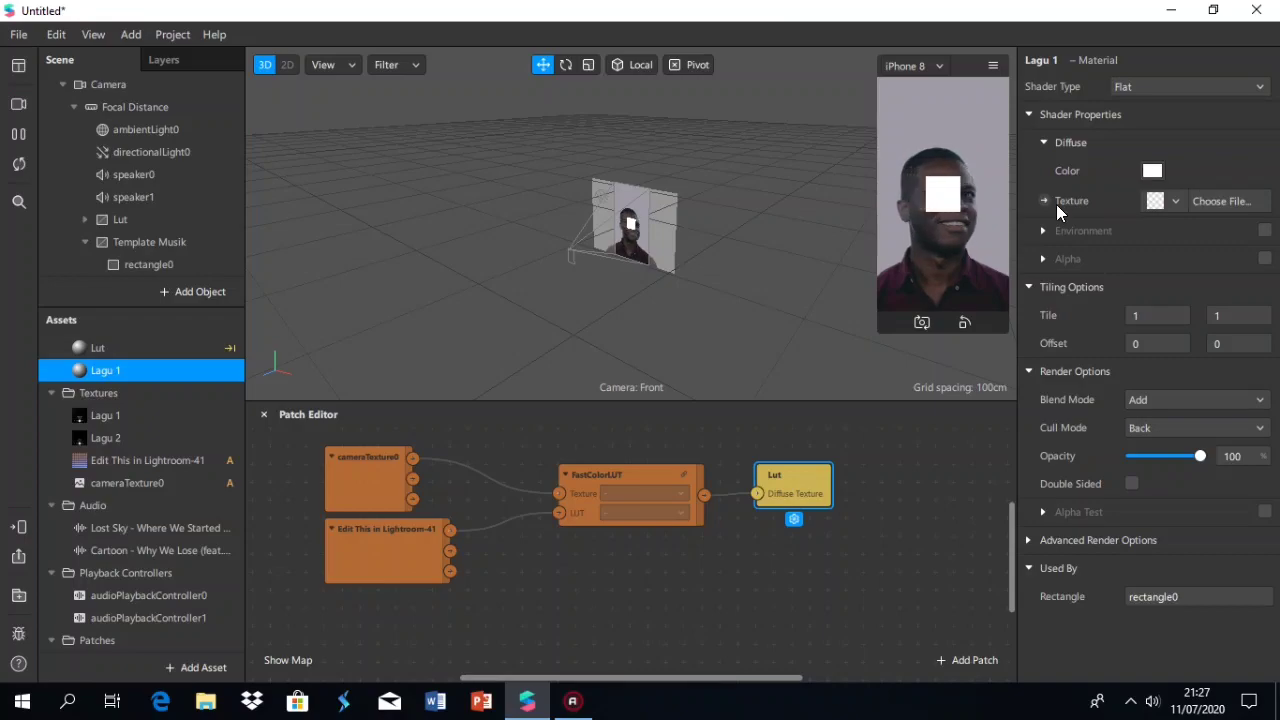
{"action": "left_click", "coordinate": [1174, 198]}
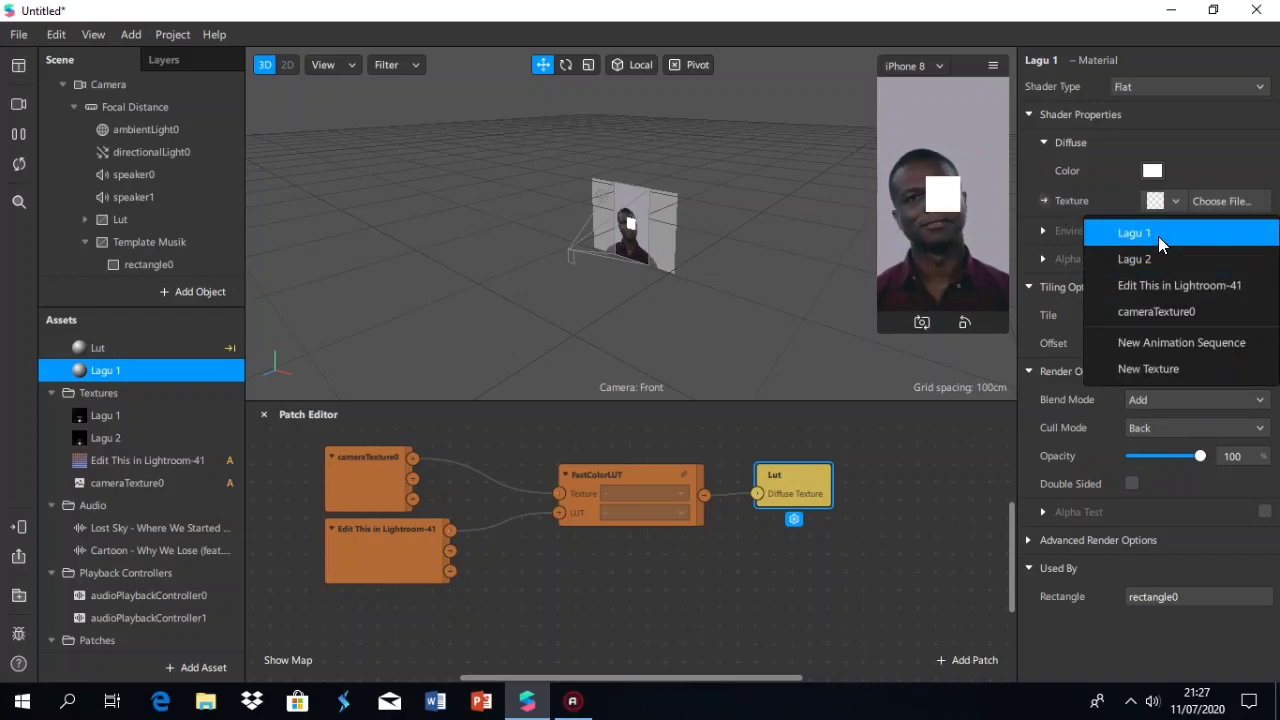
{"action": "left_click", "coordinate": [1158, 236]}
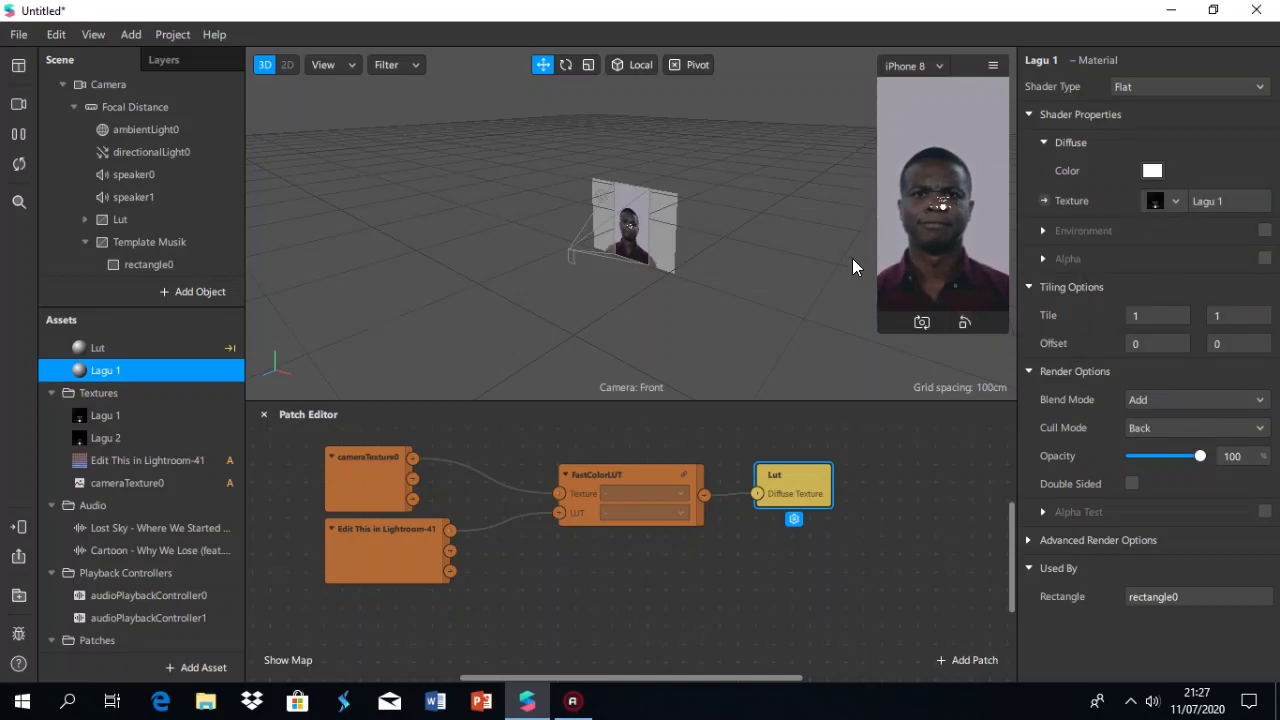
In the front view, enlarge the Template Musik rectangle to about 306 by 347 and place it at about X 0, Y -125.5
{"action": "left_click", "coordinate": [348, 66]}
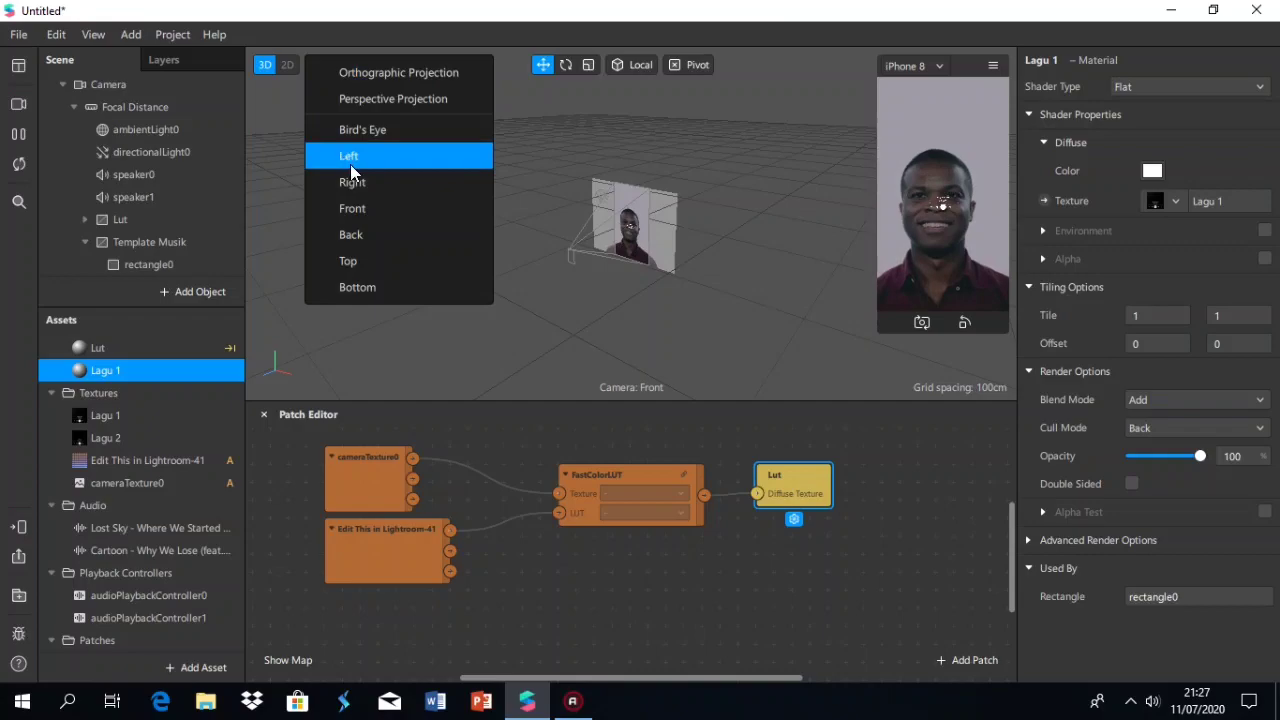
{"action": "left_click", "coordinate": [362, 210]}
{"action": "scroll", "coordinate": [637, 227], "scroll_direction": "up", "scroll_amount": 3}
{"action": "left_click", "coordinate": [634, 236]}
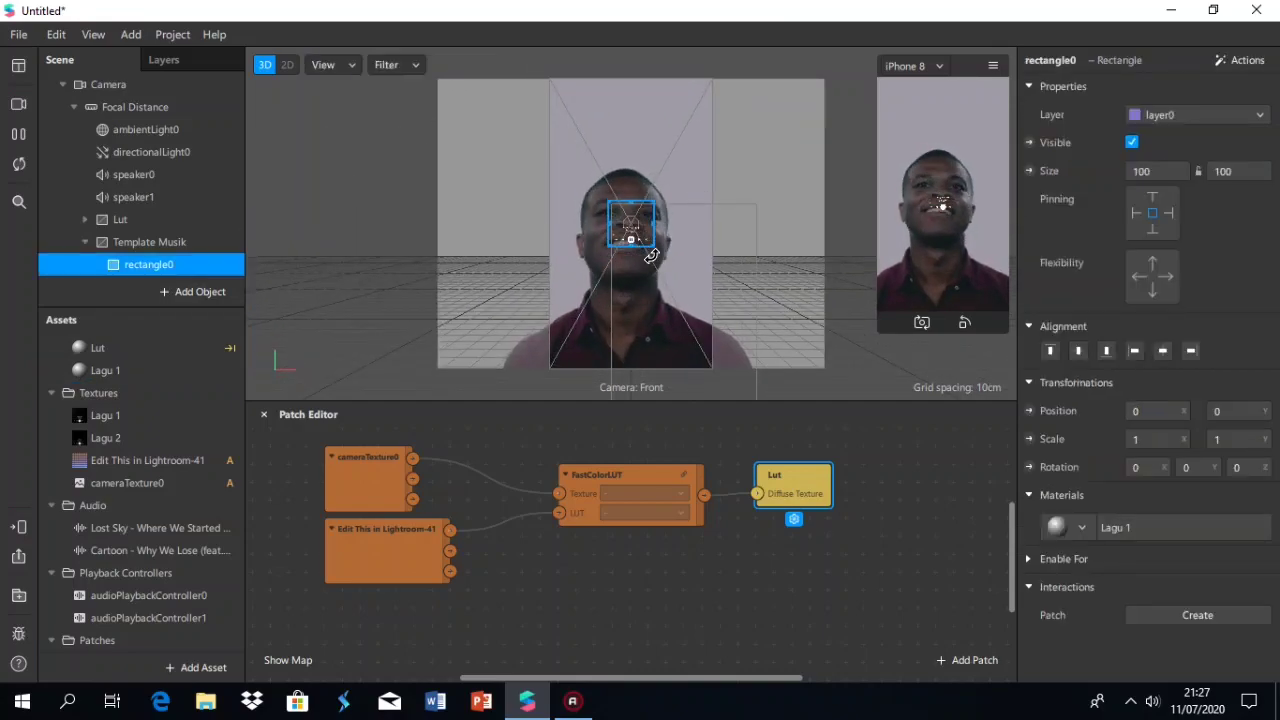
{"action": "left_click_drag", "start_coordinate": [651, 256], "coordinate": [742, 352]}
{"action": "left_click_drag", "start_coordinate": [691, 318], "coordinate": [645, 322]}
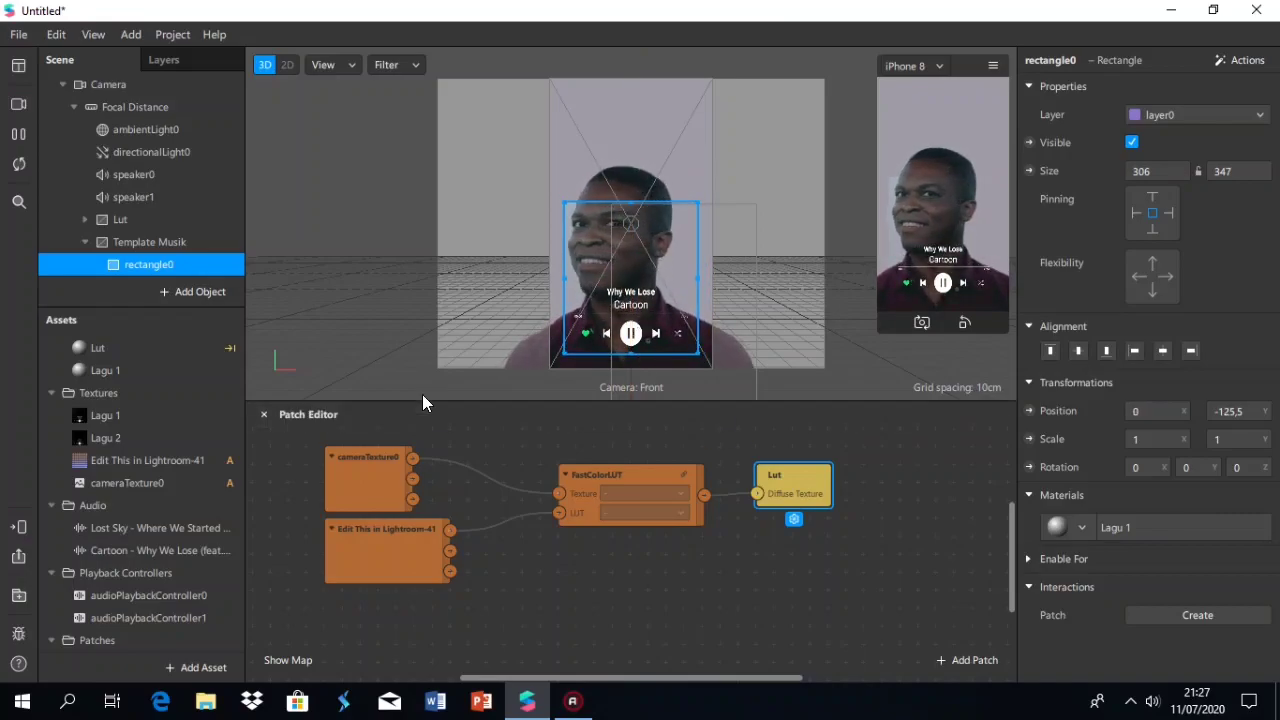
Duplicate the Template Musik rectangle, then rename the original Lagu 1 and the copy Lagu 2
{"action": "right_click", "coordinate": [148, 260]}
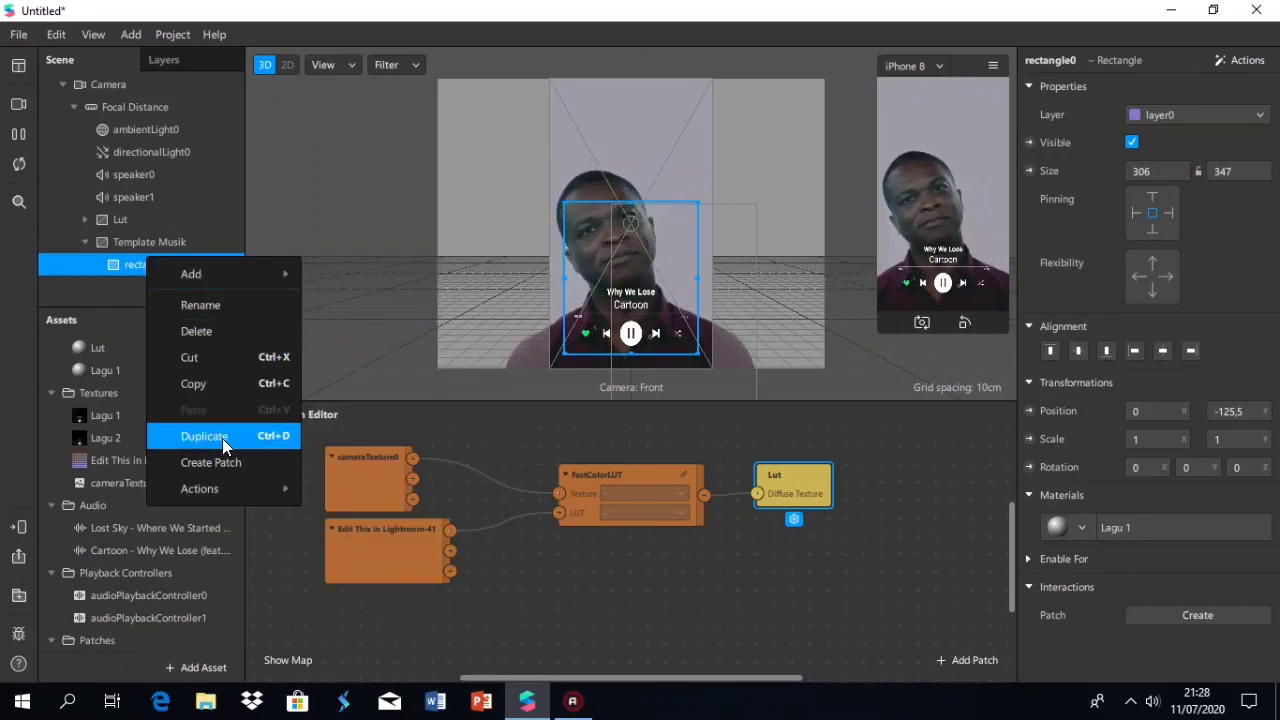
{"action": "left_click", "coordinate": [222, 438]}
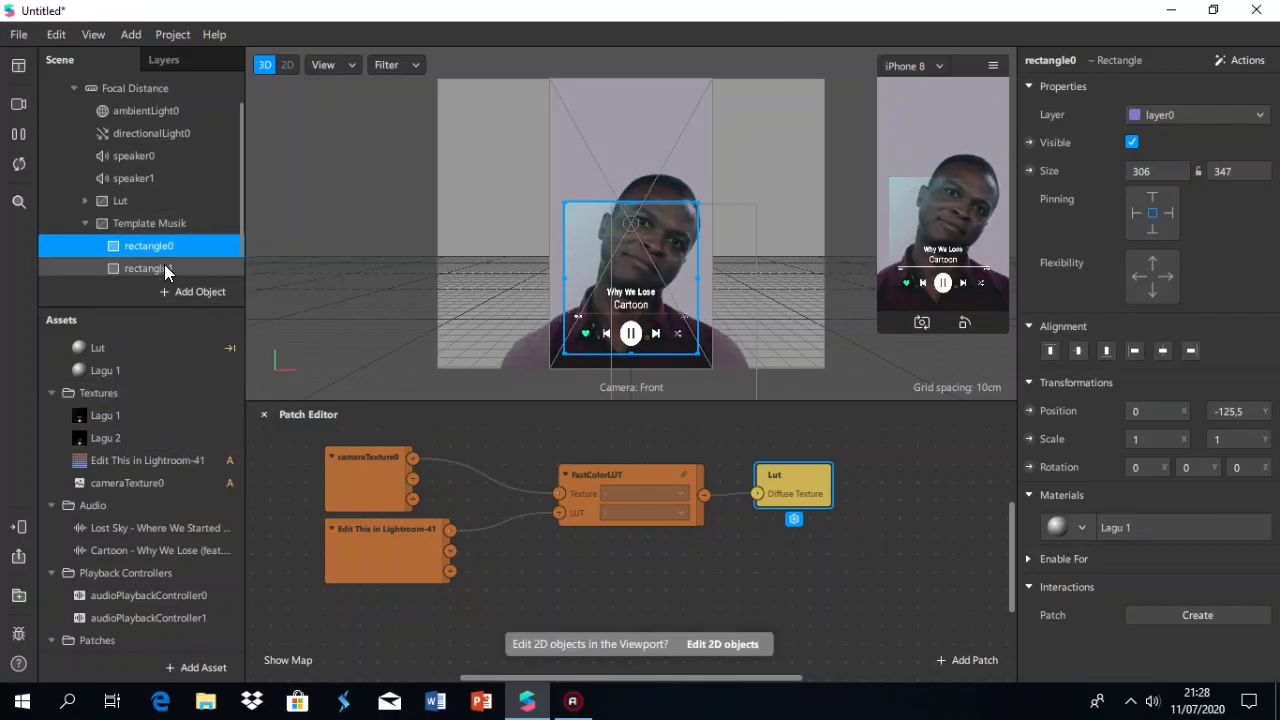
{"action": "left_click", "coordinate": [164, 264]}
{"action": "double_click", "coordinate": [178, 246]}
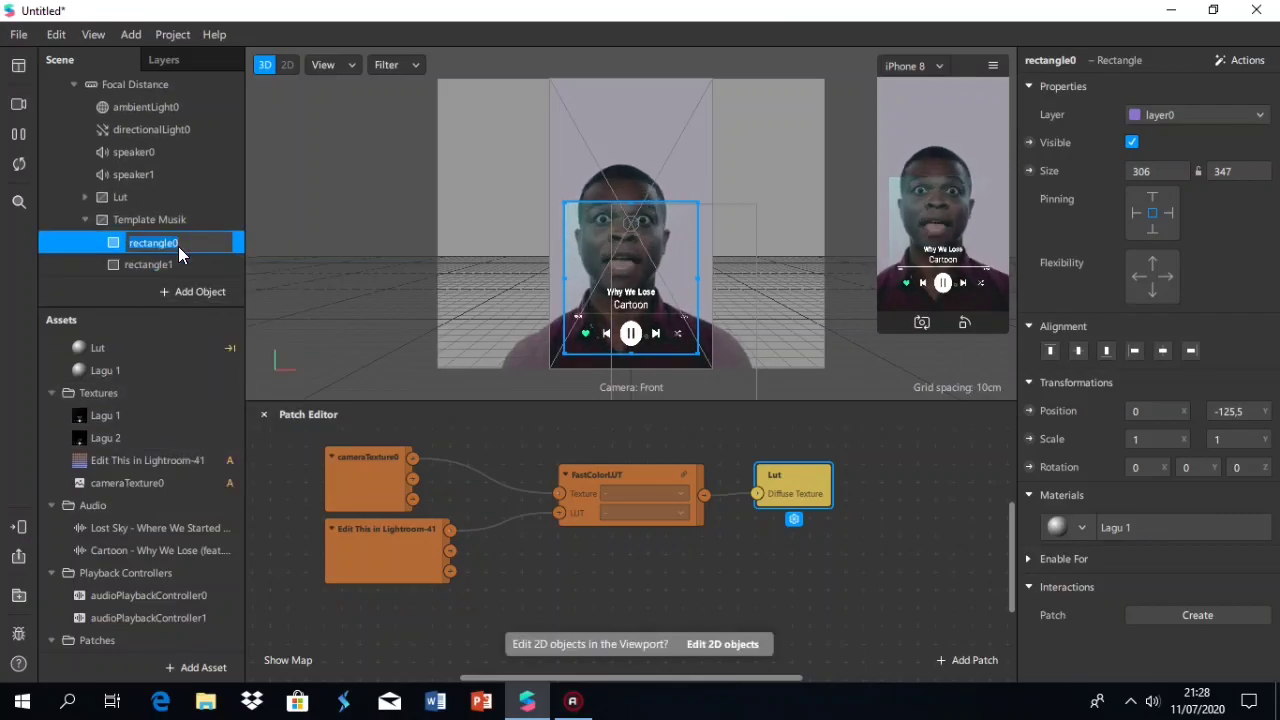
{"action": "type", "text": "Lagu 1"}
{"action": "key", "text": "Return"}
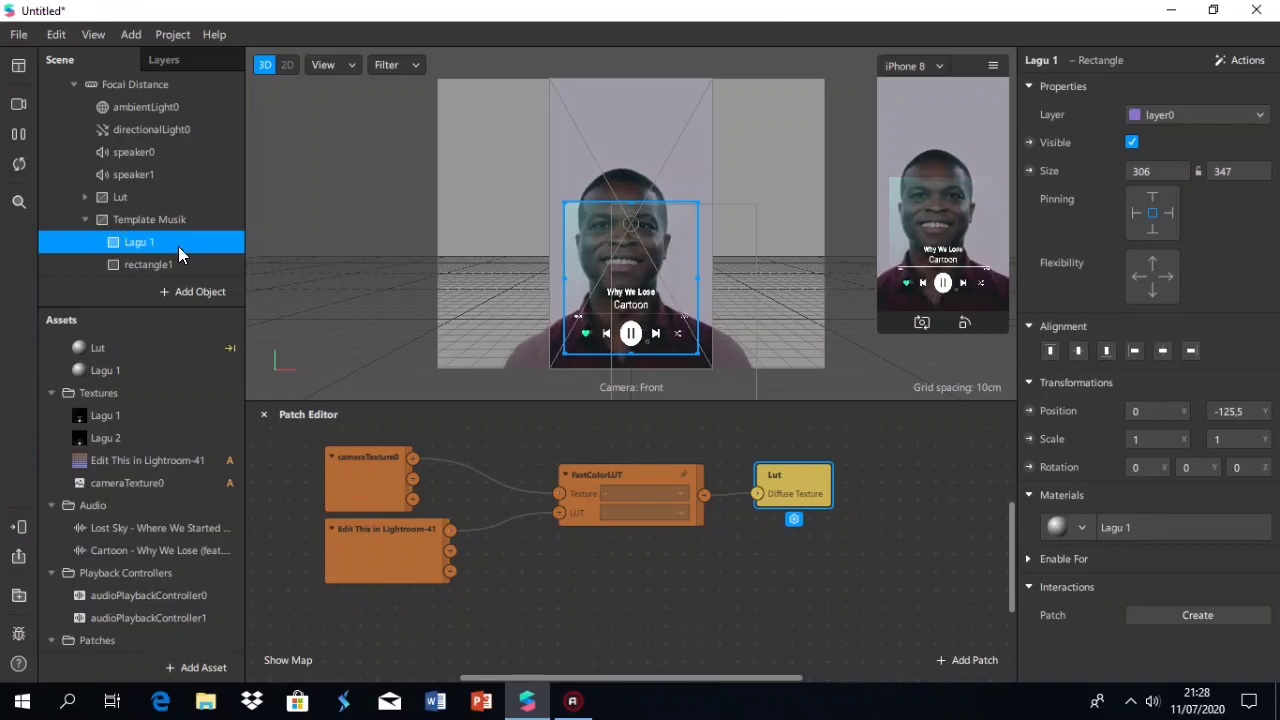
{"action": "double_click", "coordinate": [179, 265]}
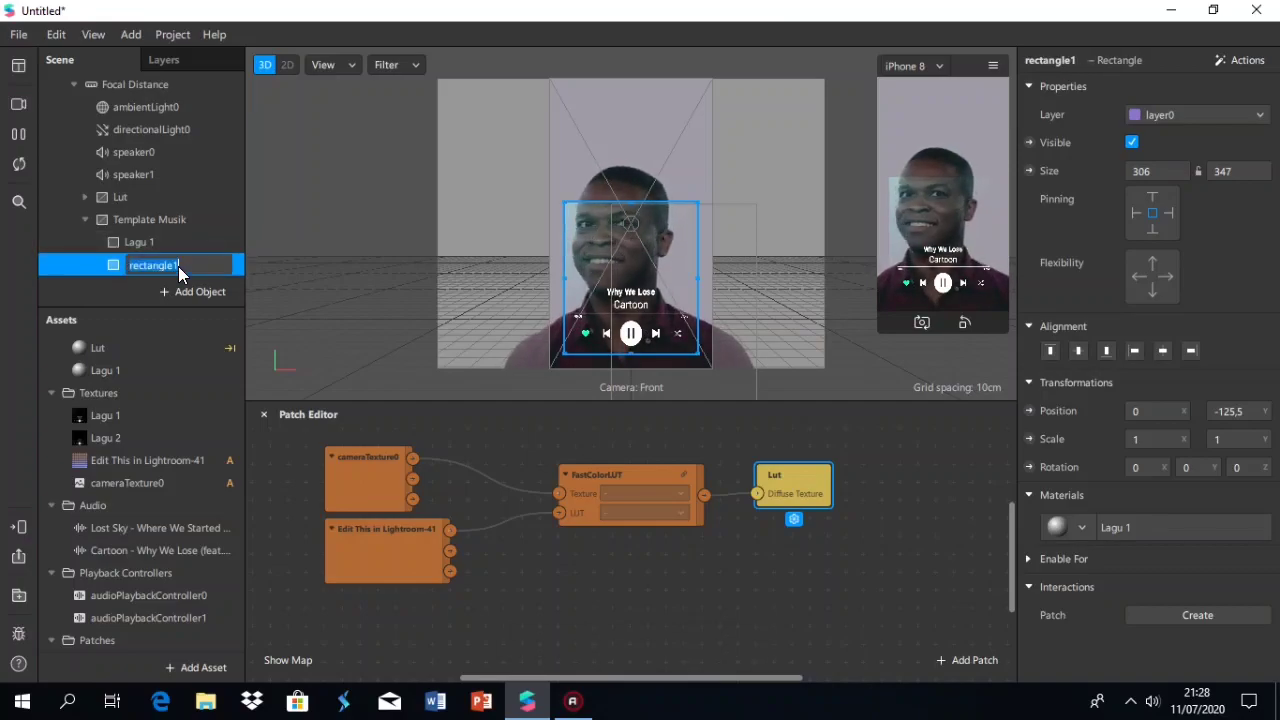
{"action": "type", "text": "Lagu 2"}
{"action": "key", "text": "Return"}
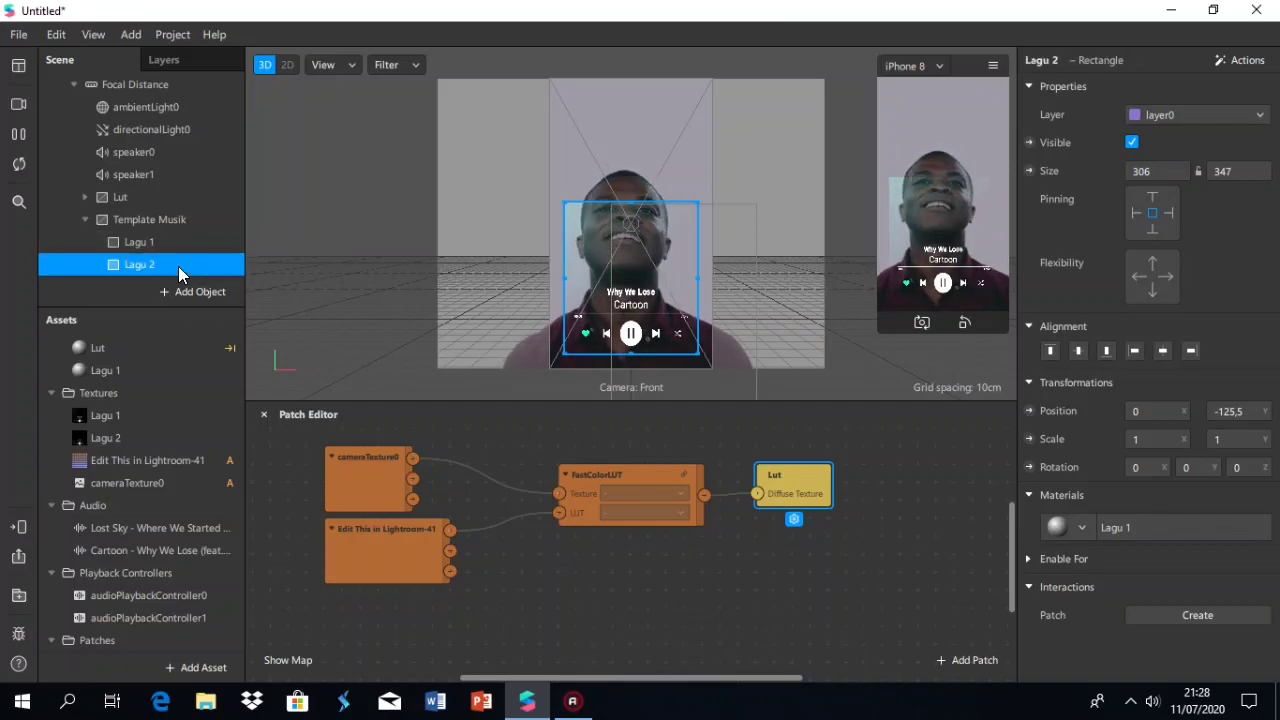
Replace the Lagu 2 rectangle's material with a new material named Lagu 2
{"action": "left_click", "coordinate": [1084, 524]}
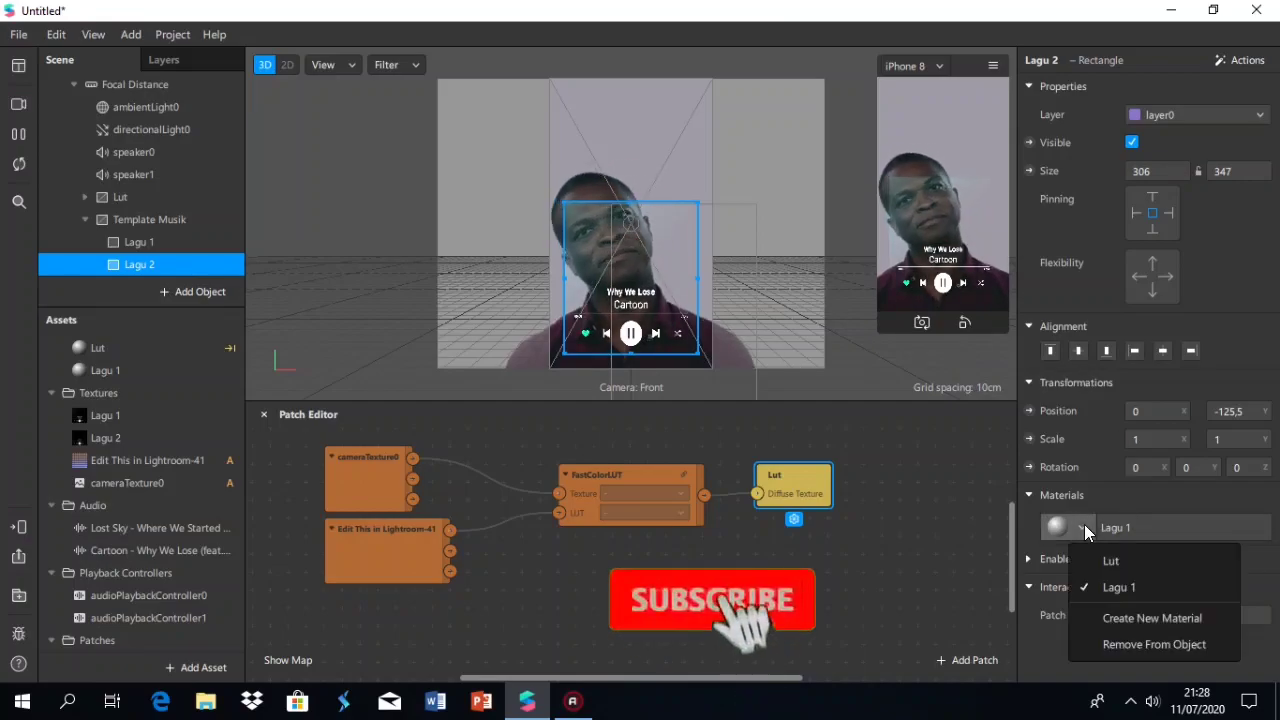
{"action": "left_click", "coordinate": [1150, 620]}
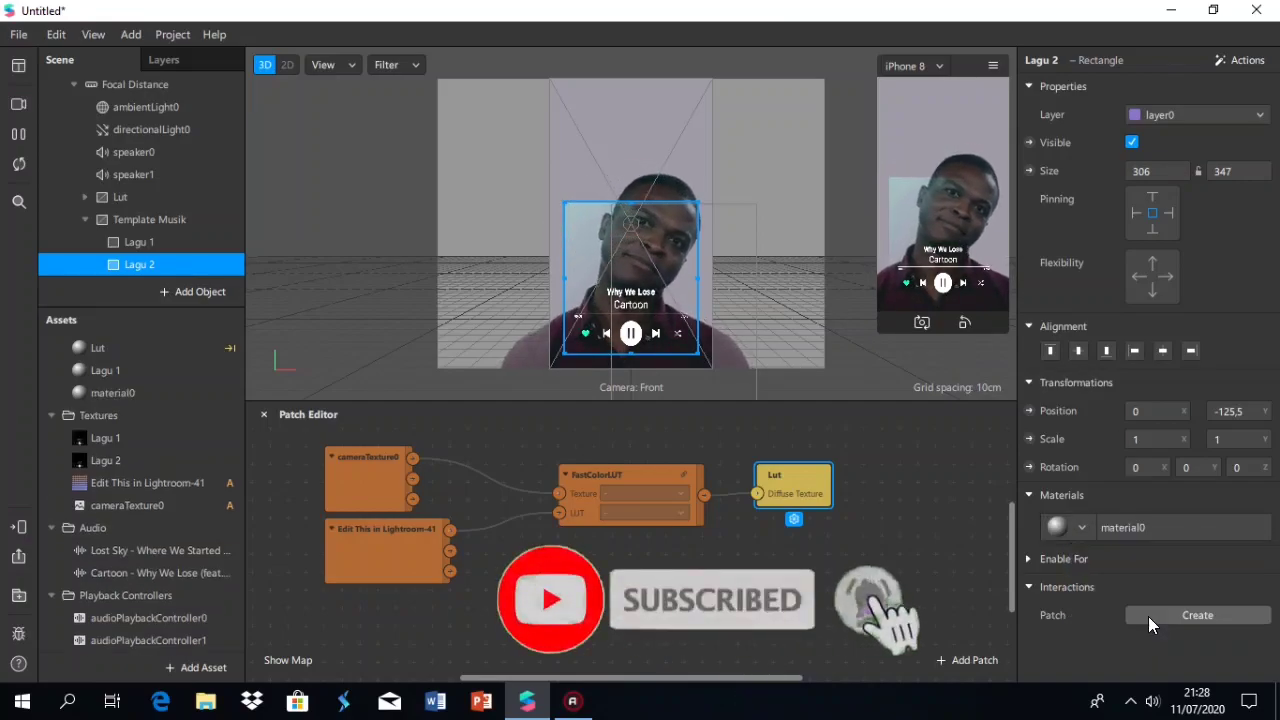
{"action": "left_click", "coordinate": [134, 398]}
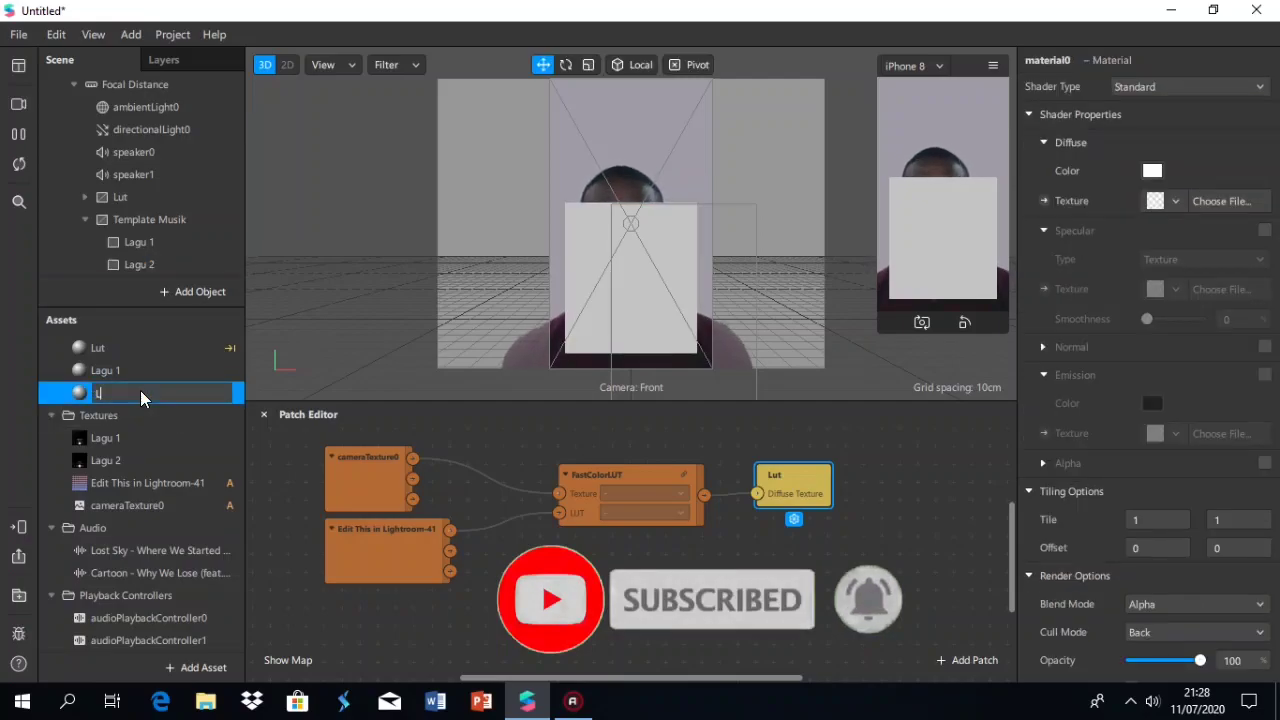
{"action": "type", "text": "Lagu 2"}
{"action": "key", "text": "Return"}
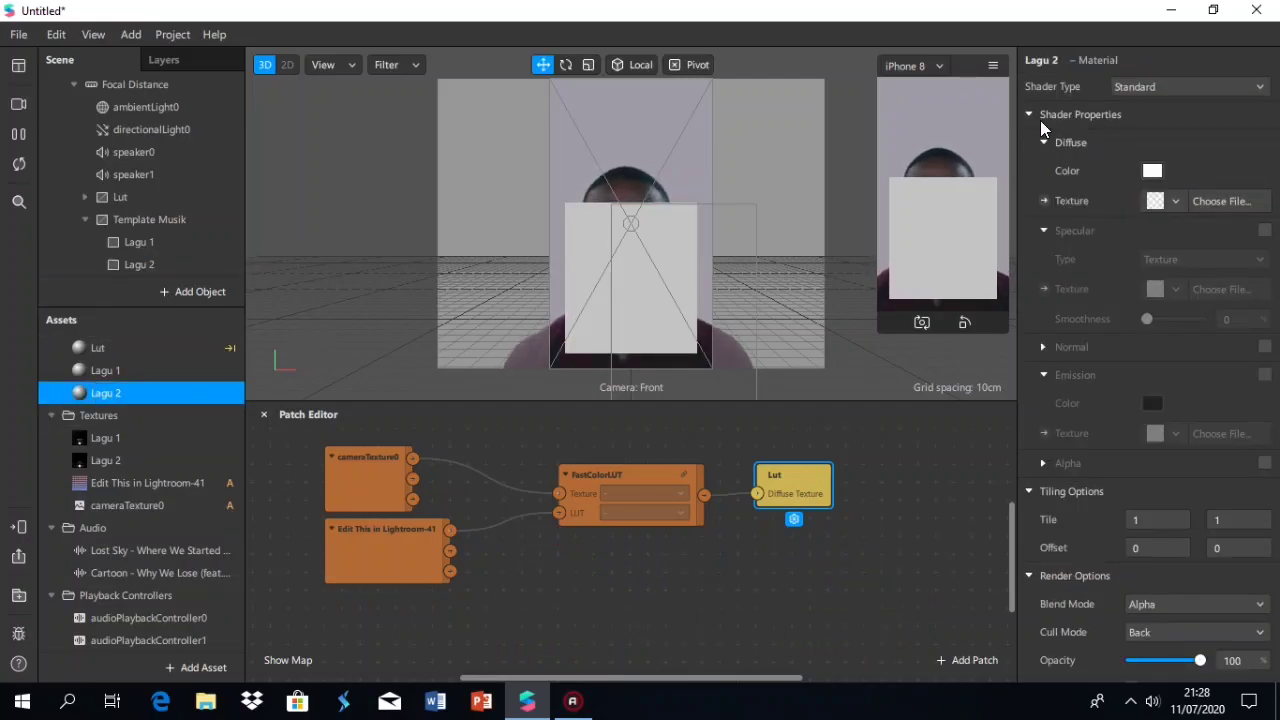
Set the Lagu 2 material to the Flat shader with Add blend mode and the texture Lagu 2
{"action": "left_click", "coordinate": [1160, 87]}
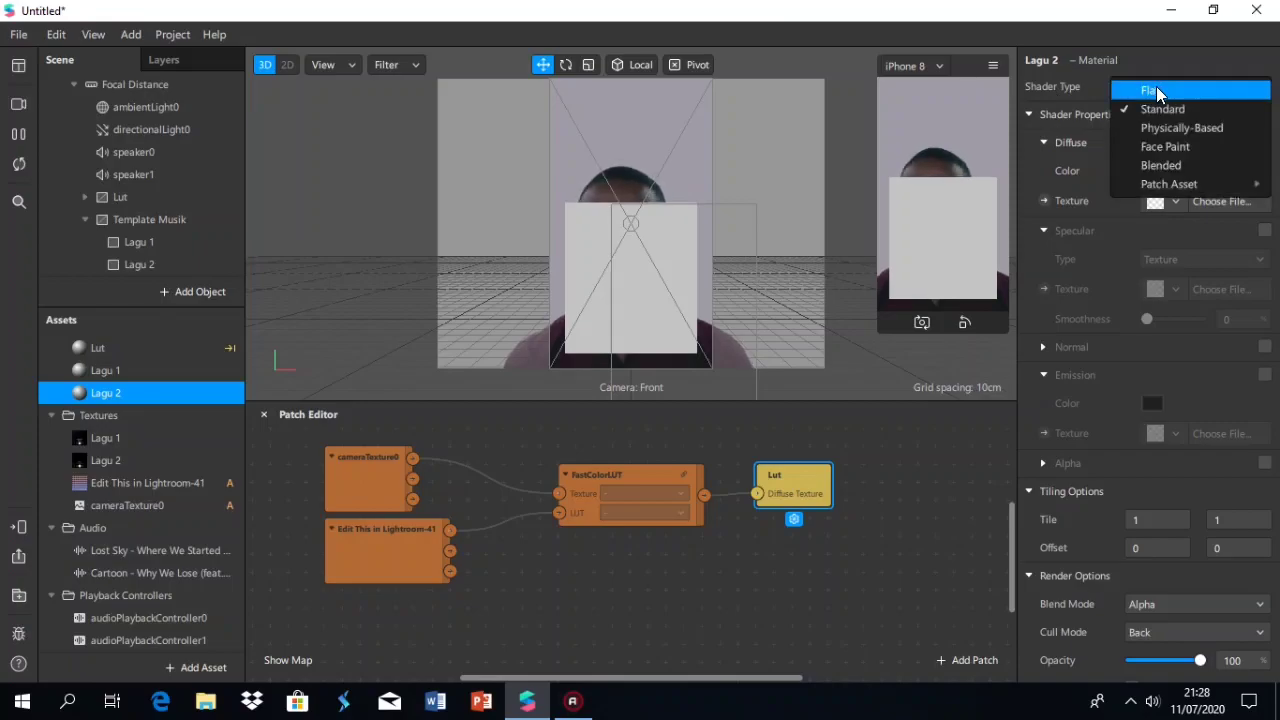
{"action": "left_click", "coordinate": [1156, 86]}
{"action": "left_click", "coordinate": [1186, 400]}
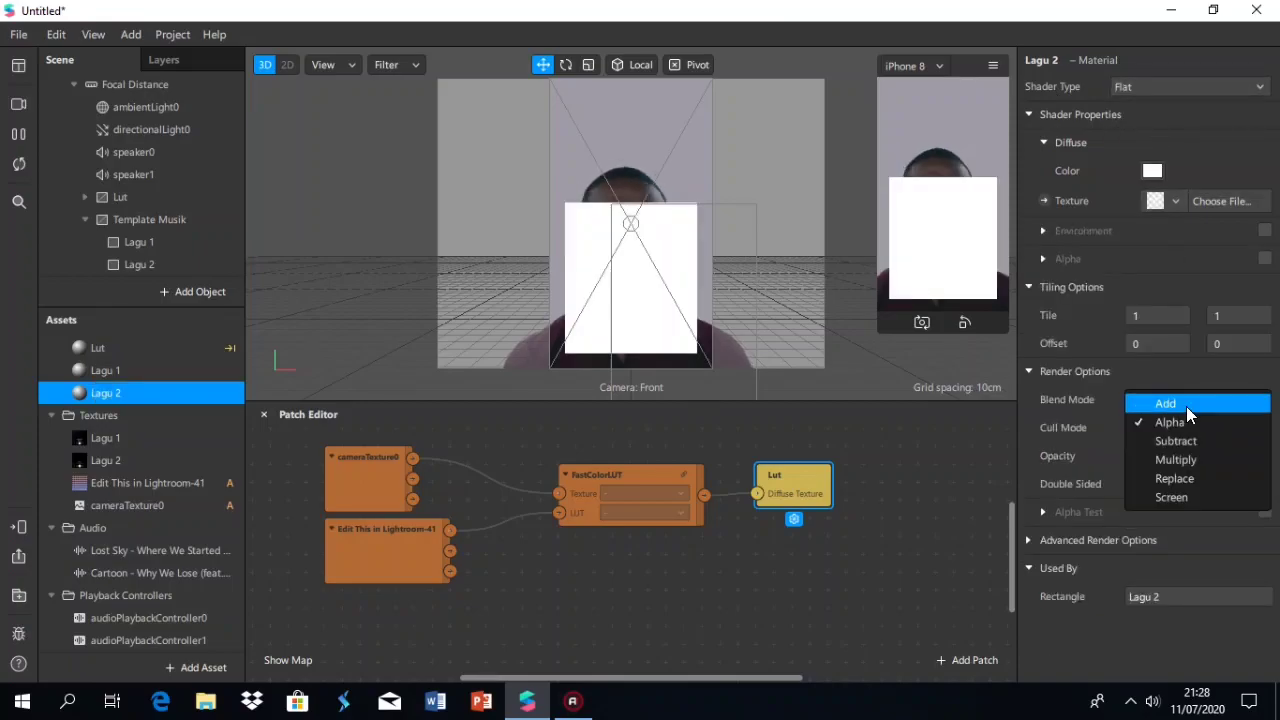
{"action": "left_click", "coordinate": [1186, 404]}
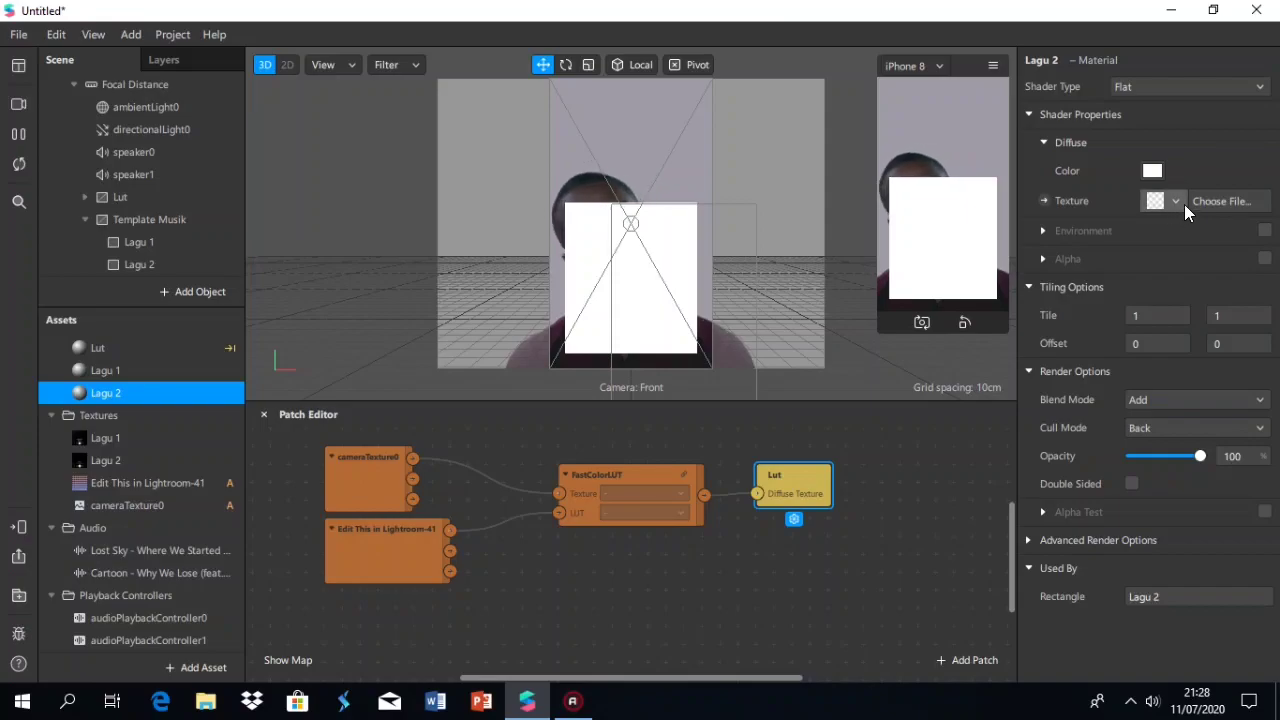
{"action": "left_click", "coordinate": [1182, 202]}
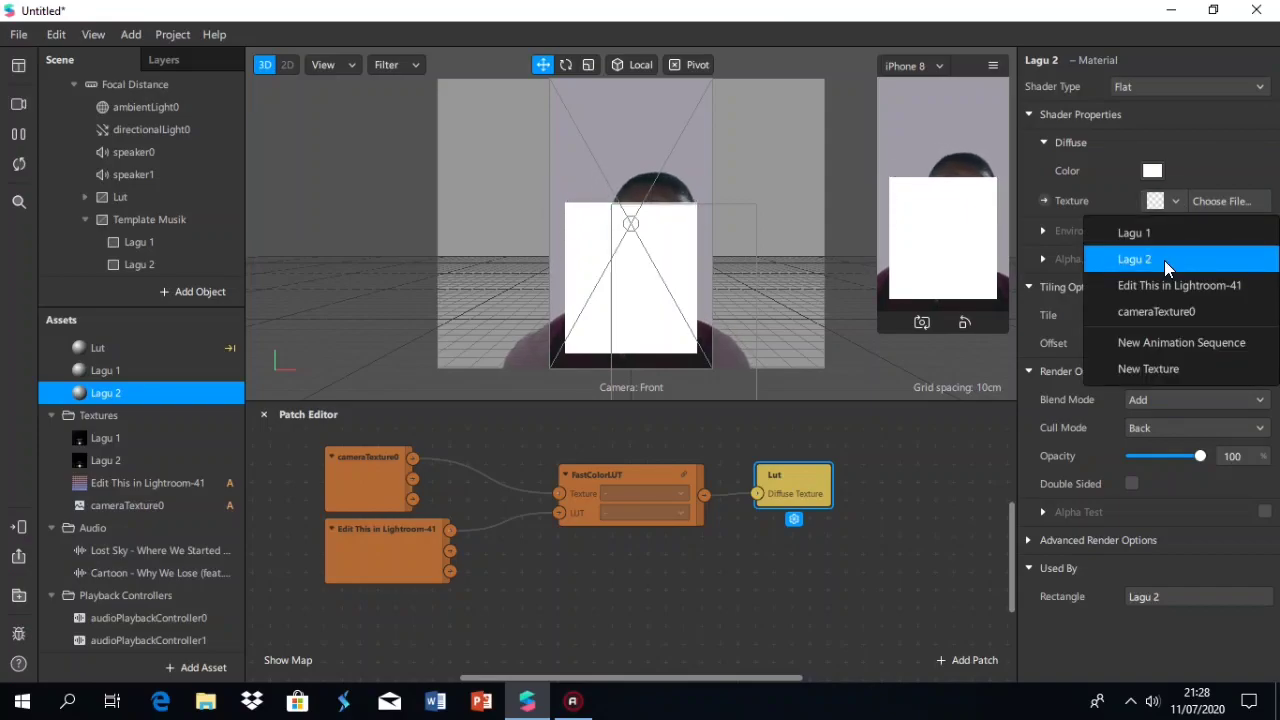
{"action": "left_click", "coordinate": [1164, 260]}
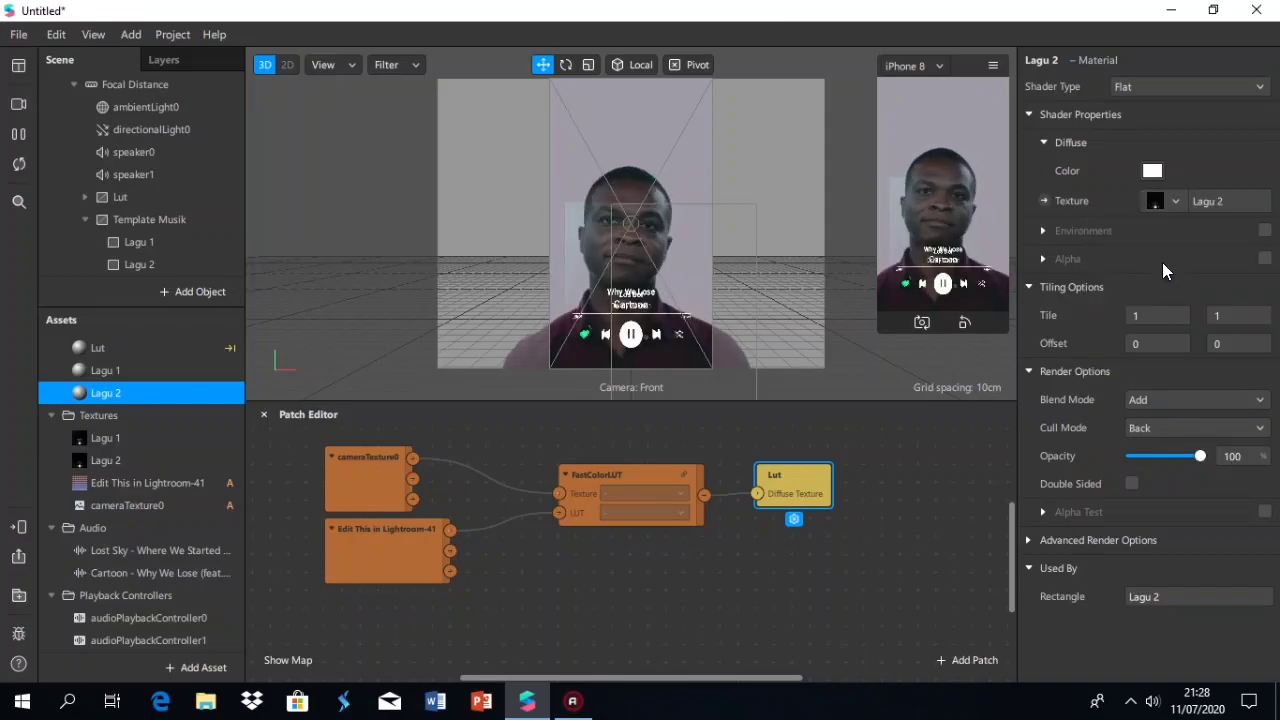
Turn off Use Depth Test in the advanced render options of the Lagu 2 and Lagu 1 materials
{"action": "left_click", "coordinate": [1029, 540]}
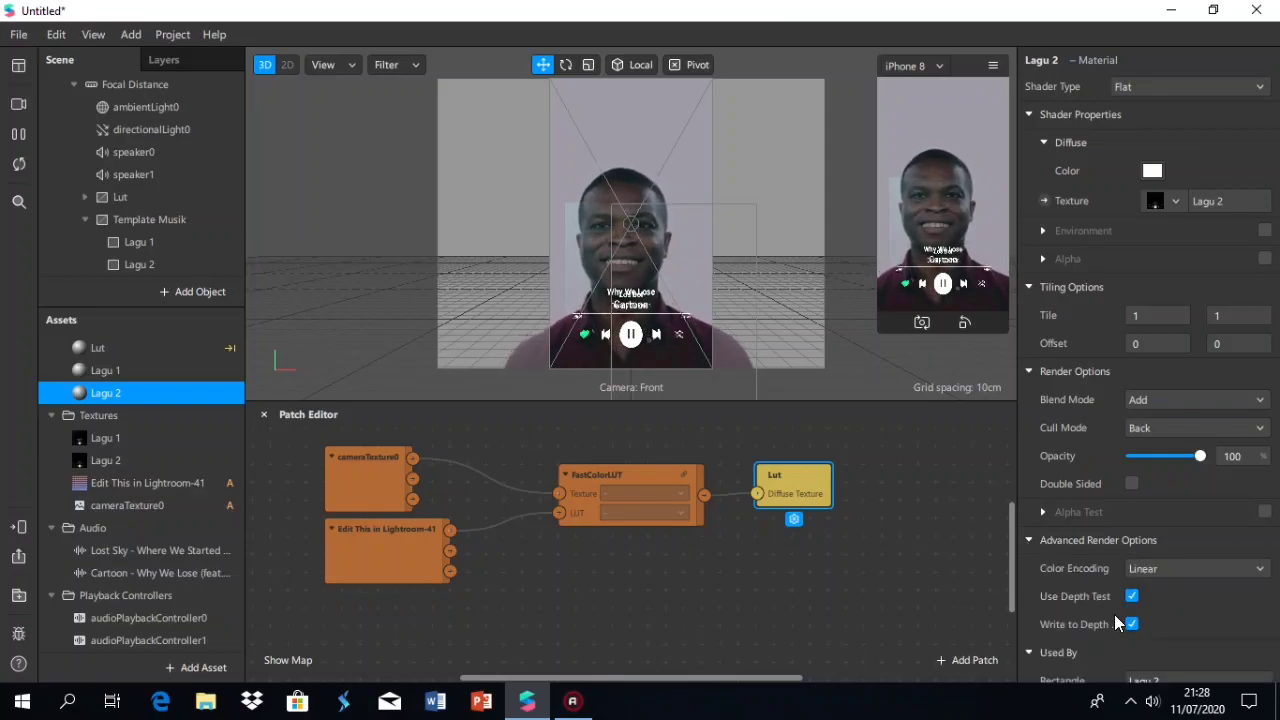
{"action": "left_click", "coordinate": [1131, 596]}
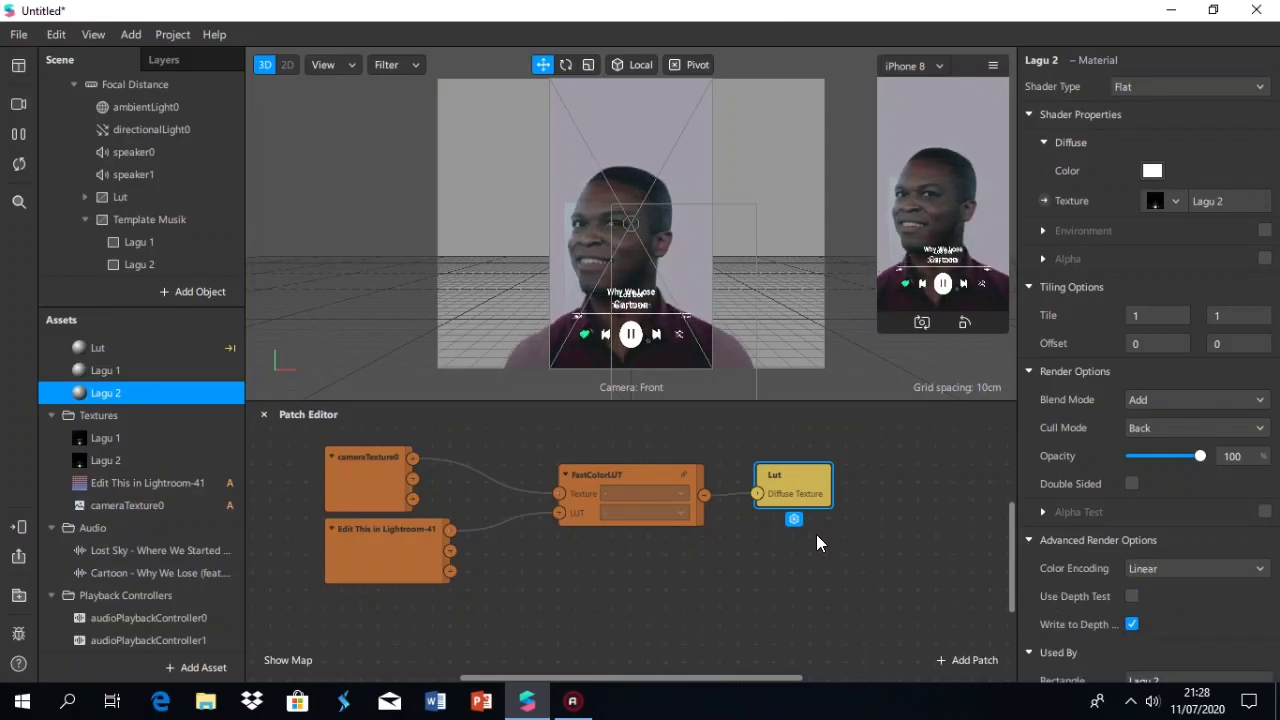
{"action": "left_click", "coordinate": [122, 372]}
{"action": "left_click", "coordinate": [1029, 540]}
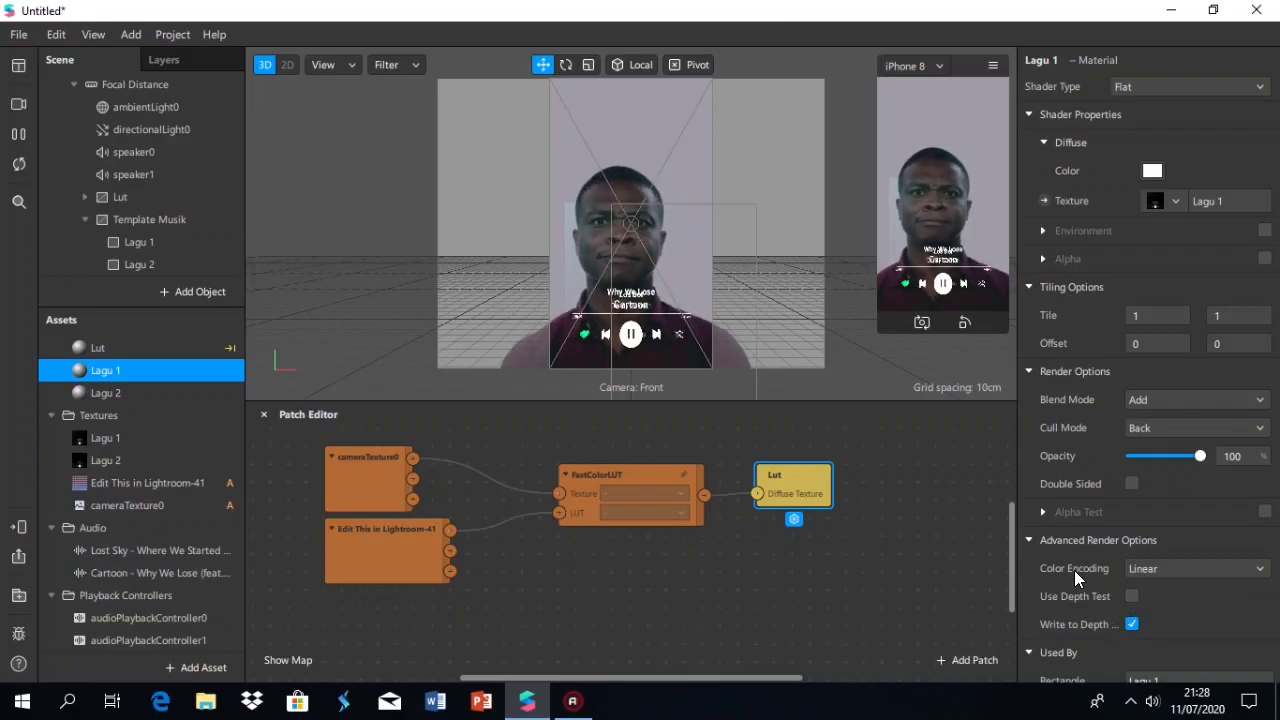
{"action": "left_click", "coordinate": [1029, 540]}
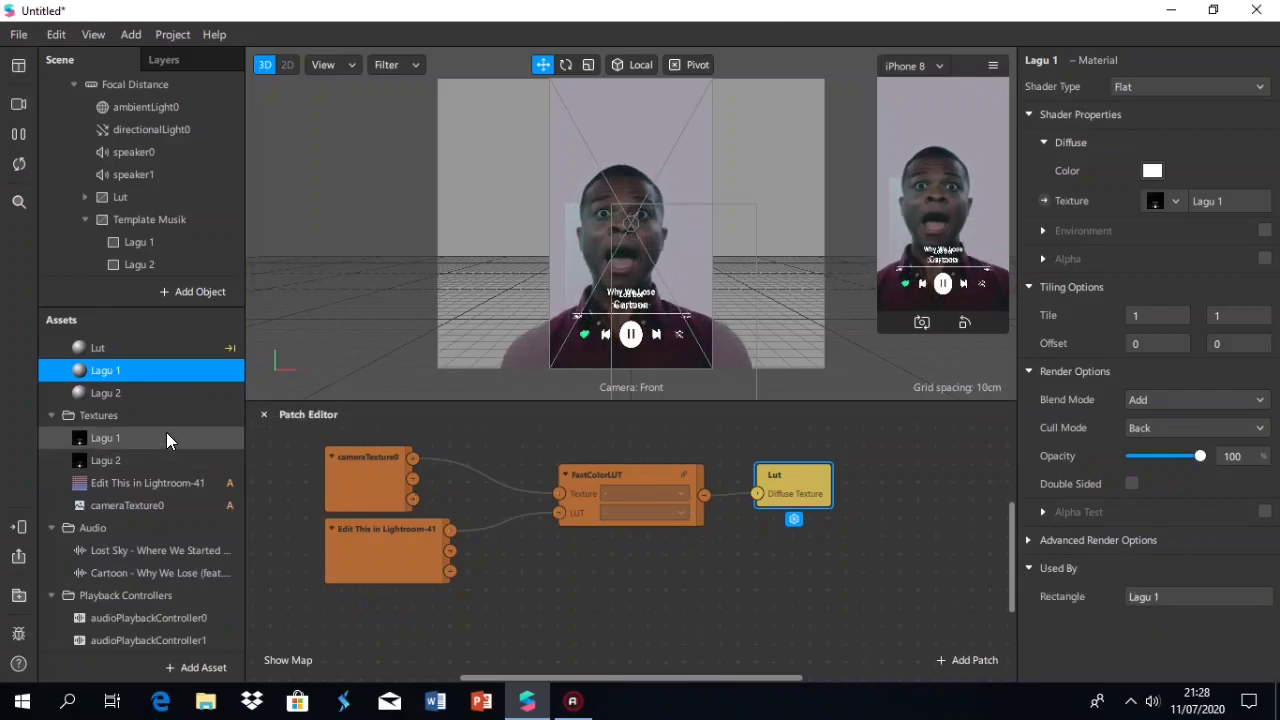
{"action": "scroll", "coordinate": [166, 428], "scroll_direction": "down", "scroll_amount": 1}
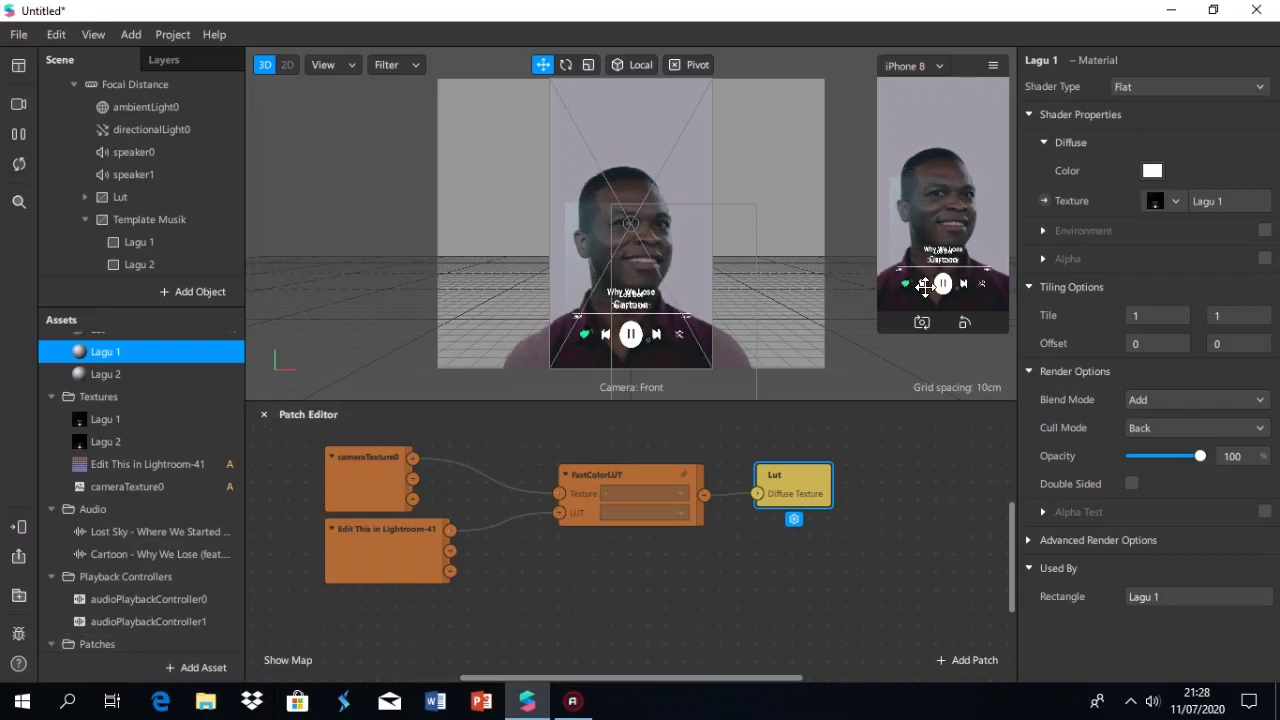
Add a Screen Tap patch to the patch graph
{"action": "left_click", "coordinate": [961, 662]}
{"action": "type", "text": "svi"}
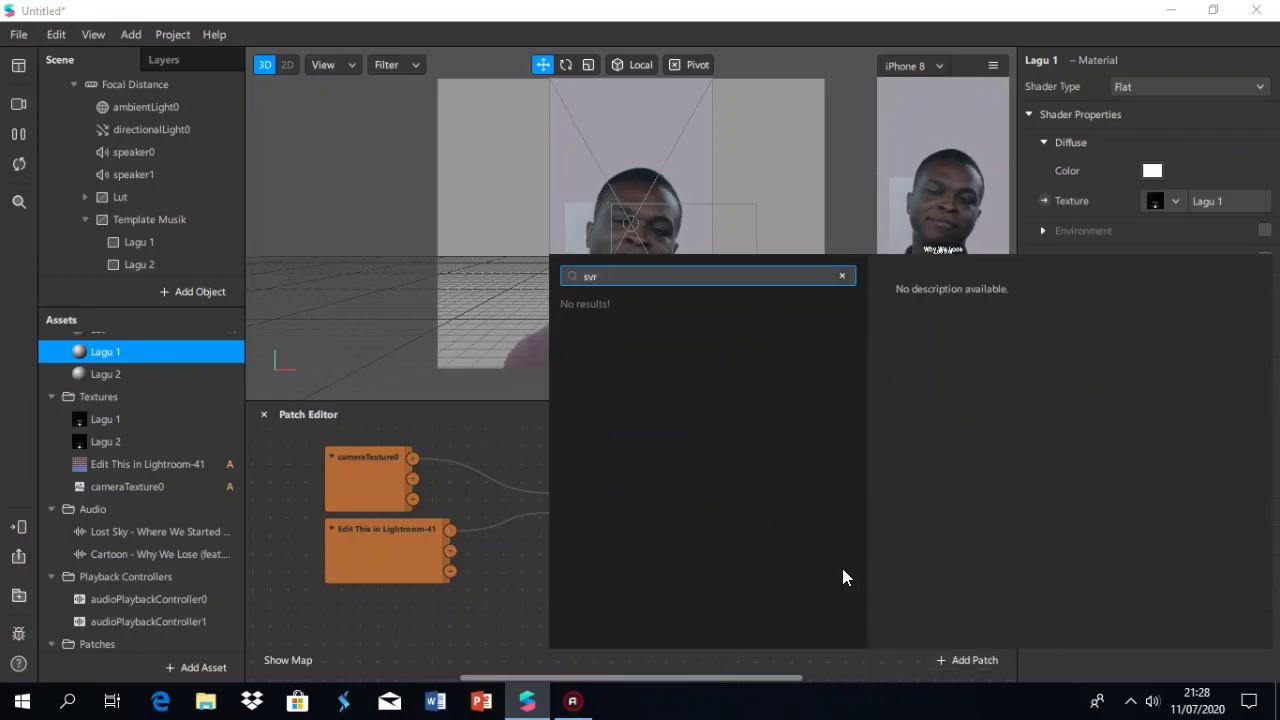
{"action": "key", "text": "BackSpace"}
{"action": "key", "text": "BackSpace"}
{"action": "type", "text": "c"}
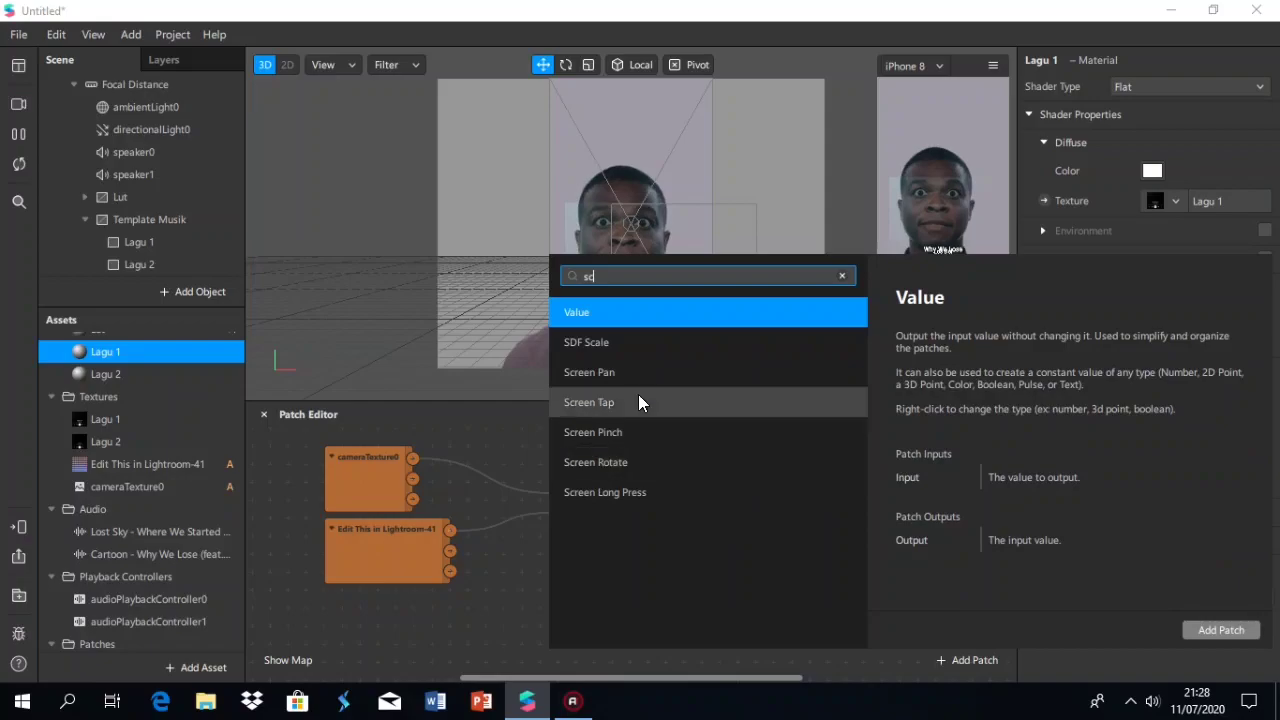
{"action": "left_click", "coordinate": [680, 402]}
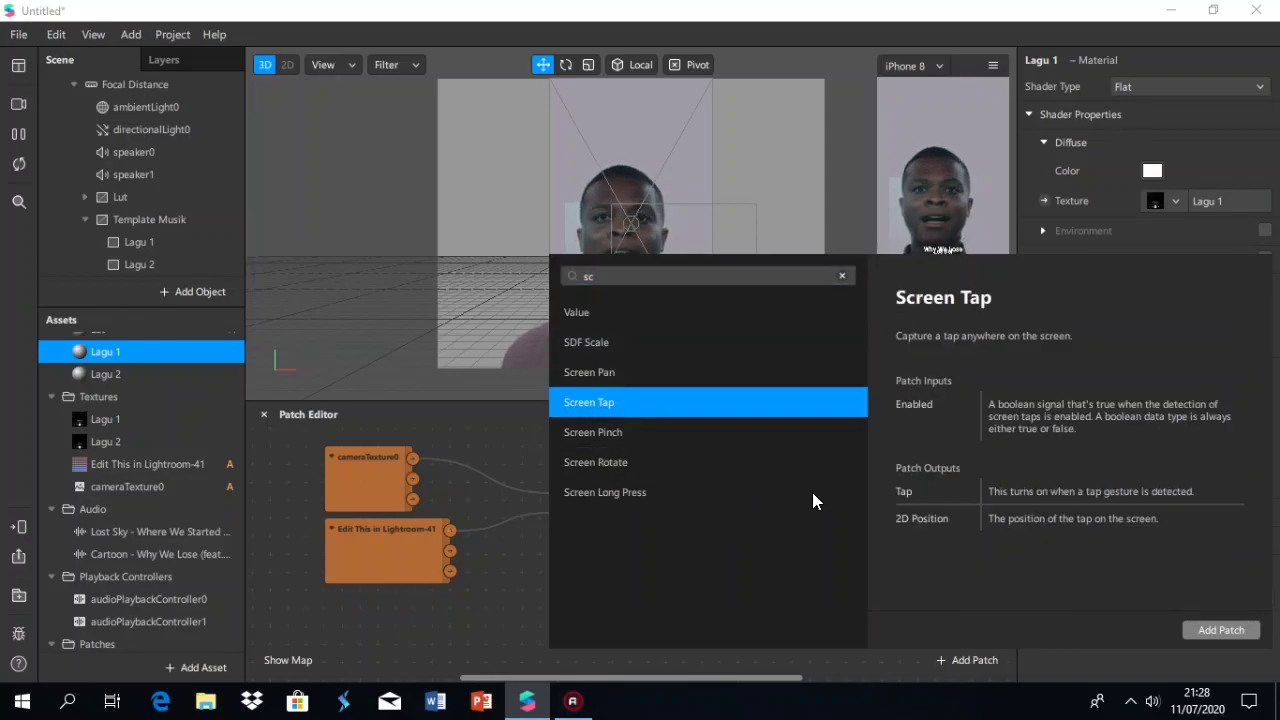
{"action": "left_click", "coordinate": [1218, 630]}
Add a Counter patch whose Increase input is driven by the Screen Tap patch's Tap output
{"action": "mouse_move", "coordinate": [424, 633]}
{"action": "left_mouse_down"}
{"action": "mouse_move", "coordinate": [352, 620]}
{"action": "mouse_move", "coordinate": [456, 624]}
{"action": "mouse_move", "coordinate": [444, 618]}
{"action": "left_mouse_up"}
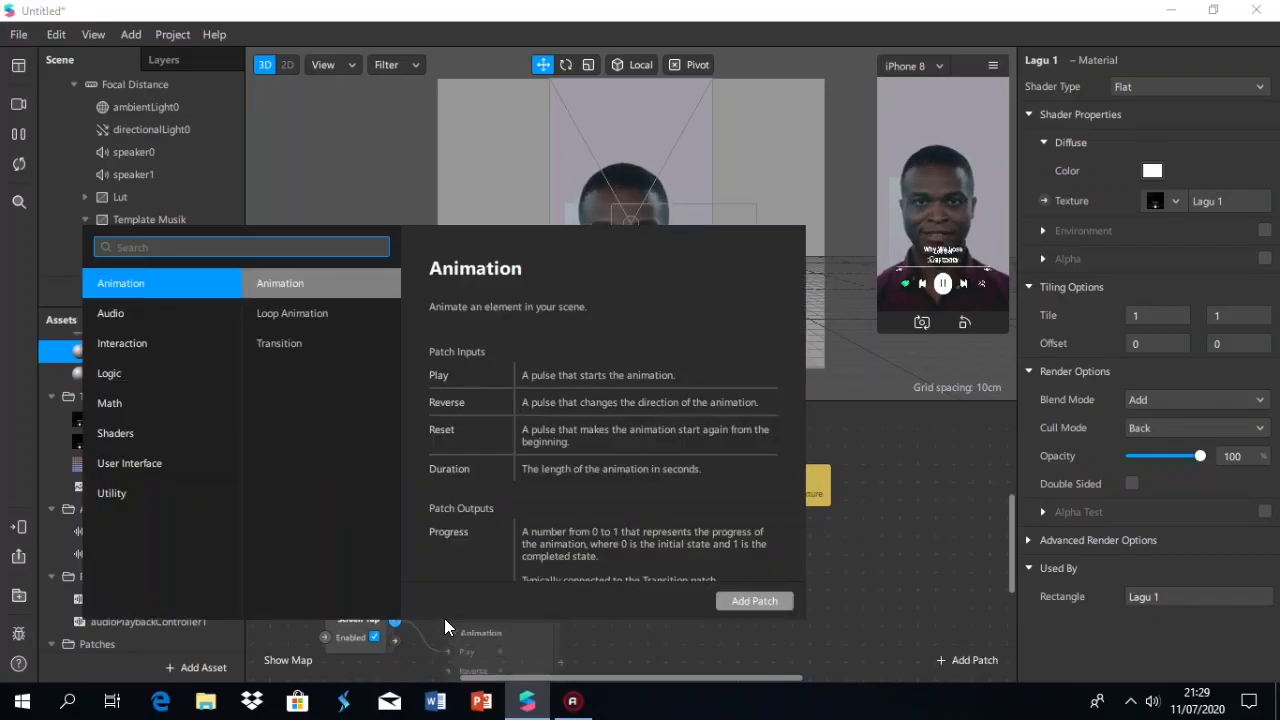
{"action": "type", "text": "coun"}
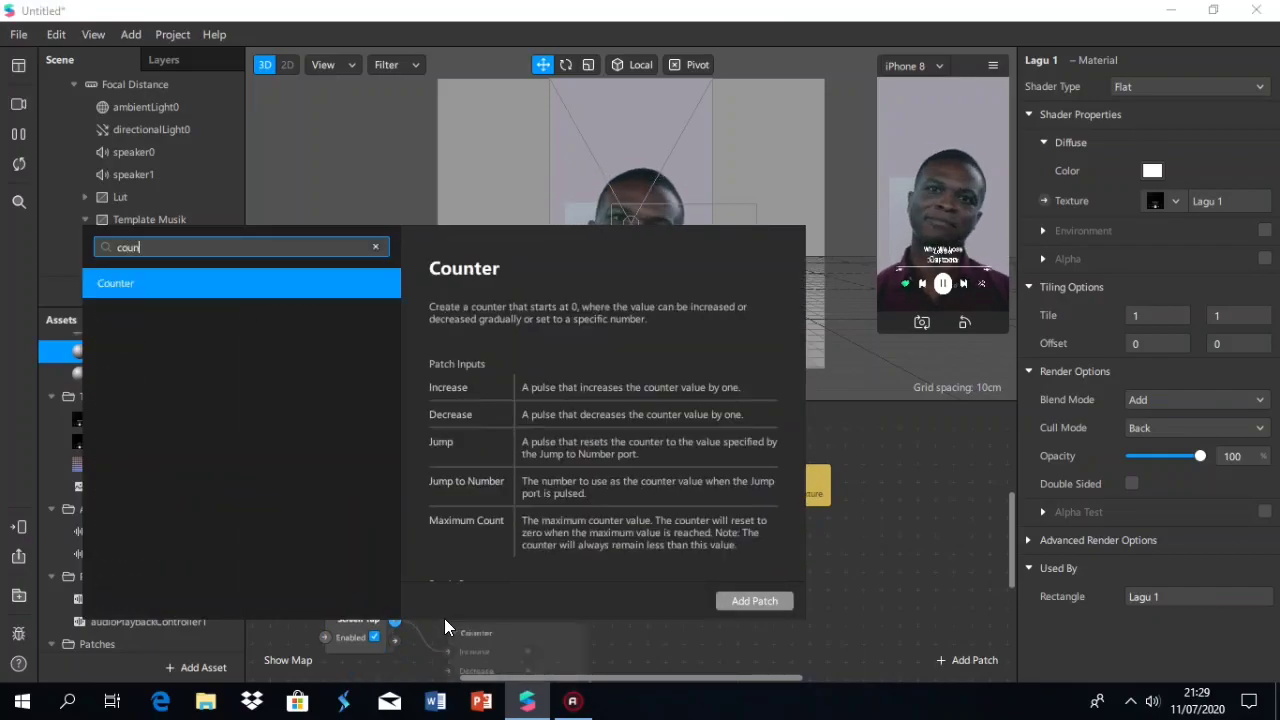
{"action": "left_click", "coordinate": [758, 600]}
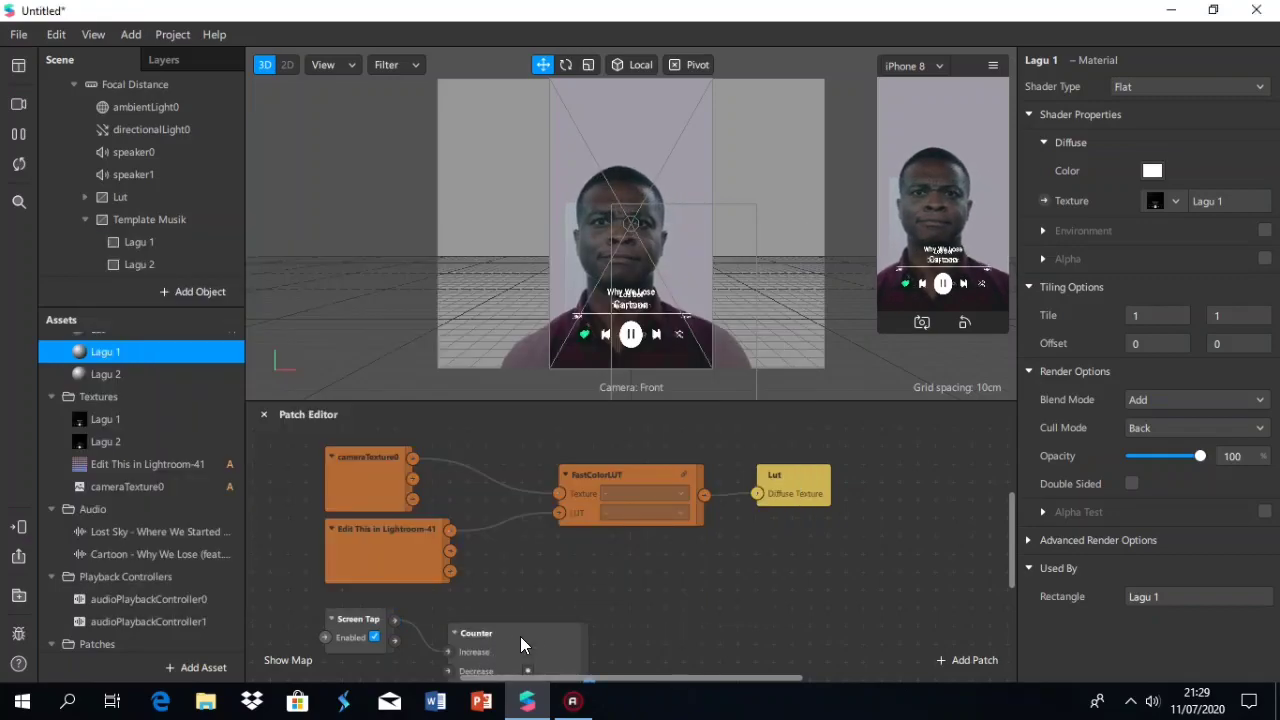
Place the Counter patch beside the Screen Tap patch and set its Maximum Count to 3
{"action": "left_click_drag", "start_coordinate": [520, 634], "coordinate": [502, 606]}
{"action": "scroll", "coordinate": [504, 603], "scroll_direction": "down", "scroll_amount": 2}
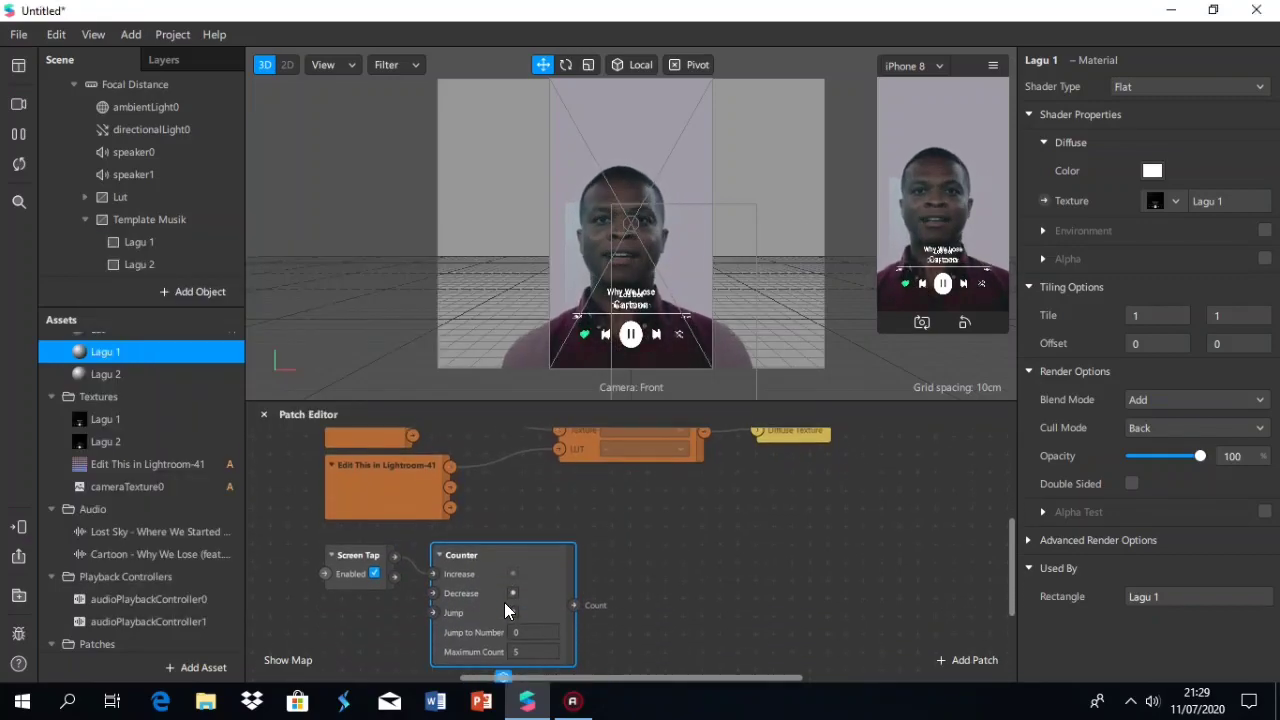
{"action": "scroll", "coordinate": [506, 602], "scroll_direction": "down", "scroll_amount": 1}
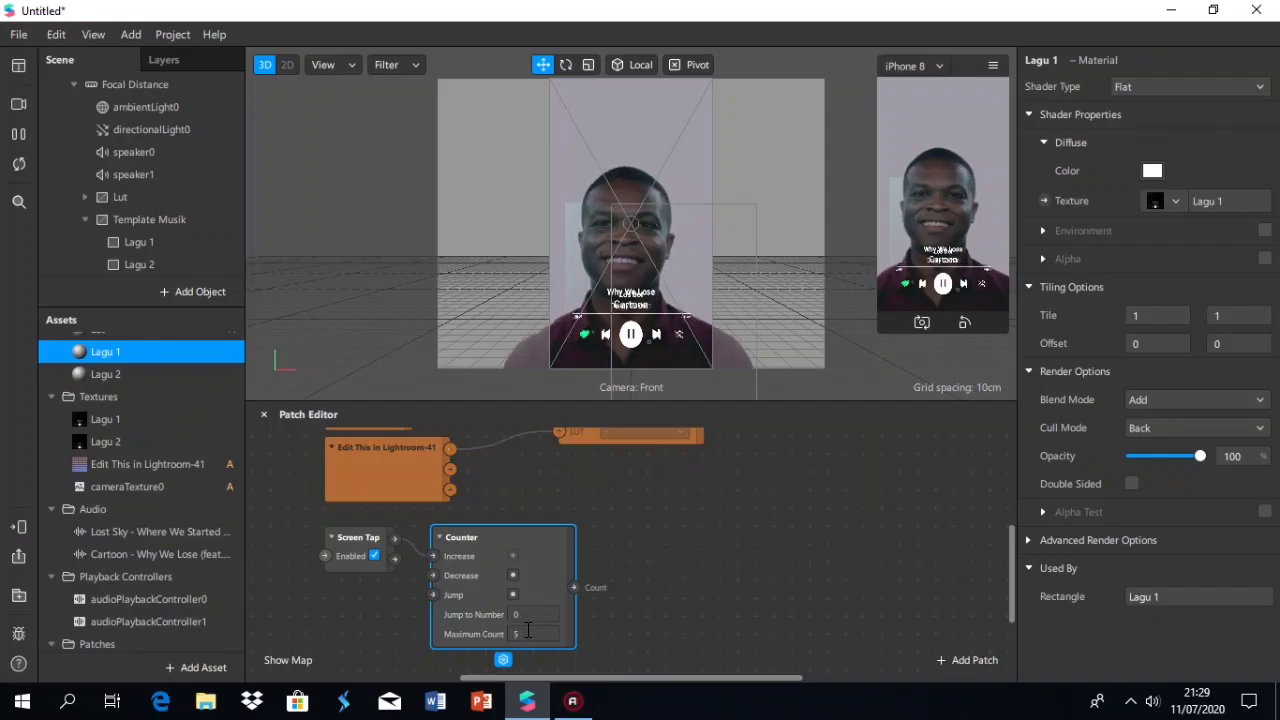
{"action": "double_click", "coordinate": [528, 632]}
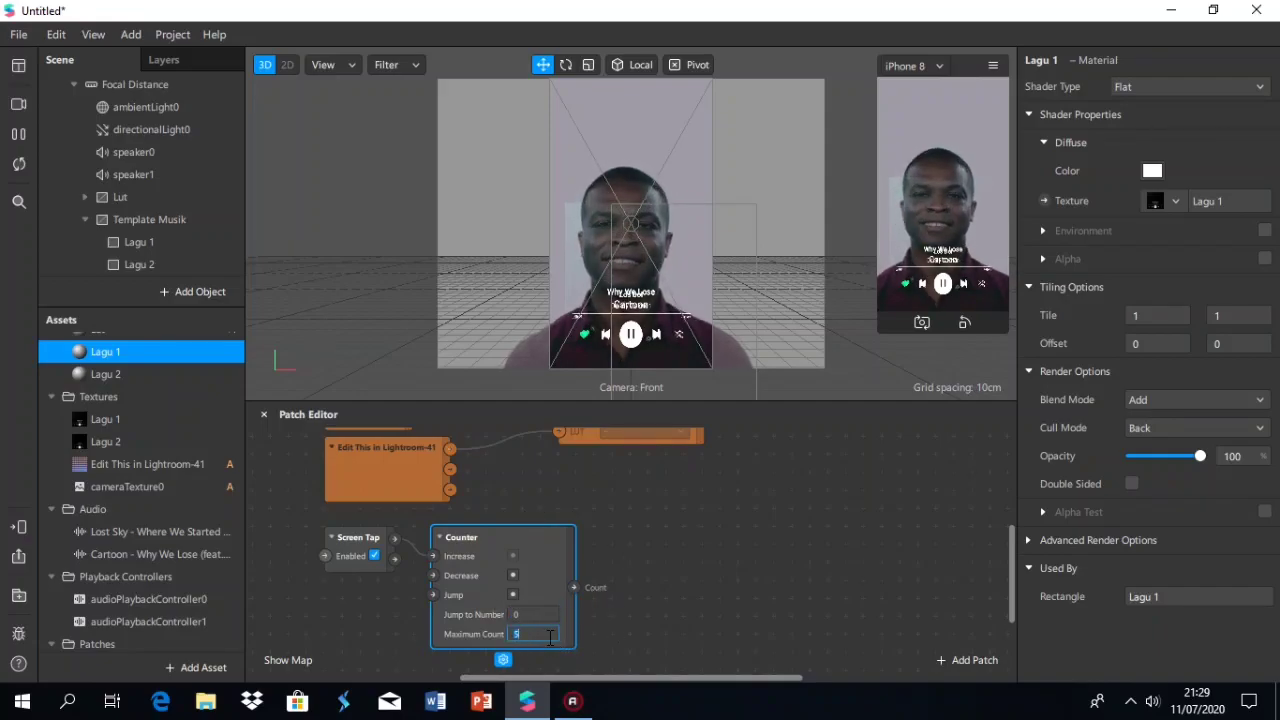
{"action": "type", "text": "3"}
{"action": "left_click", "coordinate": [598, 614]}
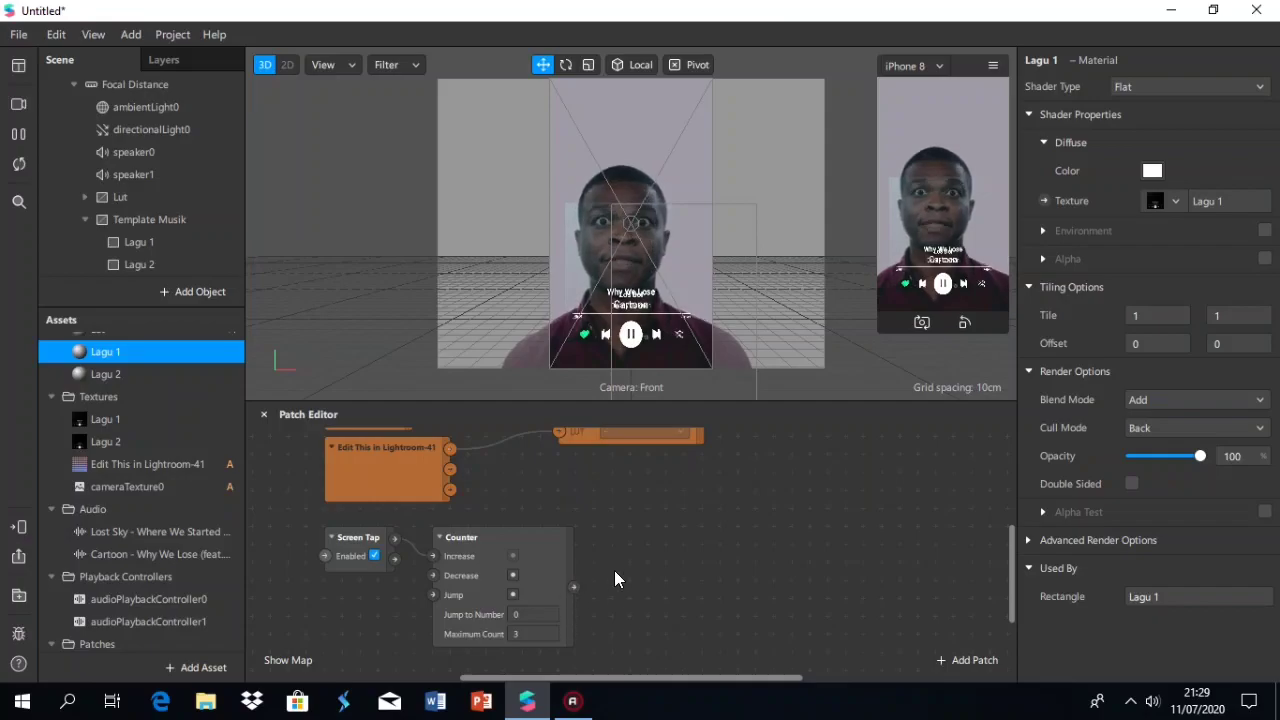
Try Maximum Count values of 5 and 4 on the Counter patch and restore it to 3
{"action": "left_click", "coordinate": [528, 634]}
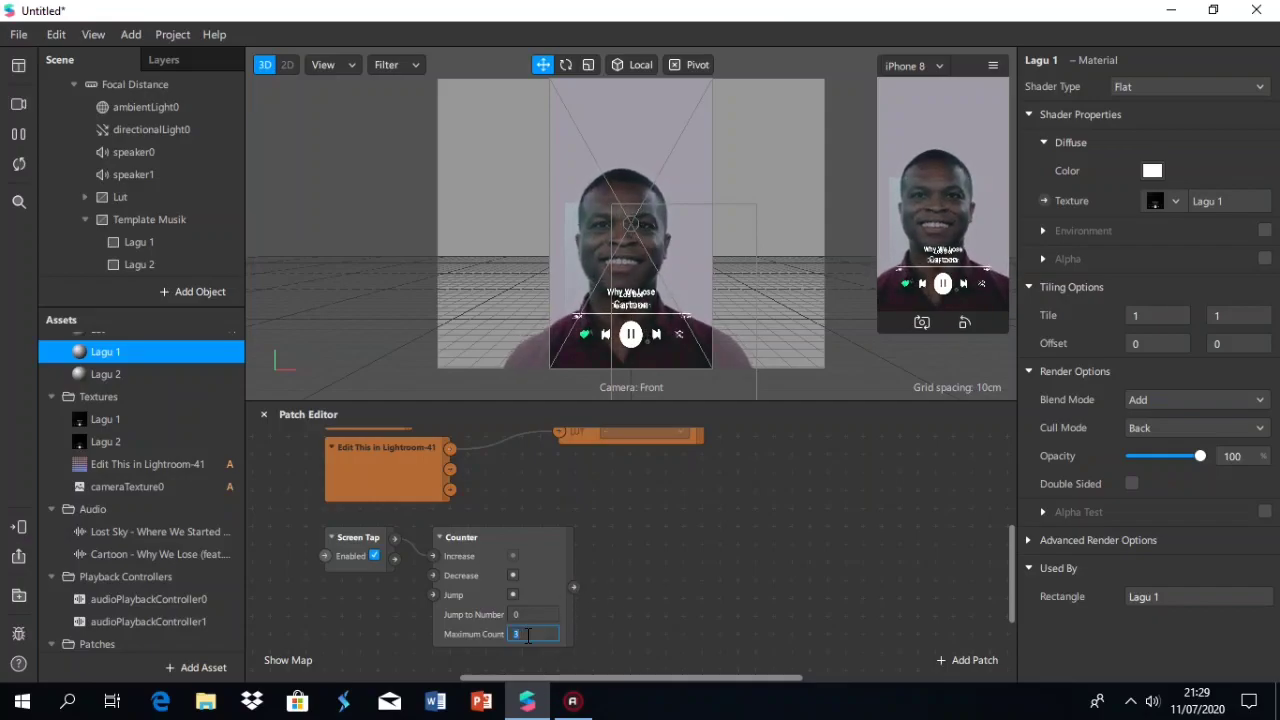
{"action": "left_click", "coordinate": [676, 628]}
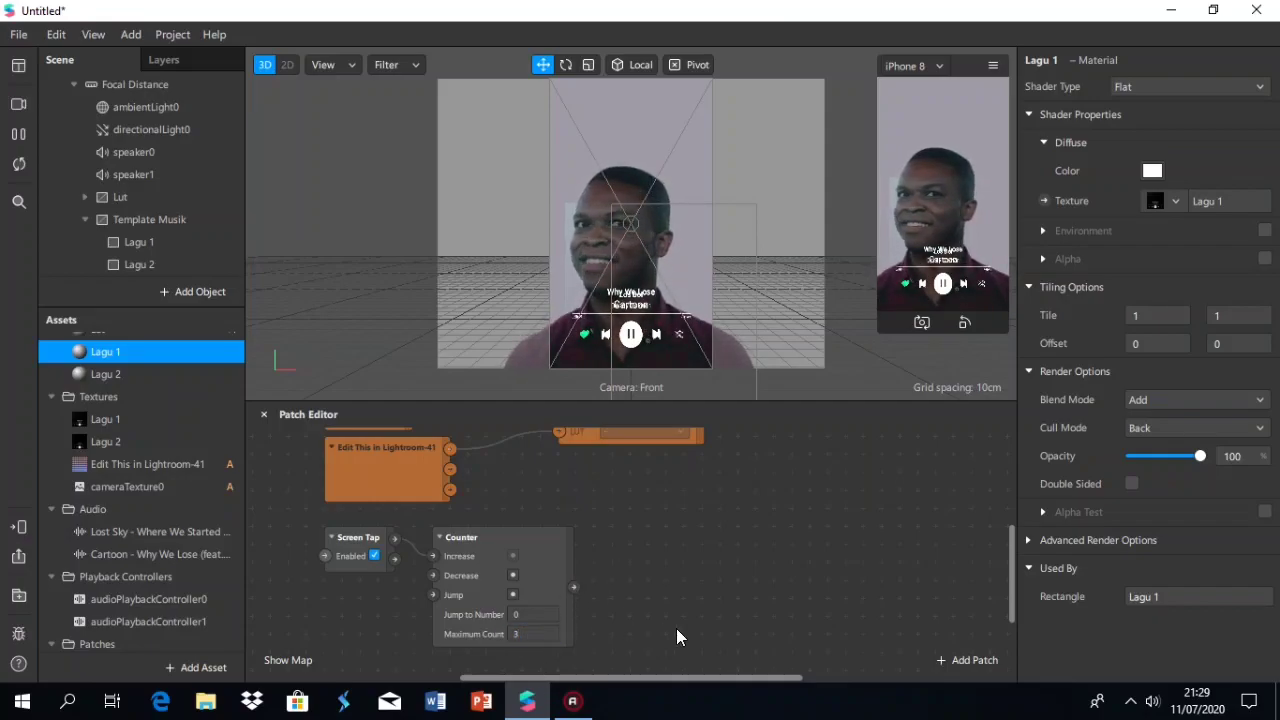
{"action": "left_click", "coordinate": [553, 636]}
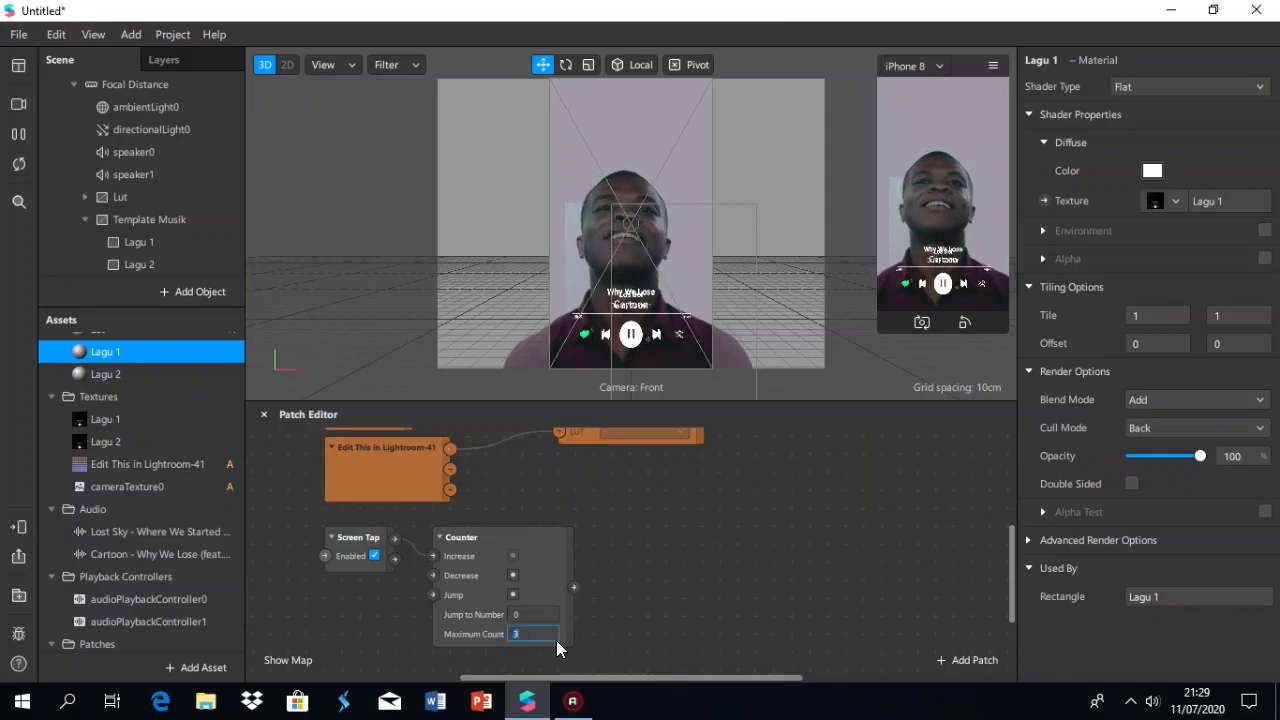
{"action": "left_click", "coordinate": [638, 612]}
{"action": "left_click", "coordinate": [542, 634]}
{"action": "type", "text": "5"}
{"action": "key", "text": "BackSpace"}
{"action": "type", "text": "4"}
{"action": "key", "text": "BackSpace"}
{"action": "type", "text": "3"}
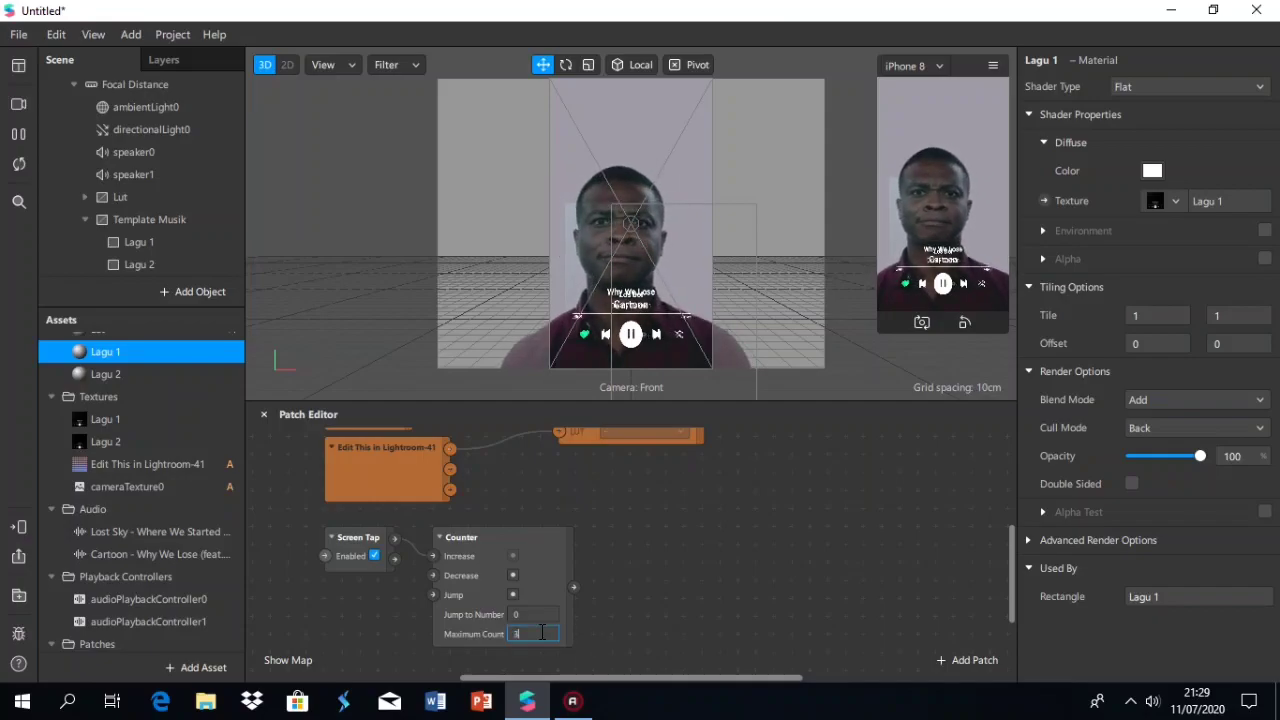
{"action": "left_click", "coordinate": [666, 600]}
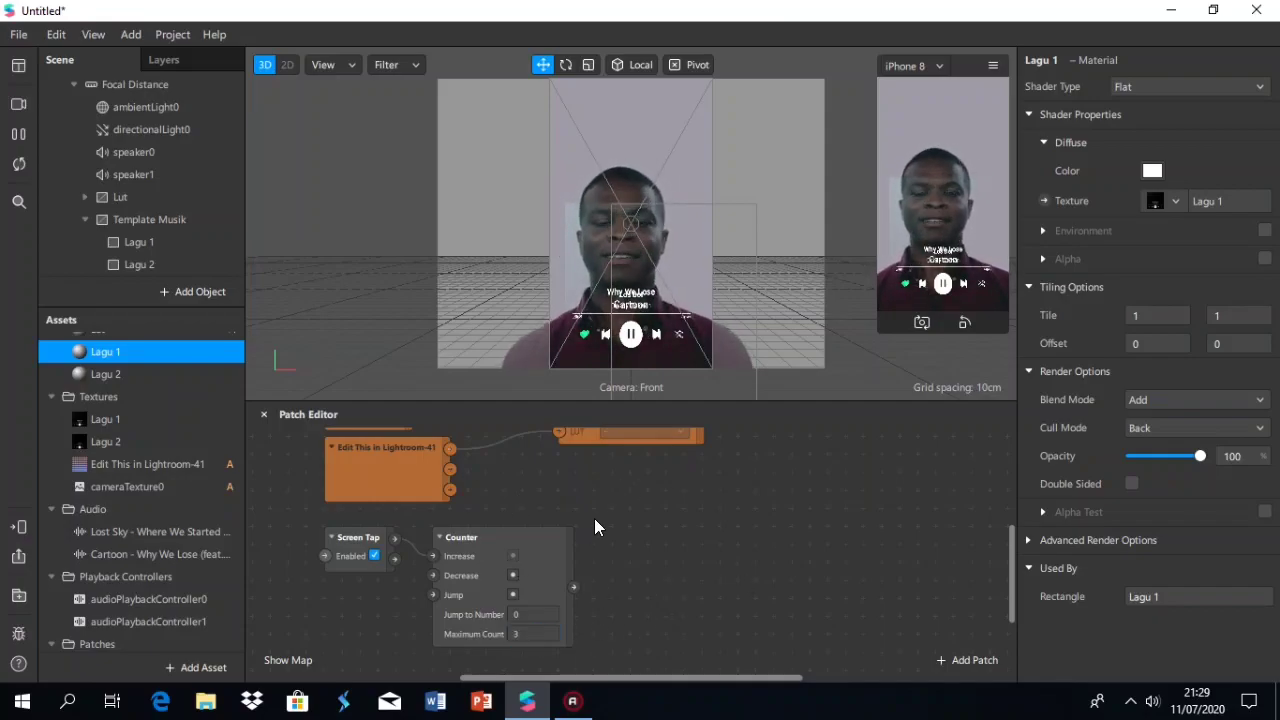
Add an Equals Exactly patch fed by the Counter's Count output and place it beside the Counter
{"action": "left_click_drag", "start_coordinate": [624, 590], "coordinate": [628, 580]}
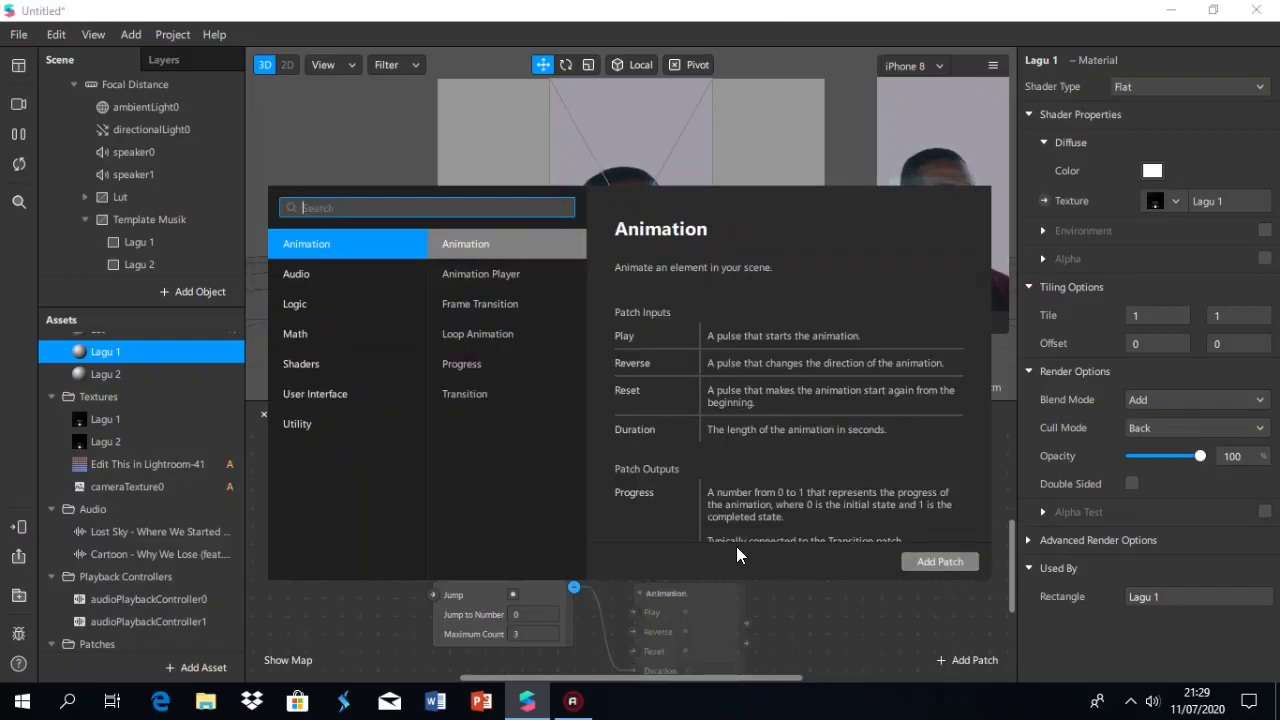
{"action": "type", "text": "eq"}
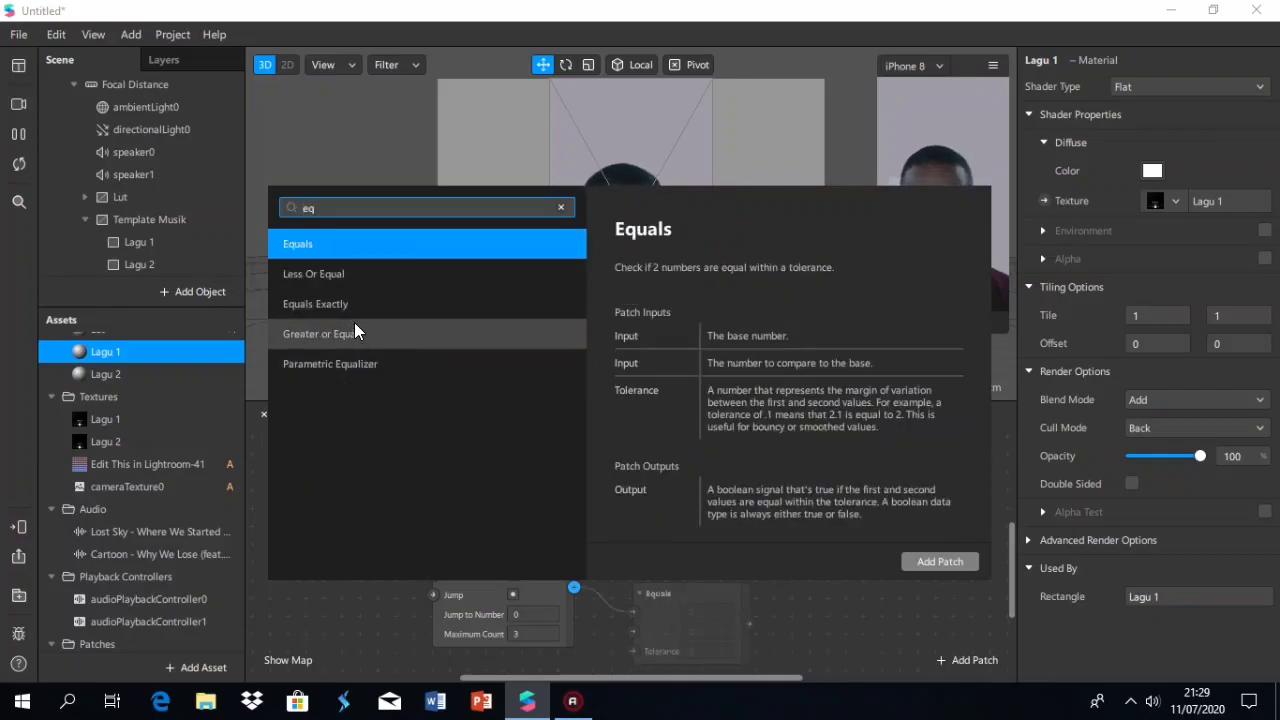
{"action": "left_click", "coordinate": [356, 310]}
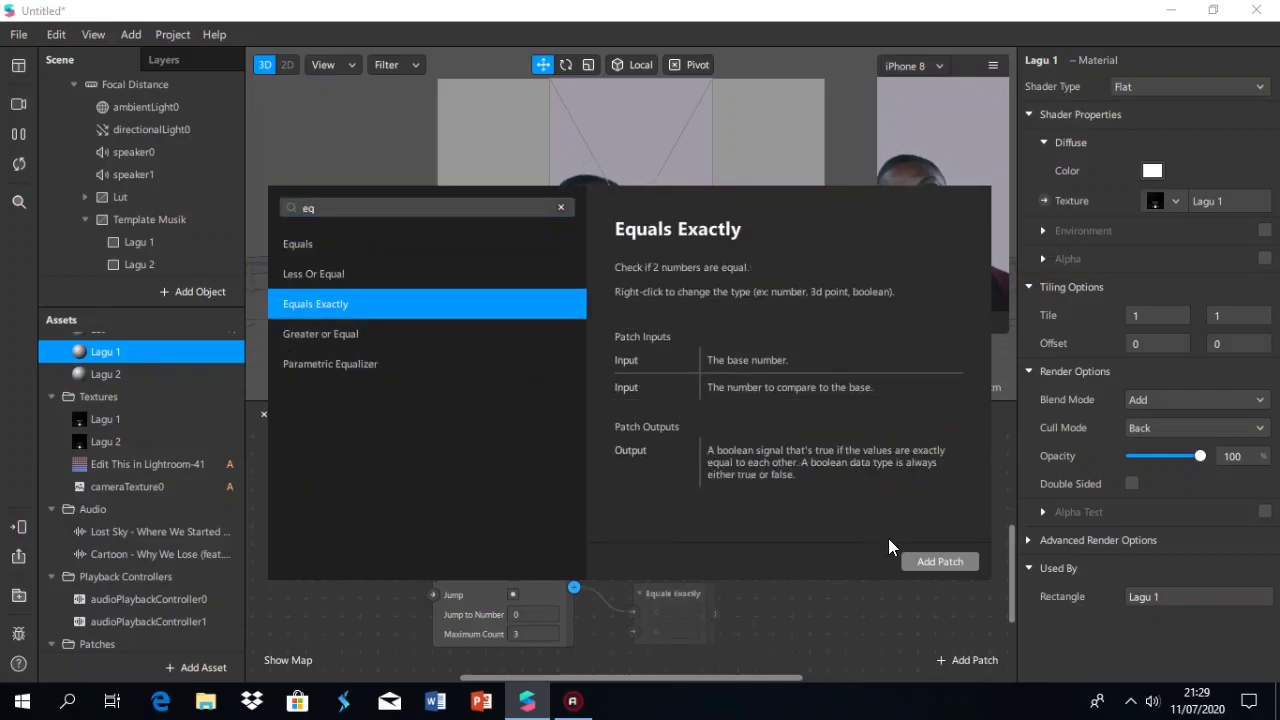
{"action": "left_click", "coordinate": [940, 561]}
{"action": "left_click_drag", "start_coordinate": [692, 594], "coordinate": [669, 574]}
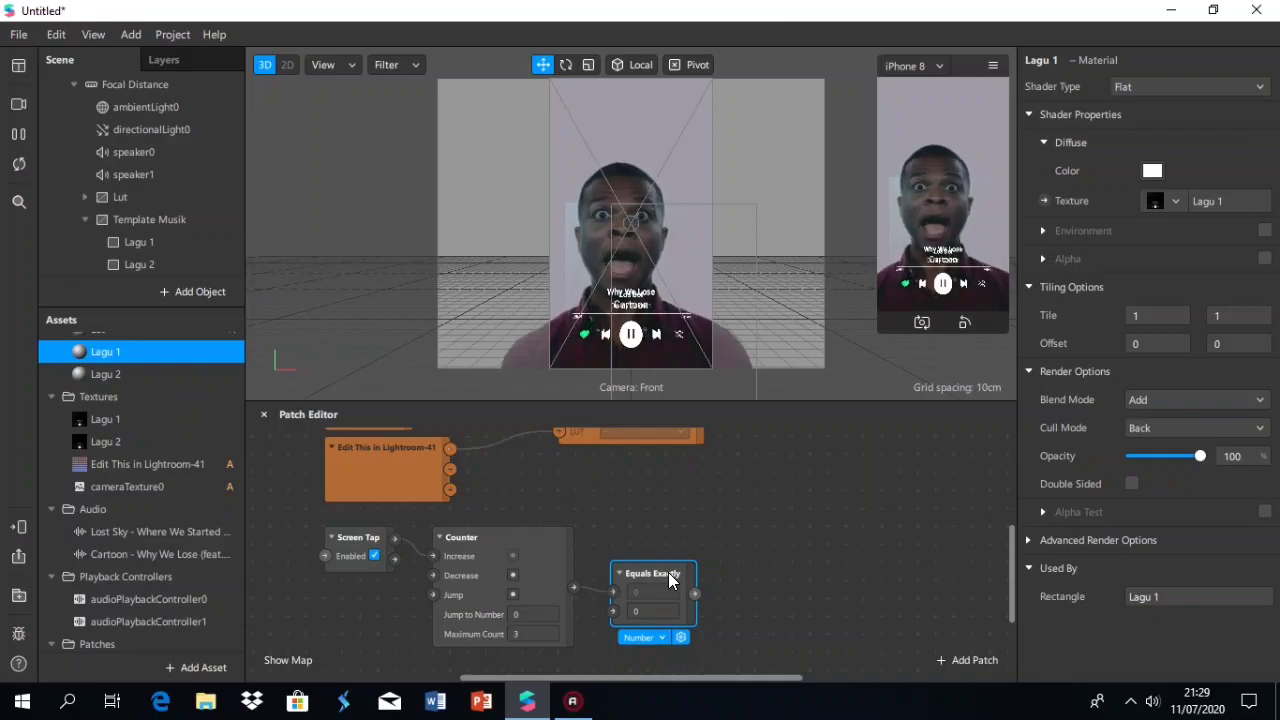
Duplicate the Equals Exactly patch and place the copy directly below the original
{"action": "scroll", "coordinate": [668, 572], "scroll_direction": "down", "scroll_amount": 3}
{"action": "scroll", "coordinate": [658, 508], "scroll_direction": "up", "scroll_amount": 1}
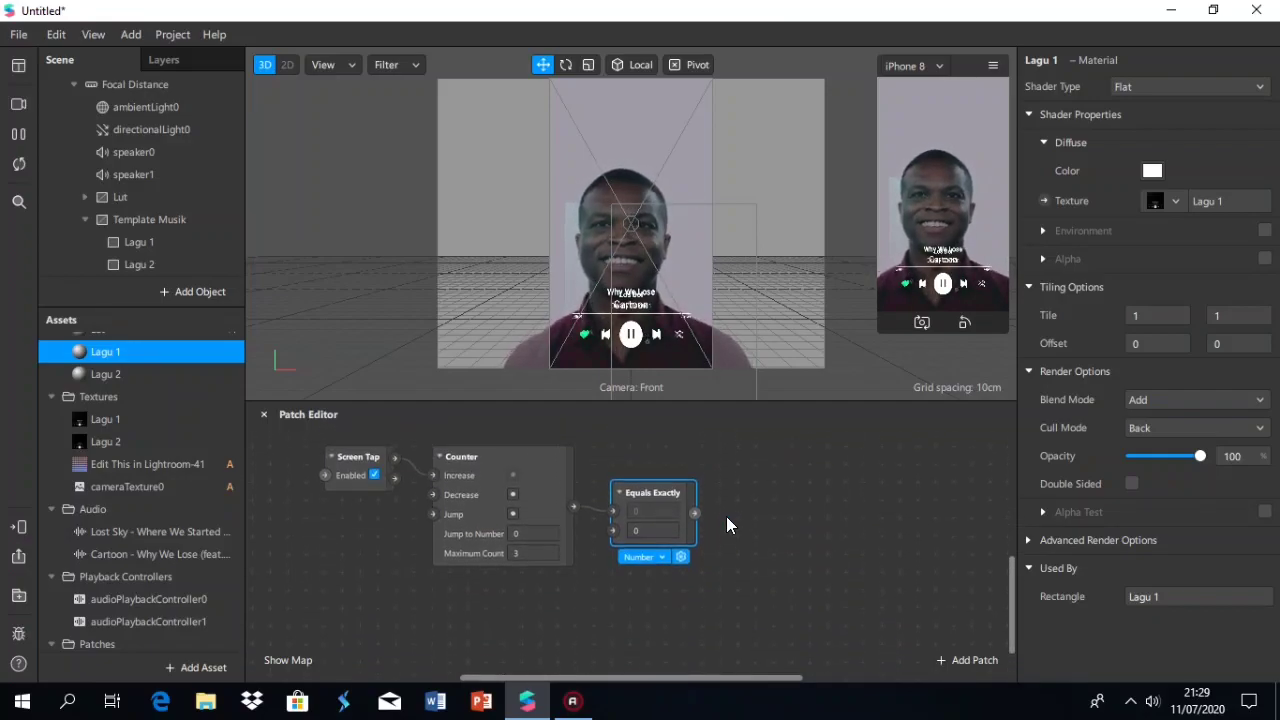
{"action": "key", "text": "ctrl+d"}
{"action": "left_click_drag", "start_coordinate": [704, 544], "coordinate": [654, 570]}
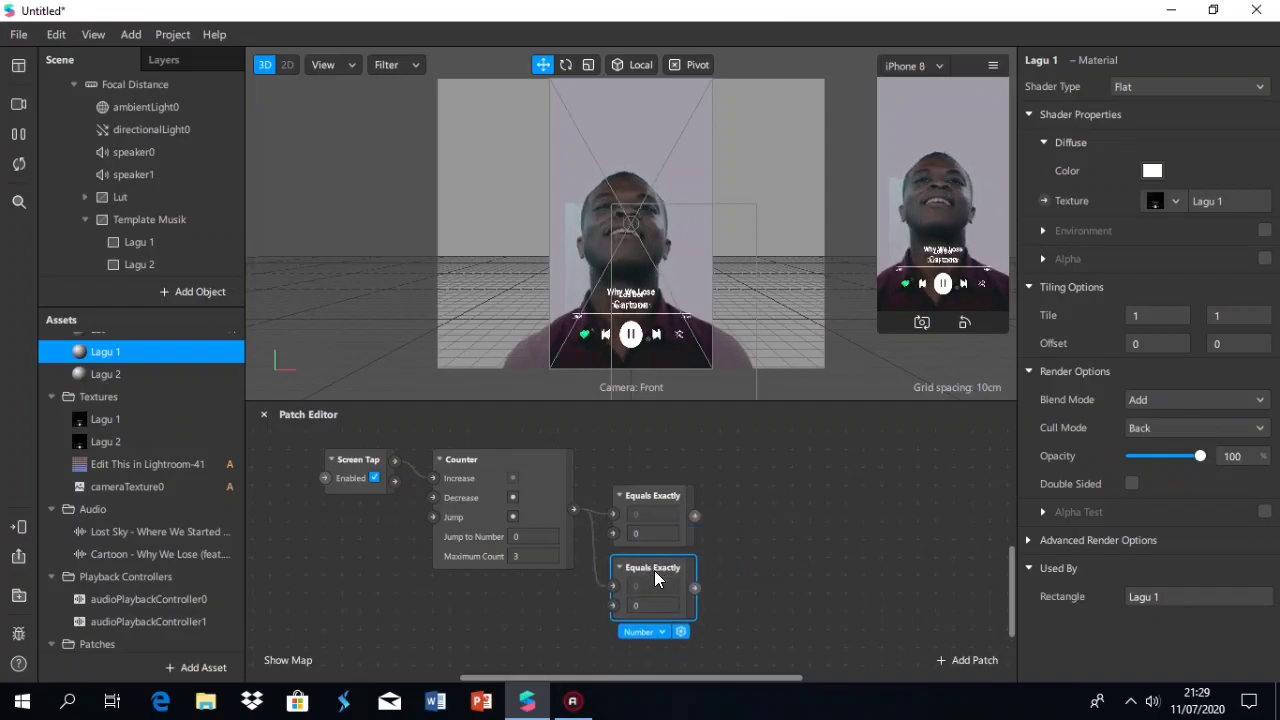
Set the second input of the lower Equals Exactly patch to 1
{"action": "left_click", "coordinate": [650, 536]}
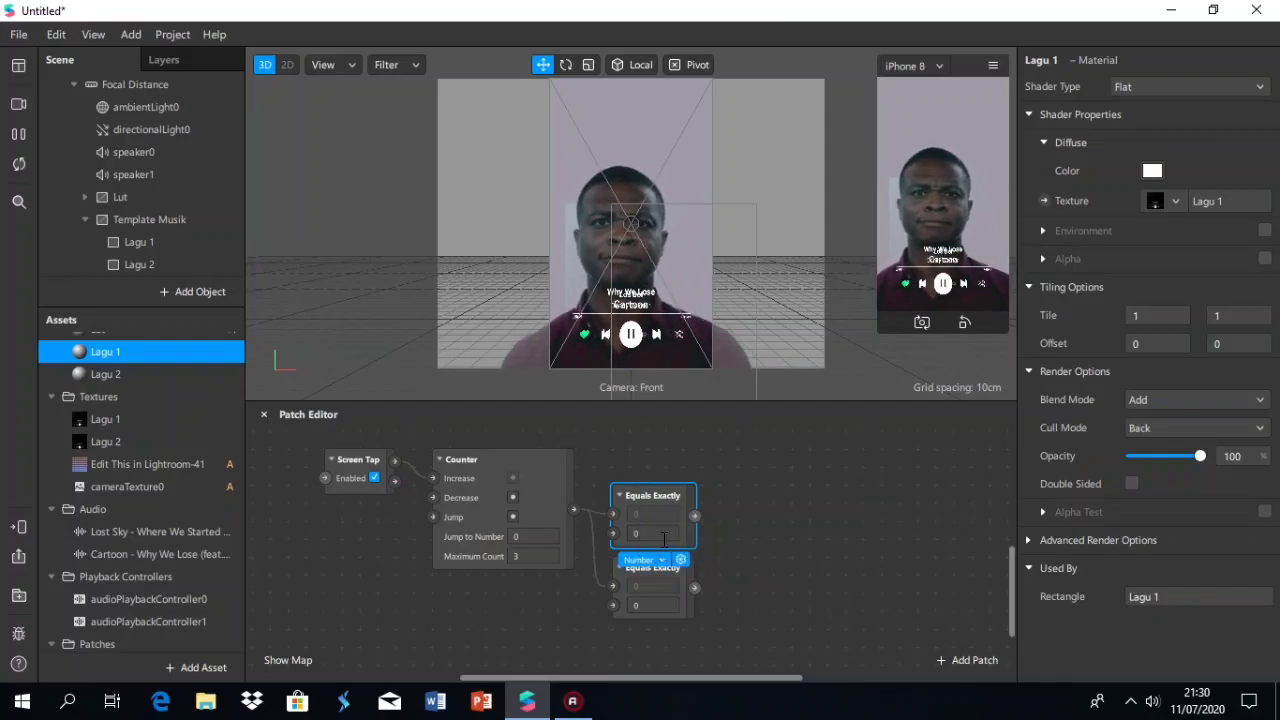
{"action": "left_click", "coordinate": [790, 562]}
{"action": "left_click", "coordinate": [647, 574]}
{"action": "left_click", "coordinate": [644, 604]}
{"action": "type", "text": "1"}
{"action": "left_click", "coordinate": [748, 610]}
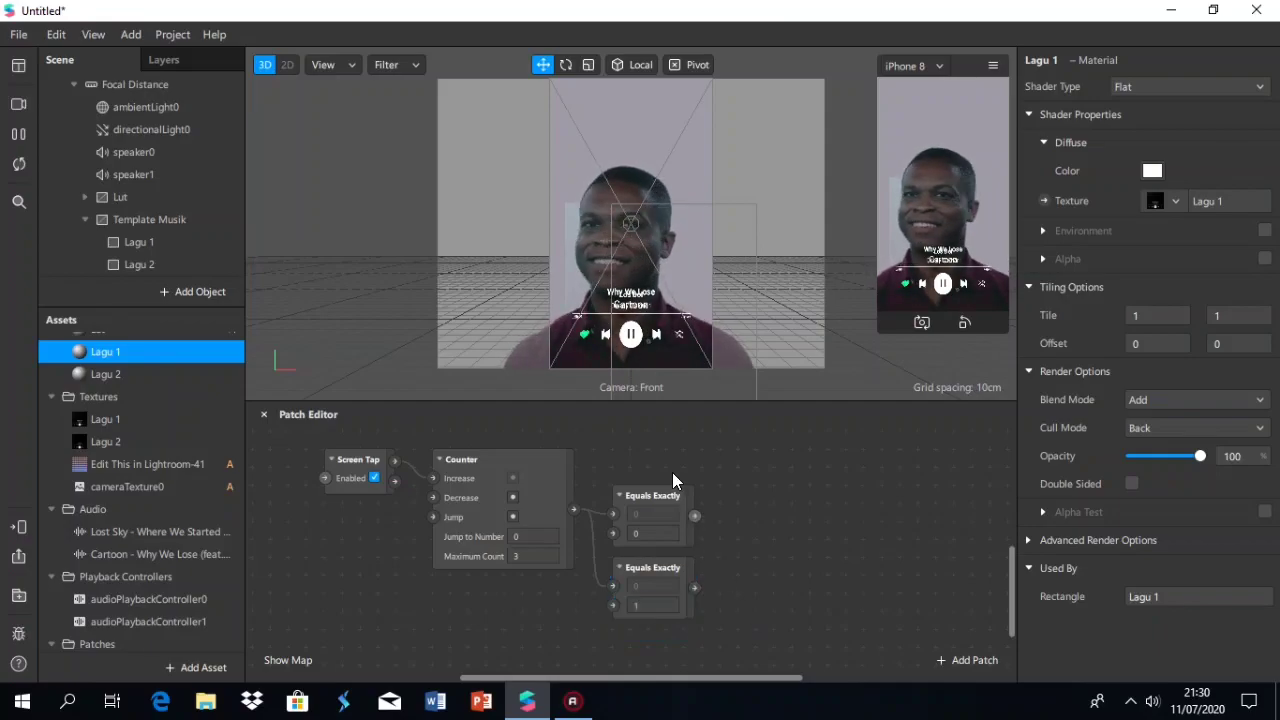
{"action": "left_click", "coordinate": [656, 496]}
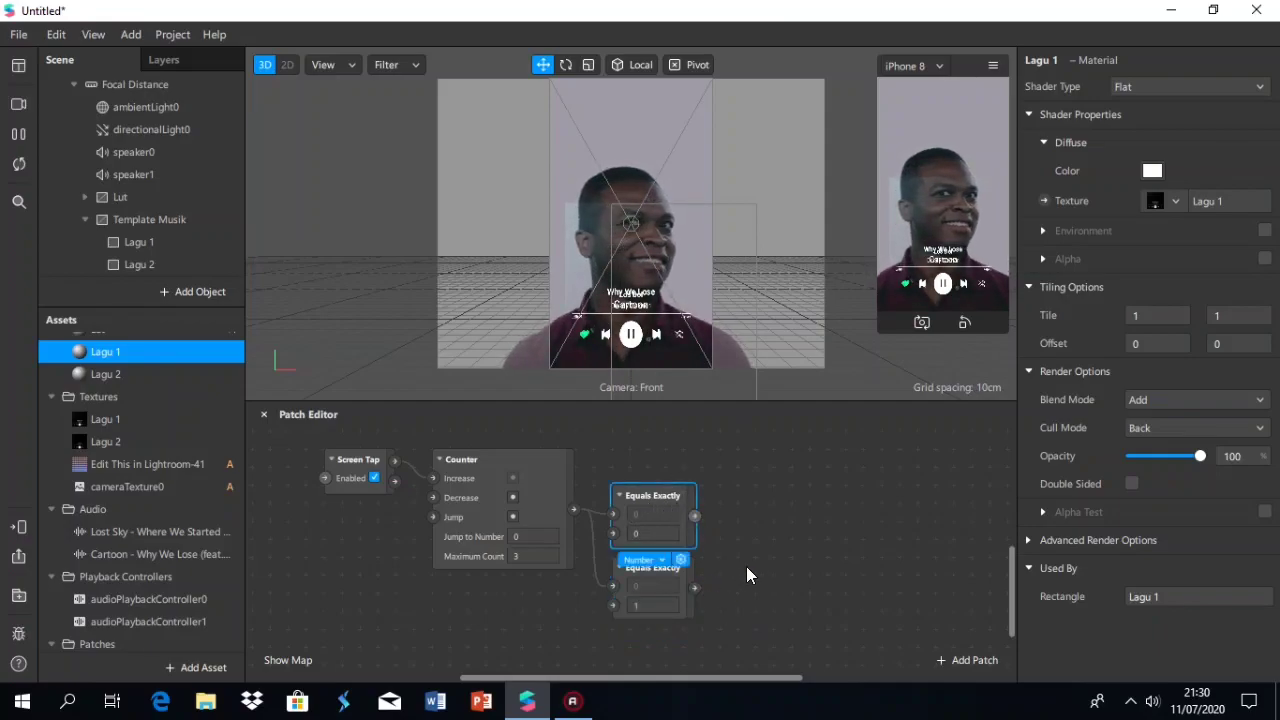
{"action": "left_click", "coordinate": [675, 645]}
{"action": "scroll", "coordinate": [730, 618], "scroll_direction": "down", "scroll_amount": 2}
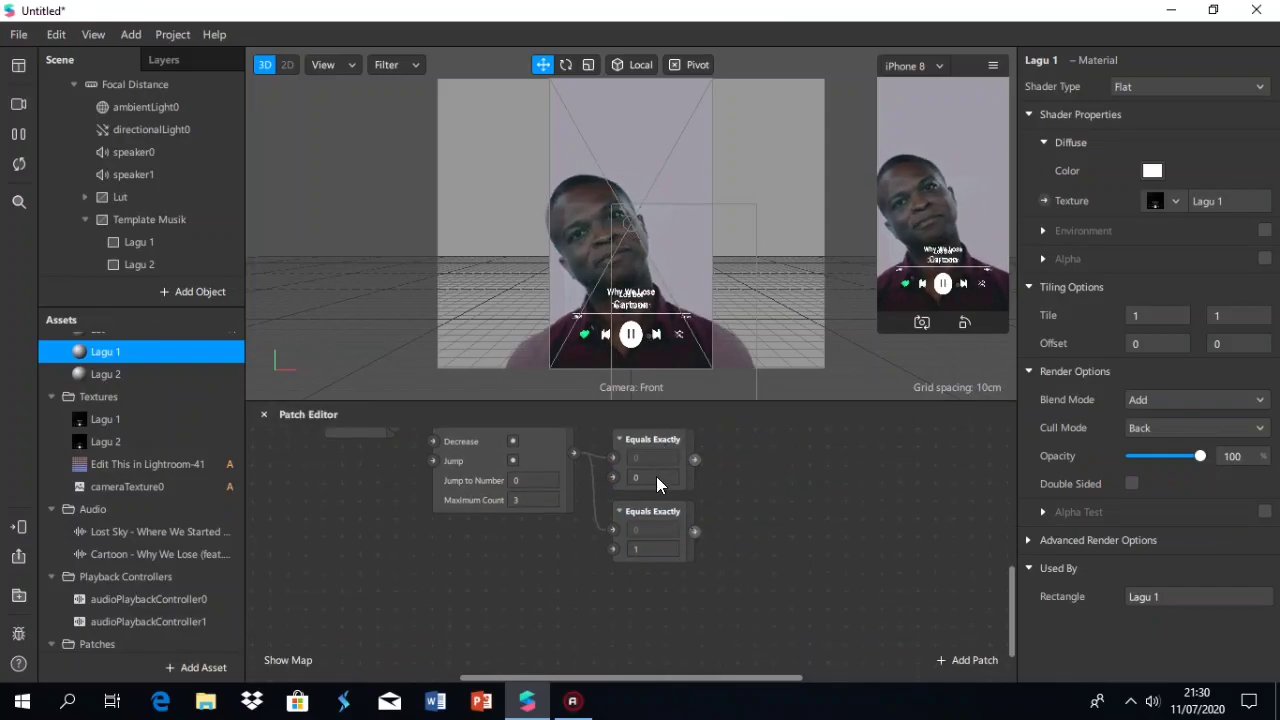
Add a Pulse patch fed by the output of the upper Equals Exactly patch
{"action": "left_click", "coordinate": [657, 446]}
{"action": "left_click", "coordinate": [654, 520]}
{"action": "left_click", "coordinate": [640, 610]}
{"action": "scroll", "coordinate": [773, 557], "scroll_direction": "up", "scroll_amount": 2}
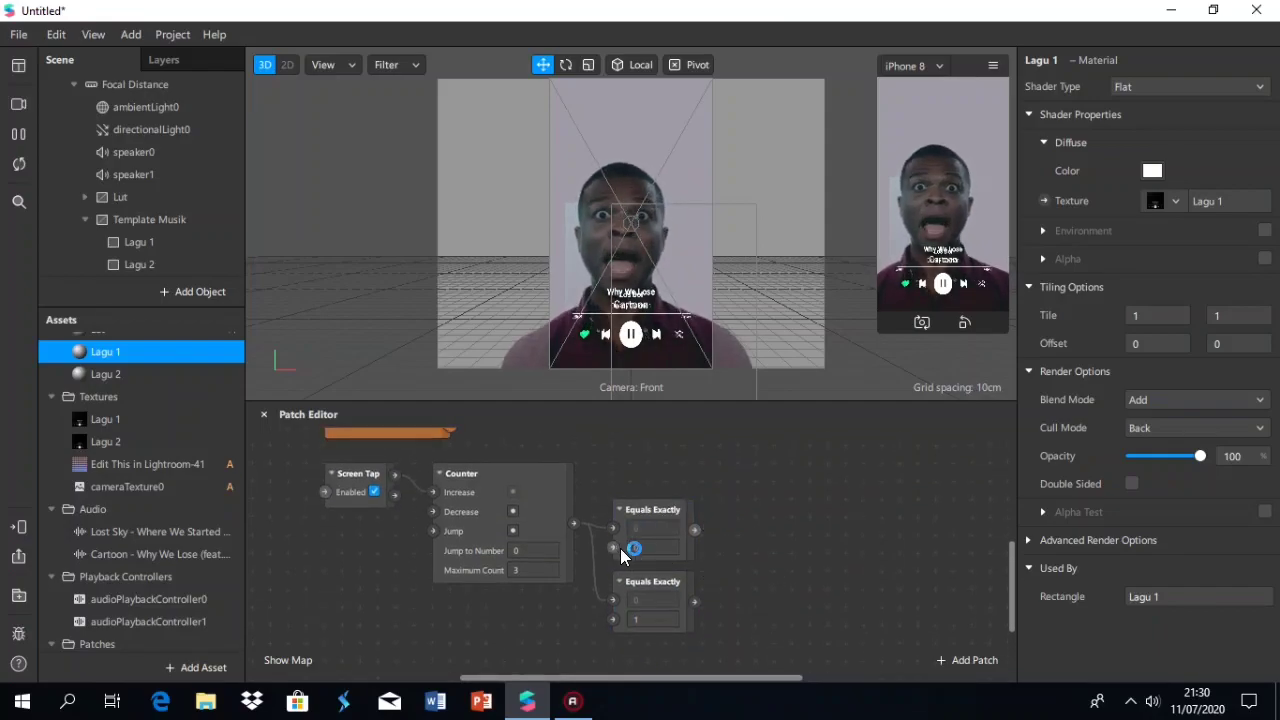
{"action": "scroll", "coordinate": [778, 555], "scroll_direction": "up", "scroll_amount": 1}
{"action": "scroll", "coordinate": [750, 570], "scroll_direction": "down", "scroll_amount": 1}
{"action": "left_click_drag", "start_coordinate": [695, 529], "coordinate": [740, 522]}
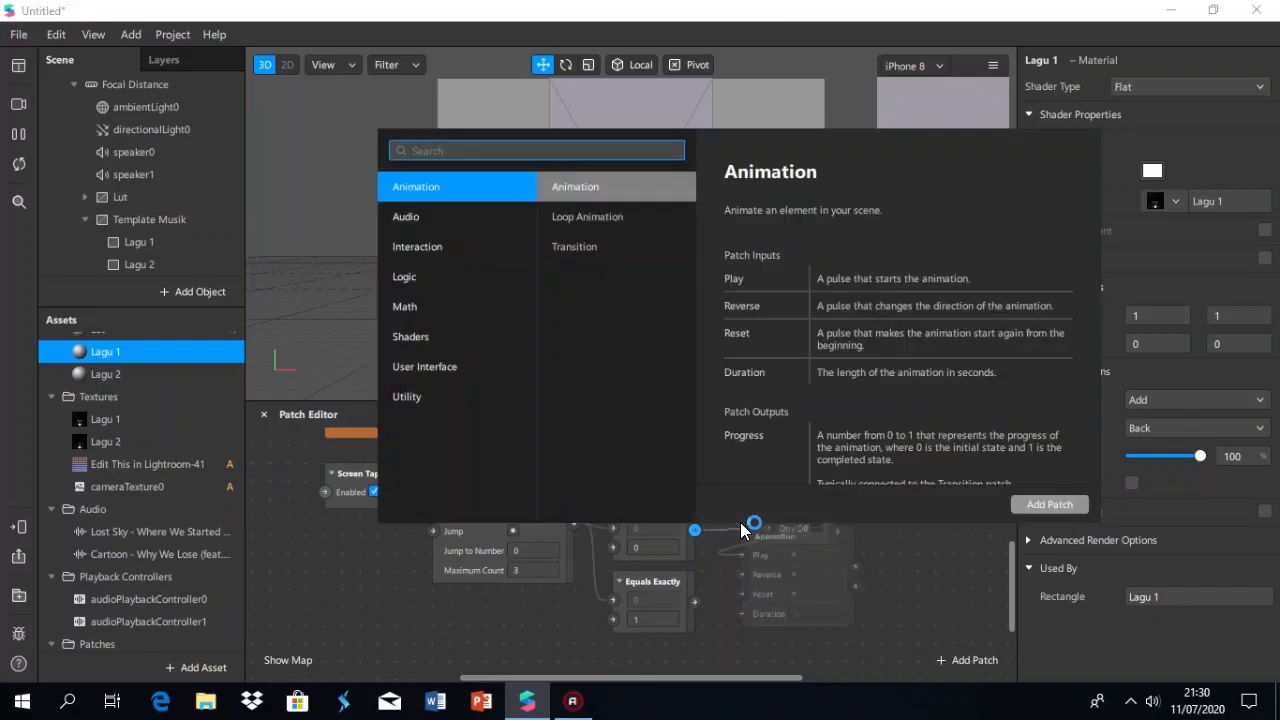
{"action": "type", "text": "pulse"}
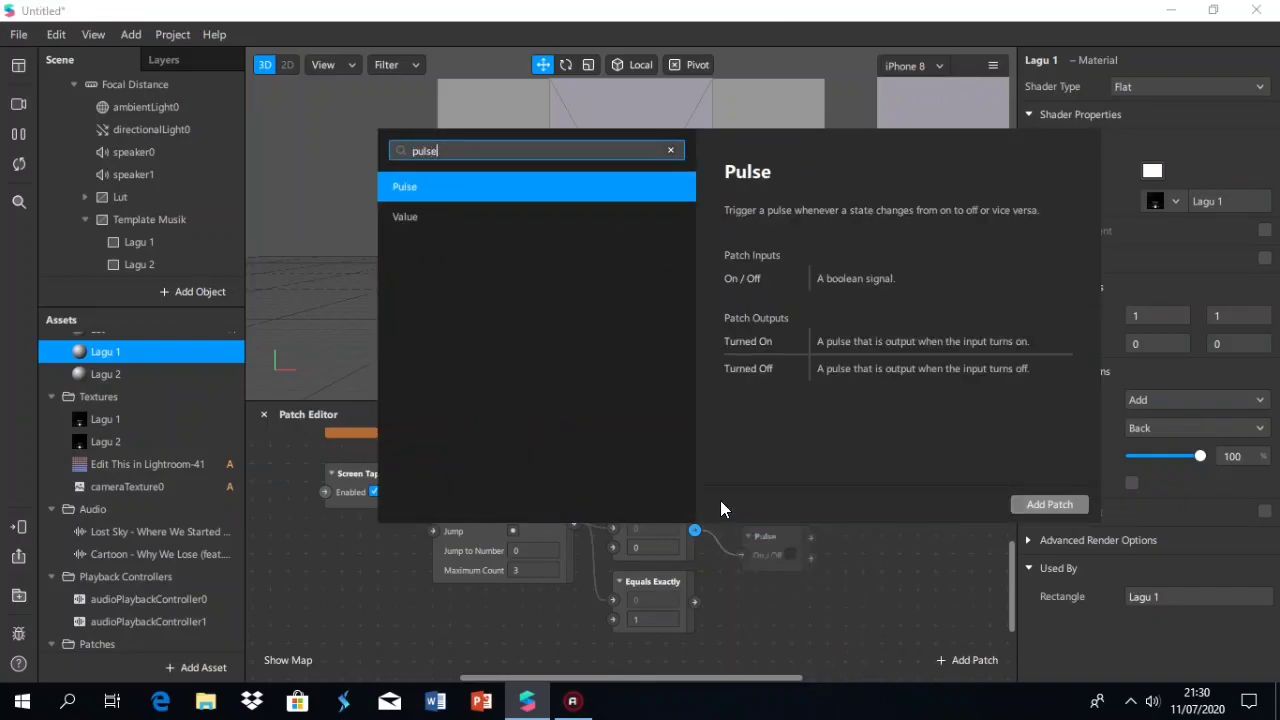
{"action": "left_click", "coordinate": [1050, 504]}
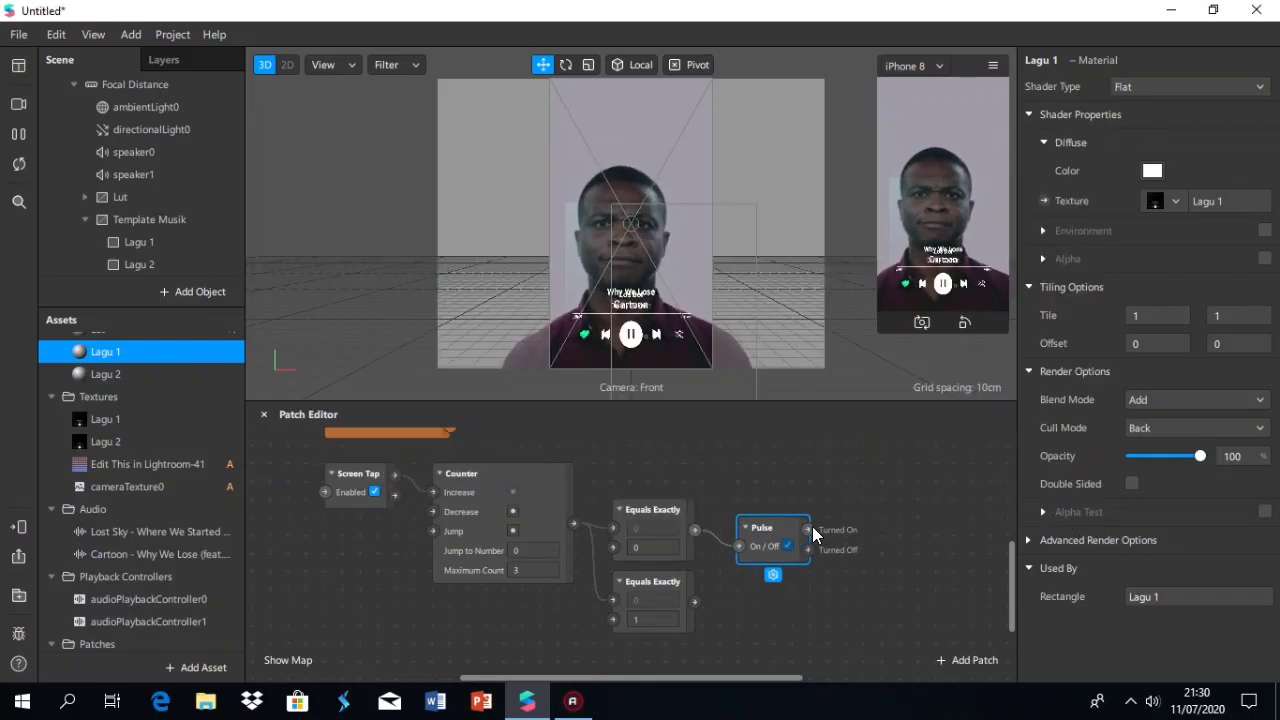
Add a Single-Clip Controller patch, wiring the Pulse's Turned On output to Play and its Turned Off output to Stop
{"action": "left_click_drag", "start_coordinate": [809, 528], "coordinate": [851, 522]}
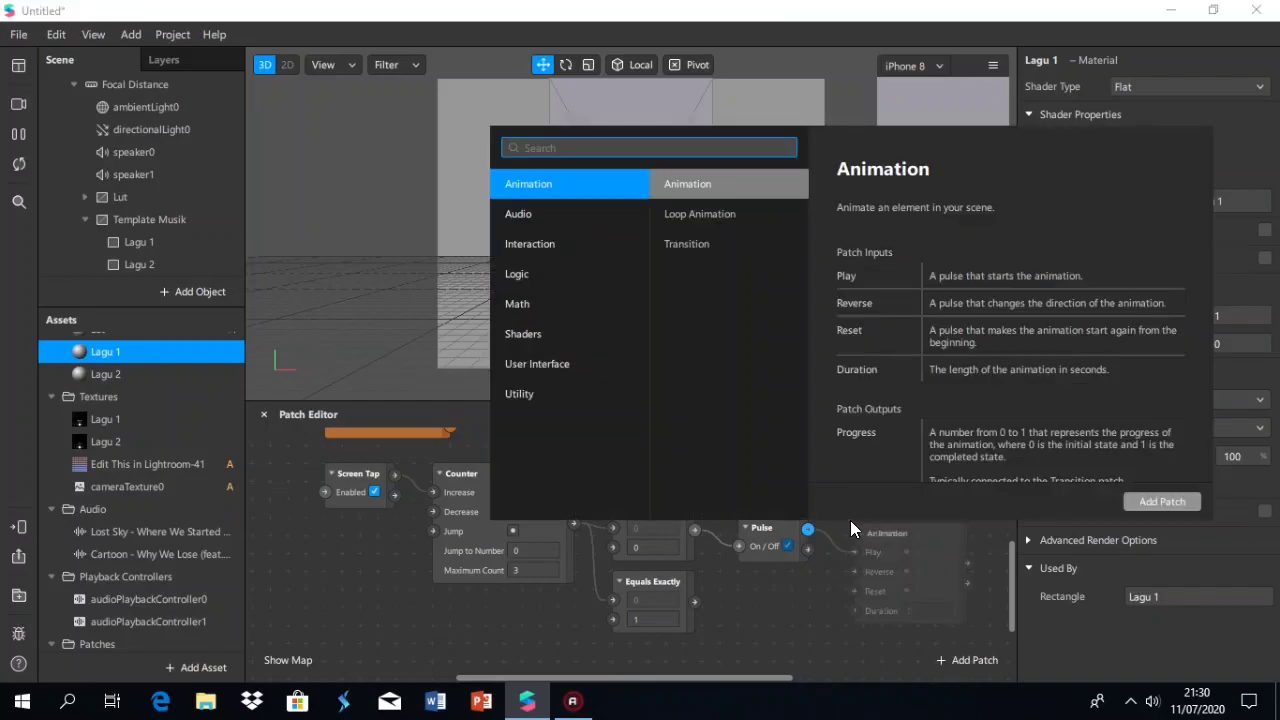
{"action": "type", "text": "sin"}
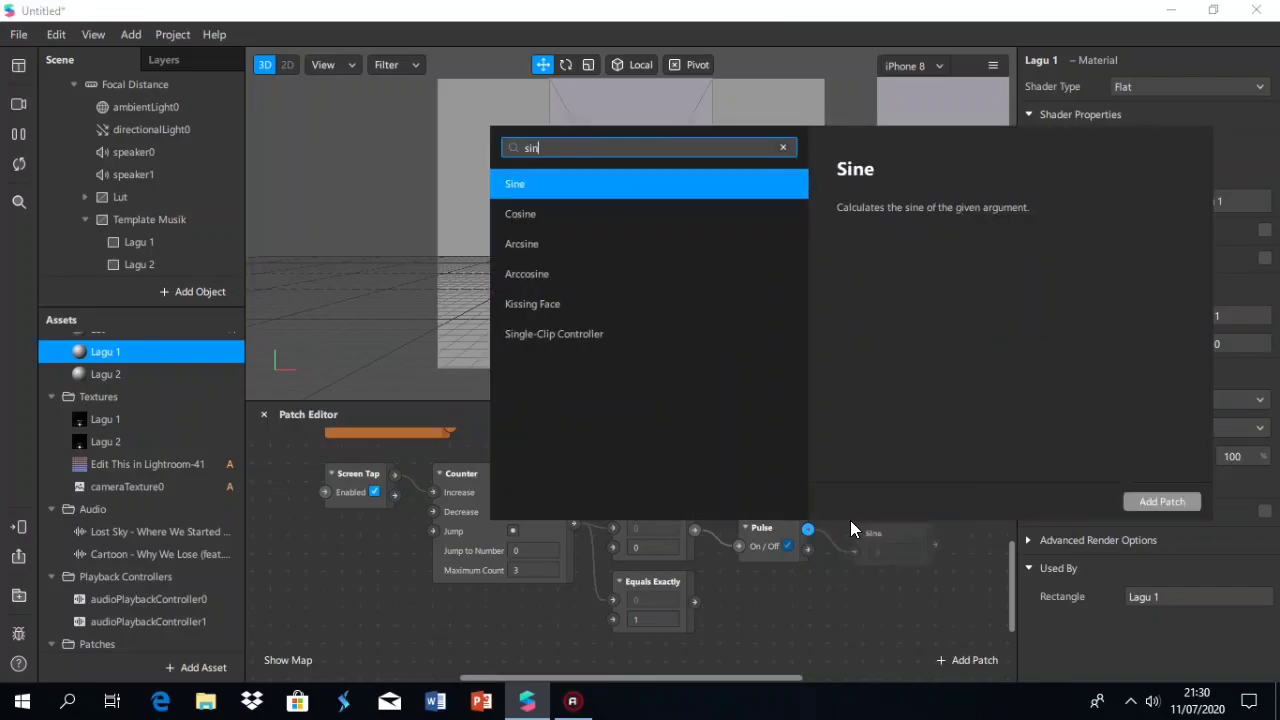
{"action": "left_click", "coordinate": [590, 334]}
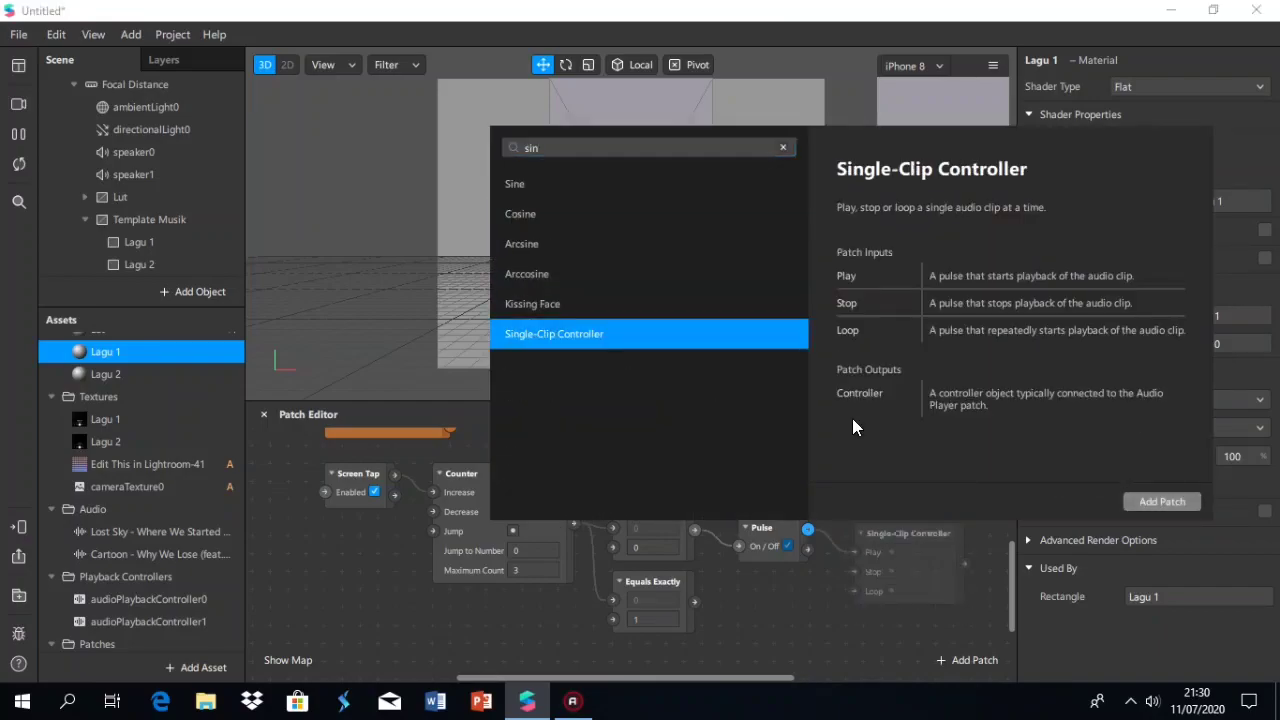
{"action": "left_click", "coordinate": [1161, 501]}
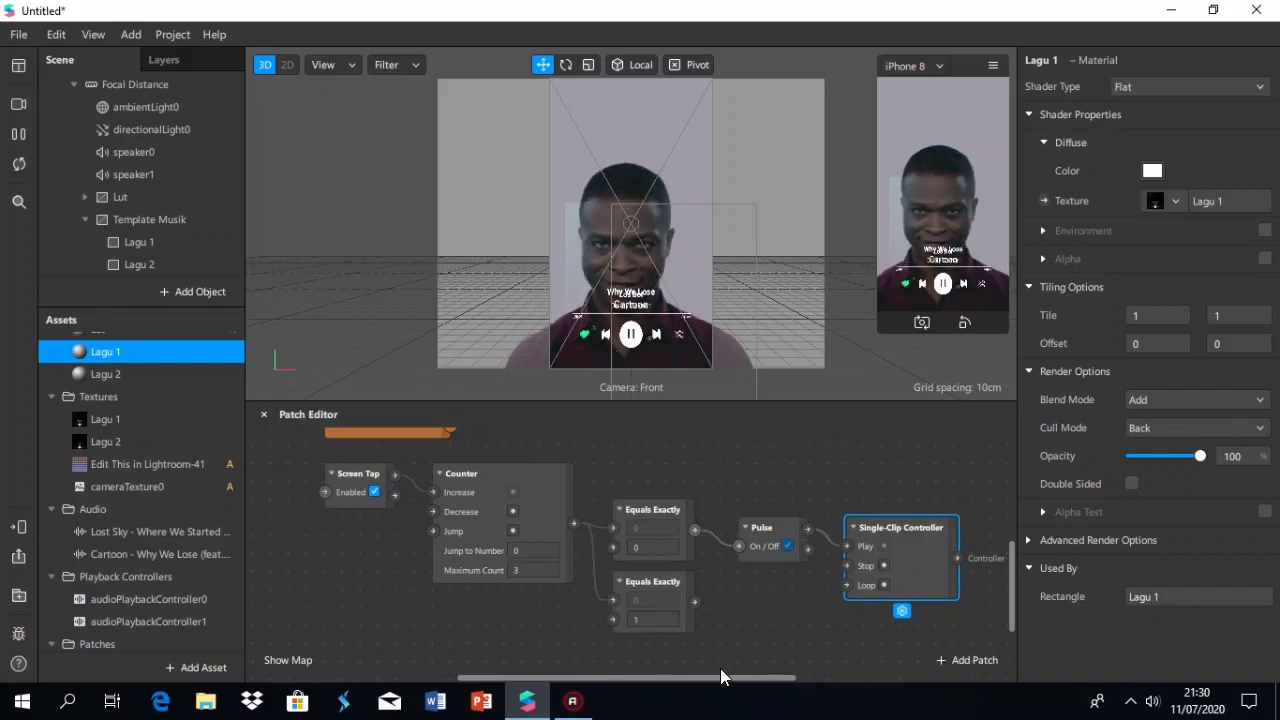
{"action": "left_click_drag", "start_coordinate": [723, 677], "coordinate": [766, 678]}
{"action": "left_click_drag", "start_coordinate": [697, 548], "coordinate": [738, 566]}
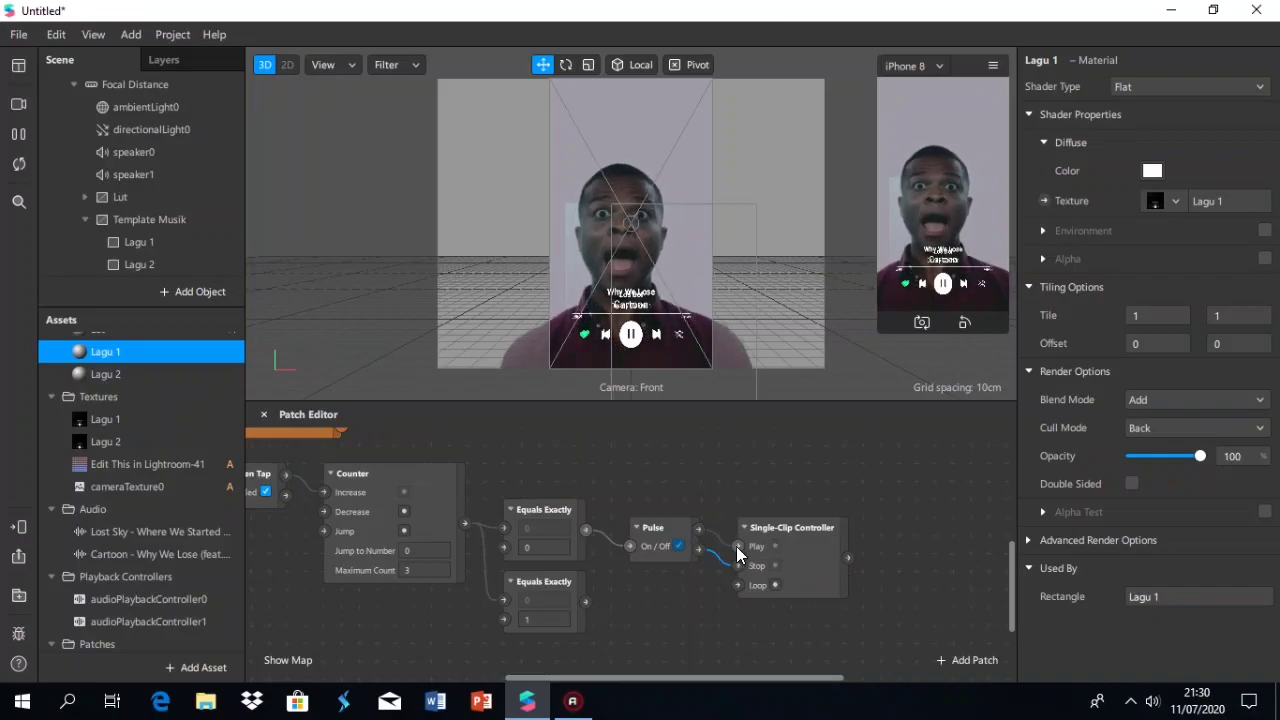
Add an Audio Player patch fed by the Single-Clip Controller's output
{"action": "left_click_drag", "start_coordinate": [794, 678], "coordinate": [816, 678]}
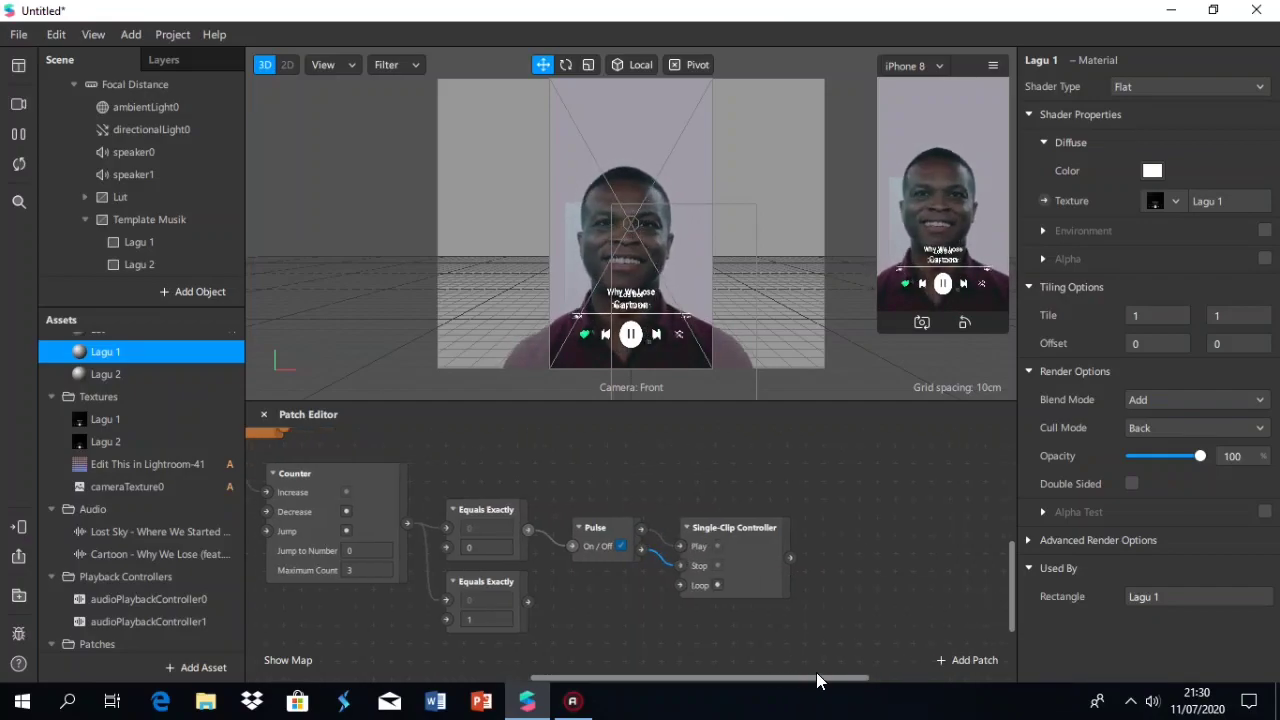
{"action": "left_click_drag", "start_coordinate": [789, 557], "coordinate": [839, 551]}
{"action": "type", "text": "audio"}
{"action": "key", "text": "Down"}
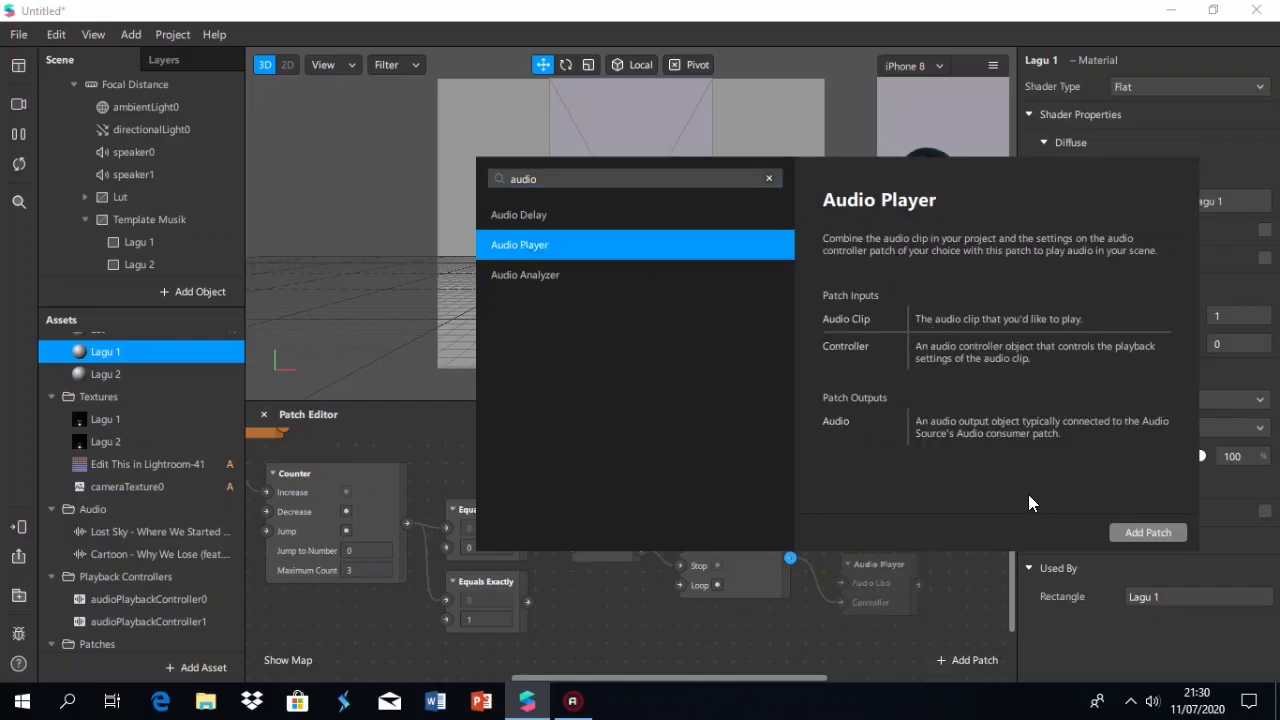
{"action": "left_click", "coordinate": [1150, 532]}
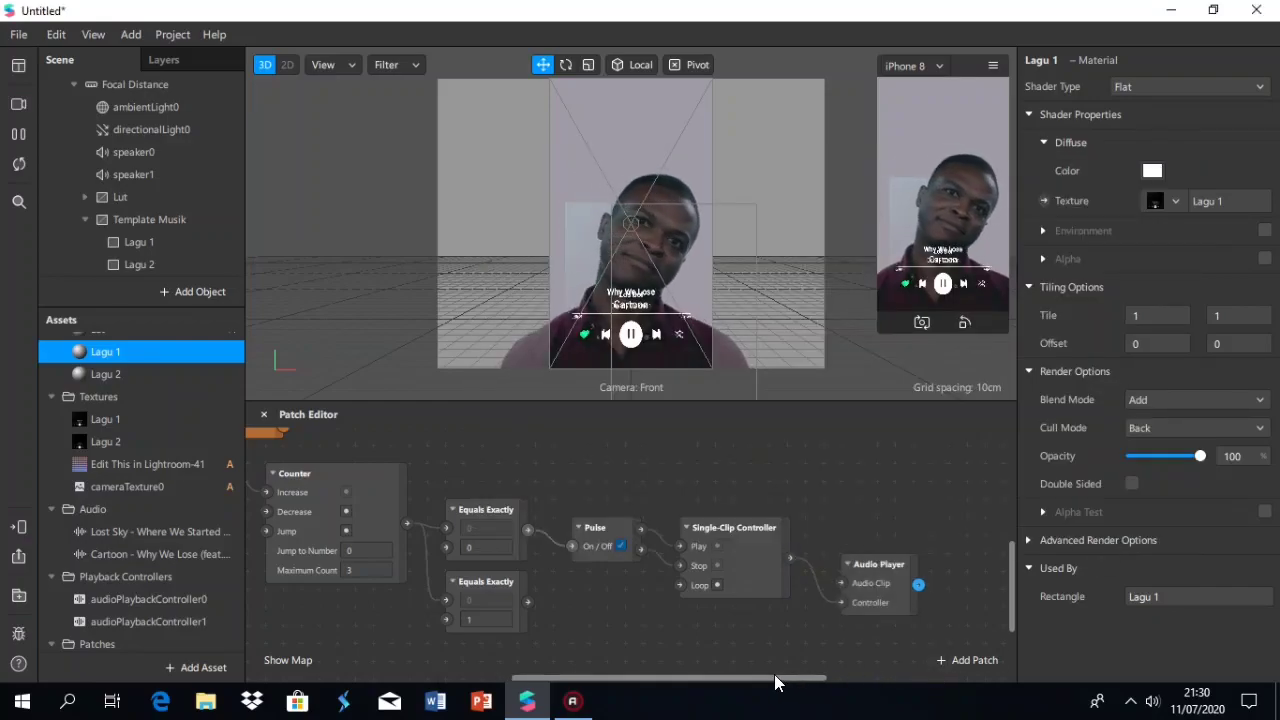
{"action": "left_click", "coordinate": [880, 566]}
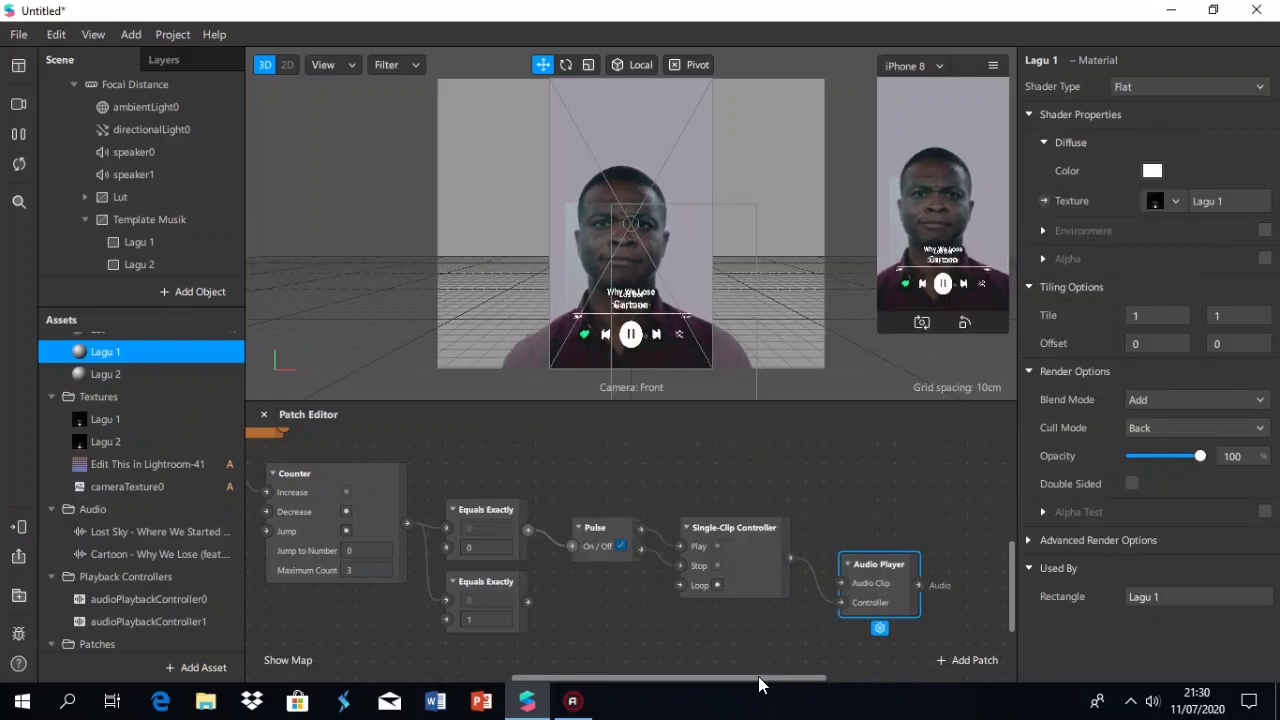
Create an Audio patch for speaker0, place it beside the Audio Player, and connect the player's Audio output to it
{"action": "left_click_drag", "start_coordinate": [771, 679], "coordinate": [807, 679]}
{"action": "scroll", "coordinate": [114, 210], "scroll_direction": "up", "scroll_amount": 2}
{"action": "left_click", "coordinate": [146, 194]}
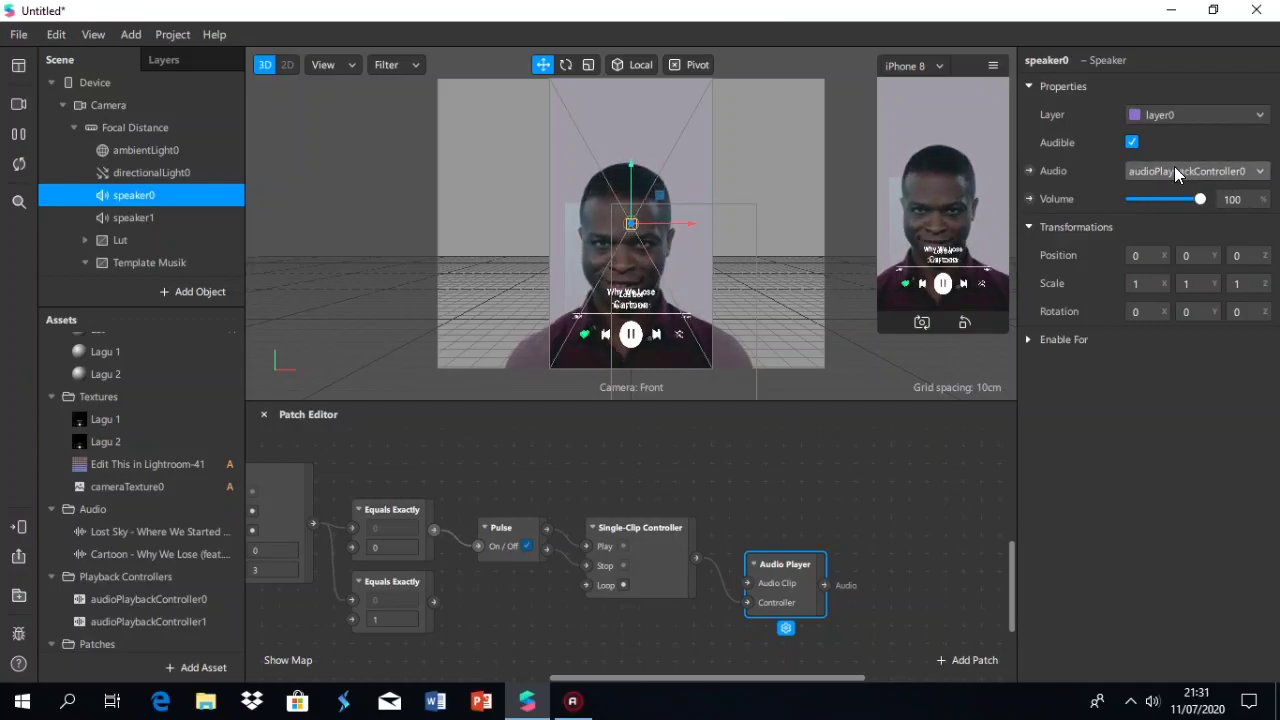
{"action": "left_click", "coordinate": [1034, 172]}
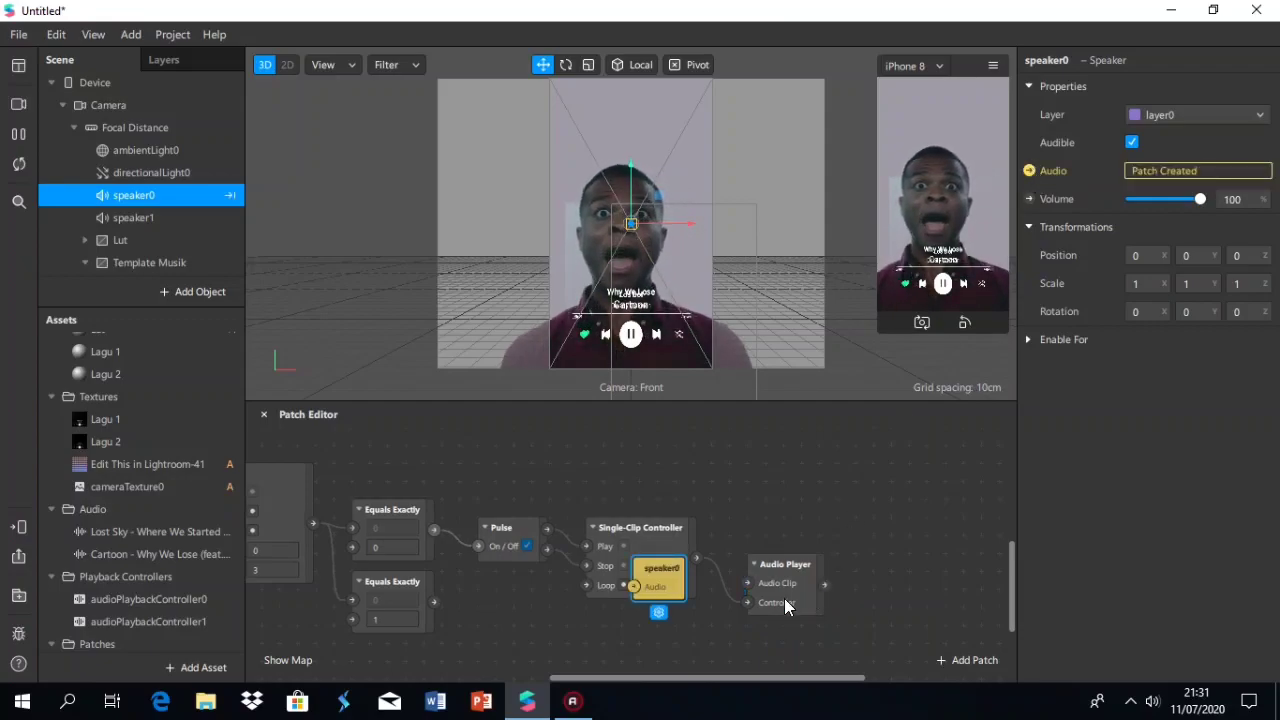
{"action": "left_click_drag", "start_coordinate": [666, 580], "coordinate": [922, 582]}
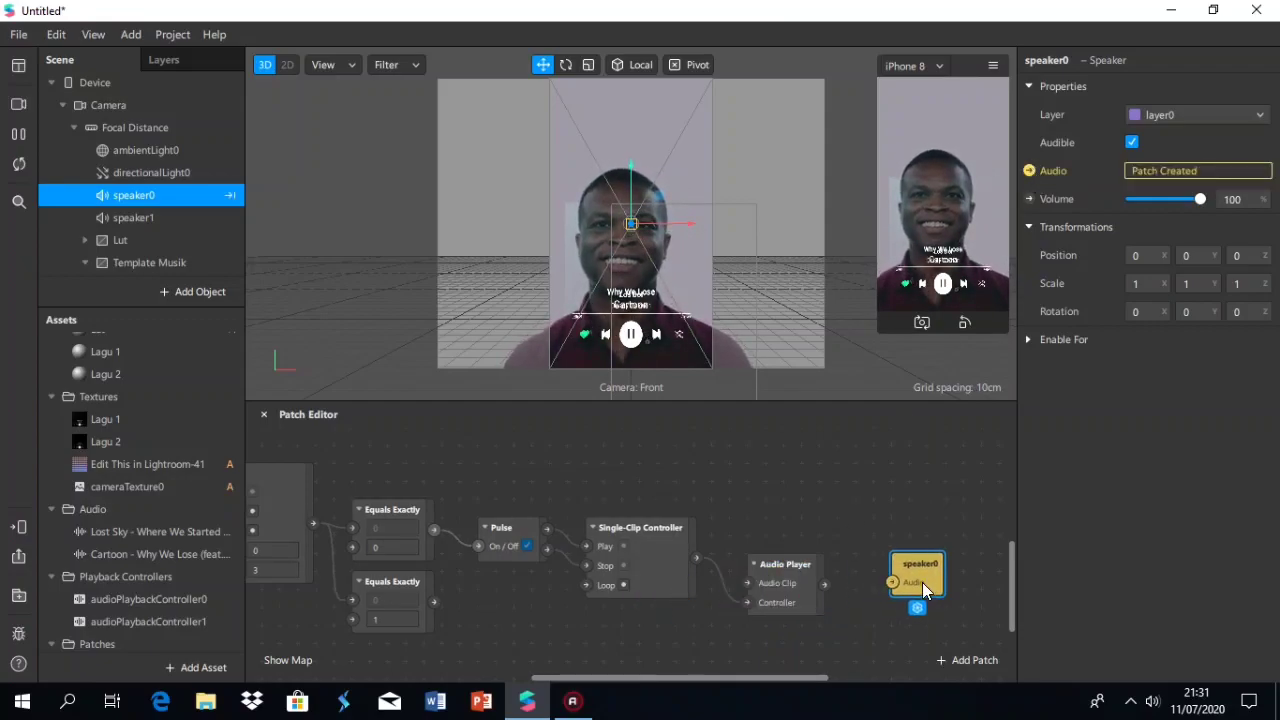
{"action": "left_click", "coordinate": [796, 566]}
{"action": "left_click_drag", "start_coordinate": [826, 585], "coordinate": [890, 582]}
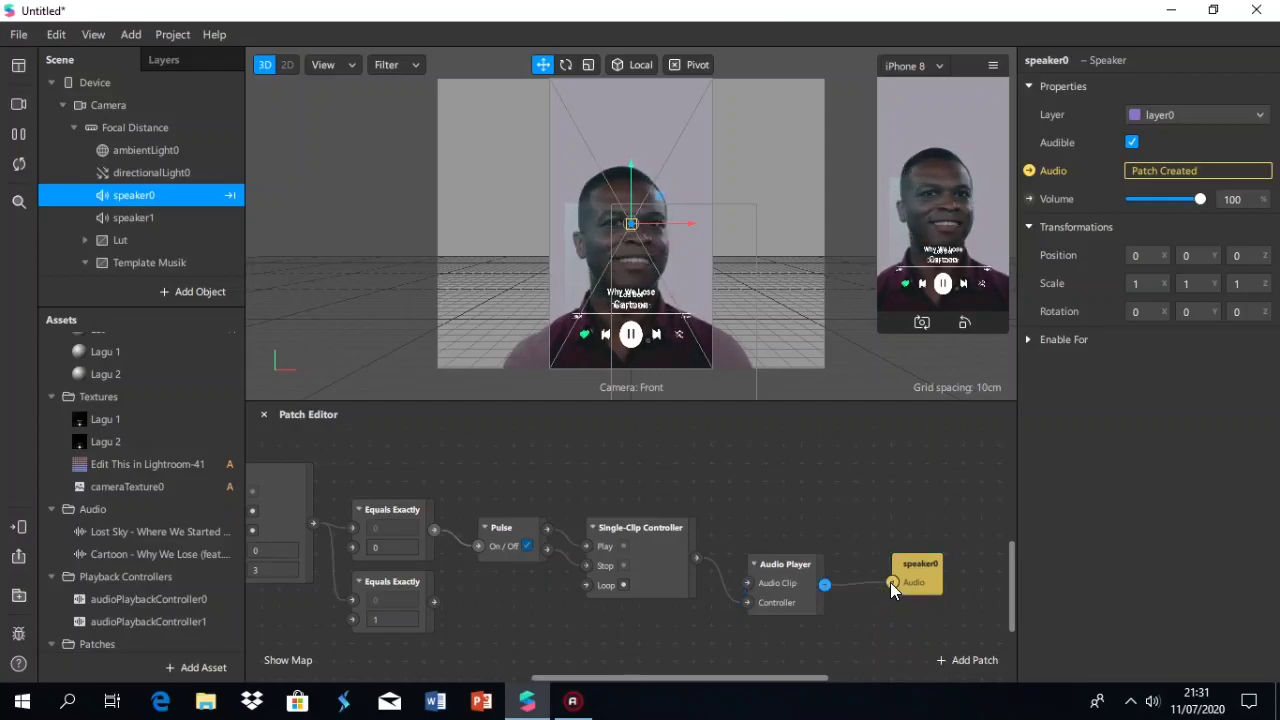
Add the Lost Sky - Where We Started audio file to the patch graph and connect it to the Audio Player's Audio Clip input
{"action": "left_click", "coordinate": [160, 533]}
{"action": "left_click_drag", "start_coordinate": [168, 534], "coordinate": [220, 538]}
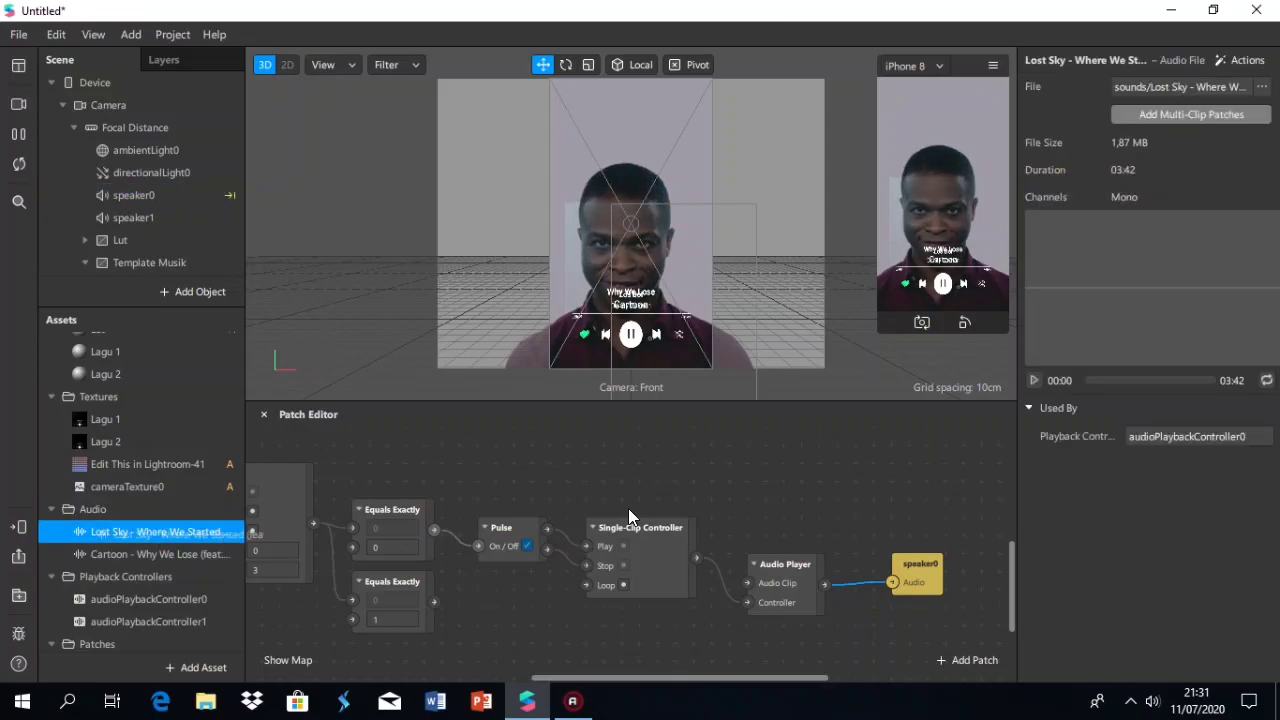
{"action": "left_click_drag", "start_coordinate": [628, 515], "coordinate": [746, 584]}
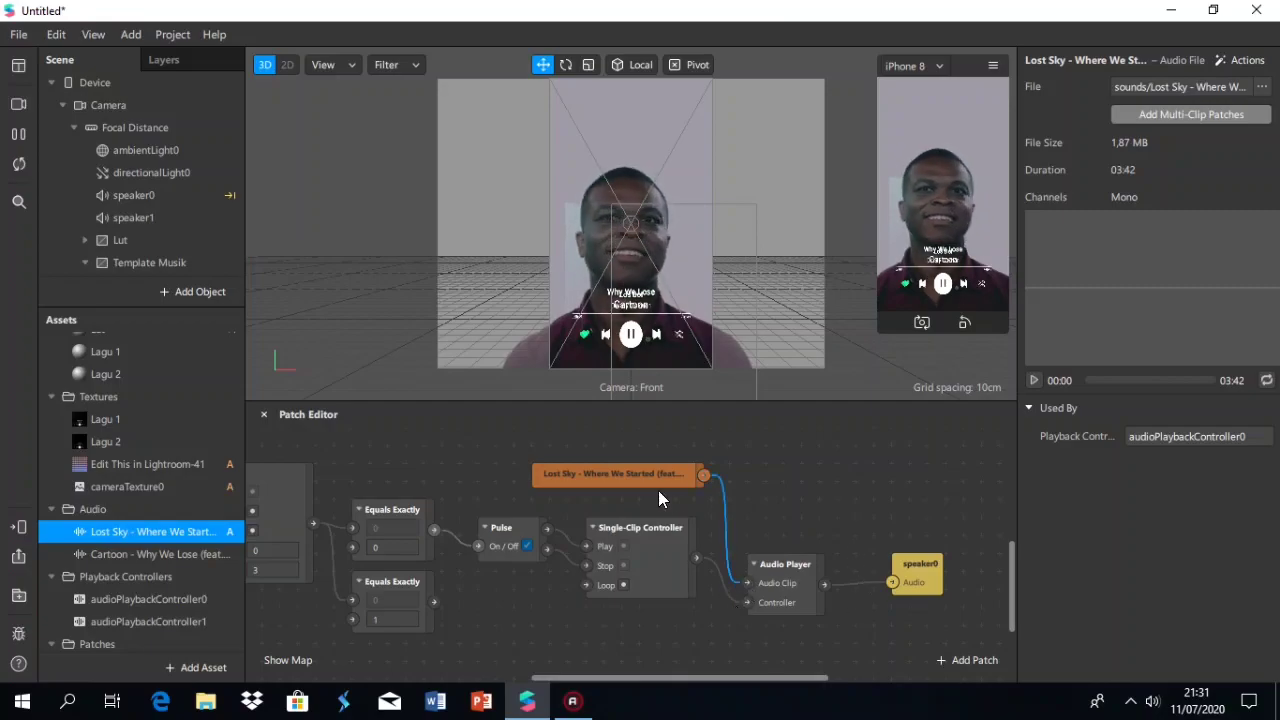
Add a second Pulse patch fed by the output of the lower Equals Exactly patch
{"action": "scroll", "coordinate": [655, 520], "scroll_direction": "down", "scroll_amount": 3}
{"action": "scroll", "coordinate": [816, 544], "scroll_direction": "up", "scroll_amount": 1}
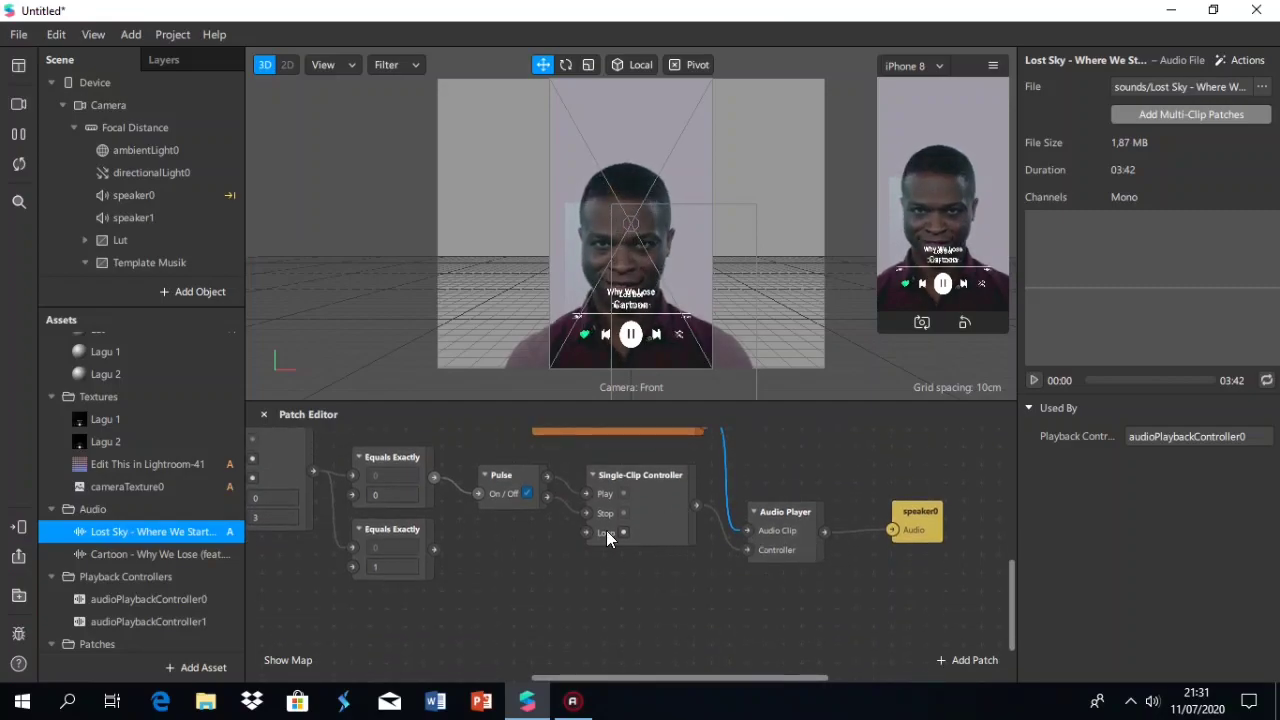
{"action": "left_click", "coordinate": [422, 532]}
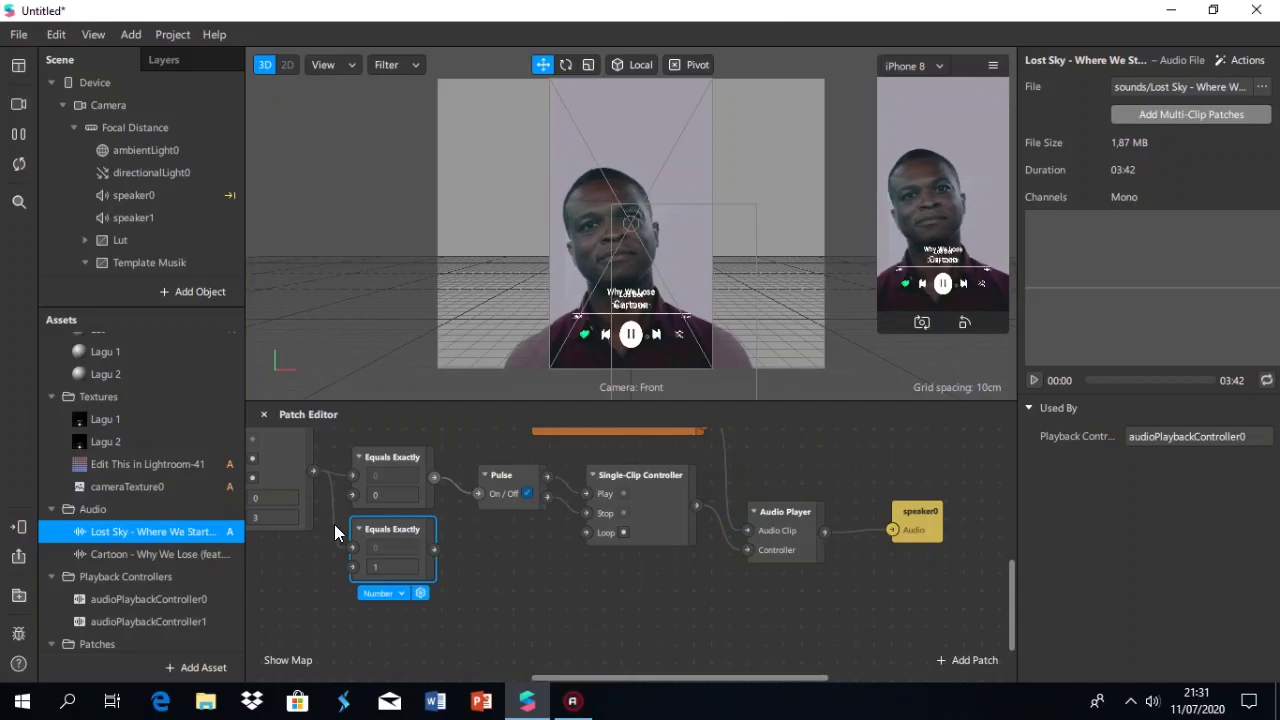
{"action": "left_click", "coordinate": [452, 554]}
{"action": "left_click_drag", "start_coordinate": [470, 555], "coordinate": [470, 555]}
{"action": "type", "text": "pulse"}
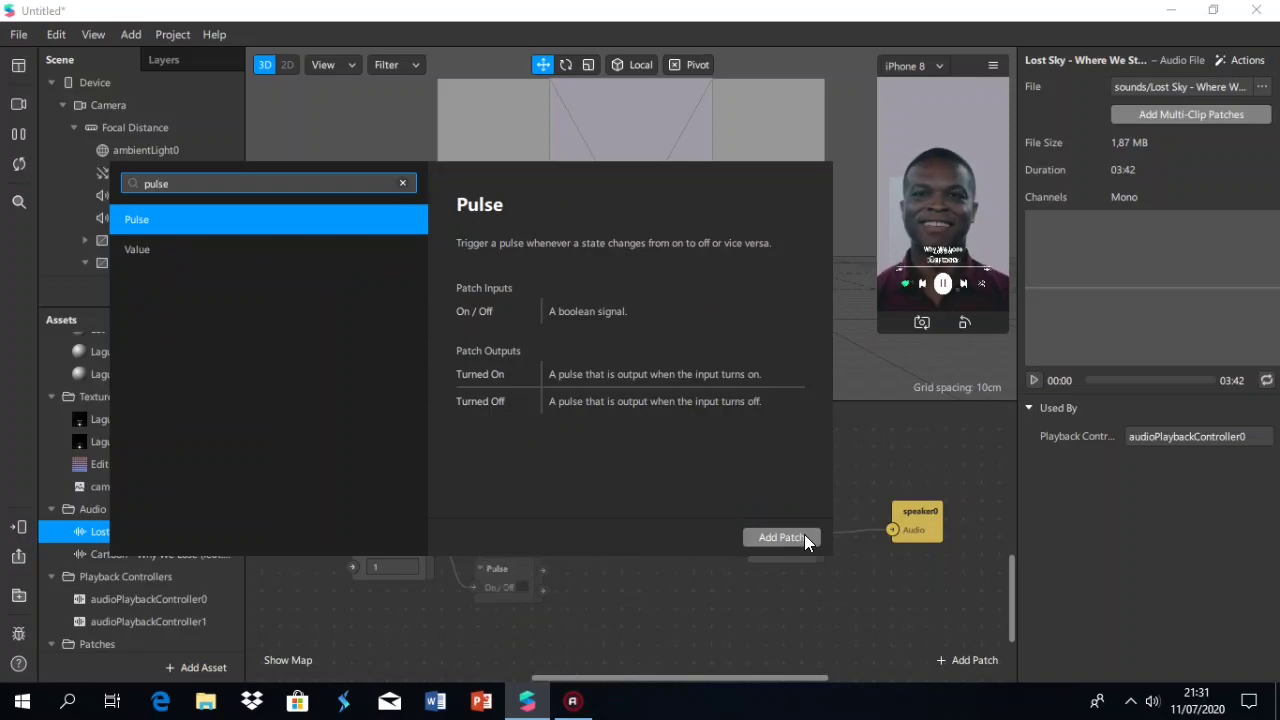
{"action": "left_click", "coordinate": [804, 537]}
{"action": "left_click", "coordinate": [504, 563]}
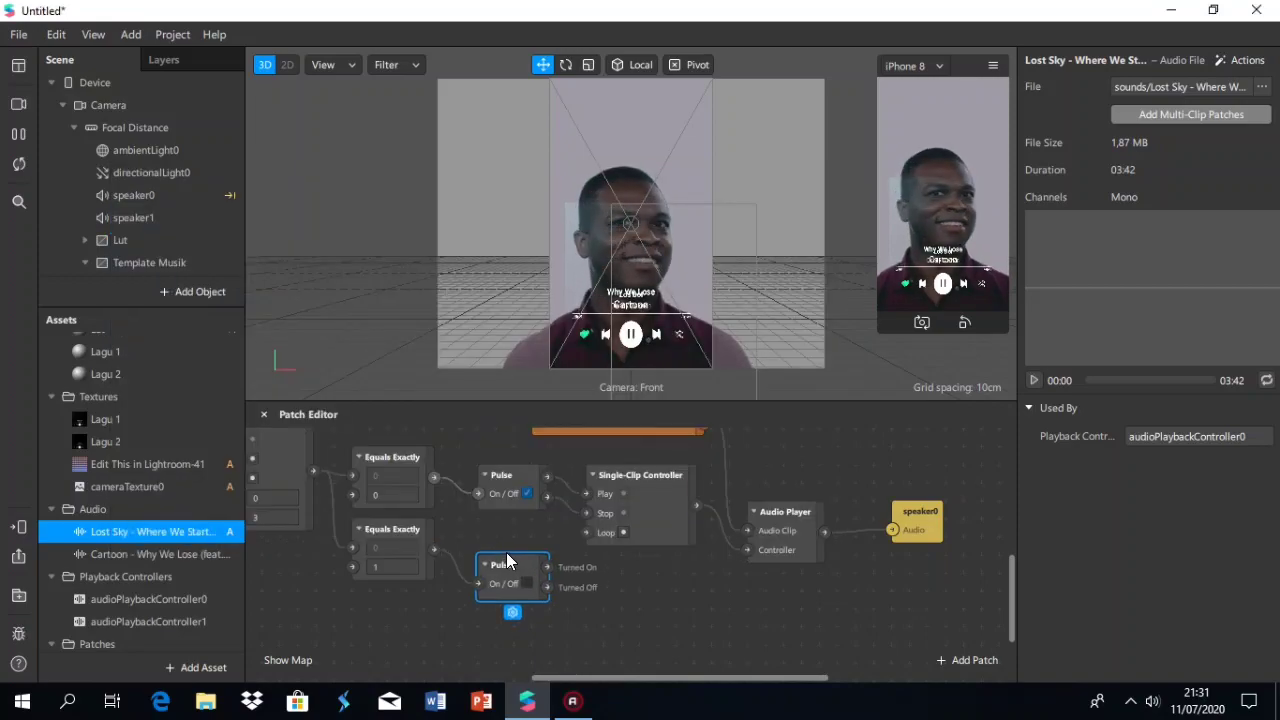
Add a Single-Clip Controller to the lower Pulse, wiring Turned On to Play and Turned Off to Stop
{"action": "left_click_drag", "start_coordinate": [574, 566], "coordinate": [578, 566]}
{"action": "type", "text": "sing"}
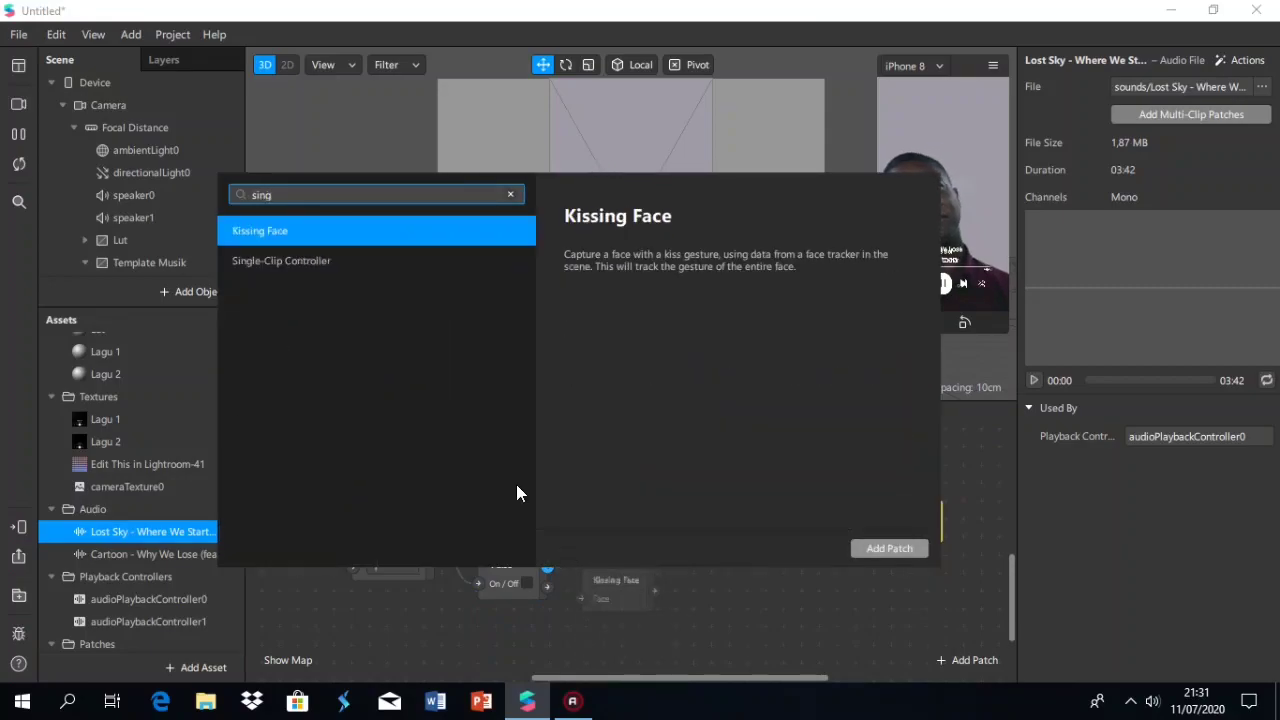
{"action": "left_click", "coordinate": [316, 260]}
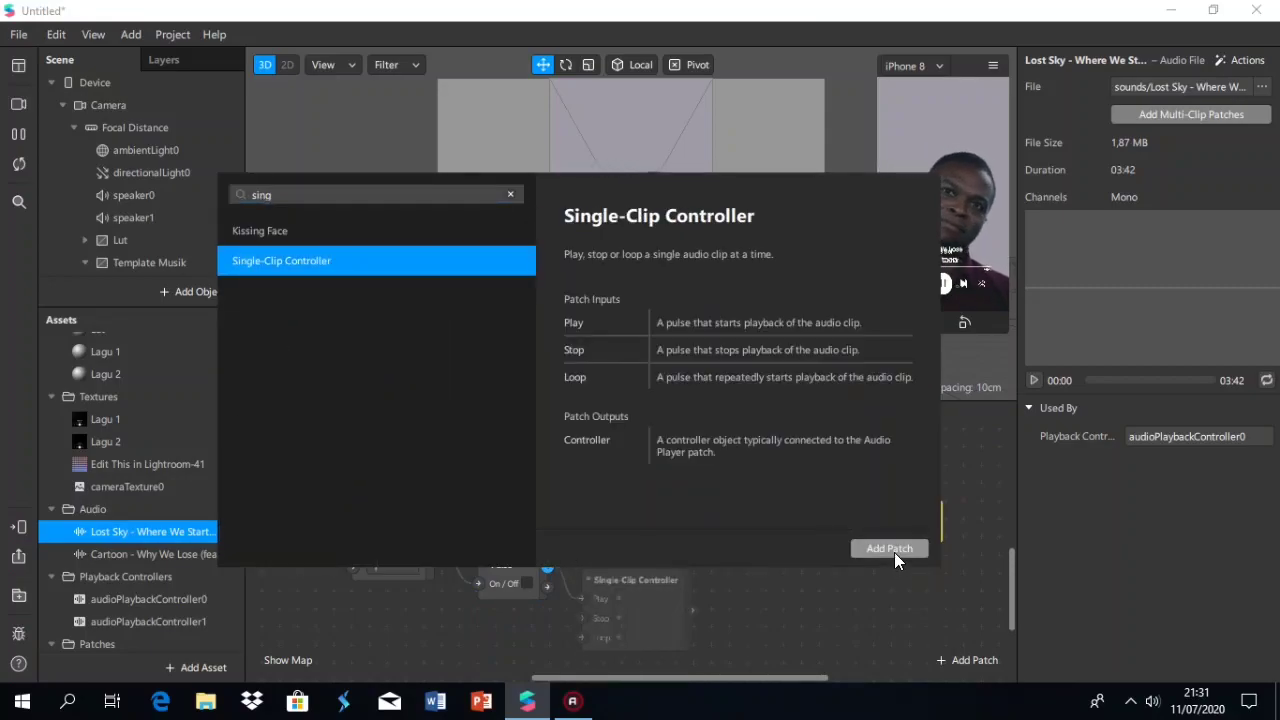
{"action": "left_click", "coordinate": [890, 550]}
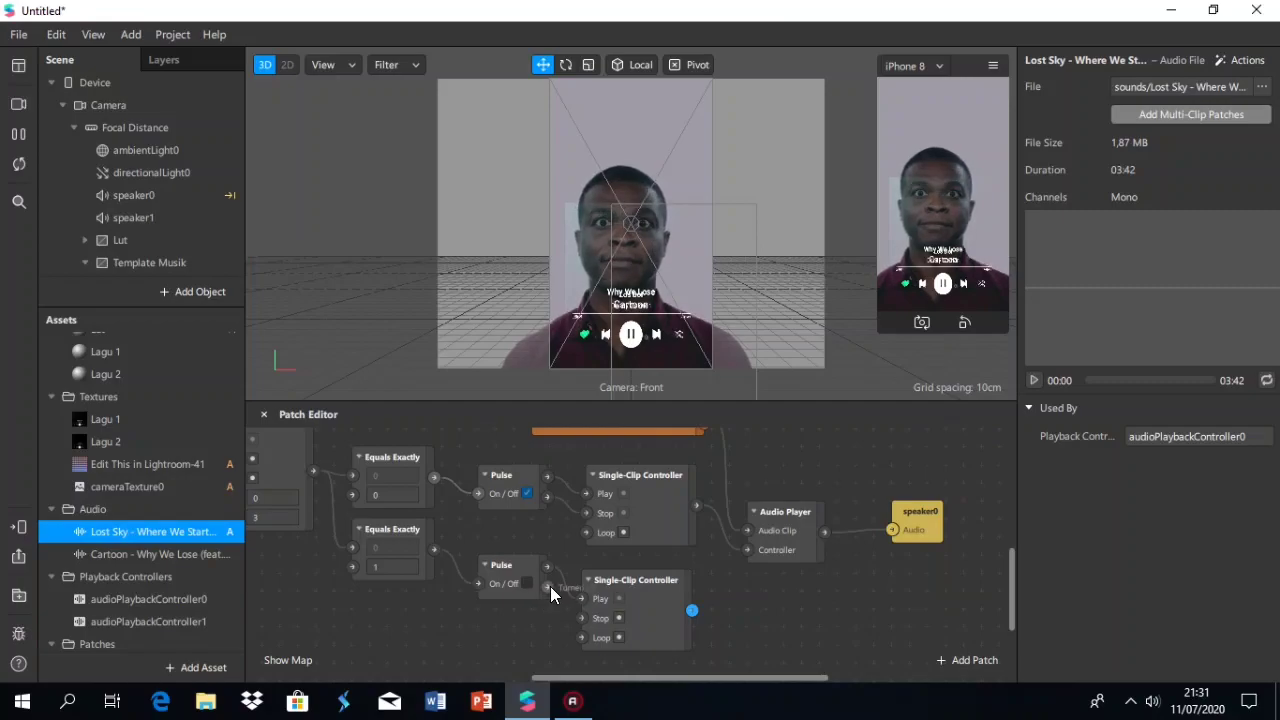
{"action": "left_click_drag", "start_coordinate": [550, 586], "coordinate": [582, 619]}
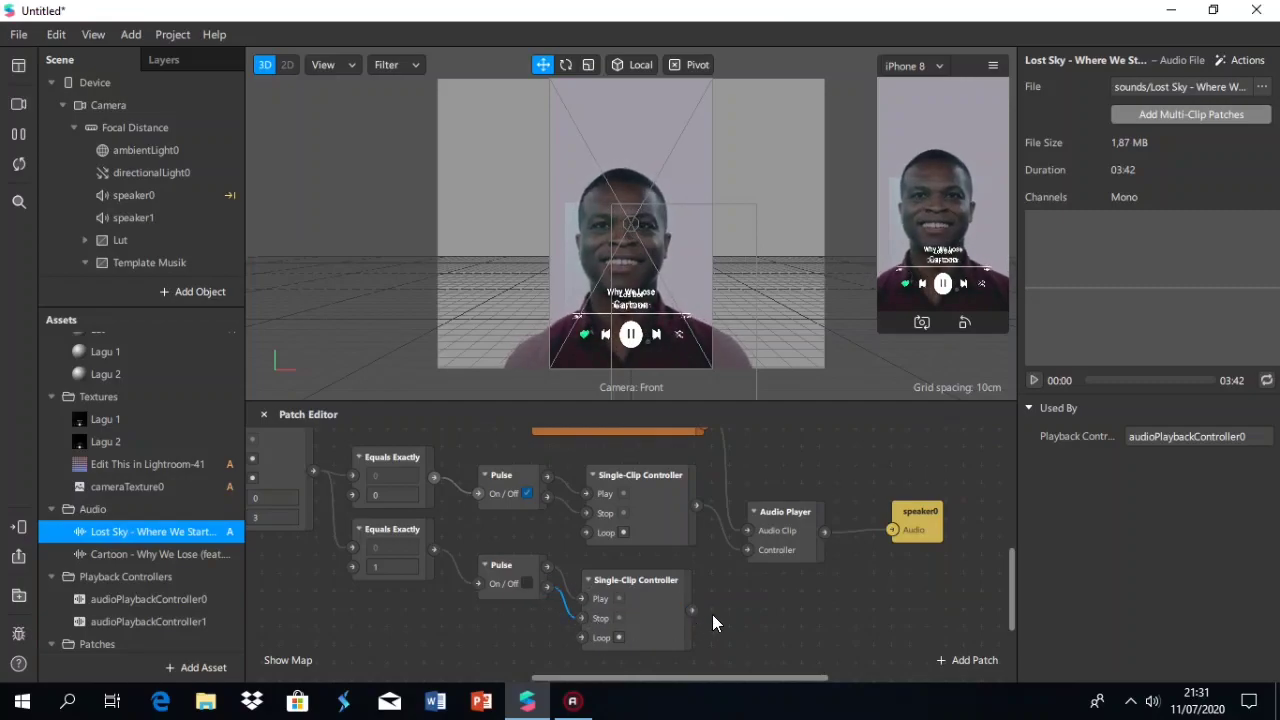
Add a second Audio Player patch fed by the lower Single-Clip Controller
{"action": "left_click_drag", "start_coordinate": [690, 608], "coordinate": [726, 608]}
{"action": "type", "text": "audi"}
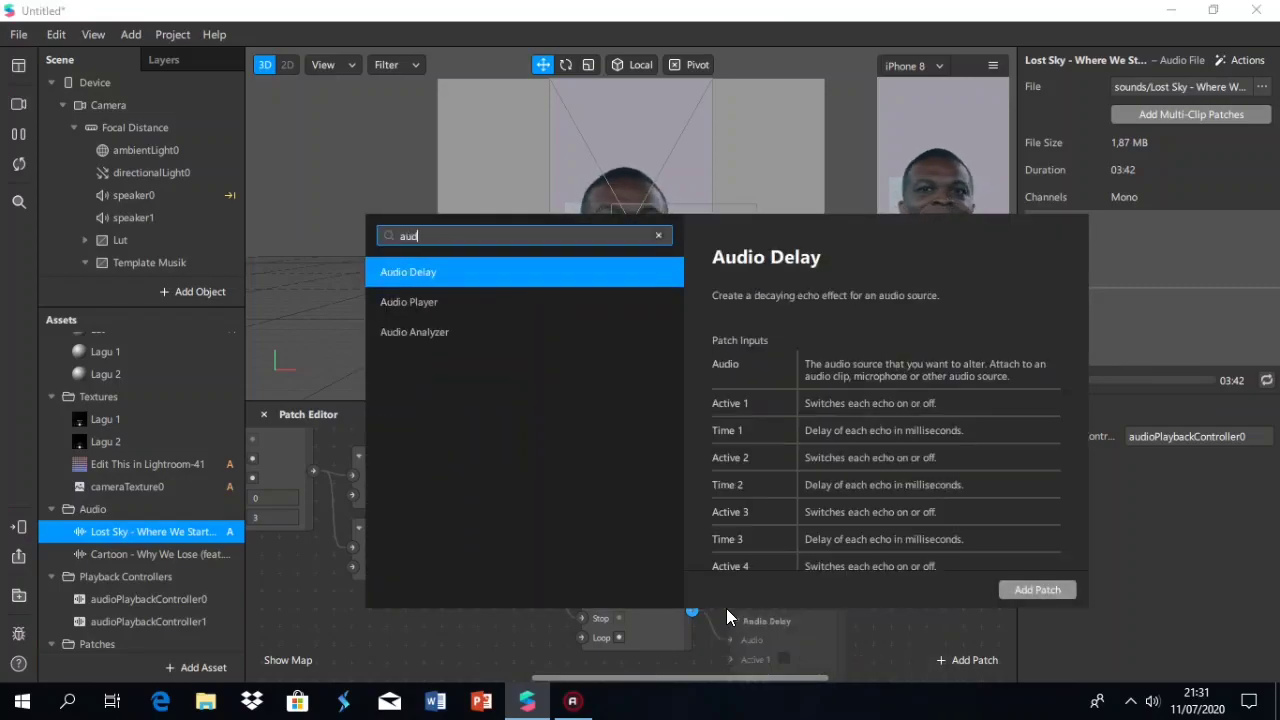
{"action": "left_click", "coordinate": [468, 304]}
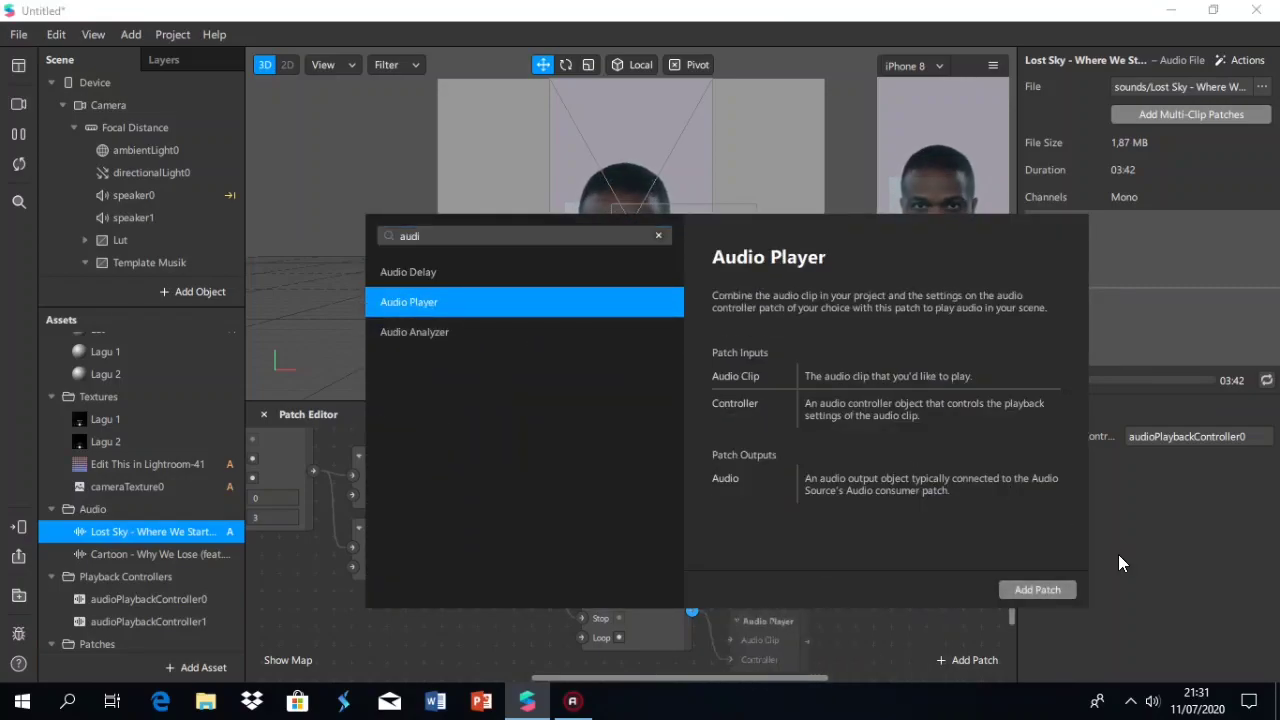
{"action": "left_click", "coordinate": [1052, 589]}
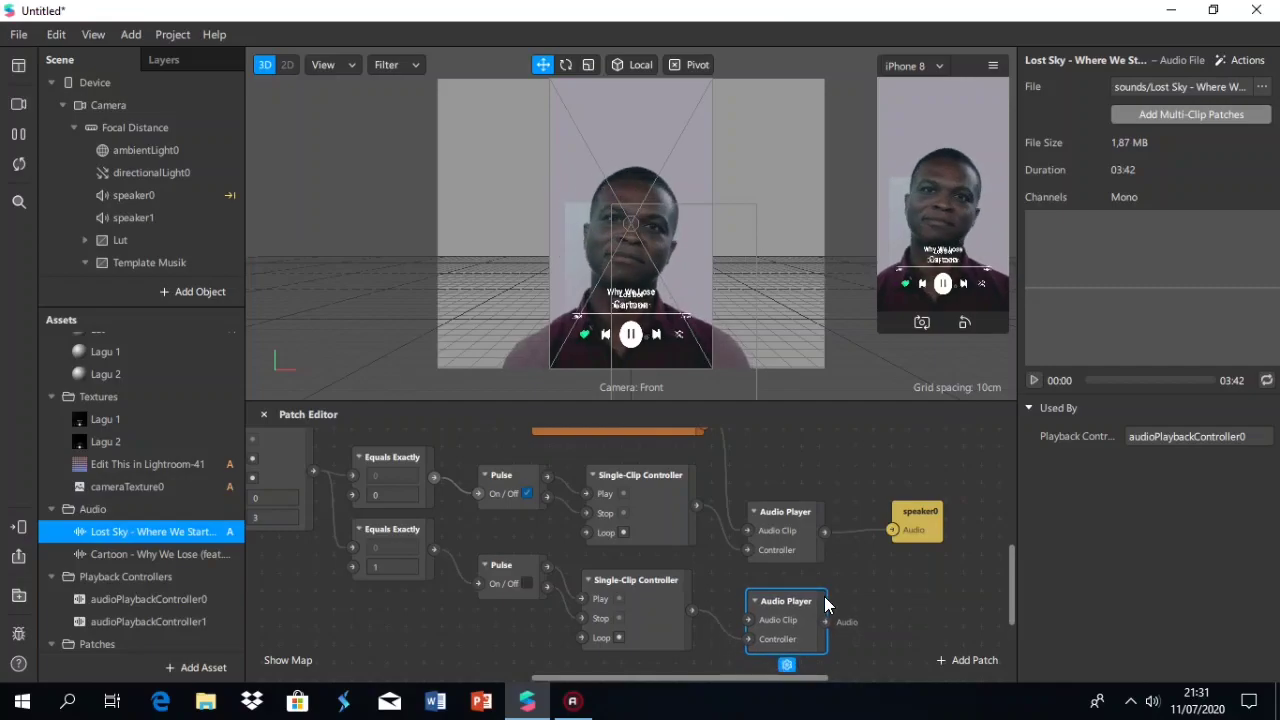
Create an Audio patch for speaker1, place it beside the lower Audio Player, and connect the player's Audio output to it
{"action": "left_click", "coordinate": [140, 218]}
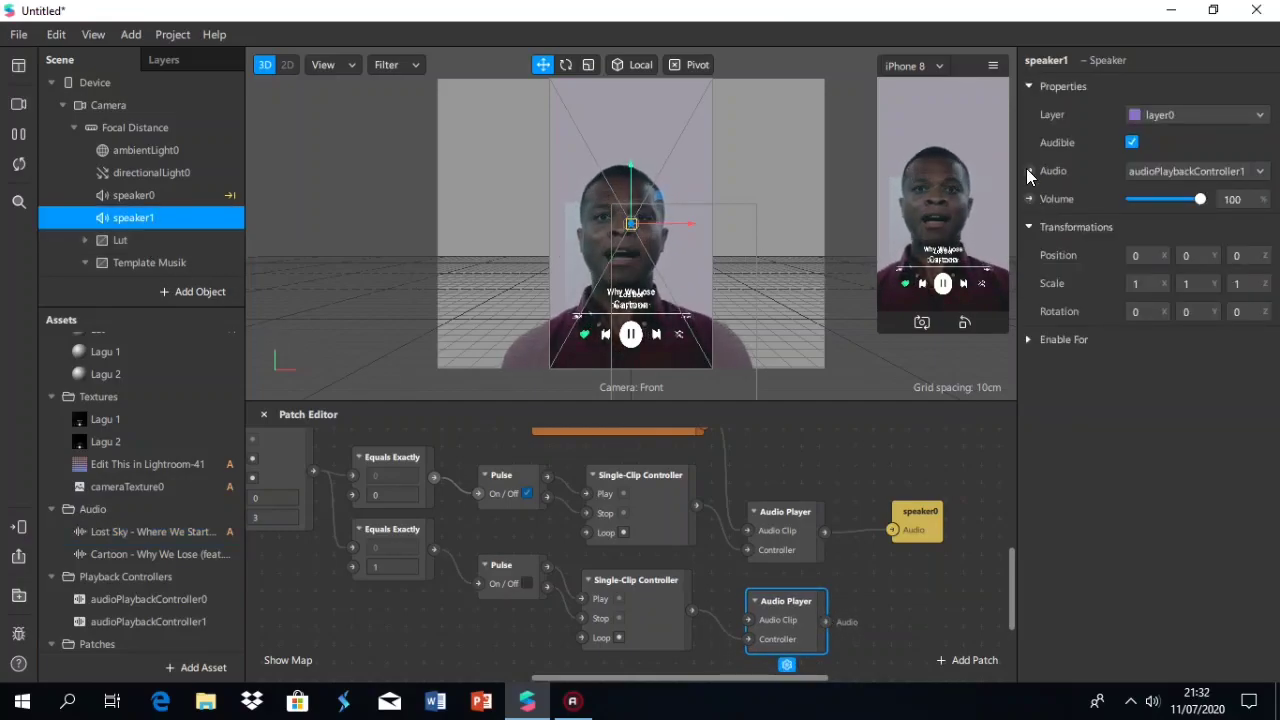
{"action": "left_click", "coordinate": [1029, 171]}
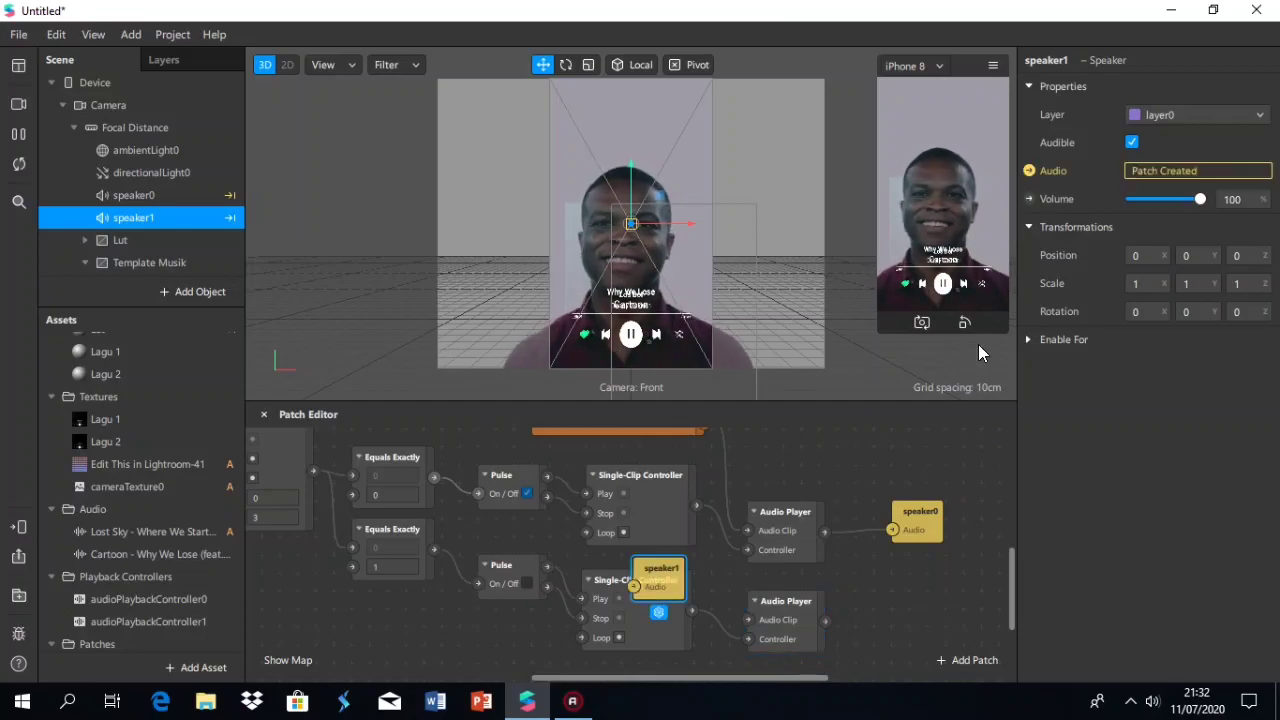
{"action": "left_click_drag", "start_coordinate": [654, 582], "coordinate": [918, 612]}
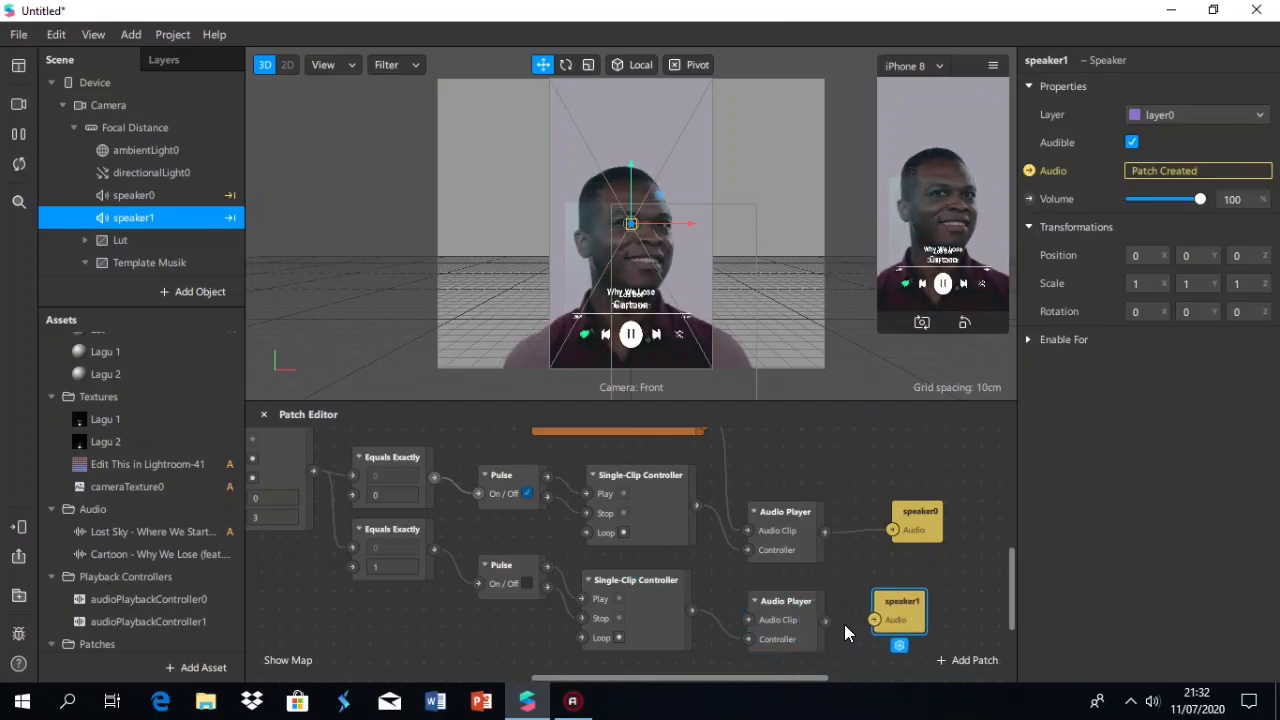
{"action": "left_click_drag", "start_coordinate": [826, 621], "coordinate": [880, 618]}
Add the Cartoon - Why We Lose audio file to the patch graph and connect it to the lower Audio Player's Audio Clip input
{"action": "scroll", "coordinate": [884, 602], "scroll_direction": "down", "scroll_amount": 1}
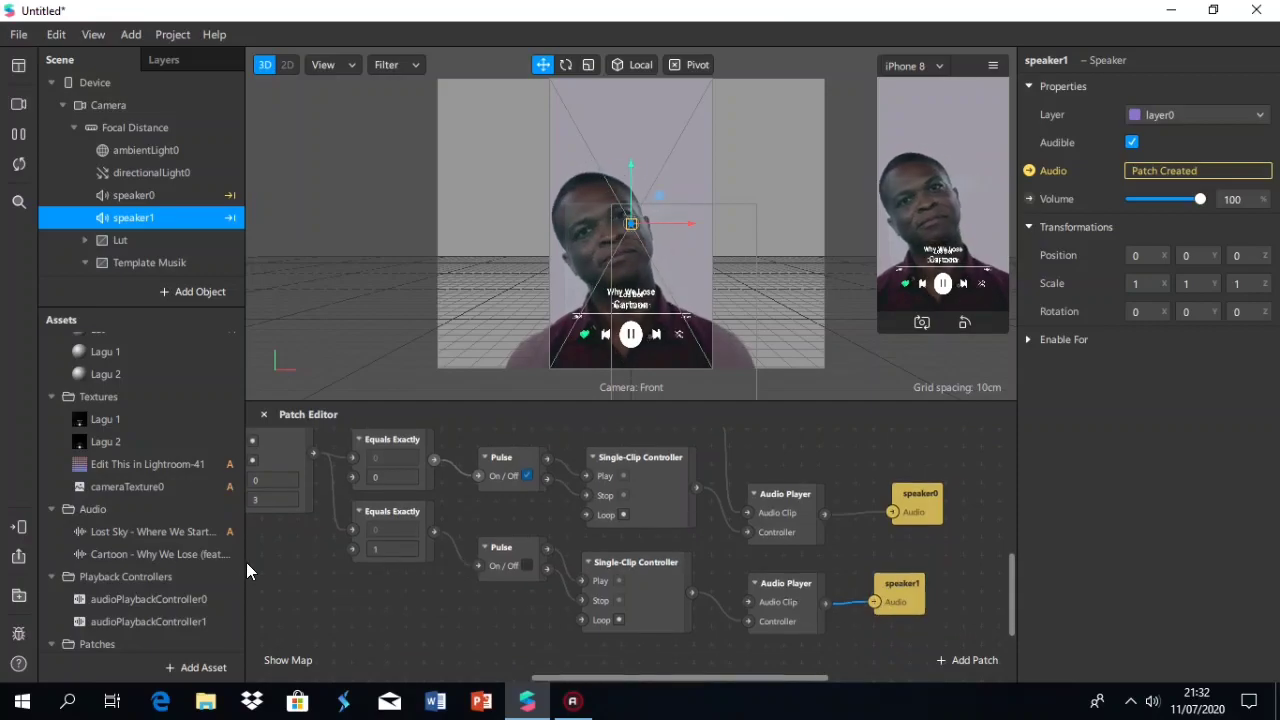
{"action": "left_click", "coordinate": [176, 554]}
{"action": "left_click_drag", "start_coordinate": [176, 554], "coordinate": [300, 546]}
{"action": "left_click_drag", "start_coordinate": [550, 566], "coordinate": [744, 600]}
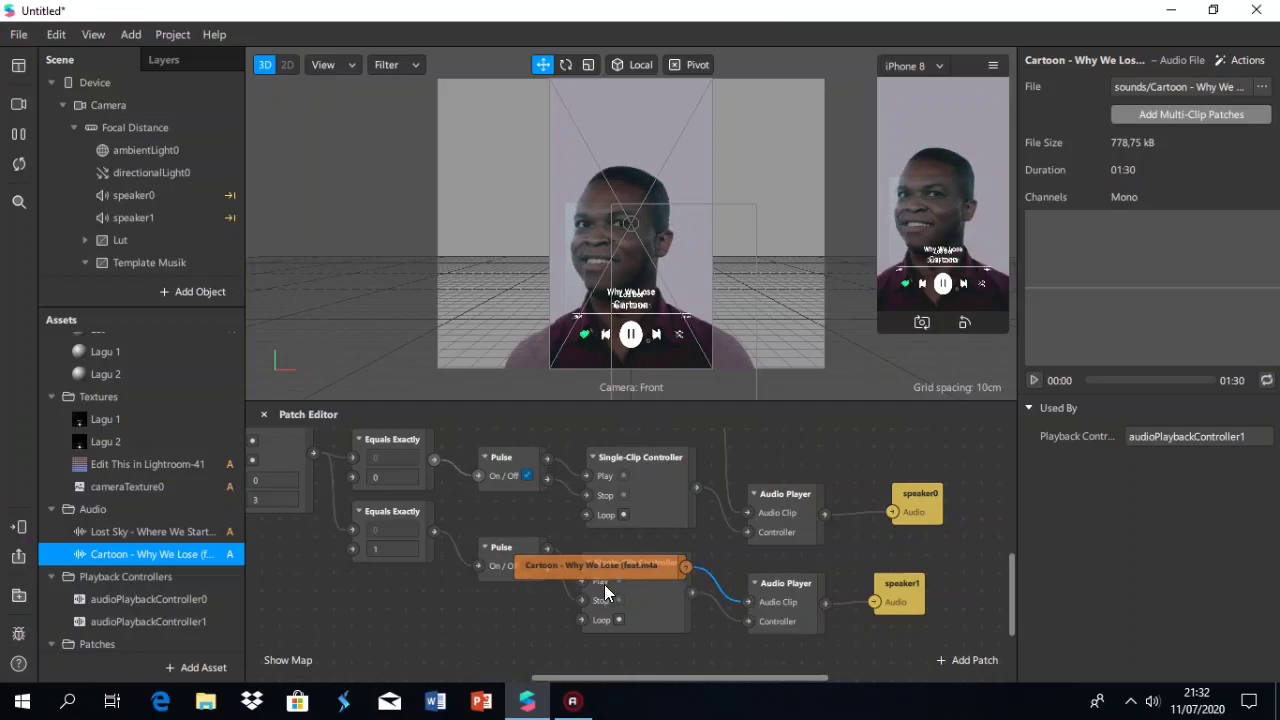
Create a Reset patch for audioPlaybackController0 and place it between the two Single-Clip Controllers
{"action": "left_click_drag", "start_coordinate": [638, 563], "coordinate": [637, 562]}
{"action": "scroll", "coordinate": [166, 590], "scroll_direction": "down", "scroll_amount": 1}
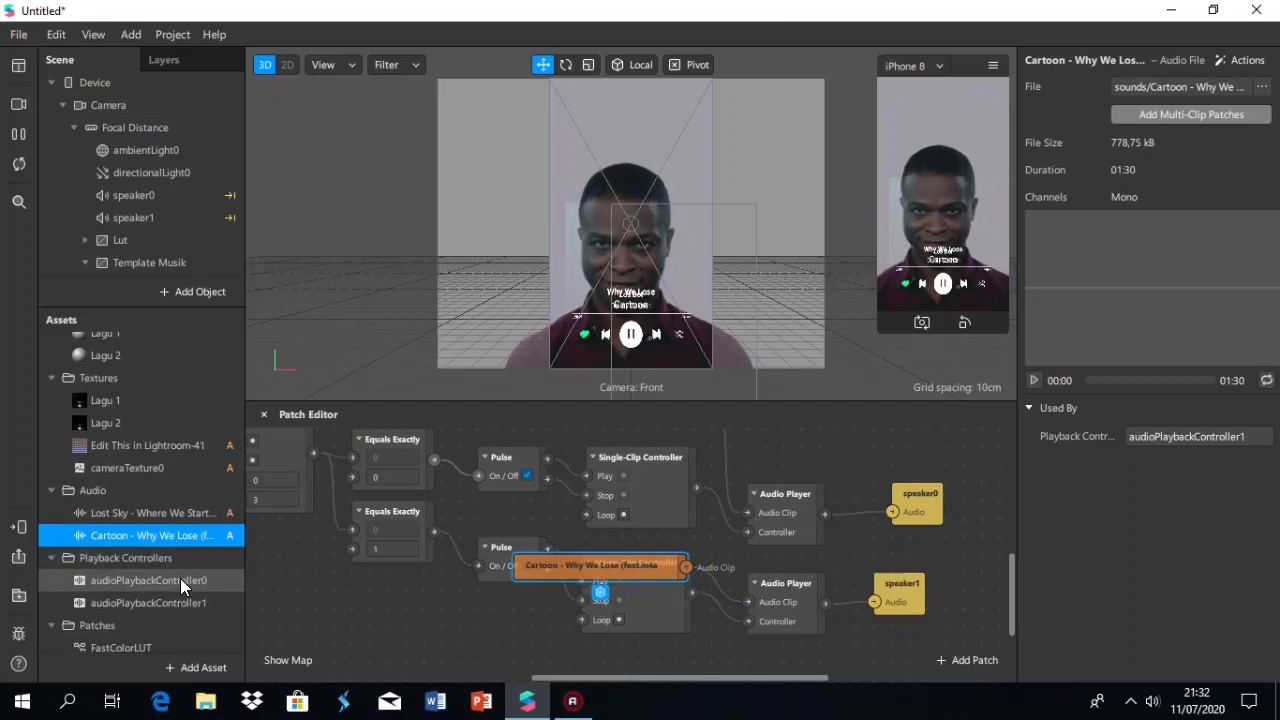
{"action": "left_click", "coordinate": [180, 580]}
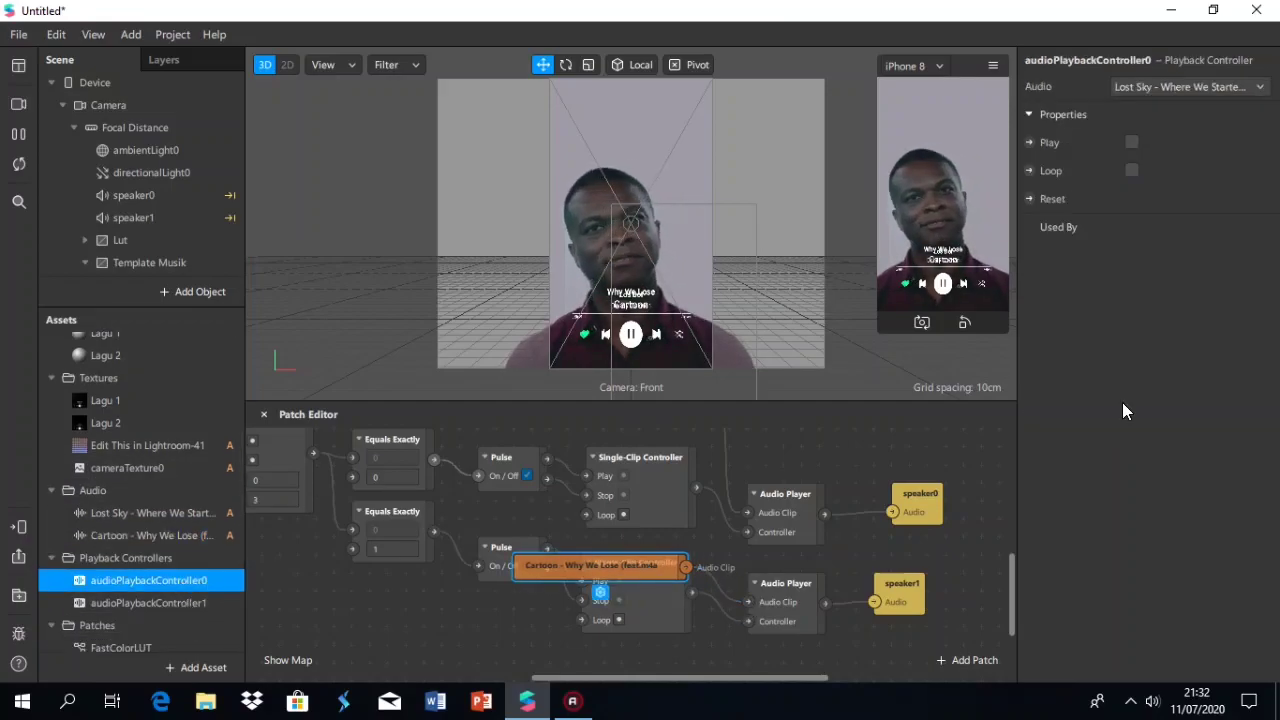
{"action": "left_click", "coordinate": [1029, 198]}
{"action": "left_click_drag", "start_coordinate": [694, 584], "coordinate": [683, 524]}
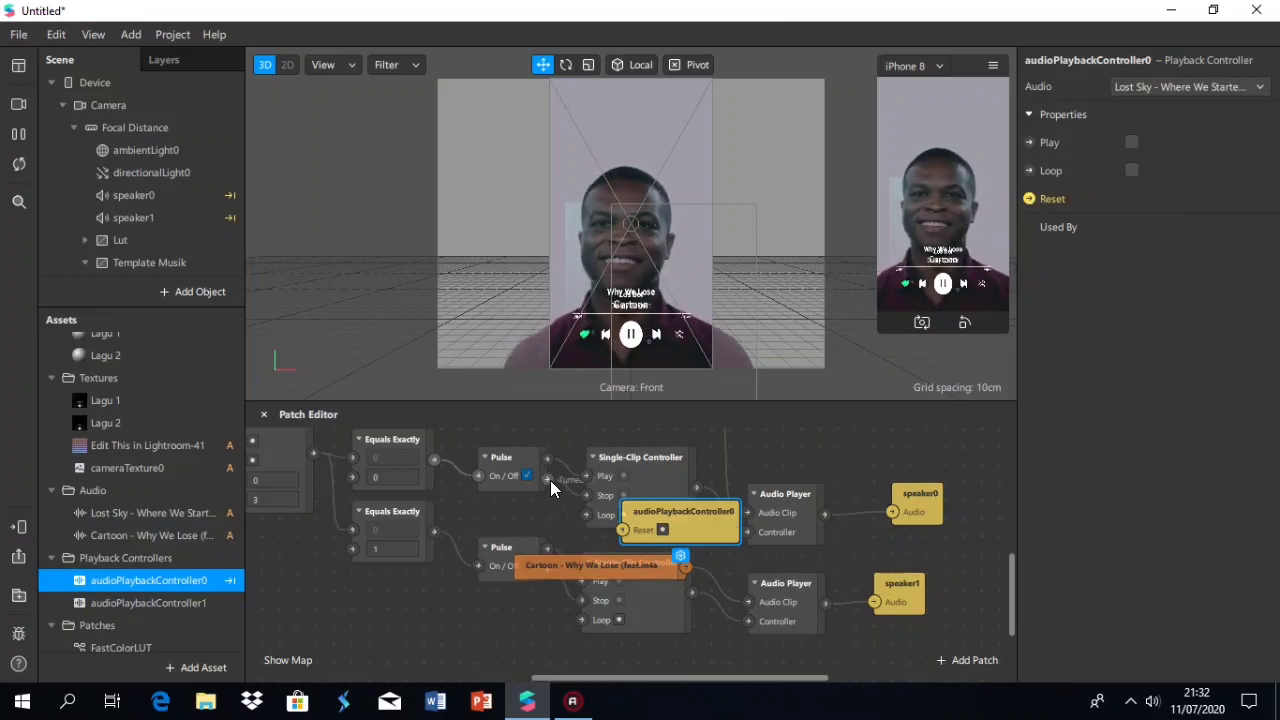
Spread out the overlapping patches and connect the upper Pulse's Turned Off output to audioPlaybackController0's Reset input
{"action": "left_click_drag", "start_coordinate": [602, 564], "coordinate": [620, 654]}
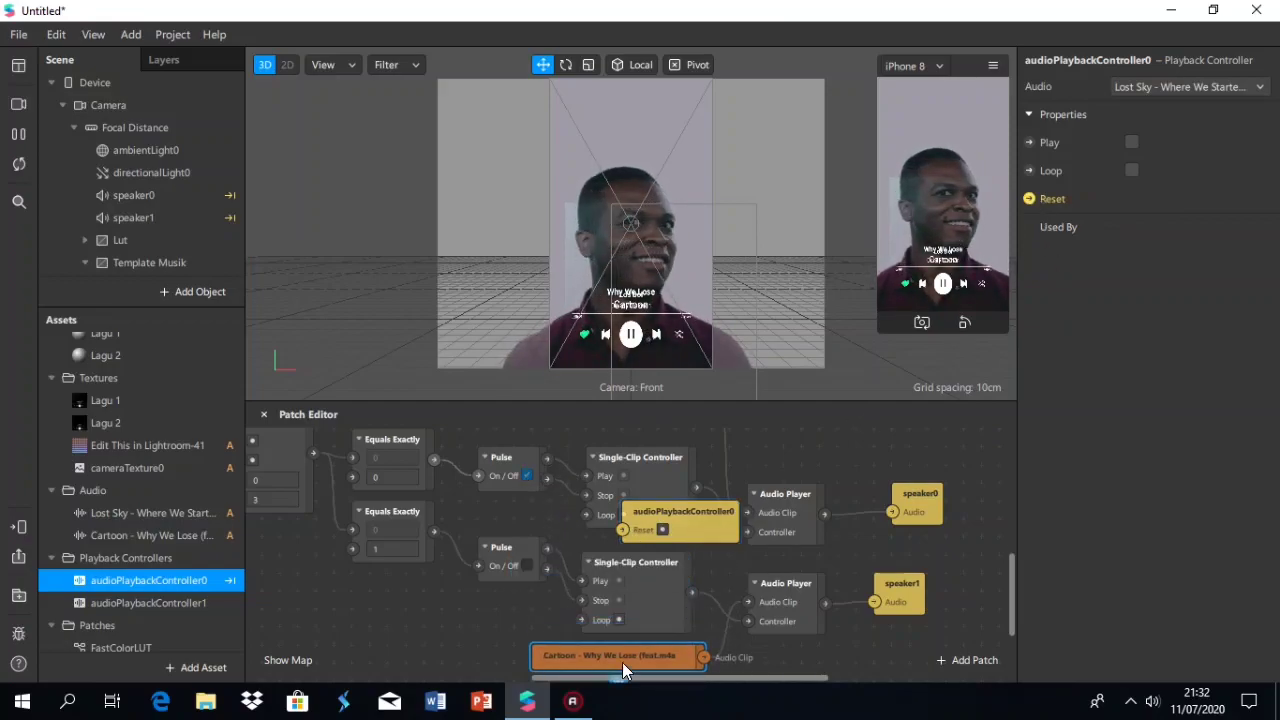
{"action": "left_click_drag", "start_coordinate": [484, 463], "coordinate": [448, 483]}
{"action": "left_click_drag", "start_coordinate": [614, 524], "coordinate": [650, 514]}
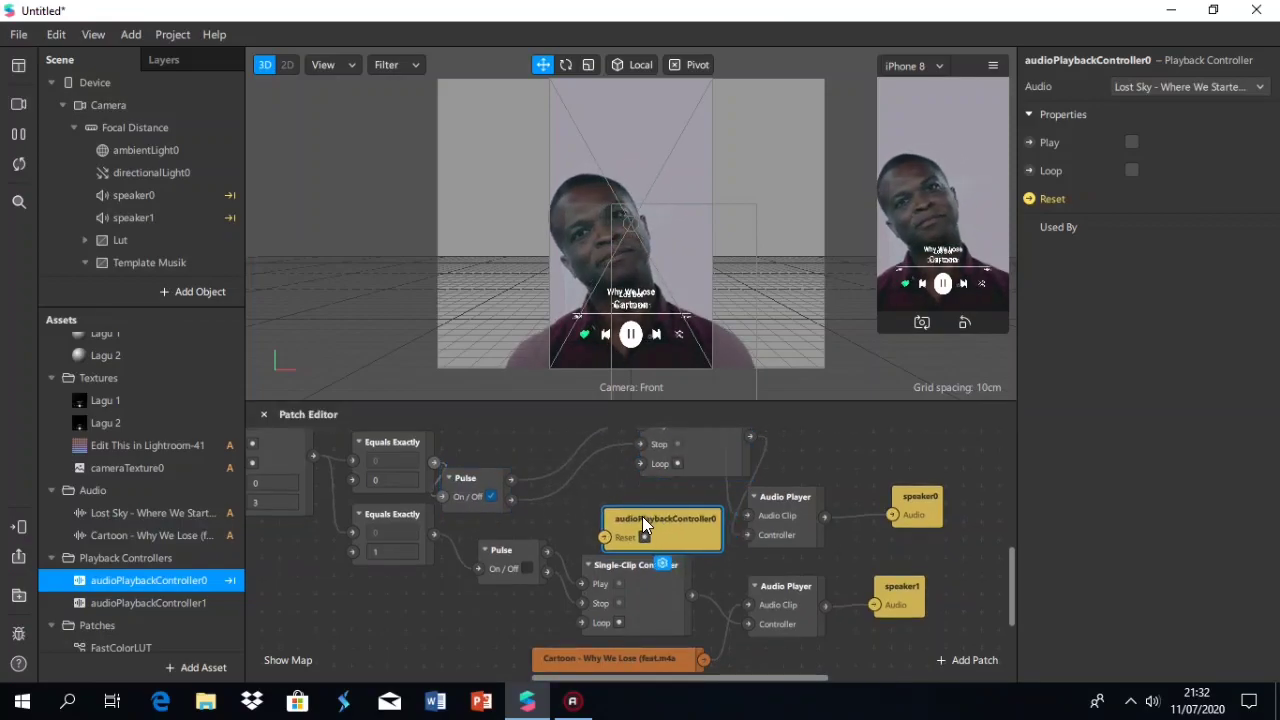
{"action": "left_click_drag", "start_coordinate": [510, 500], "coordinate": [604, 532]}
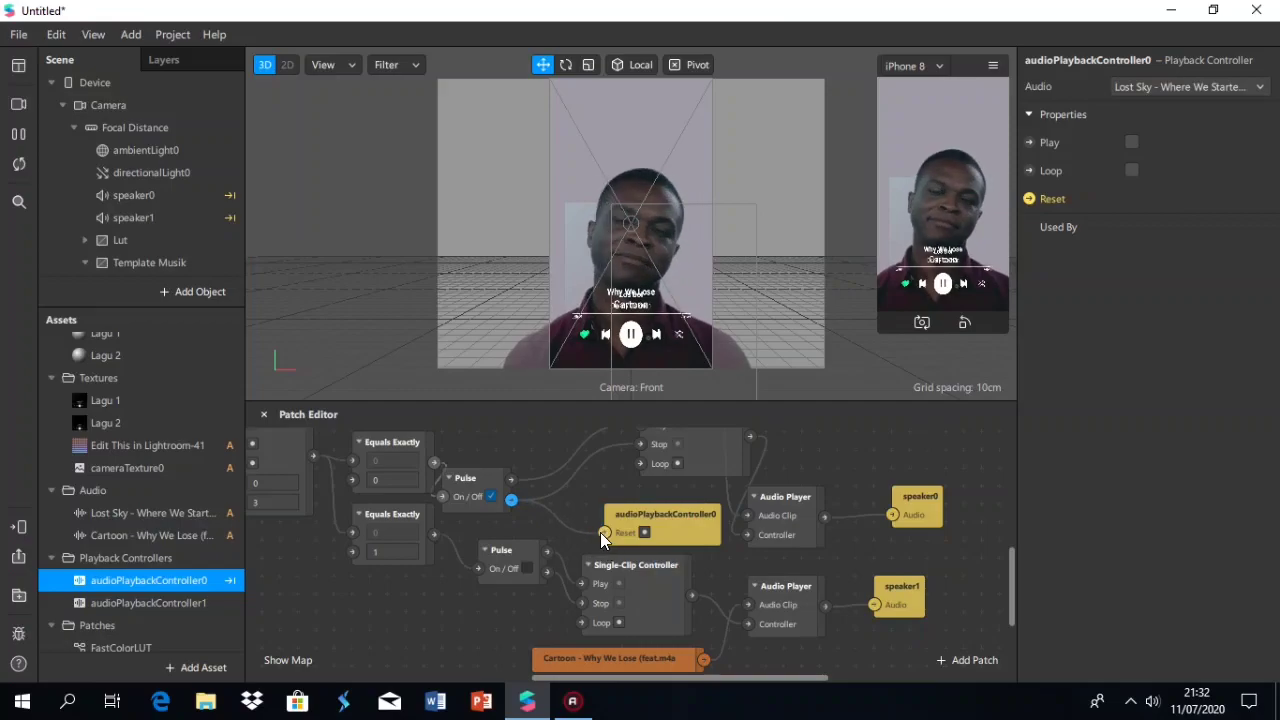
Create a Reset patch for audioPlaybackController1 below the Cartoon audio patch and connect the lower Pulse's Turned Off output to it
{"action": "left_click_drag", "start_coordinate": [642, 654], "coordinate": [672, 664]}
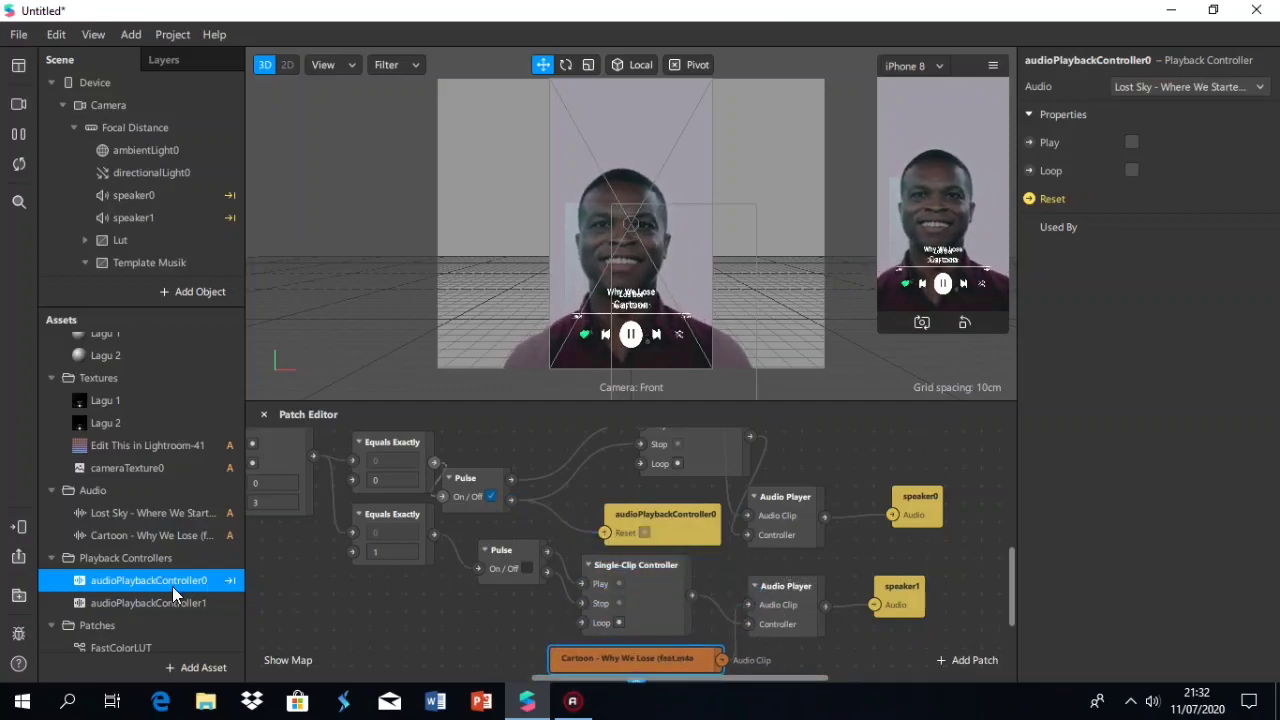
{"action": "left_click", "coordinate": [154, 600]}
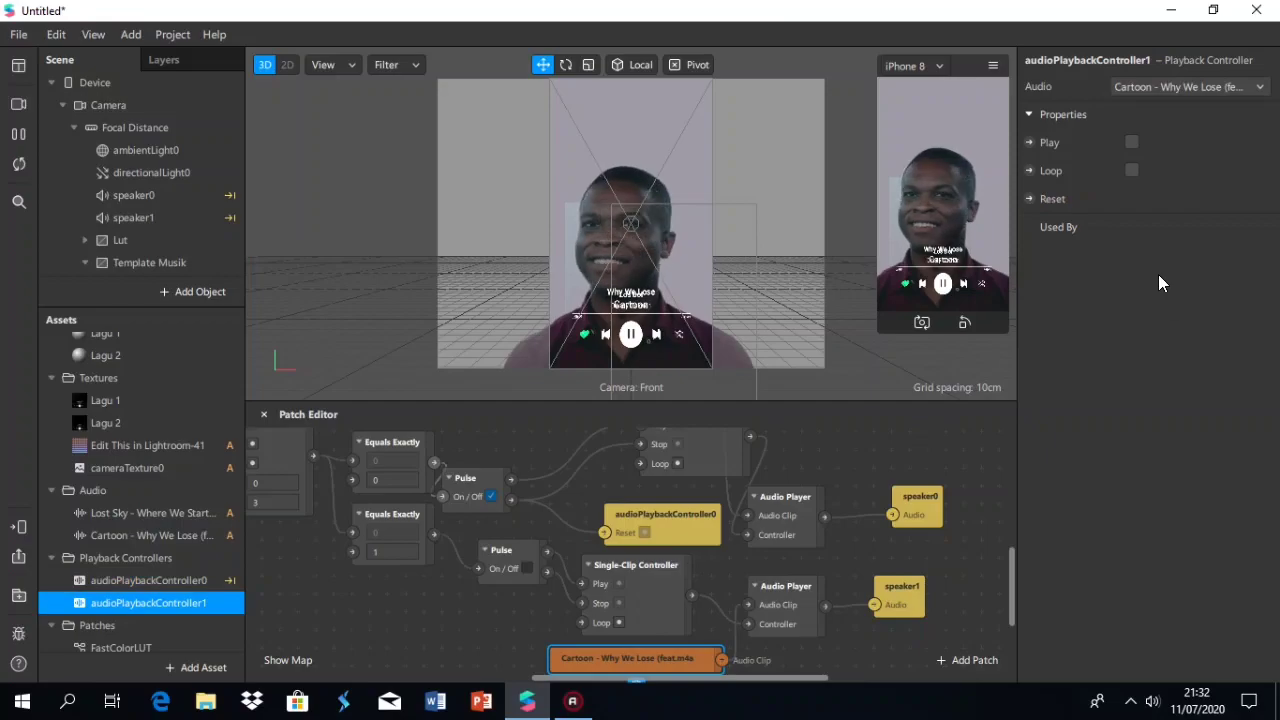
{"action": "left_click", "coordinate": [1029, 198]}
{"action": "left_click_drag", "start_coordinate": [694, 548], "coordinate": [660, 648]}
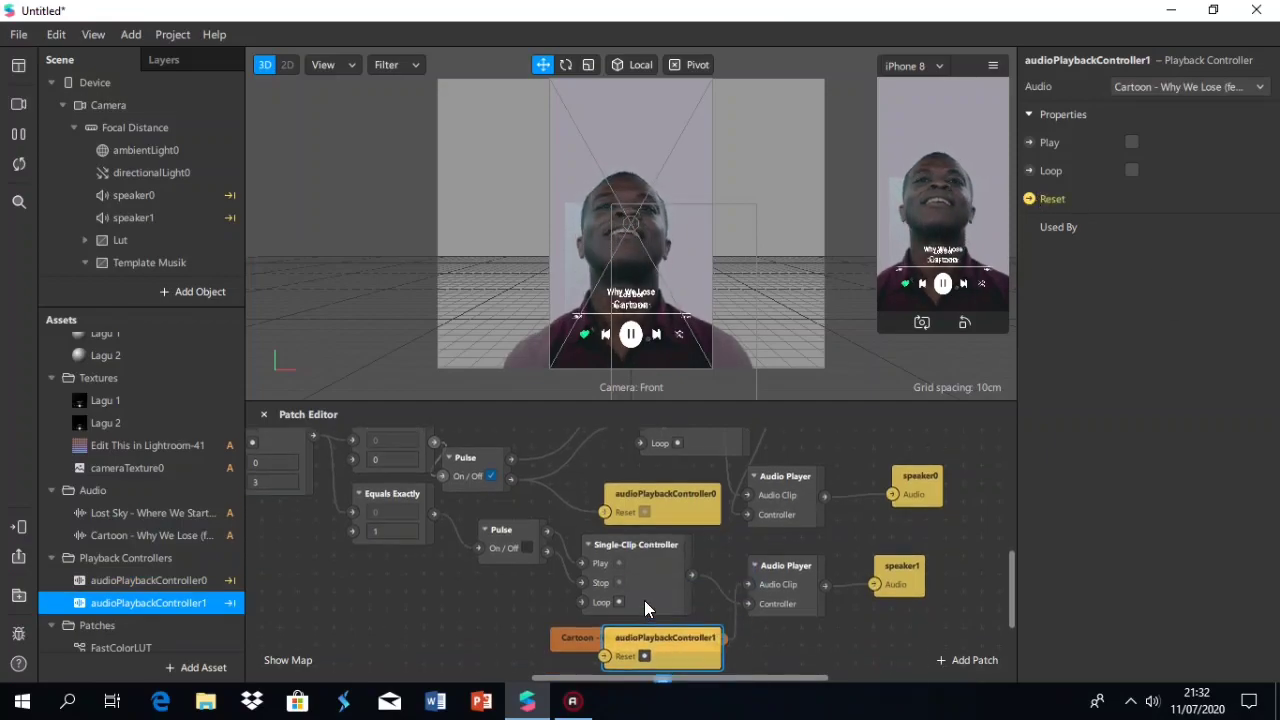
{"action": "scroll", "coordinate": [644, 600], "scroll_direction": "down", "scroll_amount": 2}
{"action": "left_click_drag", "start_coordinate": [654, 596], "coordinate": [654, 624]}
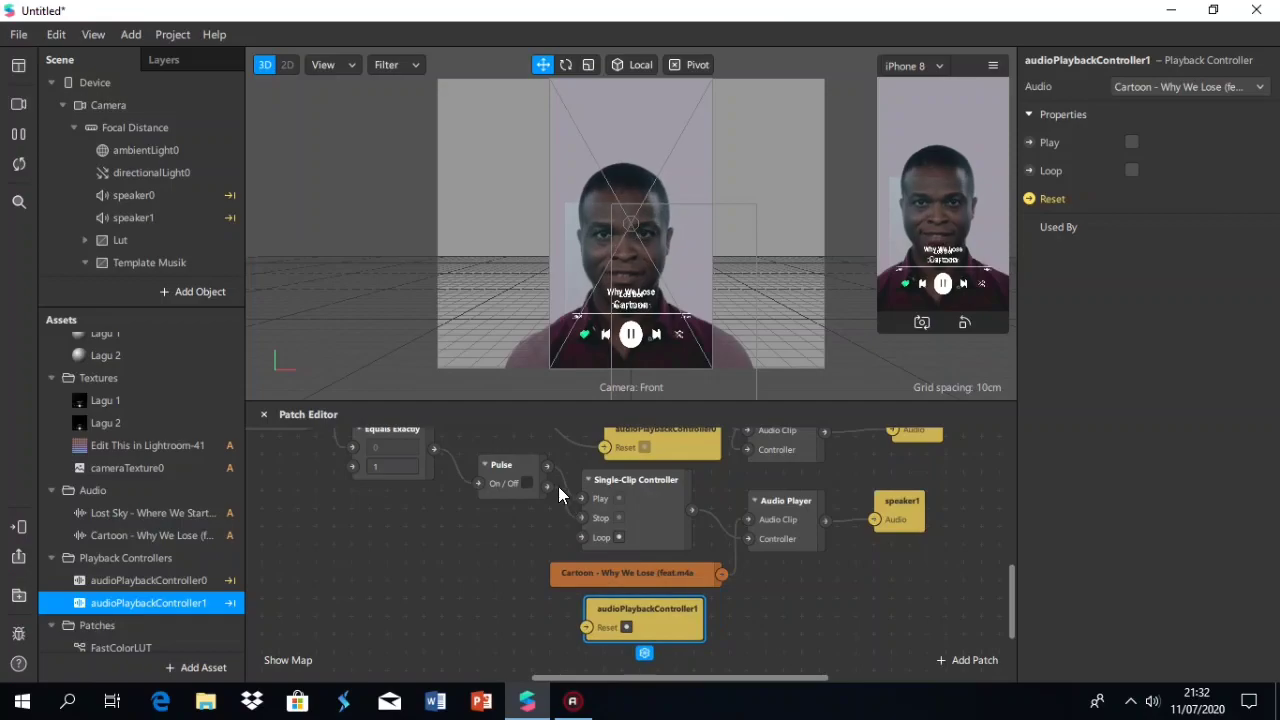
{"action": "left_click_drag", "start_coordinate": [544, 486], "coordinate": [574, 632]}
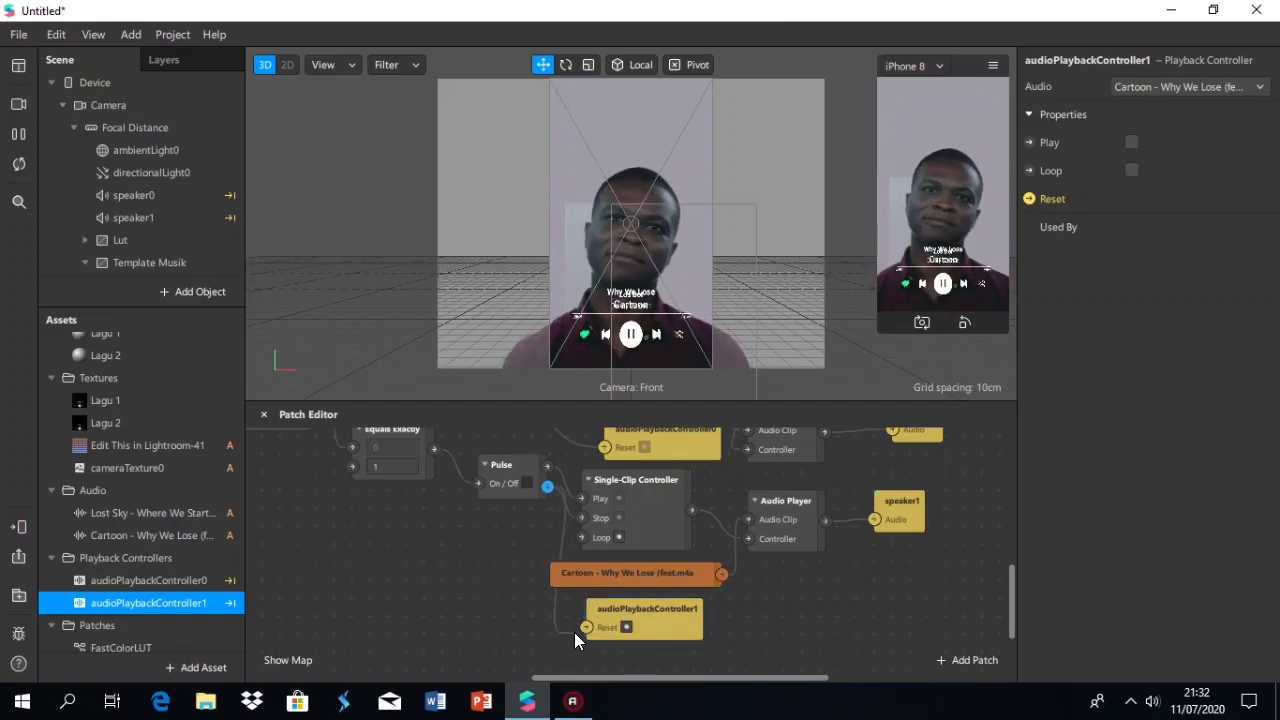
Enlarge the simulator preview and enable Simulate Touch to test switching the songs by tapping the screen
{"action": "scroll", "coordinate": [662, 594], "scroll_direction": "up", "scroll_amount": 2}
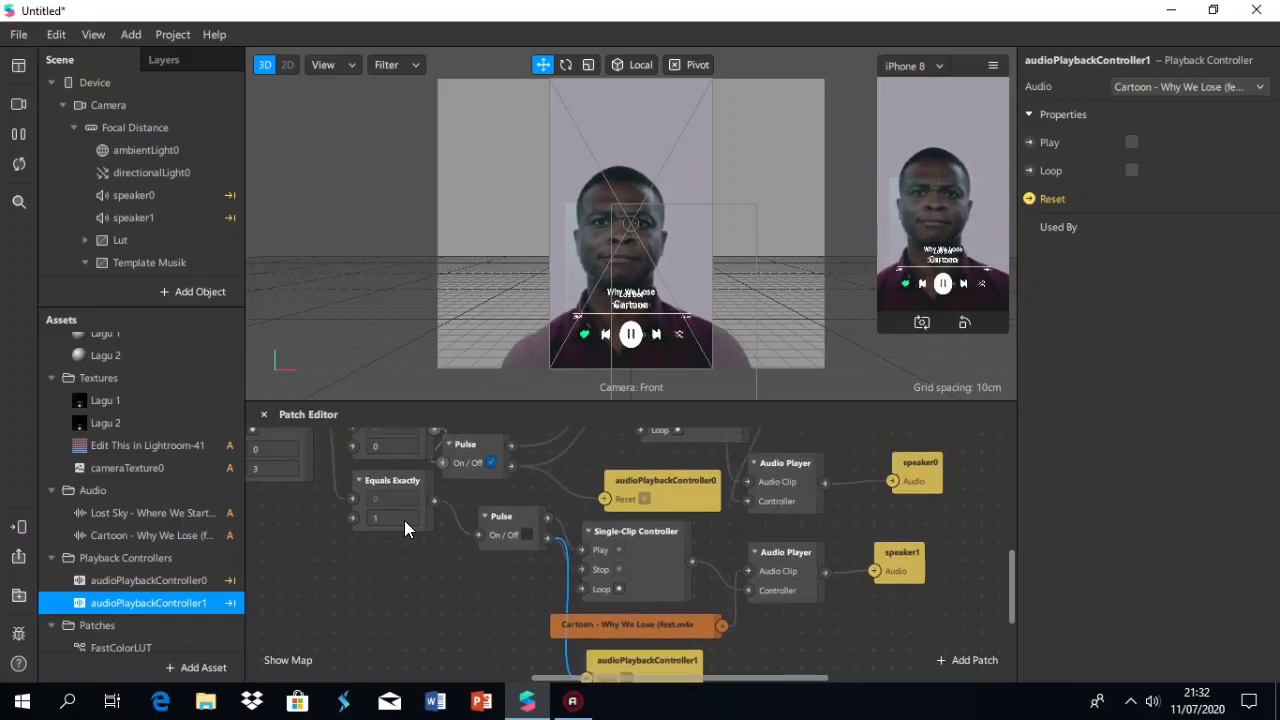
{"action": "scroll", "coordinate": [540, 482], "scroll_direction": "up", "scroll_amount": 6}
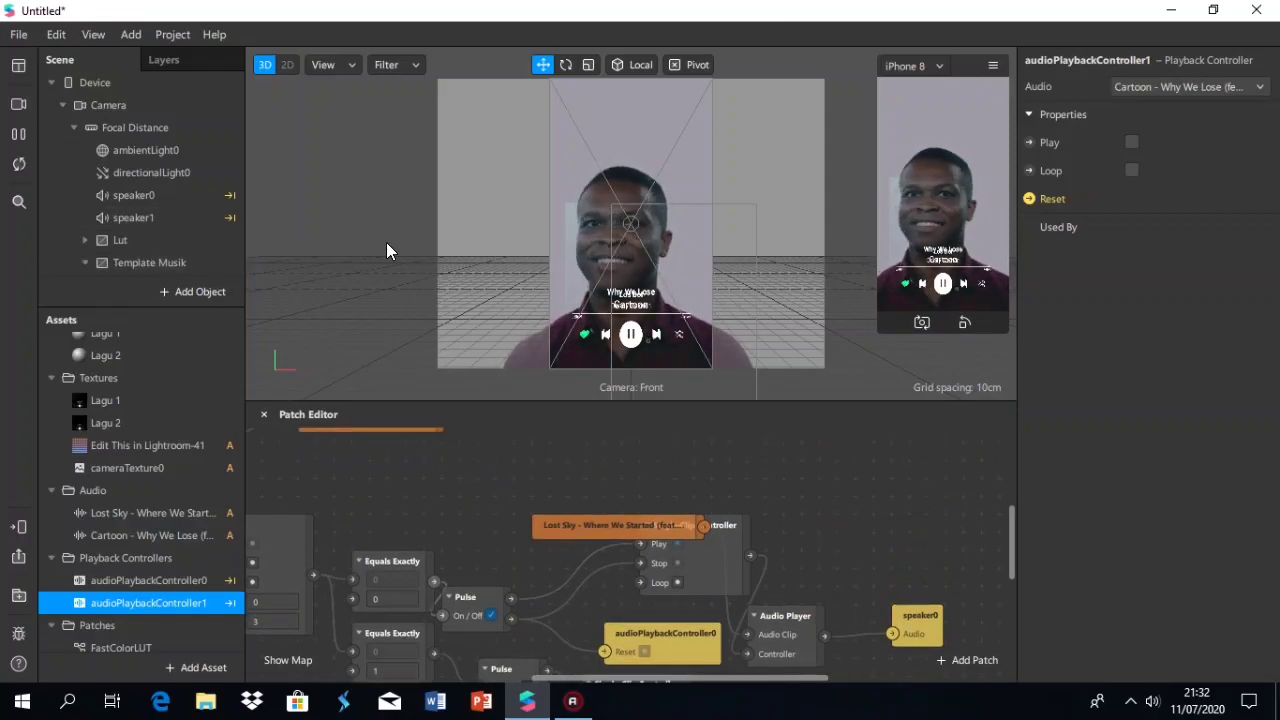
{"action": "left_click_drag", "start_coordinate": [878, 334], "coordinate": [794, 482]}
{"action": "left_click", "coordinate": [993, 65]}
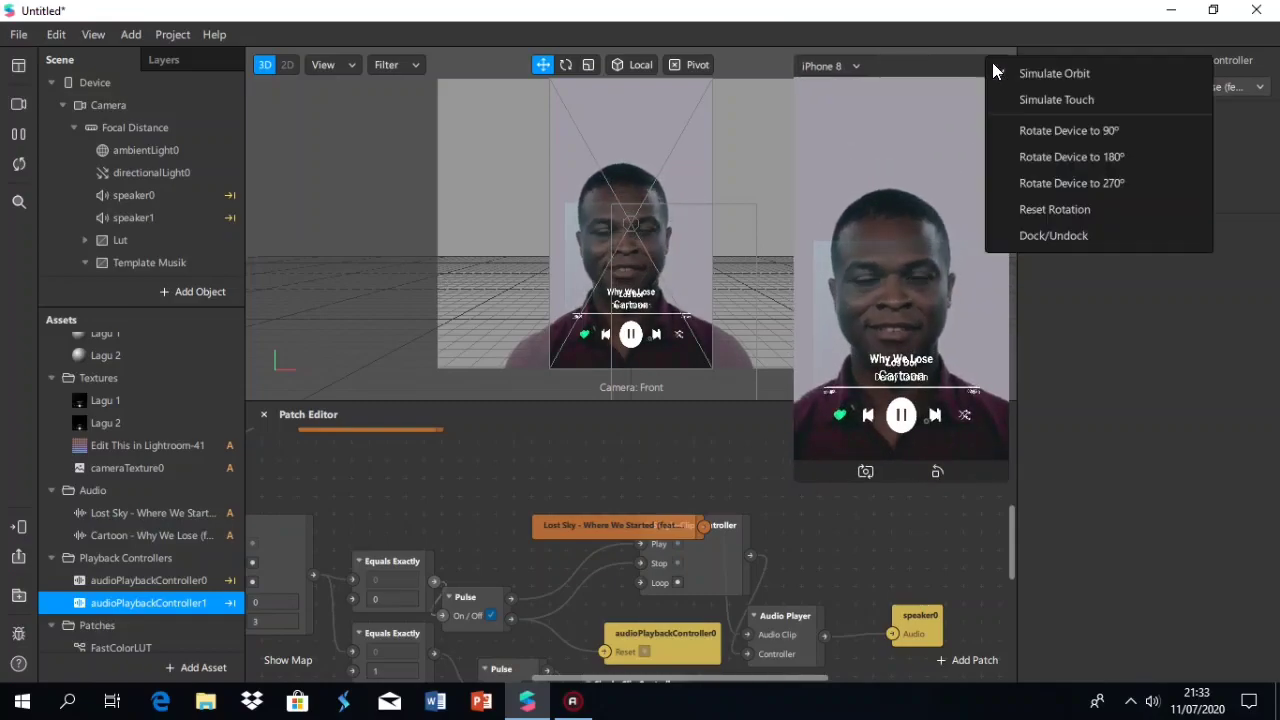
{"action": "left_click", "coordinate": [1008, 115]}
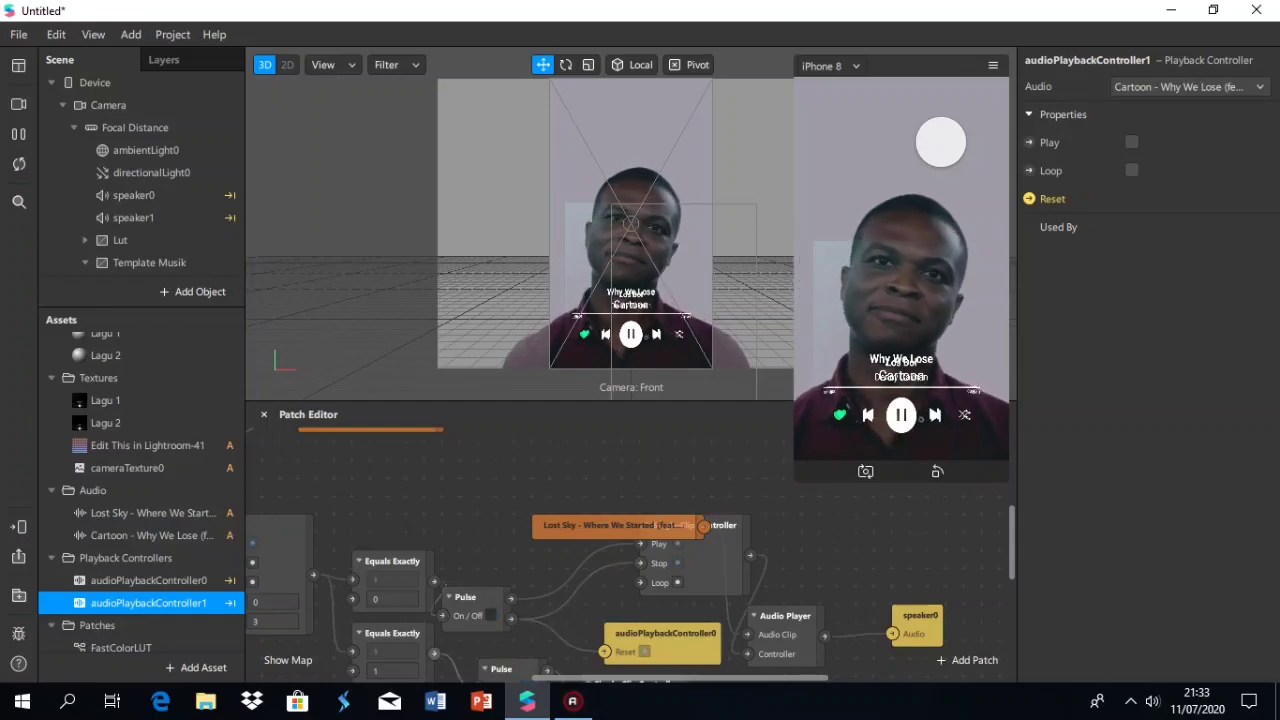
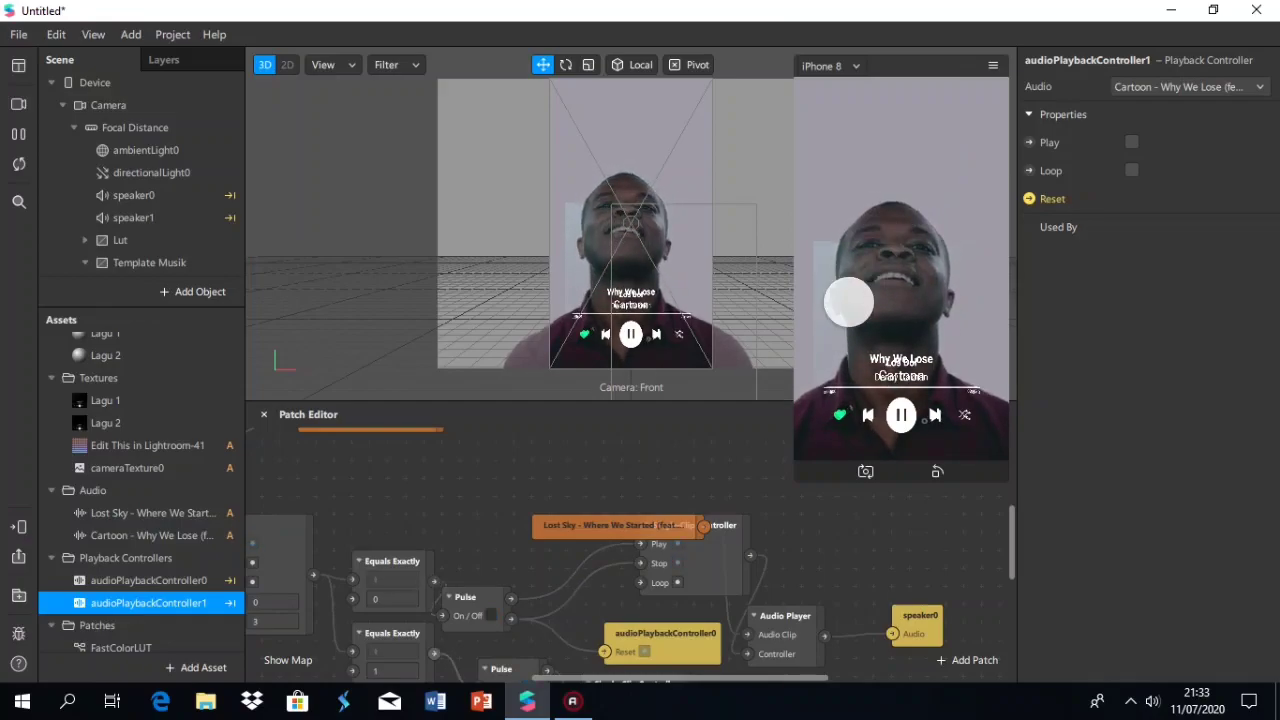
Move the Lost Sky audio patch above the upper Single-Clip Controller and raise the system volume
{"action": "left_click_drag", "start_coordinate": [666, 526], "coordinate": [720, 490]}
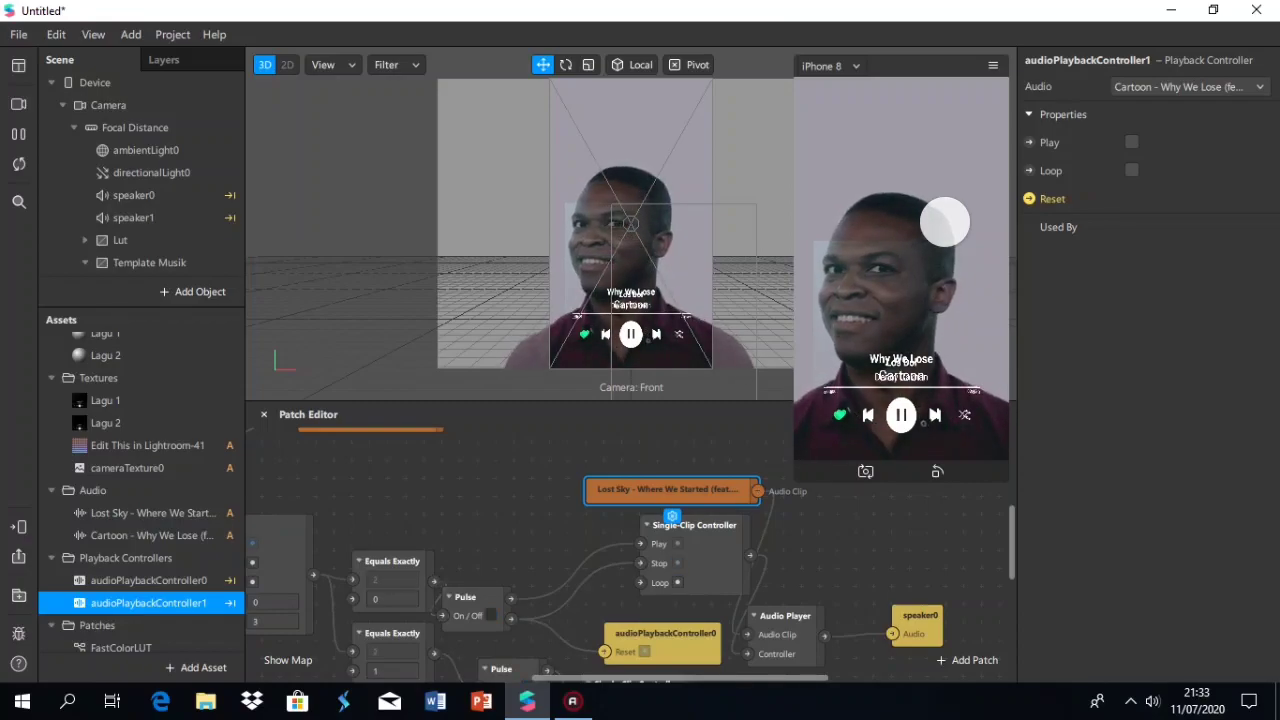
{"action": "key", "text": "XF86AudioRaiseVolume"}
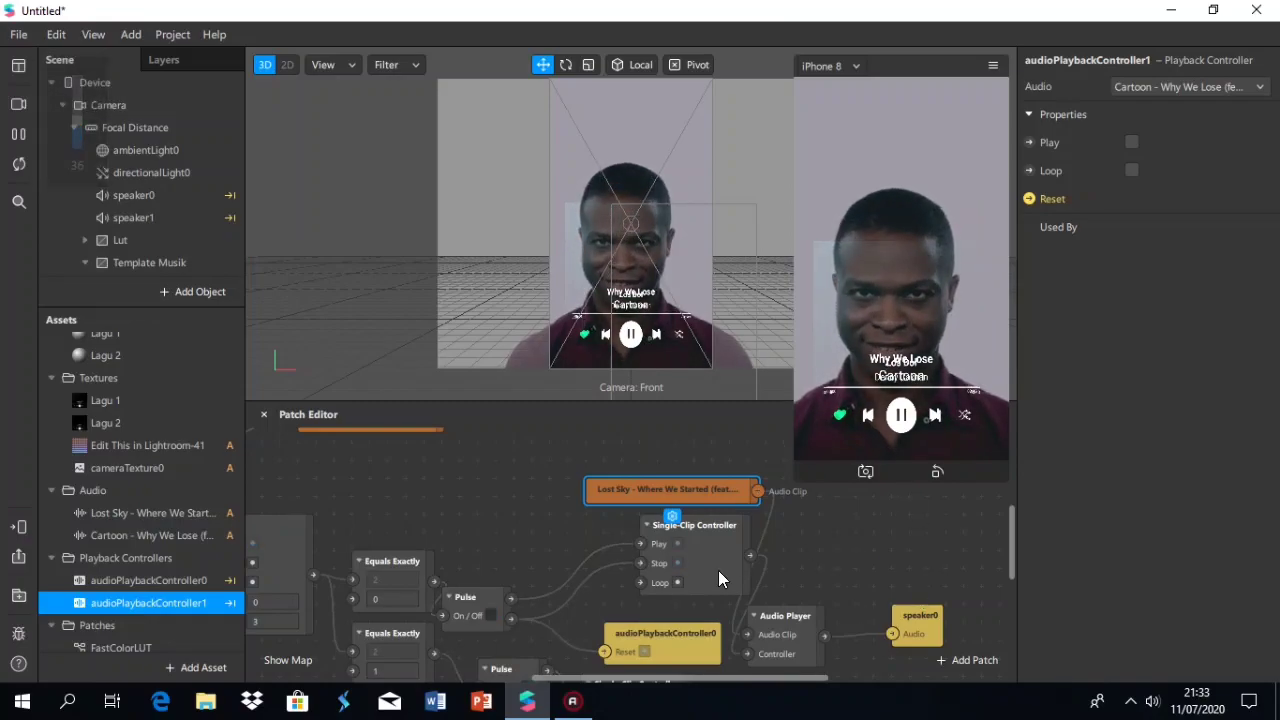
{"action": "scroll", "coordinate": [476, 539], "scroll_direction": "down", "scroll_amount": 3}
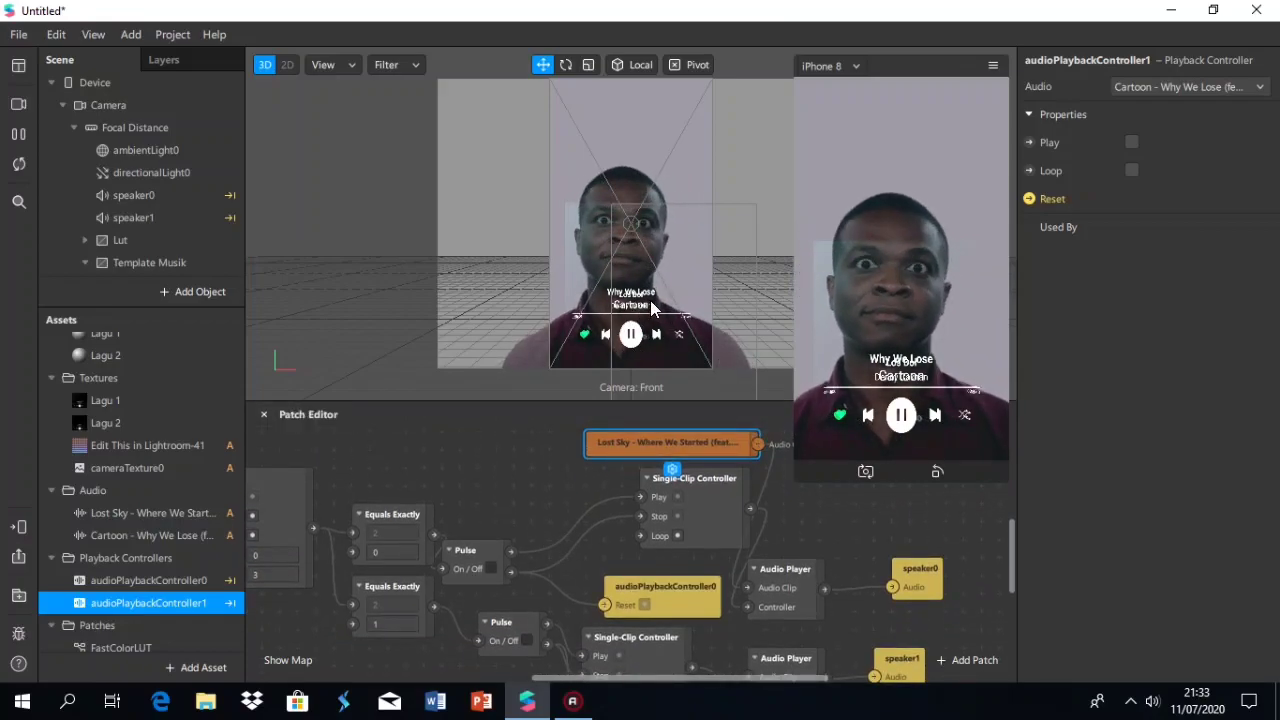
{"action": "scroll", "coordinate": [505, 440], "scroll_direction": "down", "scroll_amount": 4}
{"action": "scroll", "coordinate": [505, 440], "scroll_direction": "down", "scroll_amount": 2}
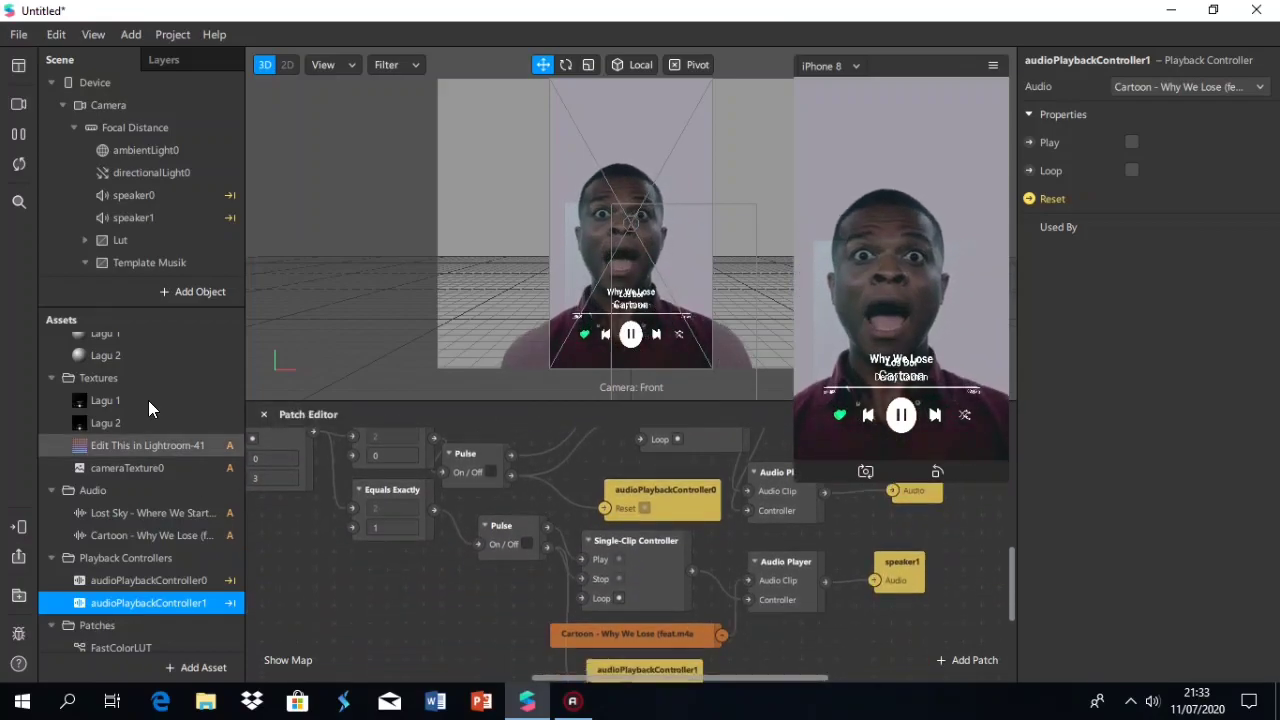
Create a Visible patch for the Lagu 1 rectangle, place it above the upper Pulse, and connect the upper Equals Exactly output to it
{"action": "scroll", "coordinate": [126, 212], "scroll_direction": "down", "scroll_amount": 1}
{"action": "scroll", "coordinate": [128, 212], "scroll_direction": "up", "scroll_amount": 1}
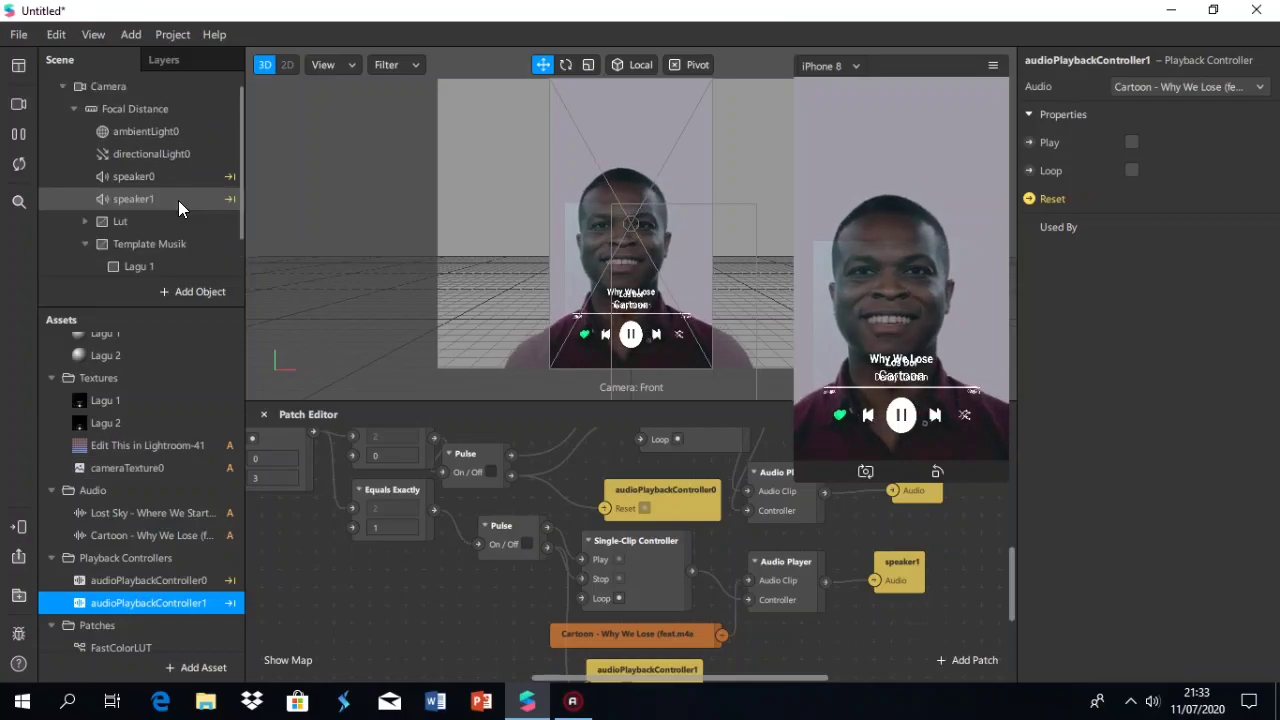
{"action": "scroll", "coordinate": [184, 258], "scroll_direction": "down", "scroll_amount": 1}
{"action": "left_click", "coordinate": [164, 250]}
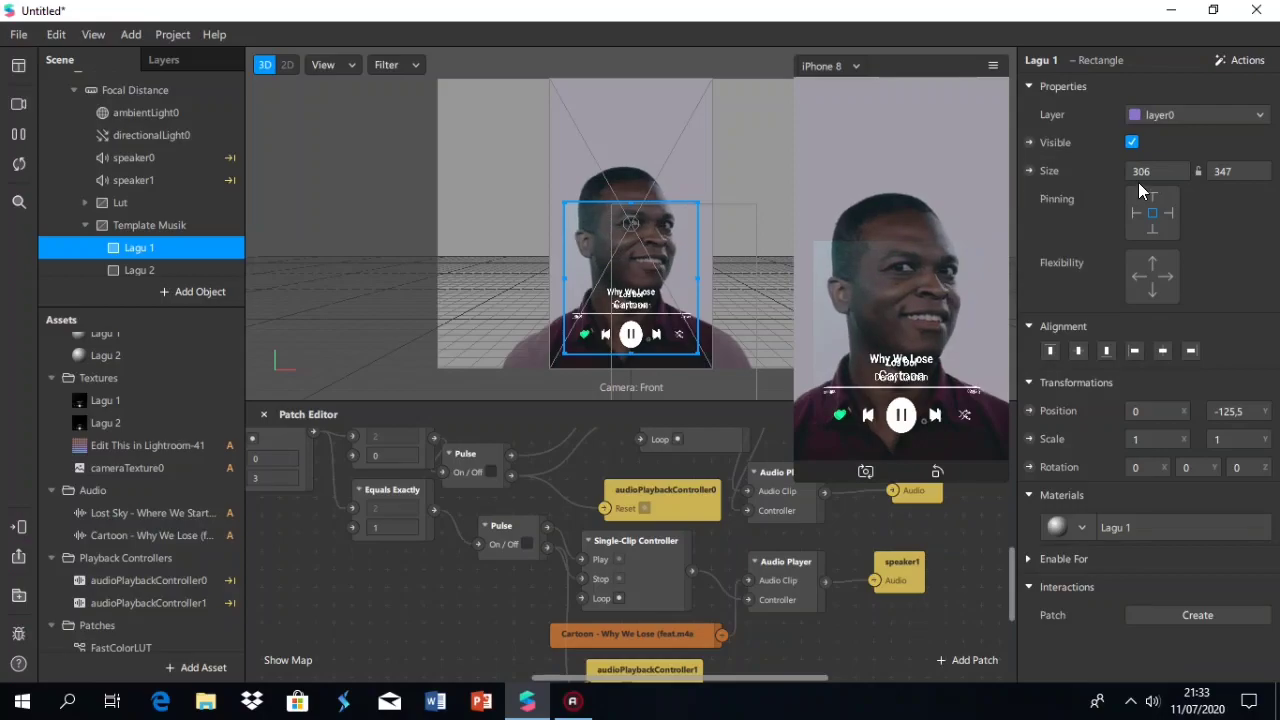
{"action": "left_click", "coordinate": [1029, 143]}
{"action": "left_click_drag", "start_coordinate": [655, 570], "coordinate": [448, 642]}
{"action": "scroll", "coordinate": [480, 584], "scroll_direction": "down", "scroll_amount": 2}
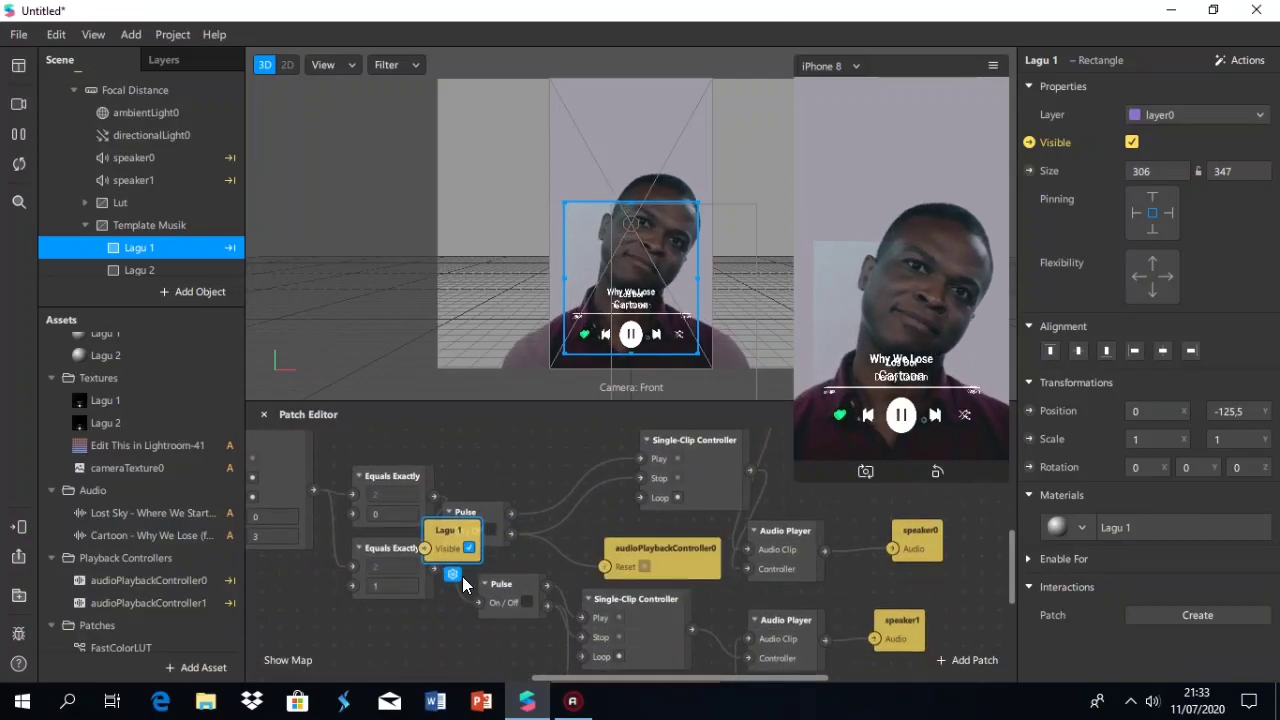
{"action": "left_click_drag", "start_coordinate": [450, 530], "coordinate": [503, 433]}
{"action": "left_click", "coordinate": [386, 482]}
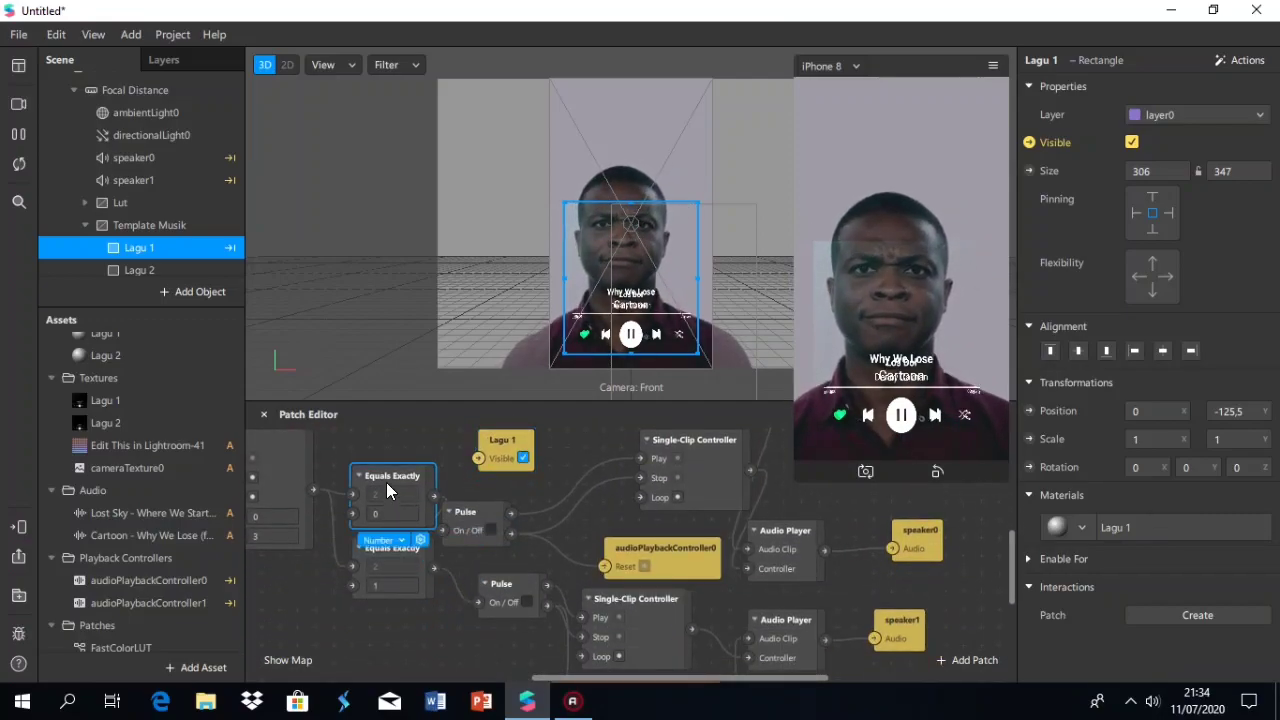
{"action": "left_click_drag", "start_coordinate": [432, 494], "coordinate": [478, 457]}
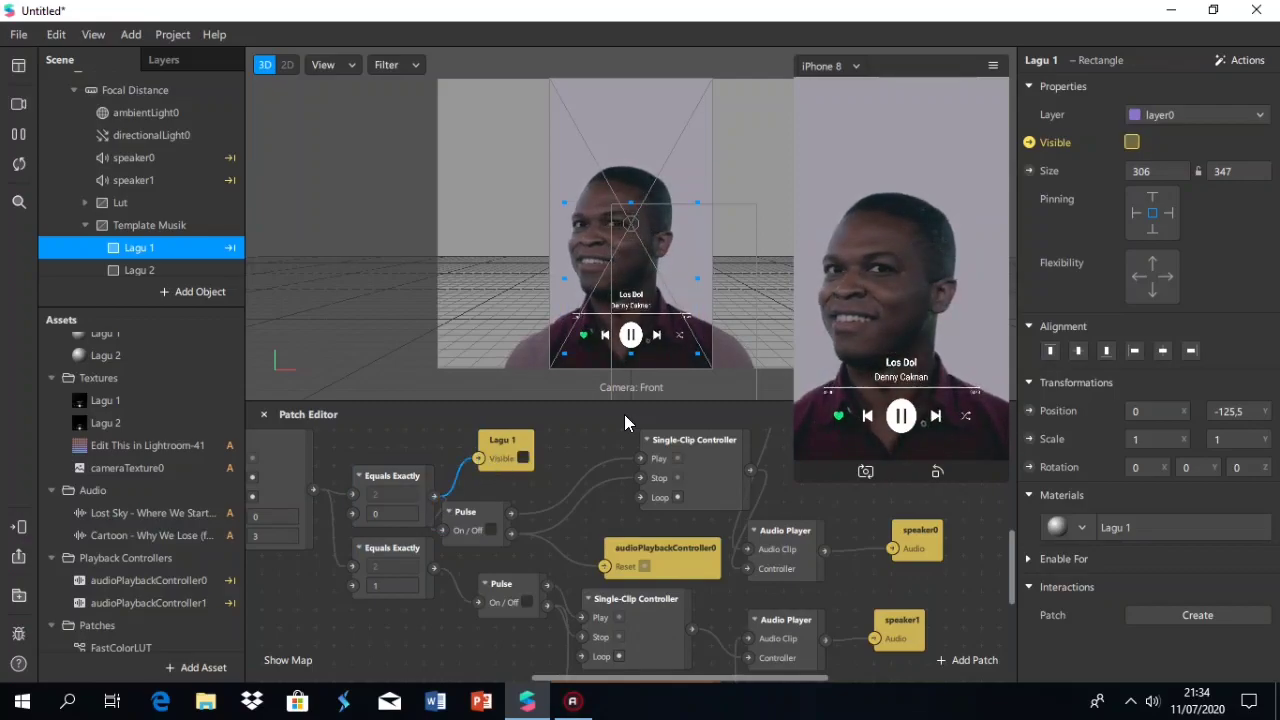
Create a Visible patch for the Lagu 2 rectangle below the lower Equals Exactly and connect that patch's output to it
{"action": "left_click", "coordinate": [178, 267]}
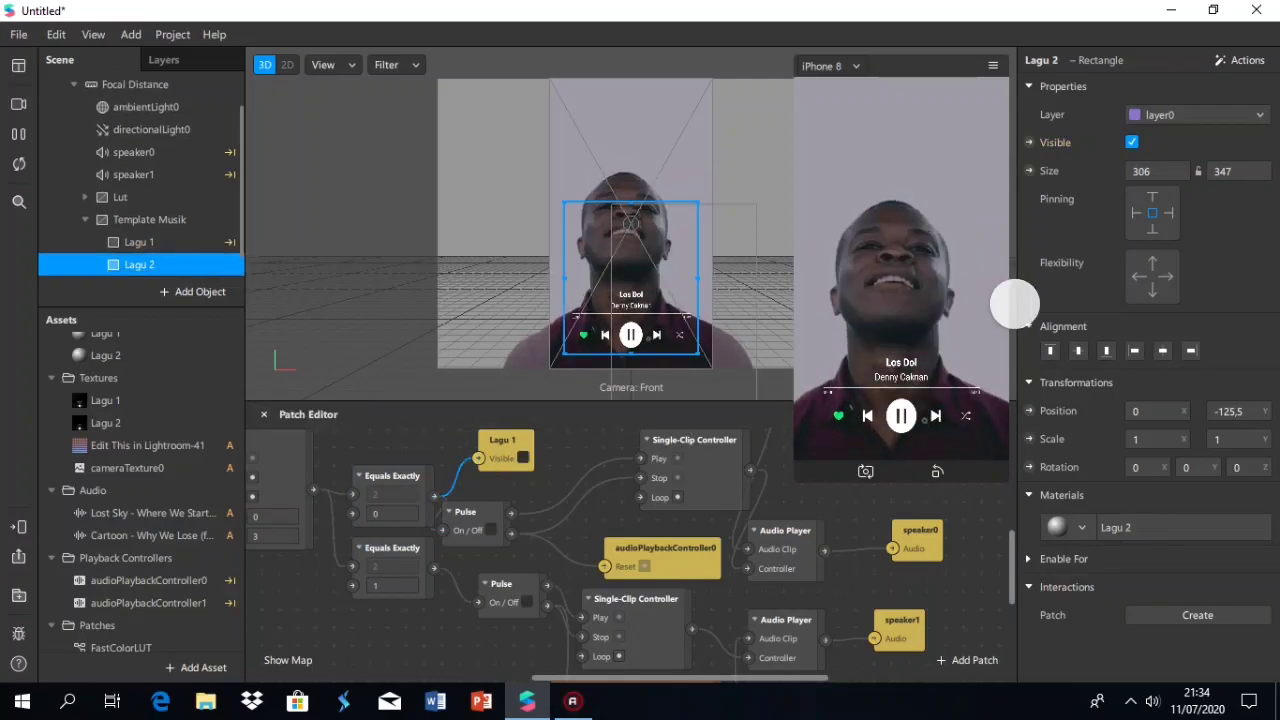
{"action": "left_click", "coordinate": [1030, 143]}
{"action": "left_click_drag", "start_coordinate": [682, 567], "coordinate": [455, 620]}
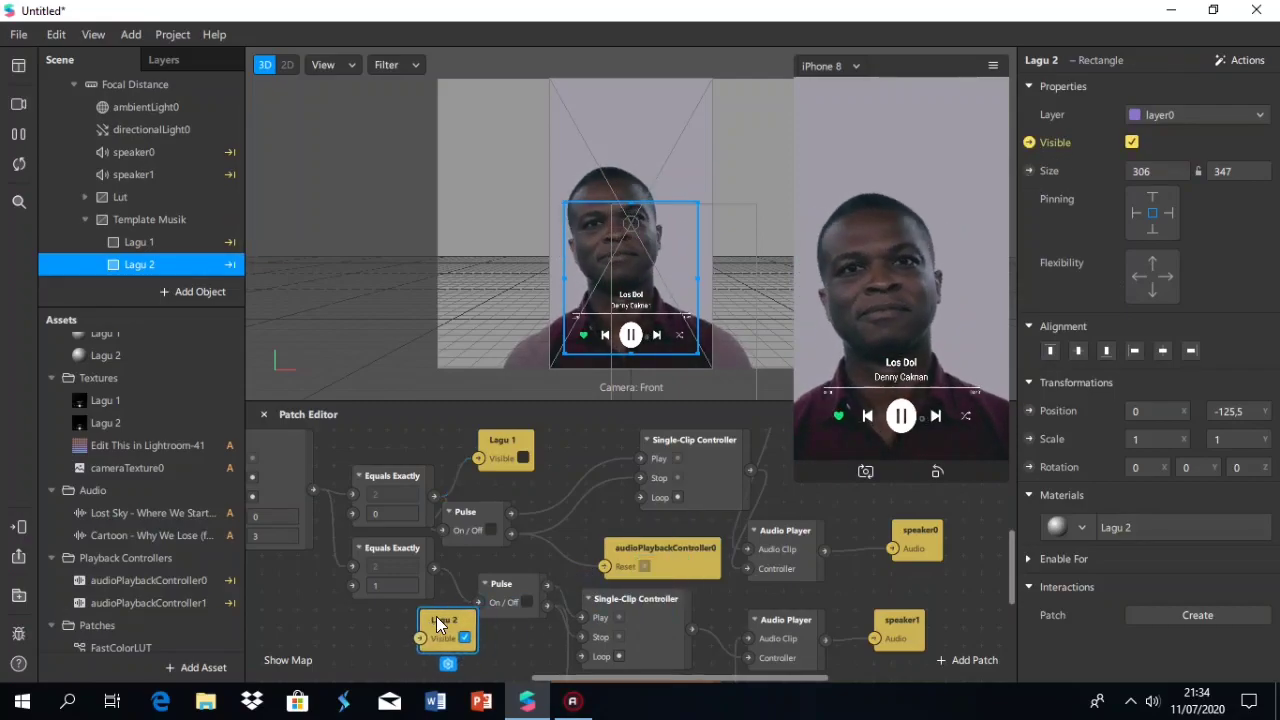
{"action": "left_click_drag", "start_coordinate": [440, 572], "coordinate": [406, 638]}
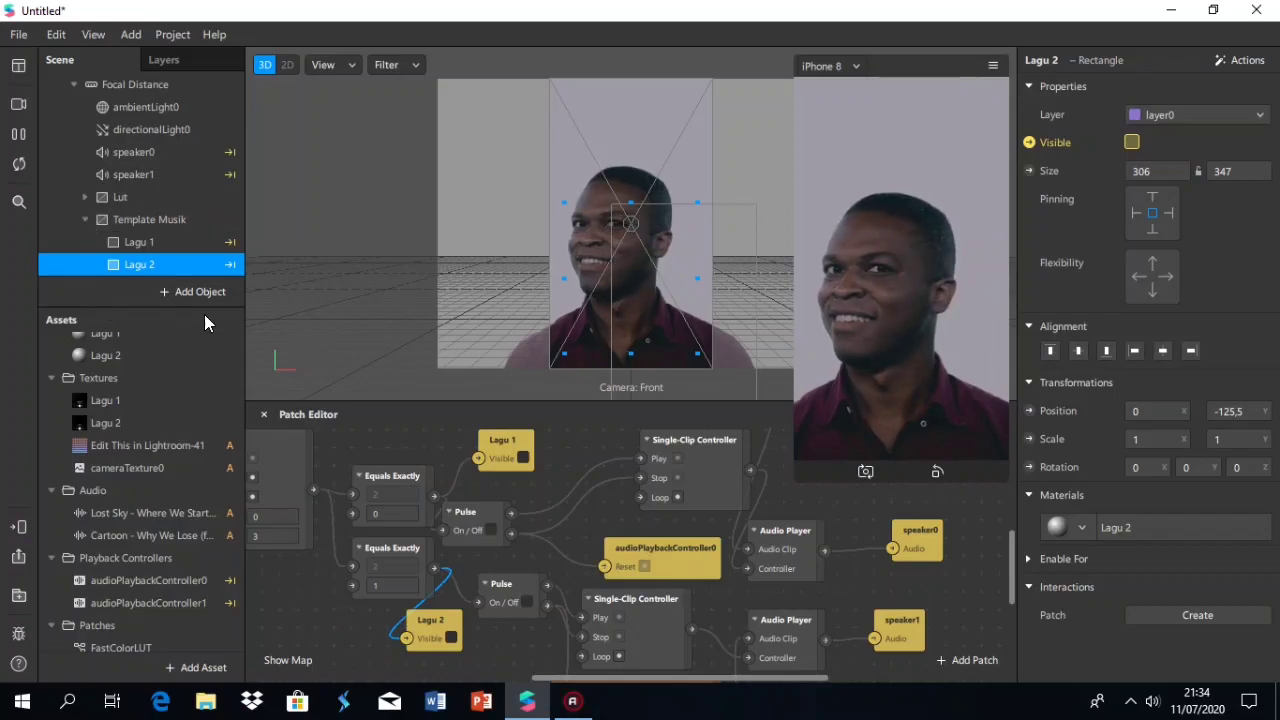
Collapse the Template Musik group, add a new canvas to the scene, and rename it Text
{"action": "left_click", "coordinate": [84, 219]}
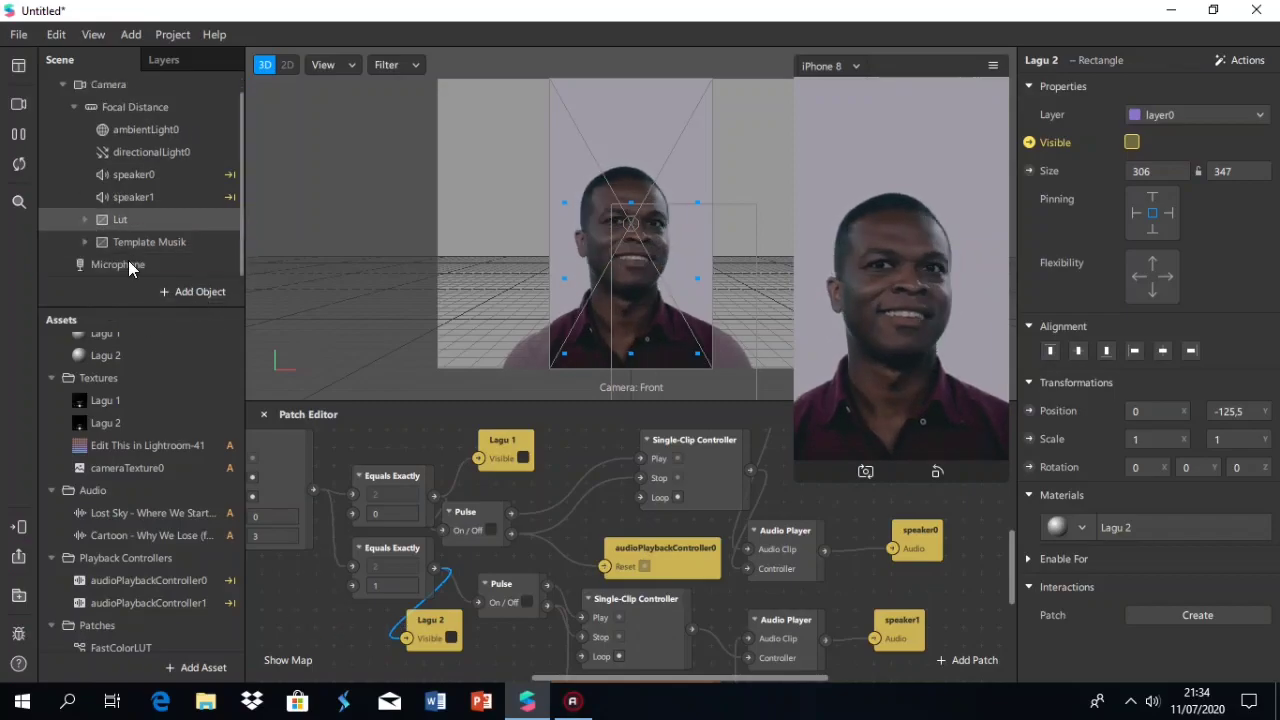
{"action": "left_click", "coordinate": [196, 291]}
{"action": "scroll", "coordinate": [68, 546], "scroll_direction": "down", "scroll_amount": 3}
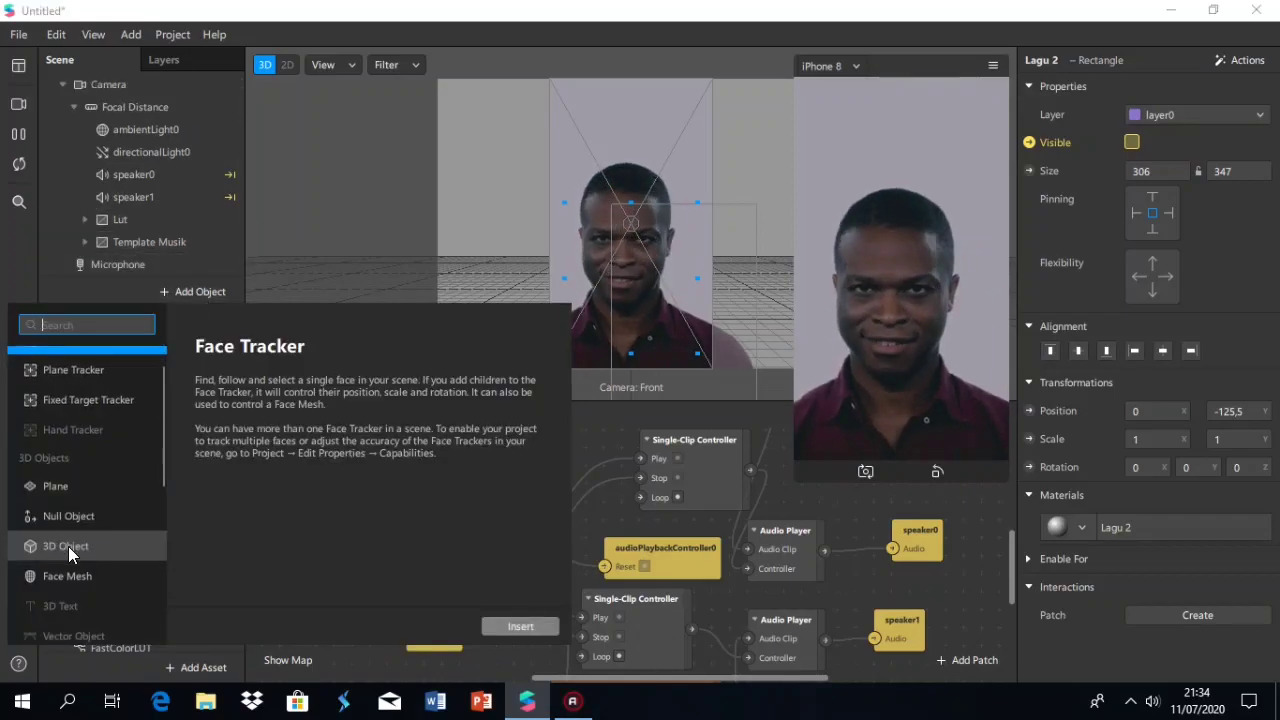
{"action": "left_click", "coordinate": [74, 616]}
{"action": "left_click", "coordinate": [518, 626]}
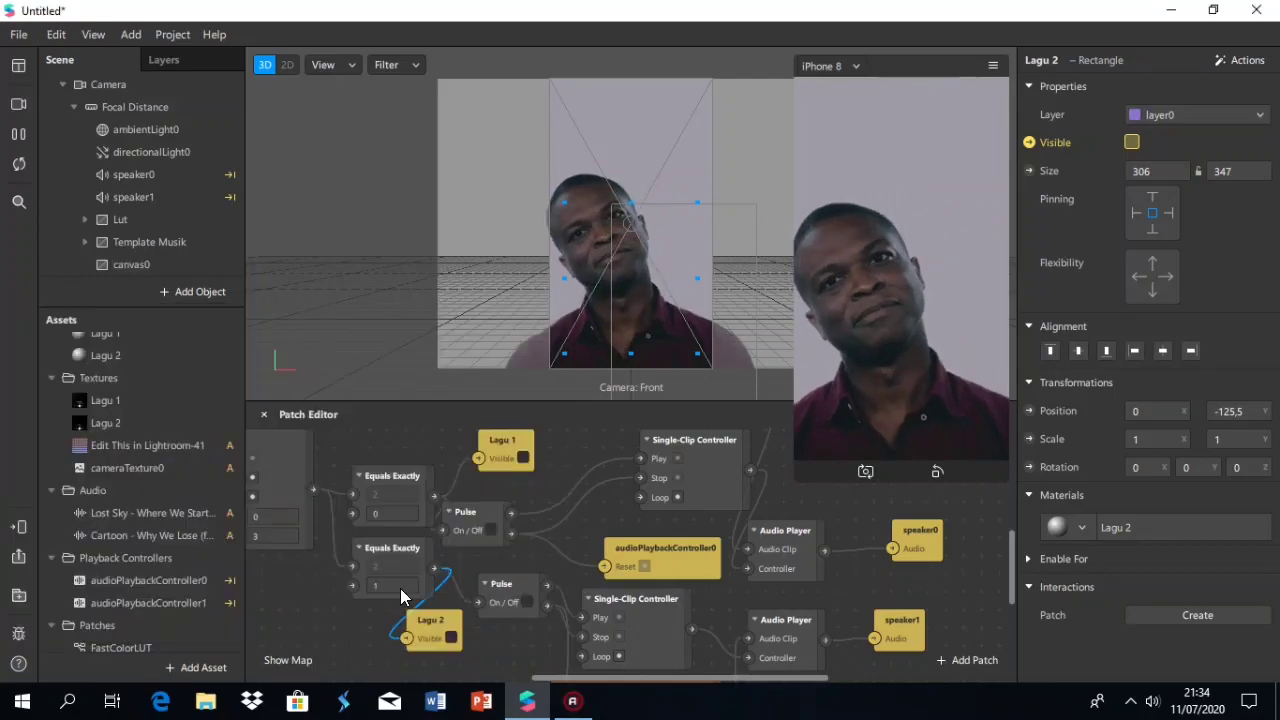
{"action": "double_click", "coordinate": [144, 265]}
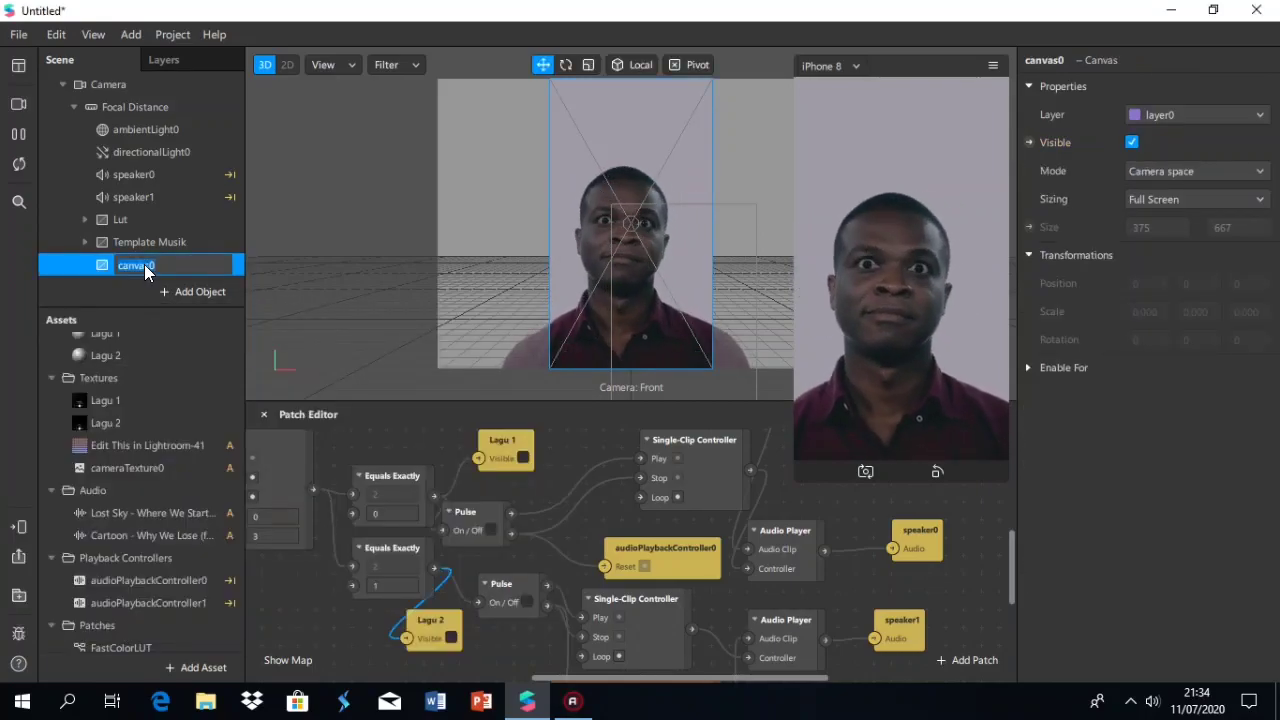
{"action": "type", "text": "Tex"}
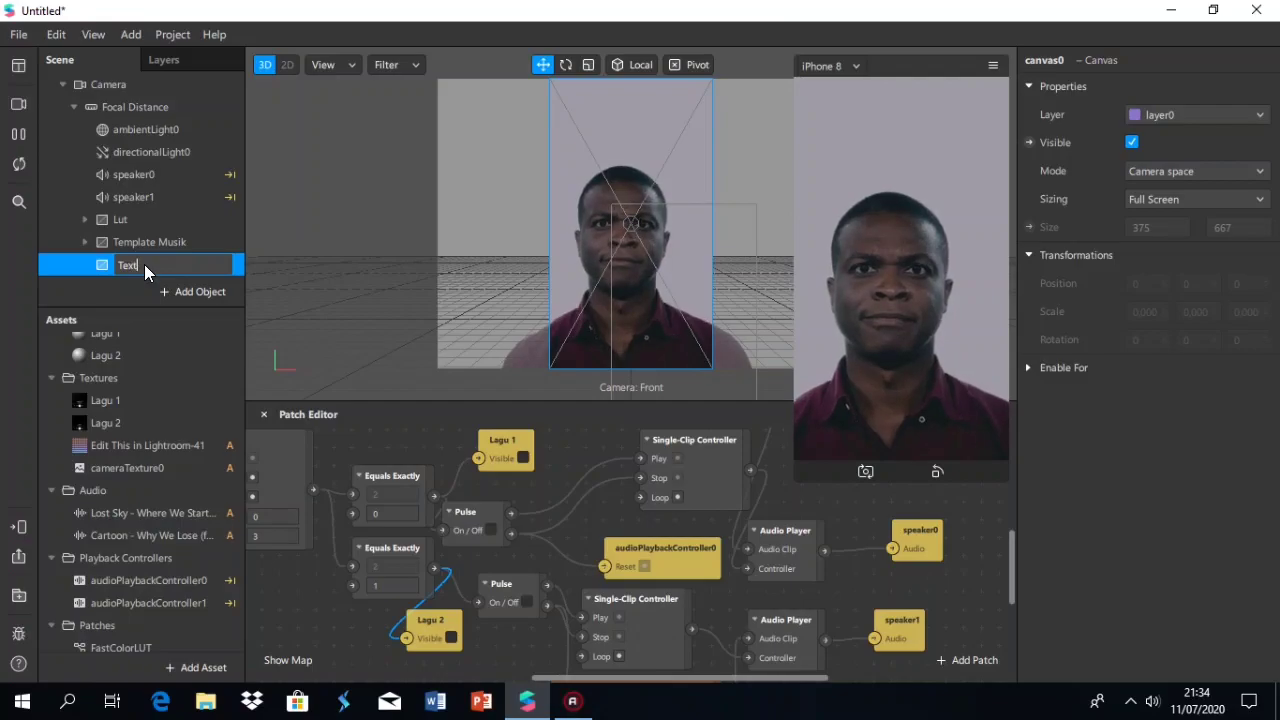
{"action": "type", "text": "t"}
{"action": "key", "text": "Return"}
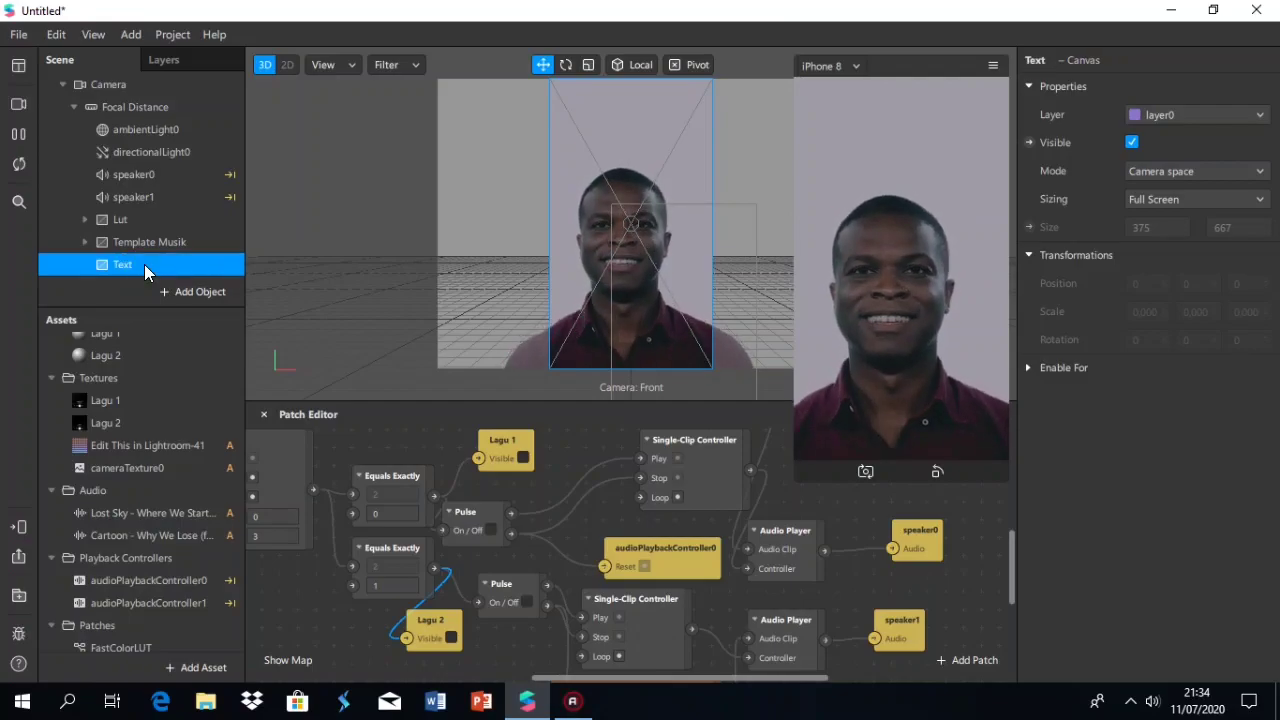
Add a 2D text object to the Text canvas and rename it Hari
{"action": "right_click", "coordinate": [144, 264]}
{"action": "mouse_move", "coordinate": [196, 280]}
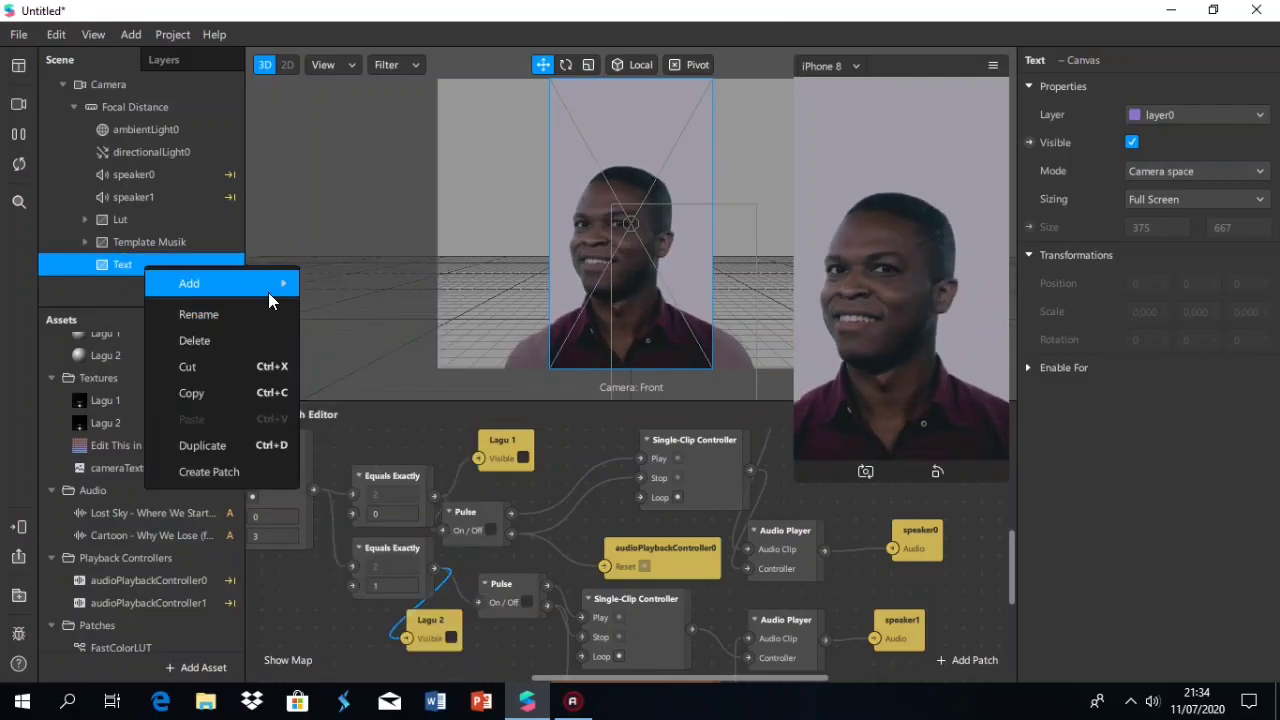
{"action": "left_click", "coordinate": [390, 468]}
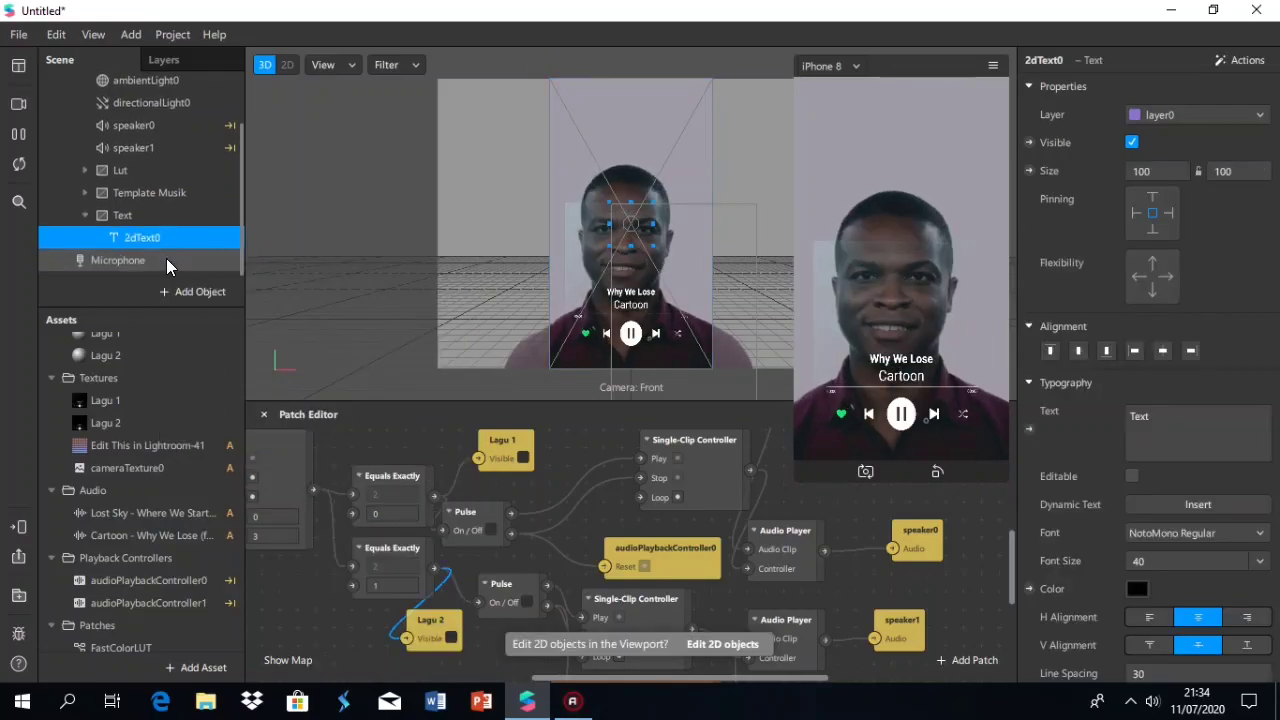
{"action": "double_click", "coordinate": [172, 242]}
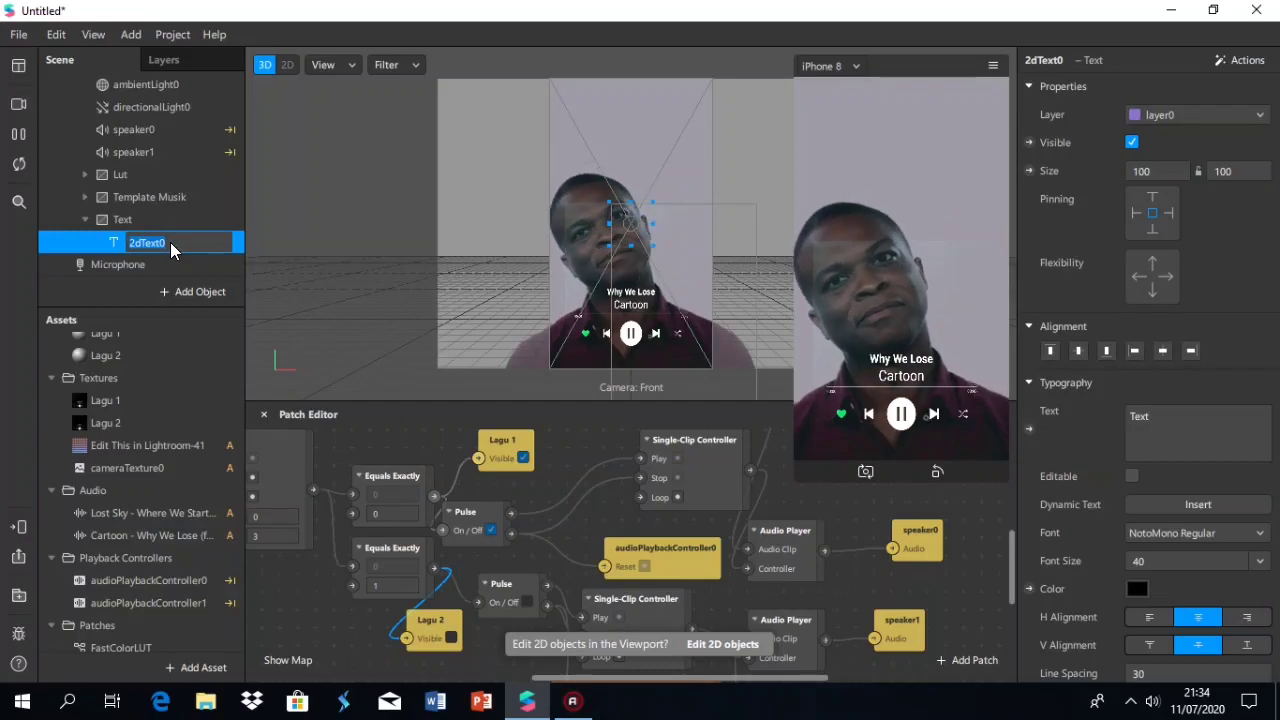
{"action": "type", "text": "Hari"}
{"action": "key", "text": "Return"}
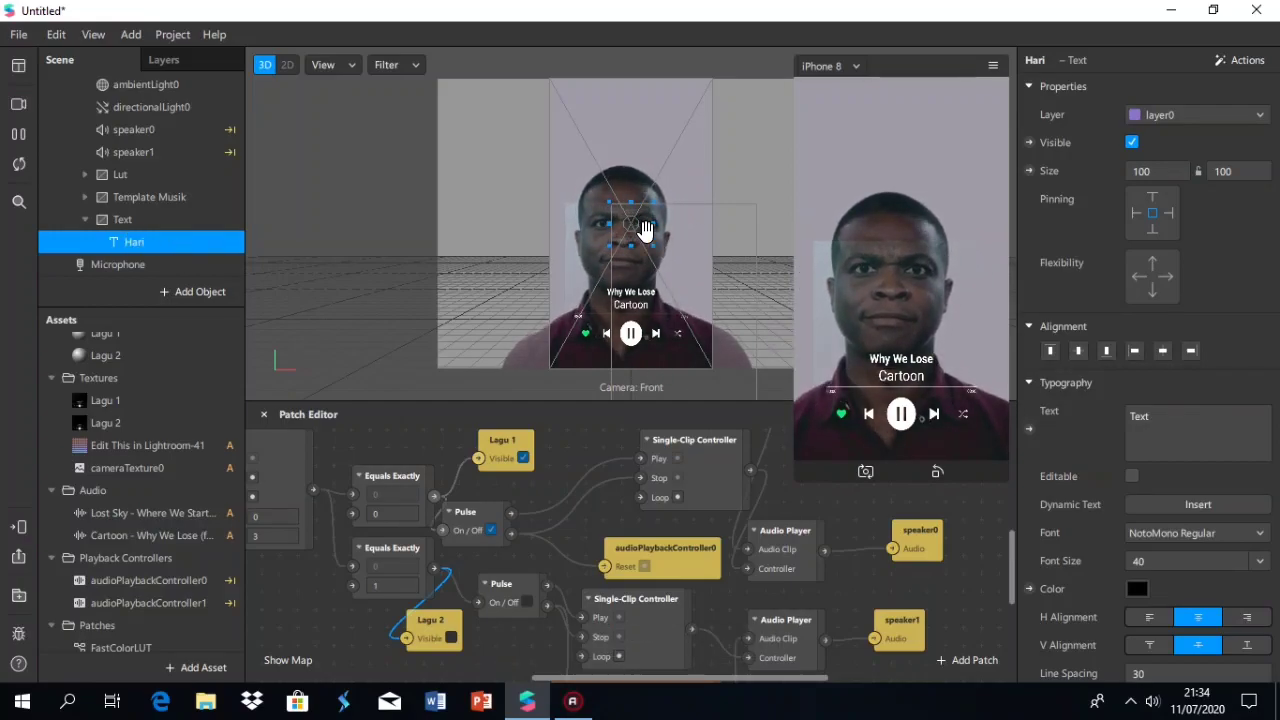
Place the Hari text above the head at about 142 × 79 and replace its content with the Day of Week dynamic text
{"action": "left_click_drag", "start_coordinate": [640, 227], "coordinate": [667, 178]}
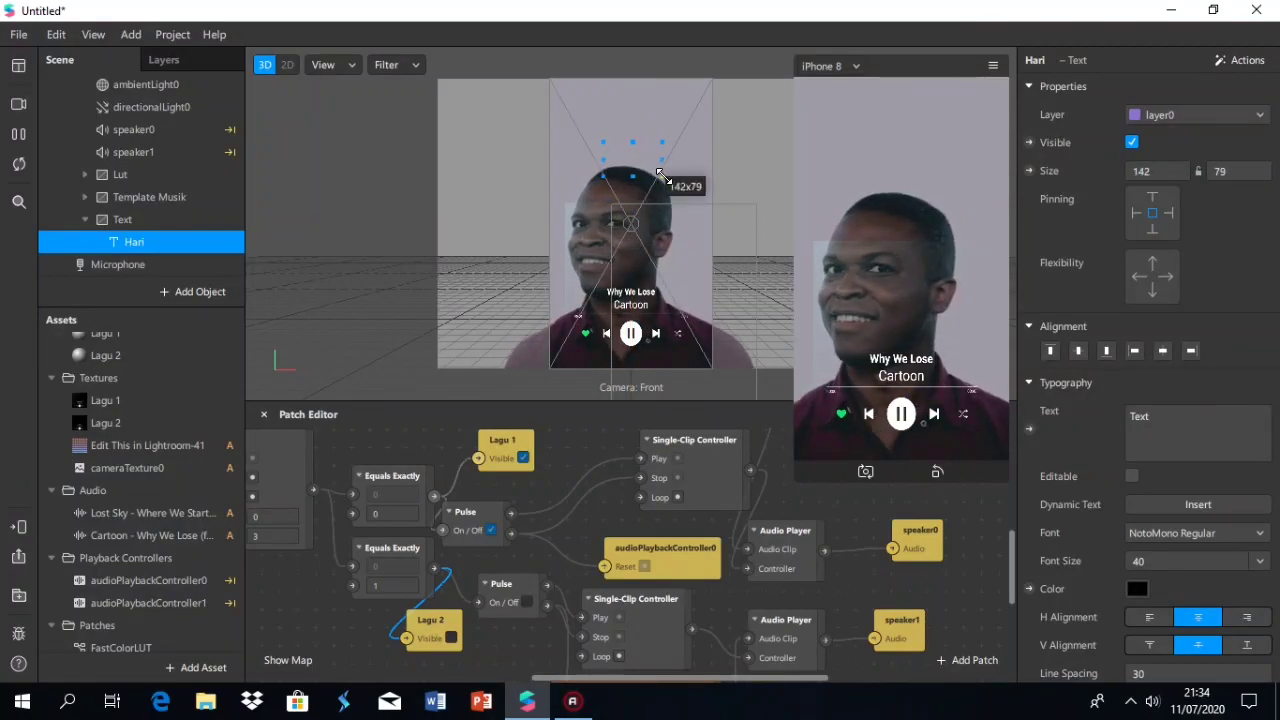
{"action": "left_click", "coordinate": [1186, 425]}
{"action": "key", "text": "ctrl+a"}
{"action": "key", "text": "BackSpace"}
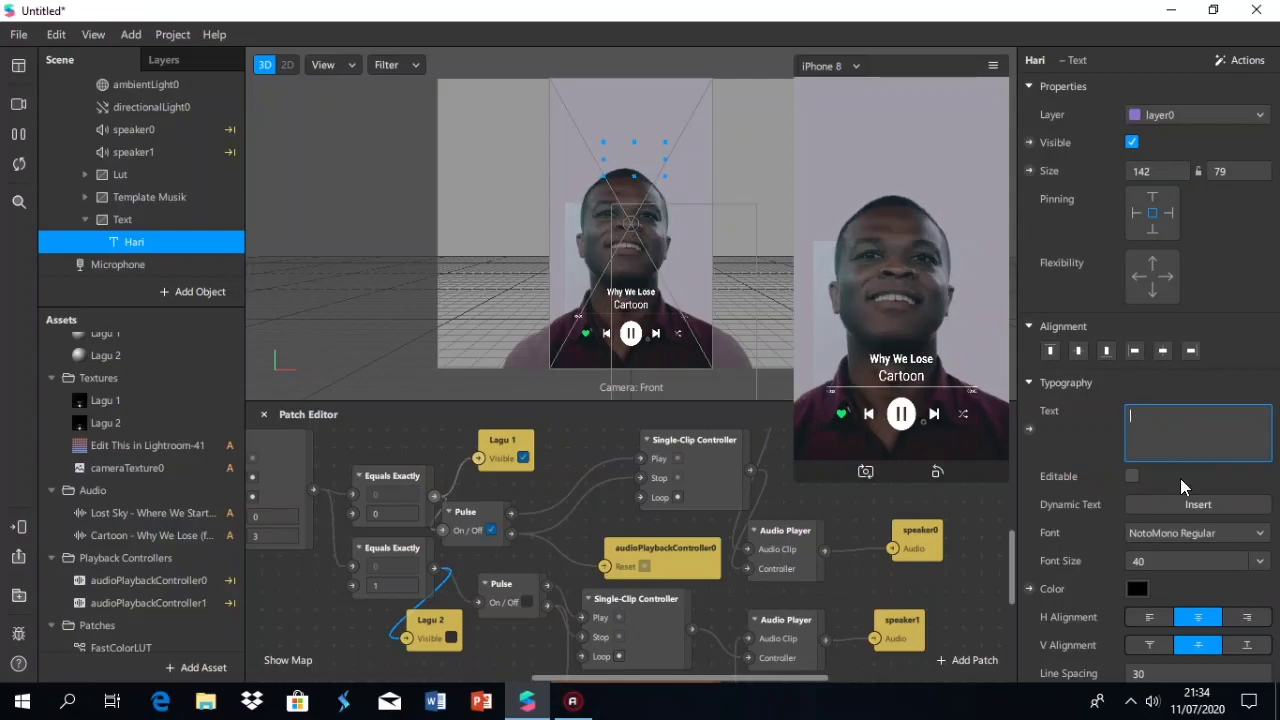
{"action": "left_click", "coordinate": [1206, 510]}
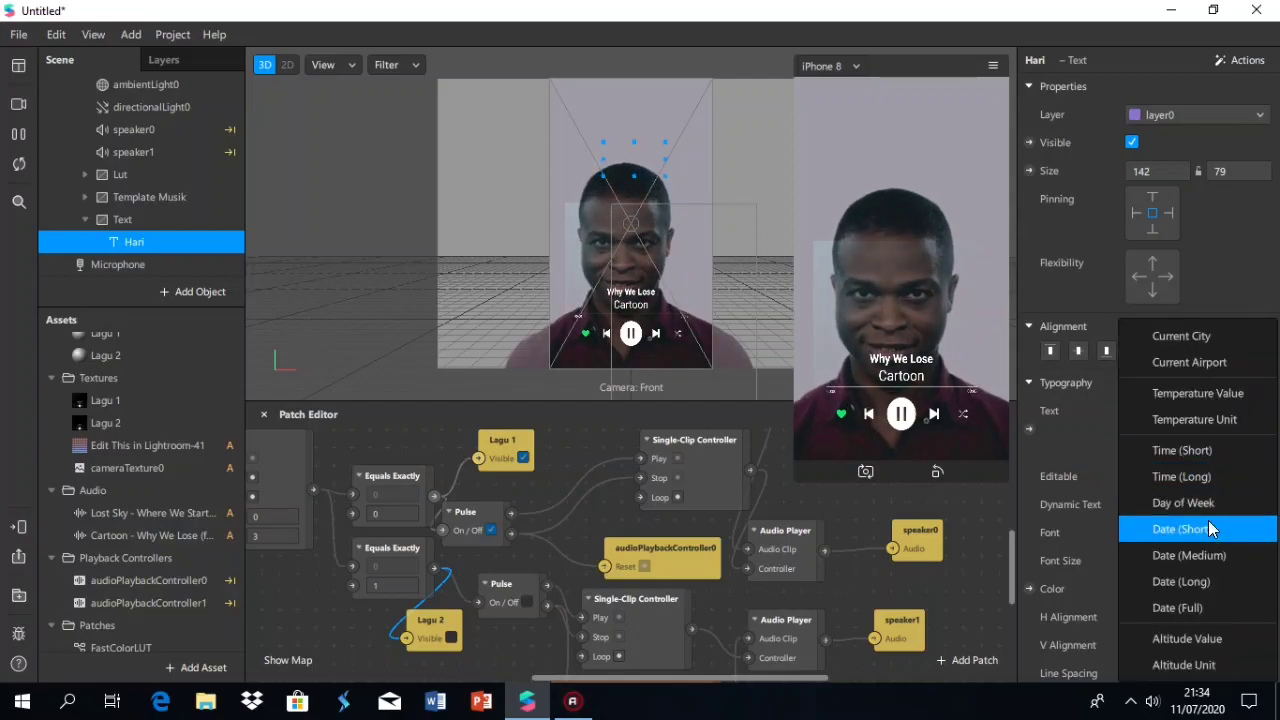
{"action": "left_click", "coordinate": [1144, 505]}
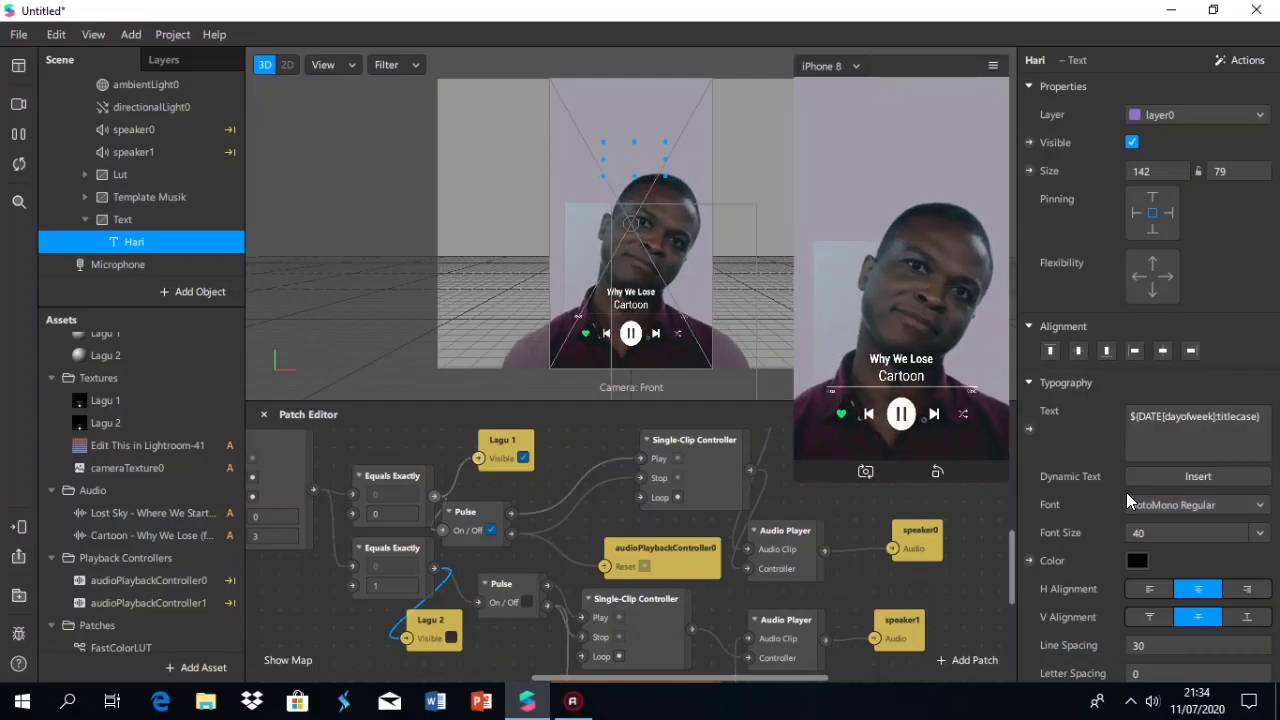
Switch off the song overlay in the device preview and reshape the Hari text box to about 185 × 55 above the head
{"action": "mouse_move", "coordinate": [643, 152]}
{"action": "left_mouse_down"}
{"action": "mouse_move", "coordinate": [643, 180]}
{"action": "mouse_move", "coordinate": [643, 122]}
{"action": "mouse_move", "coordinate": [649, 140]}
{"action": "left_mouse_up"}
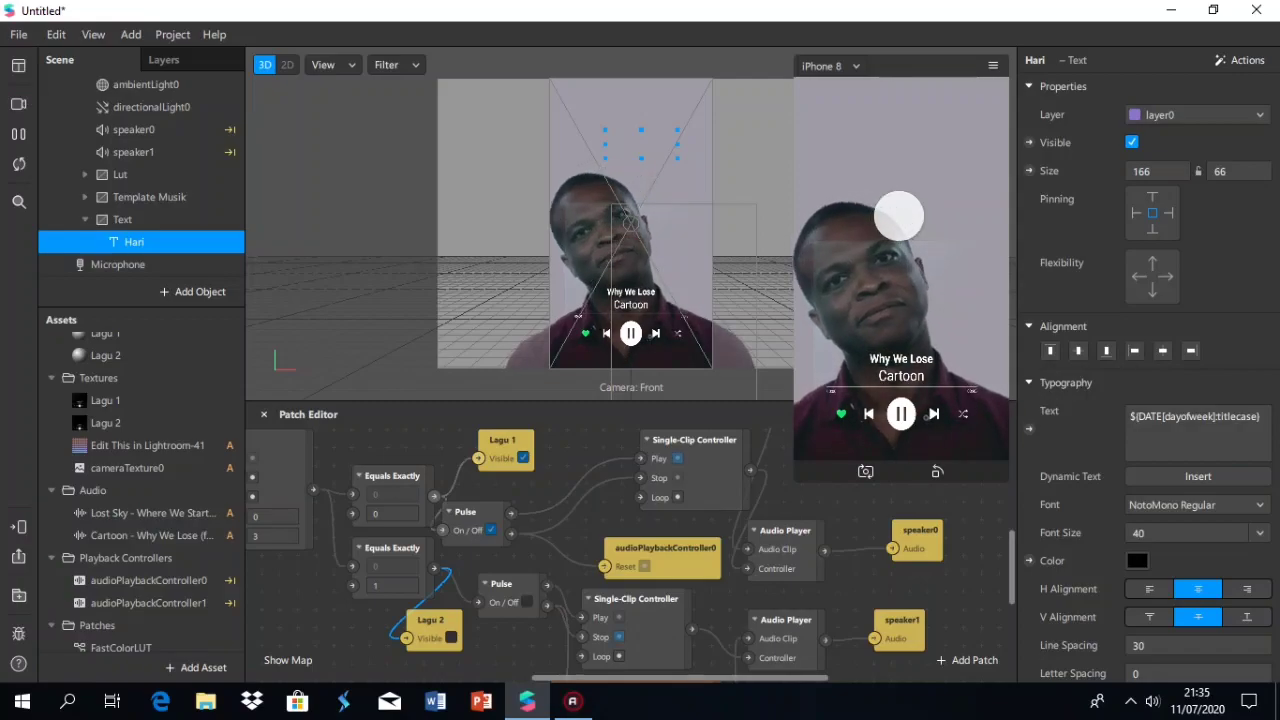
{"action": "left_click", "coordinate": [898, 215]}
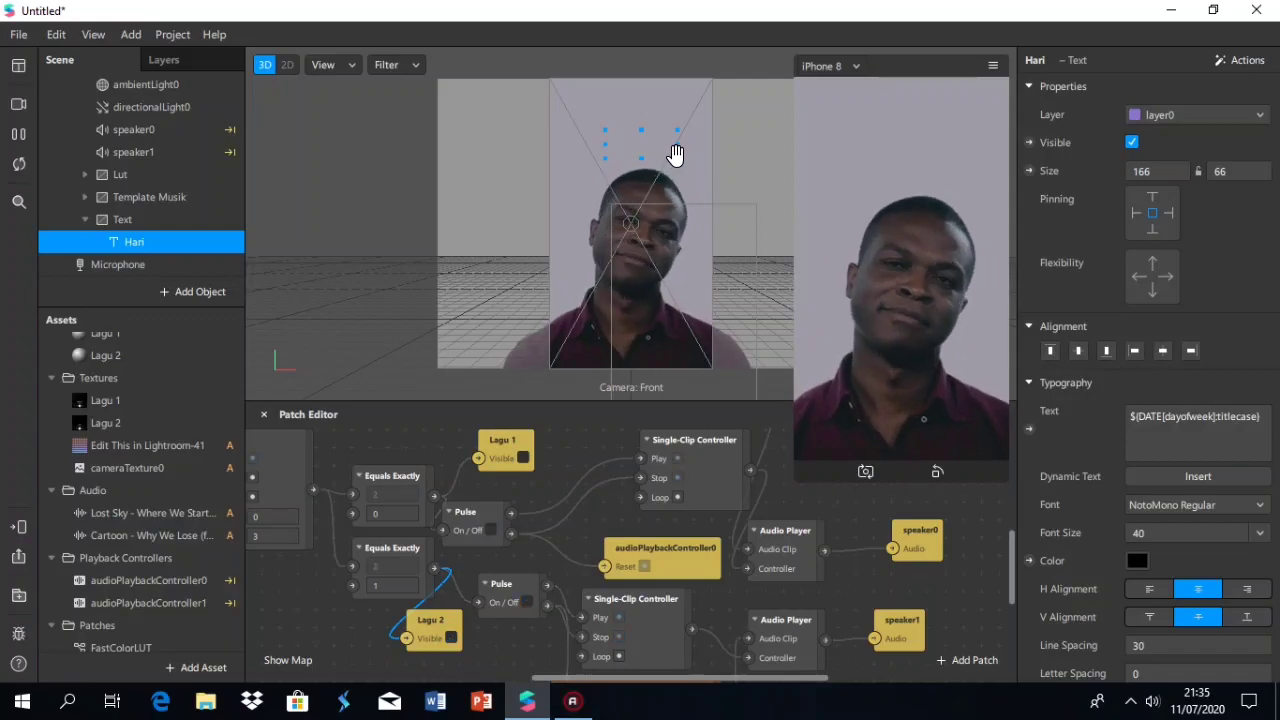
{"action": "left_click_drag", "start_coordinate": [676, 157], "coordinate": [653, 145]}
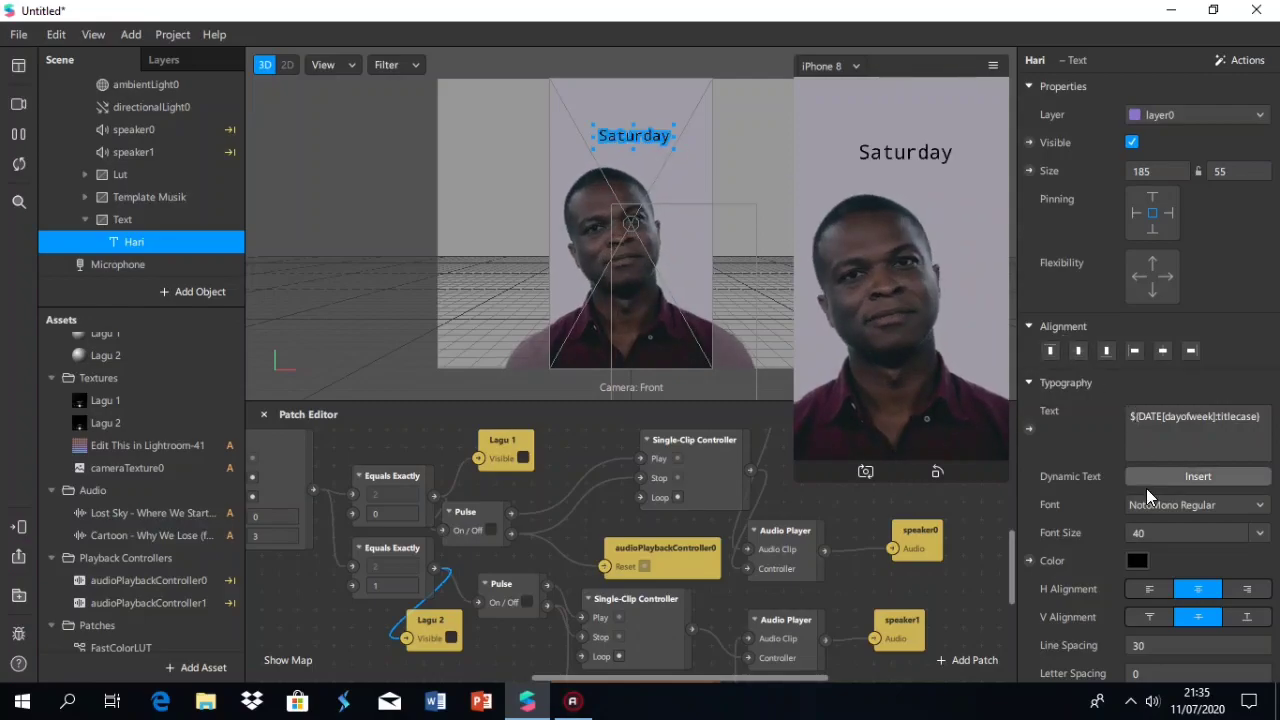
Set the Hari text's font to Facebook Sans Heavy and its font size to Scale to Fit
{"action": "left_click", "coordinate": [1210, 503]}
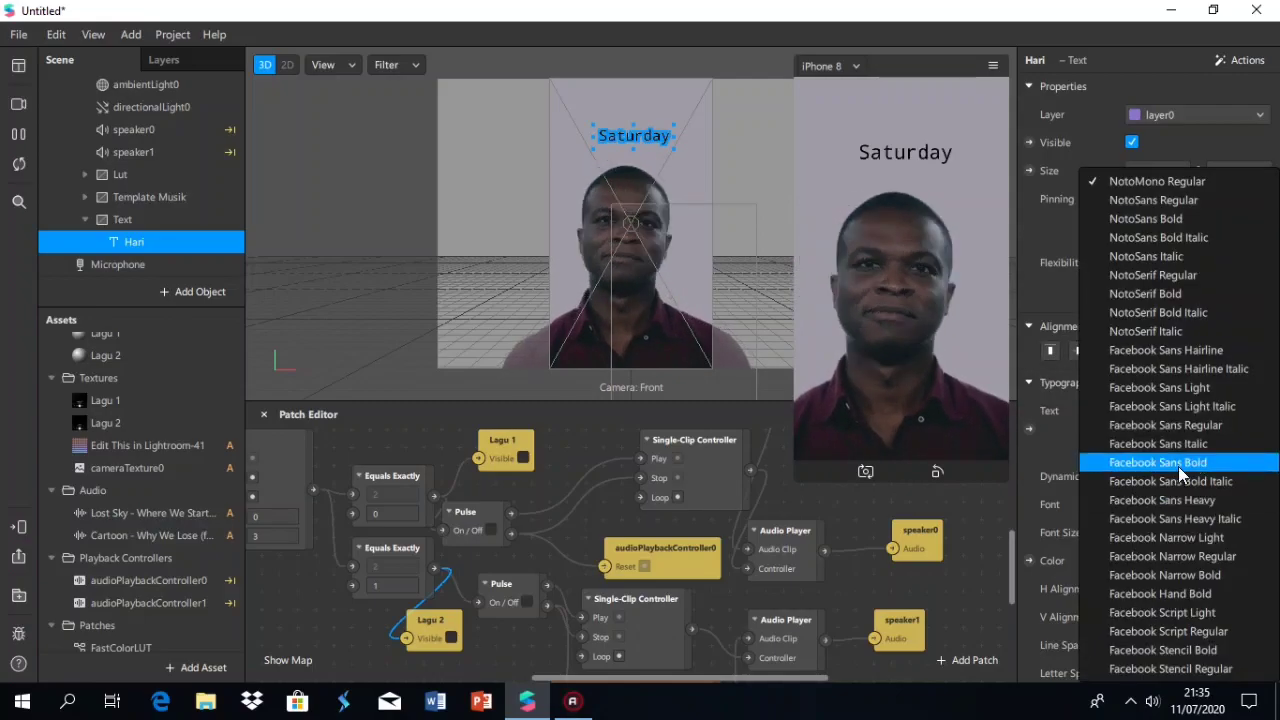
{"action": "left_click", "coordinate": [1178, 504]}
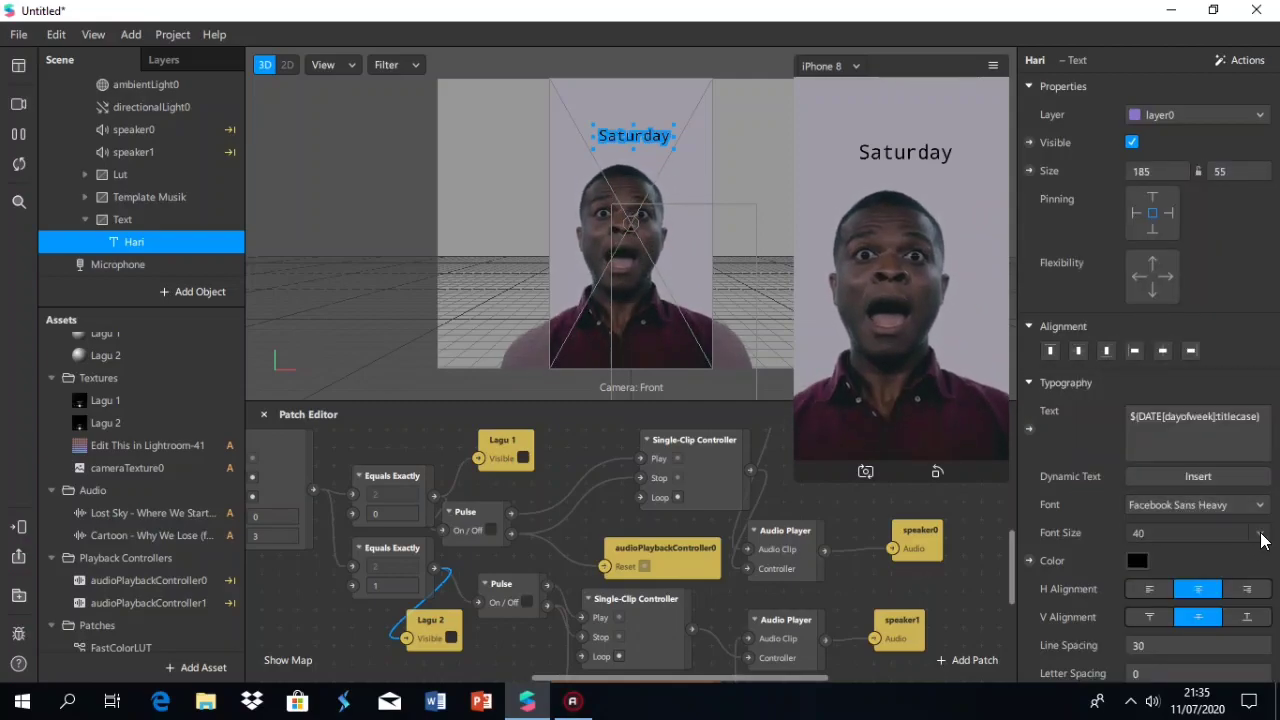
{"action": "left_click", "coordinate": [1226, 534]}
{"action": "left_click", "coordinate": [1206, 482]}
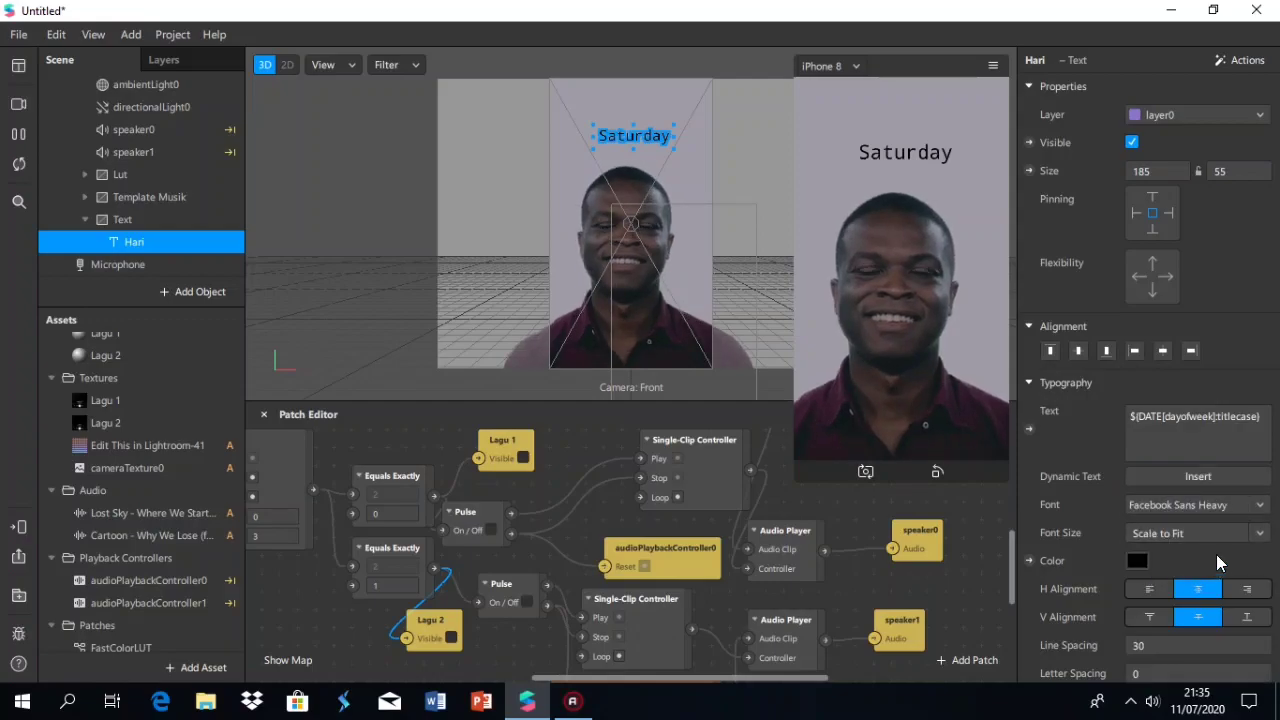
Color the Hari text white and change its font to Facebook Sans Heavy Italic
{"action": "left_click", "coordinate": [1138, 562]}
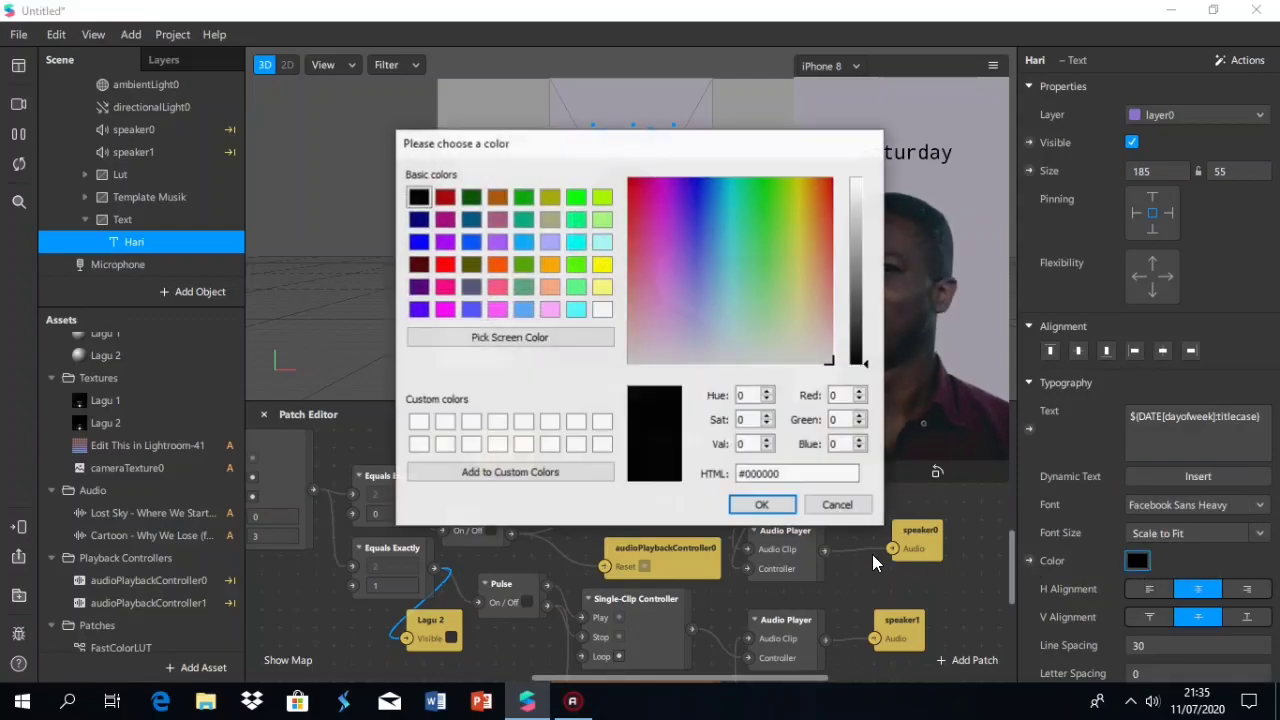
{"action": "left_click", "coordinate": [602, 310]}
{"action": "left_click", "coordinate": [763, 506]}
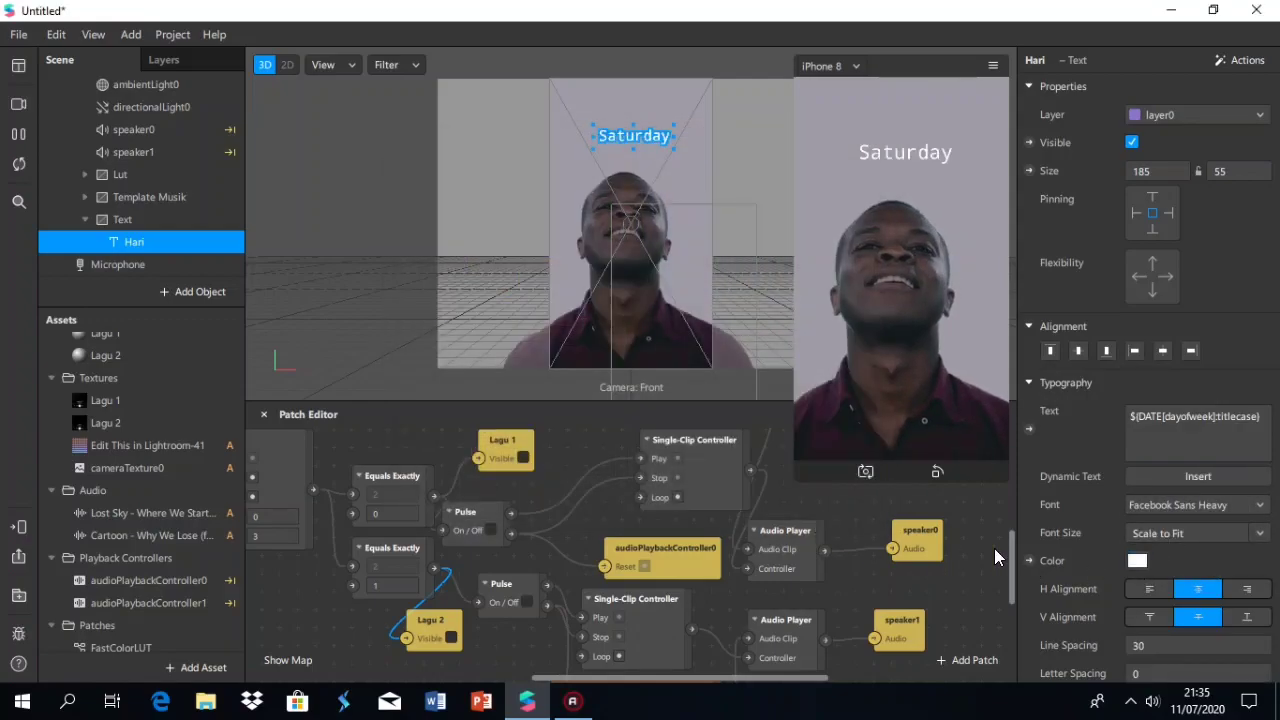
{"action": "left_click", "coordinate": [1200, 505]}
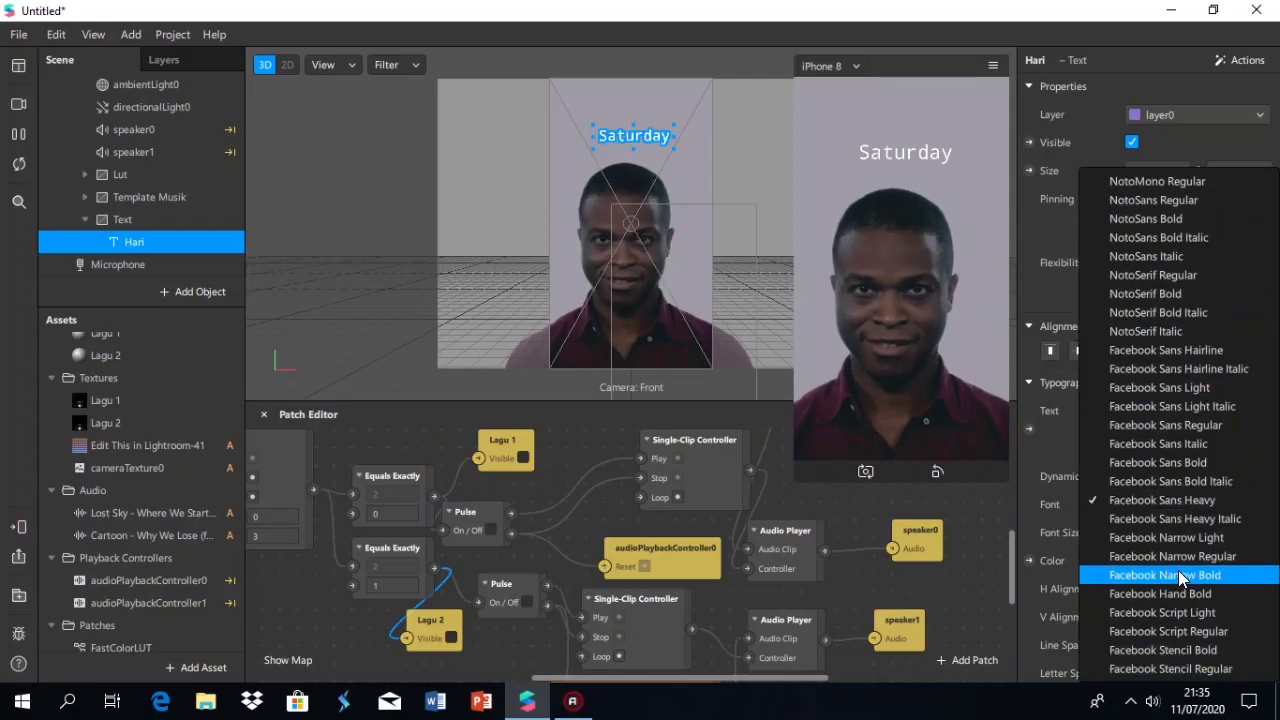
{"action": "left_click", "coordinate": [1190, 519]}
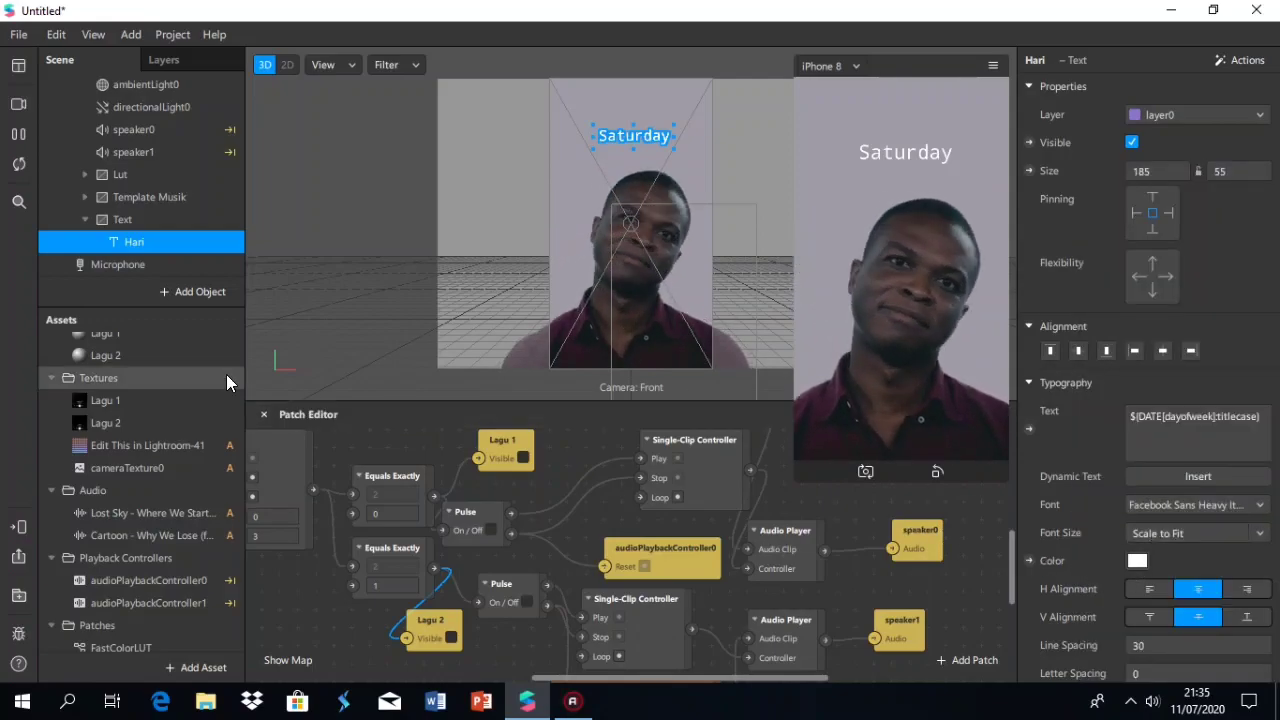
Add a second 2D text object to the Text canvas and rename it Jam
{"action": "left_click", "coordinate": [138, 220]}
{"action": "right_click", "coordinate": [138, 214]}
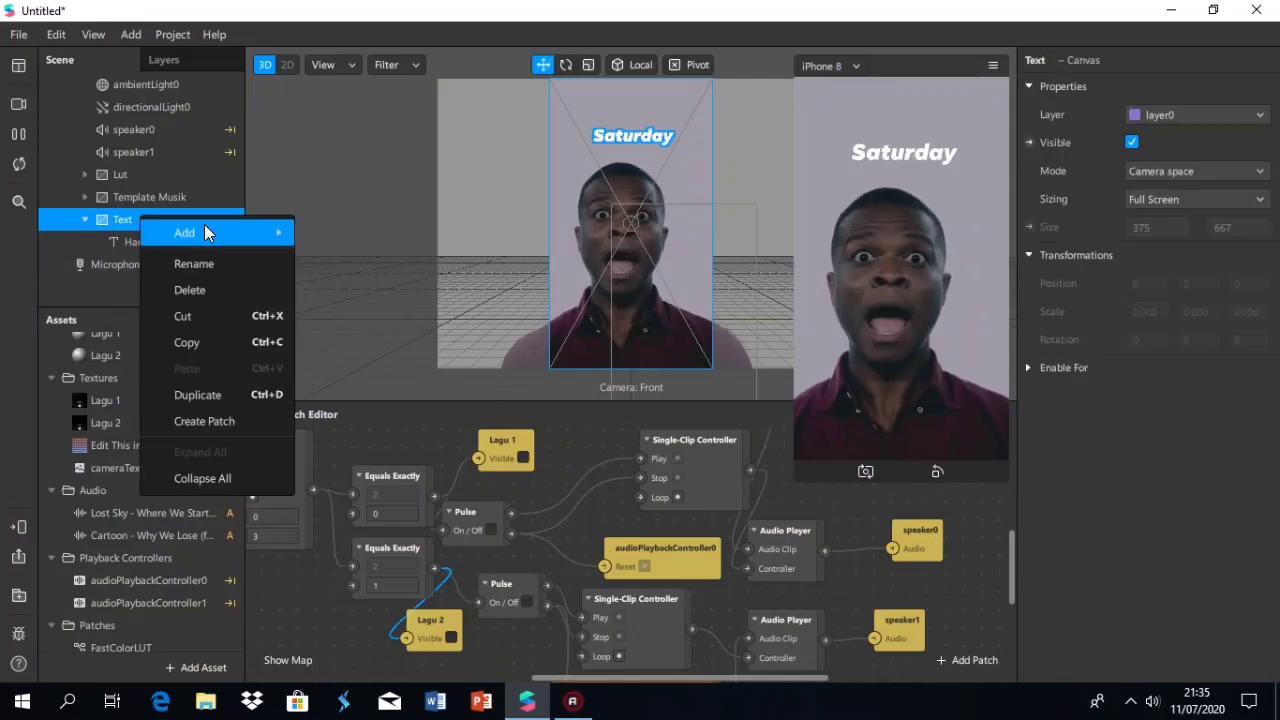
{"action": "mouse_move", "coordinate": [204, 224]}
{"action": "left_click", "coordinate": [338, 472]}
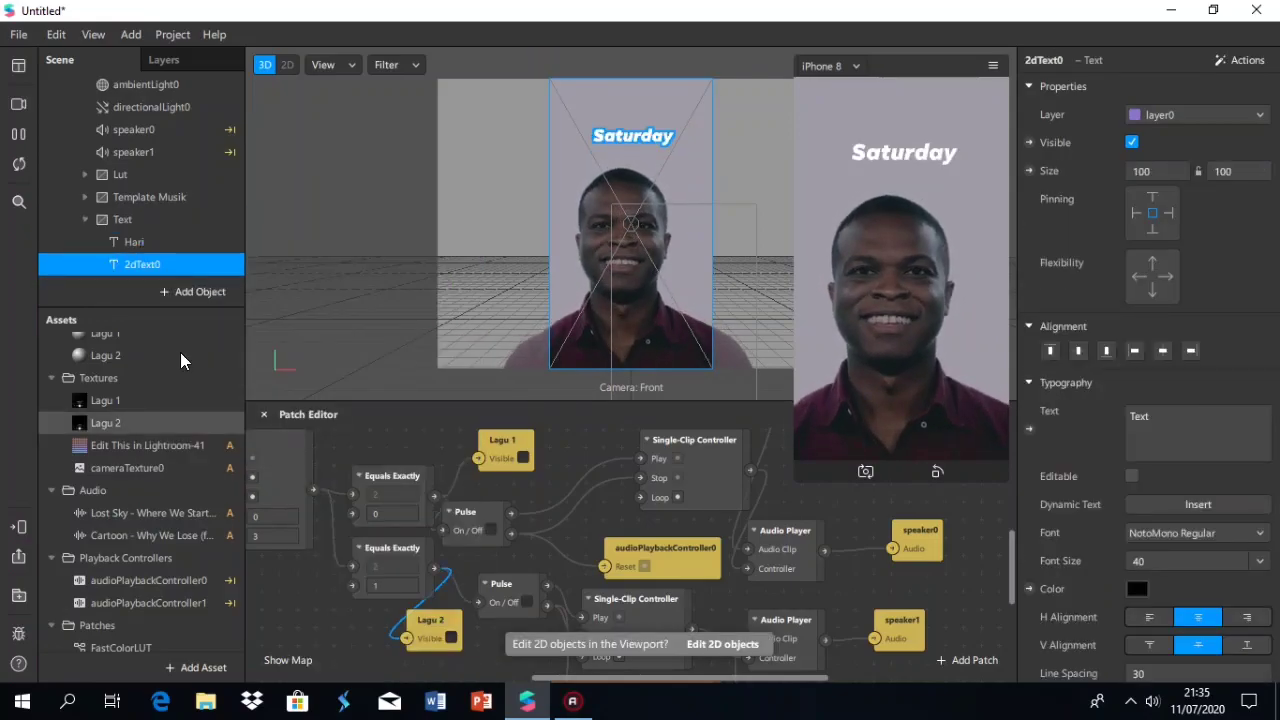
{"action": "double_click", "coordinate": [140, 265]}
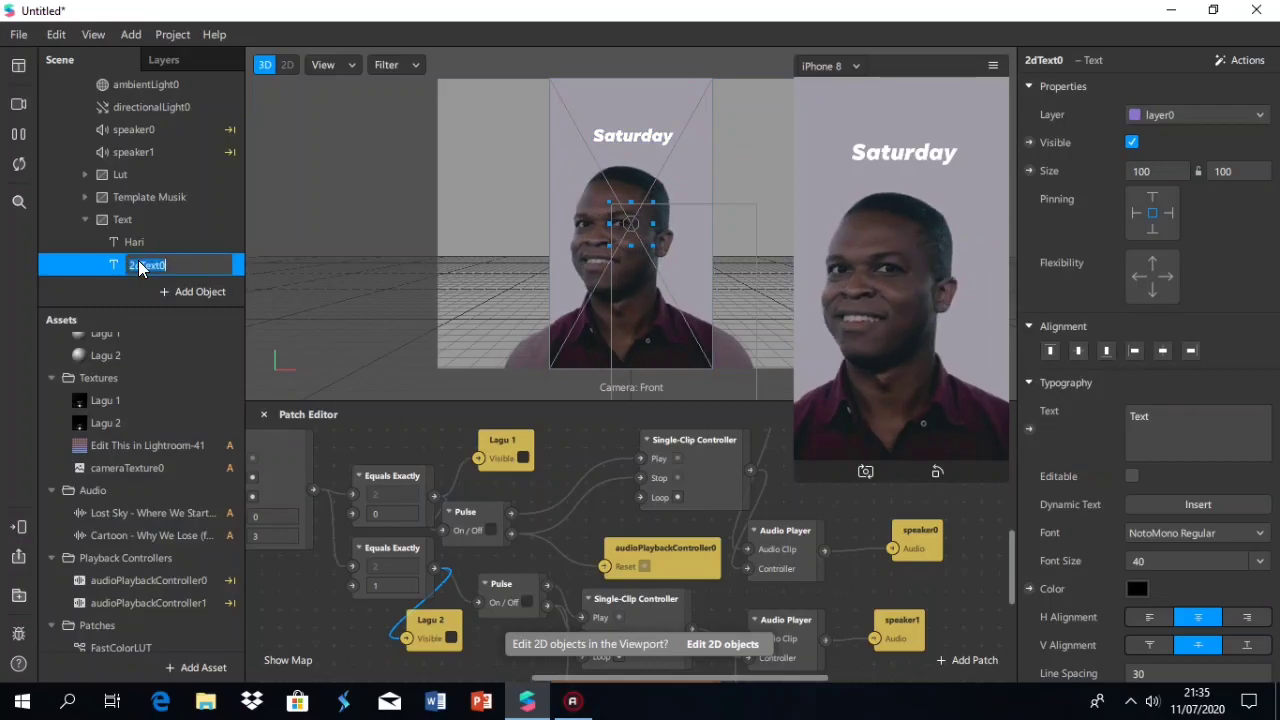
{"action": "type", "text": "Jam"}
{"action": "key", "text": "Return"}
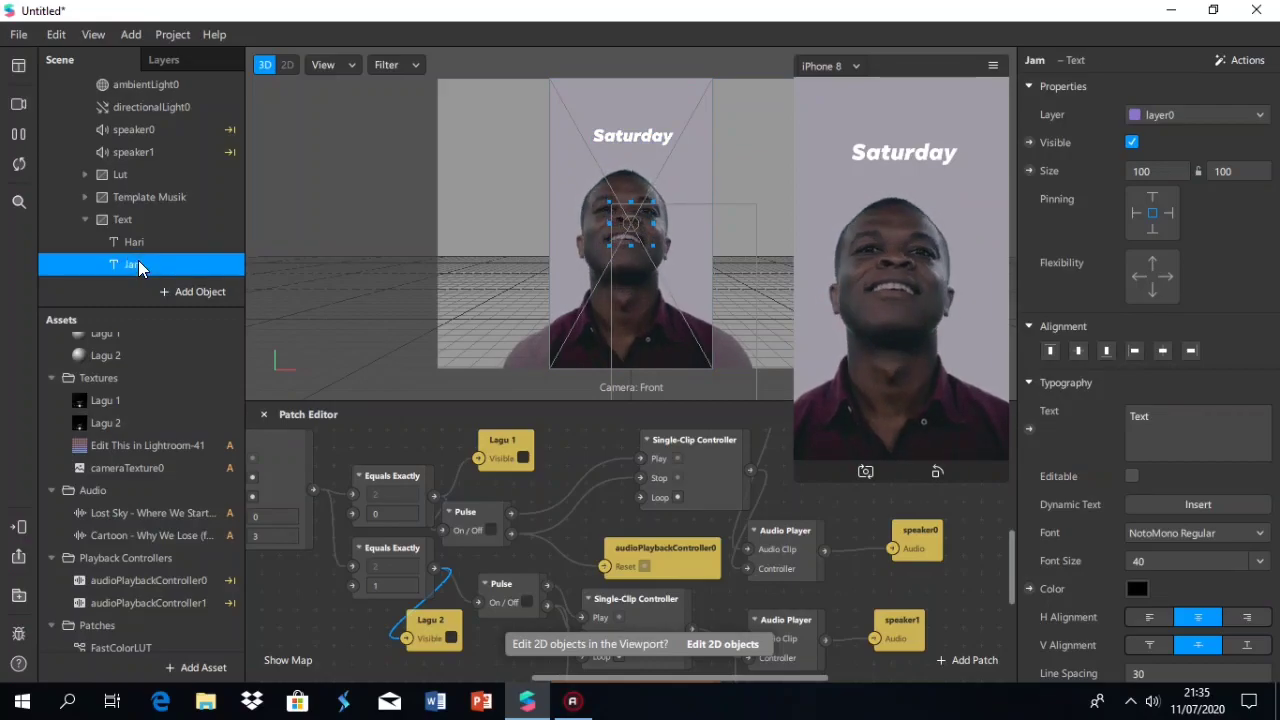
Replace the Jam text's default content with the Time (Long) dynamic text
{"action": "left_click", "coordinate": [1185, 498]}
{"action": "left_click", "coordinate": [1083, 441]}
{"action": "double_click", "coordinate": [1211, 440]}
{"action": "key", "text": "BackSpace"}
{"action": "left_click", "coordinate": [1195, 504]}
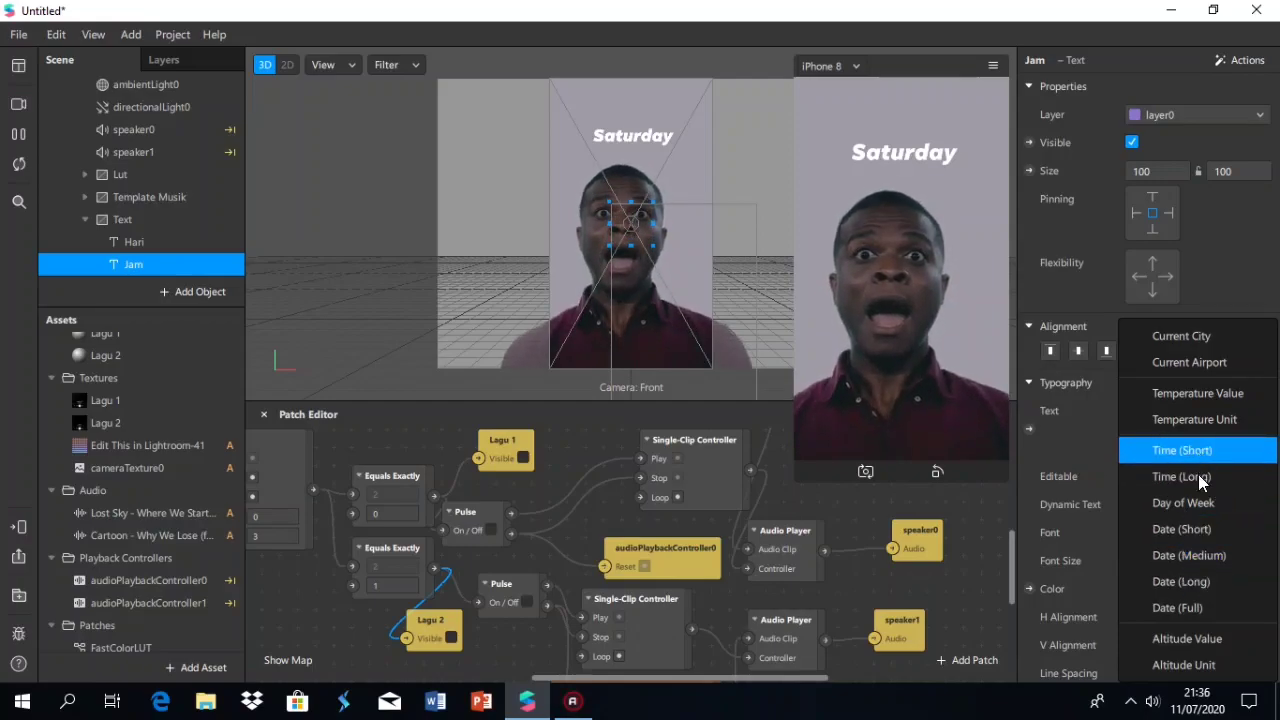
{"action": "left_click", "coordinate": [1182, 476]}
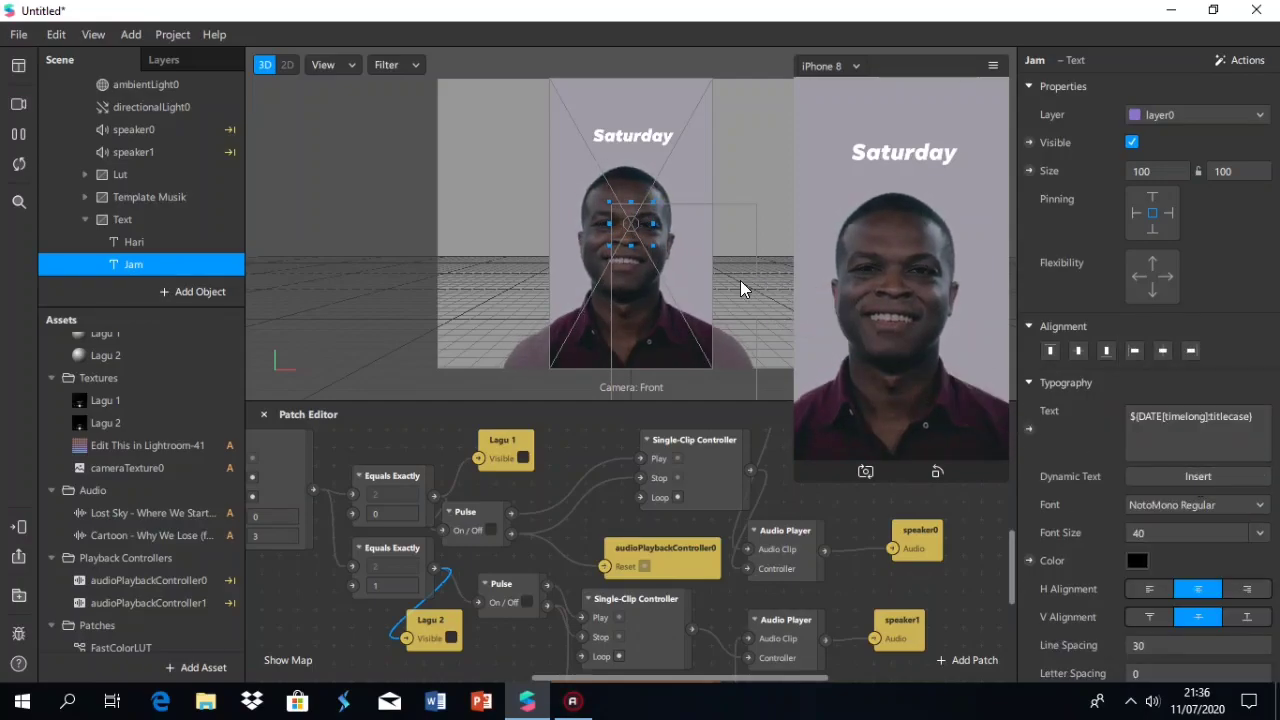
Place the Jam text box below the weekday at about 177 × 81 and set its font size to Scale to Fit
{"action": "left_click_drag", "start_coordinate": [622, 190], "coordinate": [605, 147]}
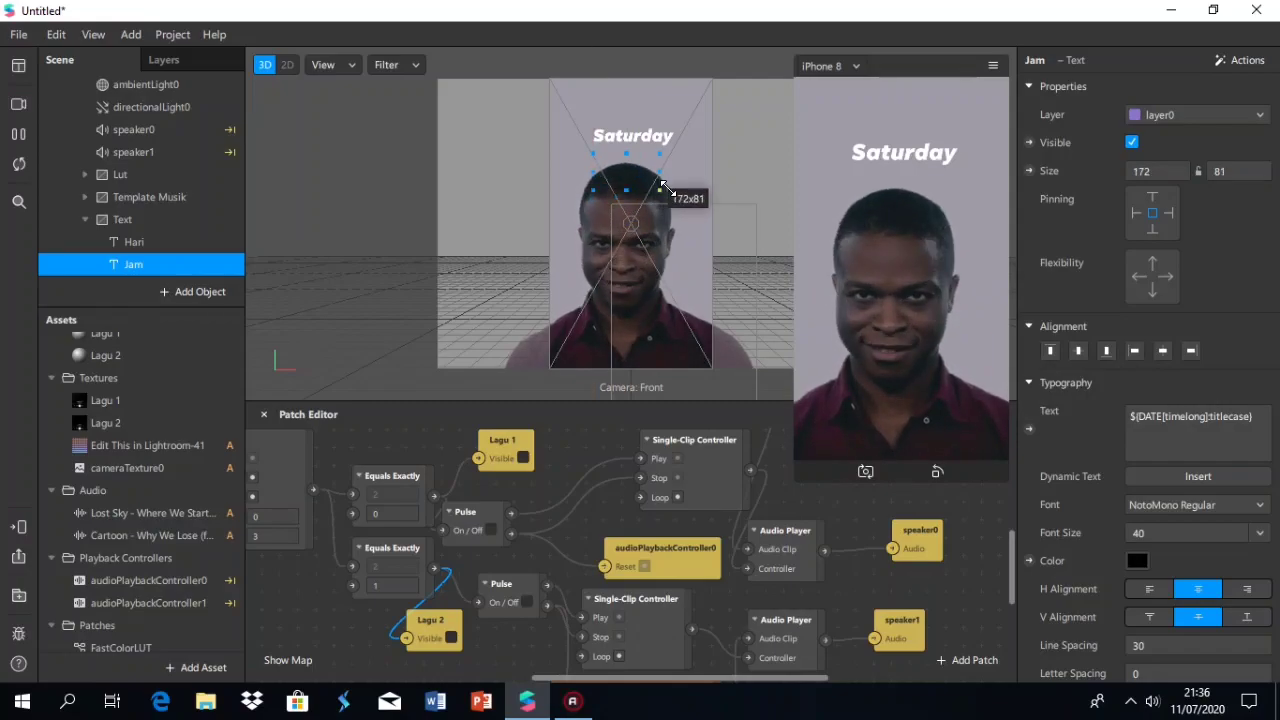
{"action": "left_click_drag", "start_coordinate": [668, 188], "coordinate": [671, 188]}
{"action": "left_click", "coordinate": [1170, 532]}
{"action": "left_click", "coordinate": [1258, 533]}
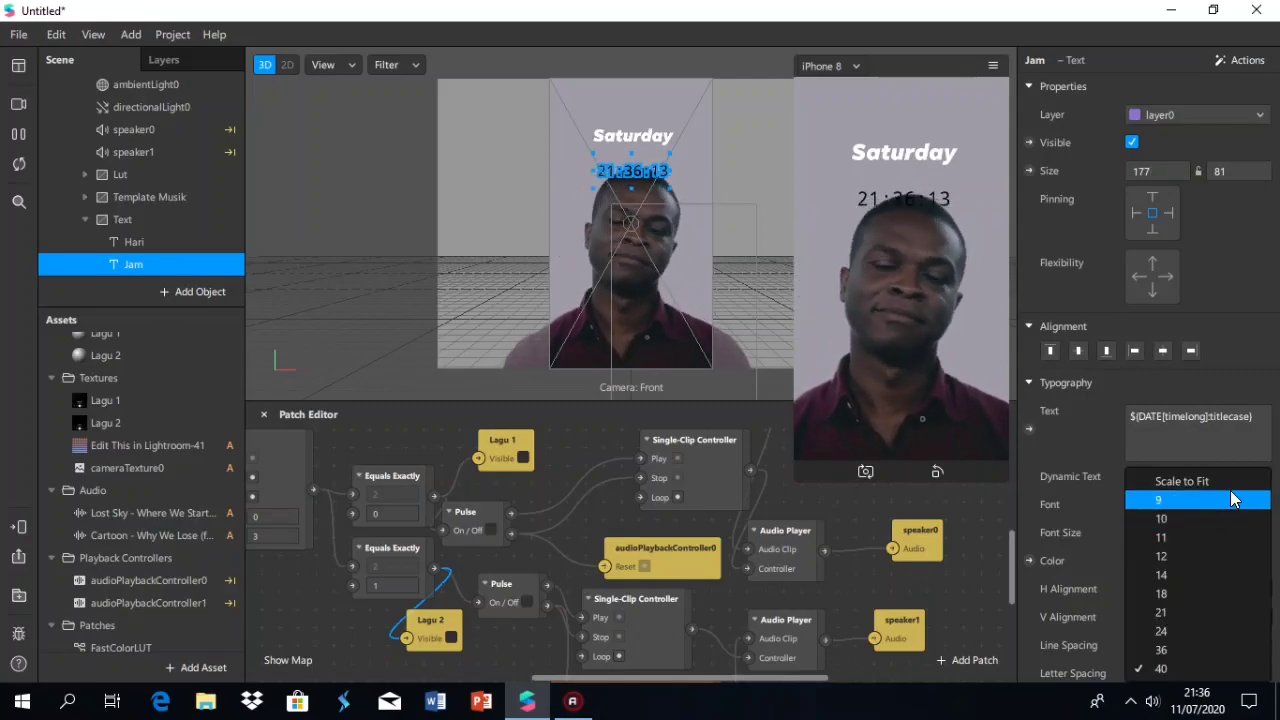
{"action": "left_click", "coordinate": [1228, 486]}
Set the Jam text's font to Facebook Sans Heavy Italic, matching the Hari text, and move it up close under the weekday
{"action": "left_click", "coordinate": [176, 243]}
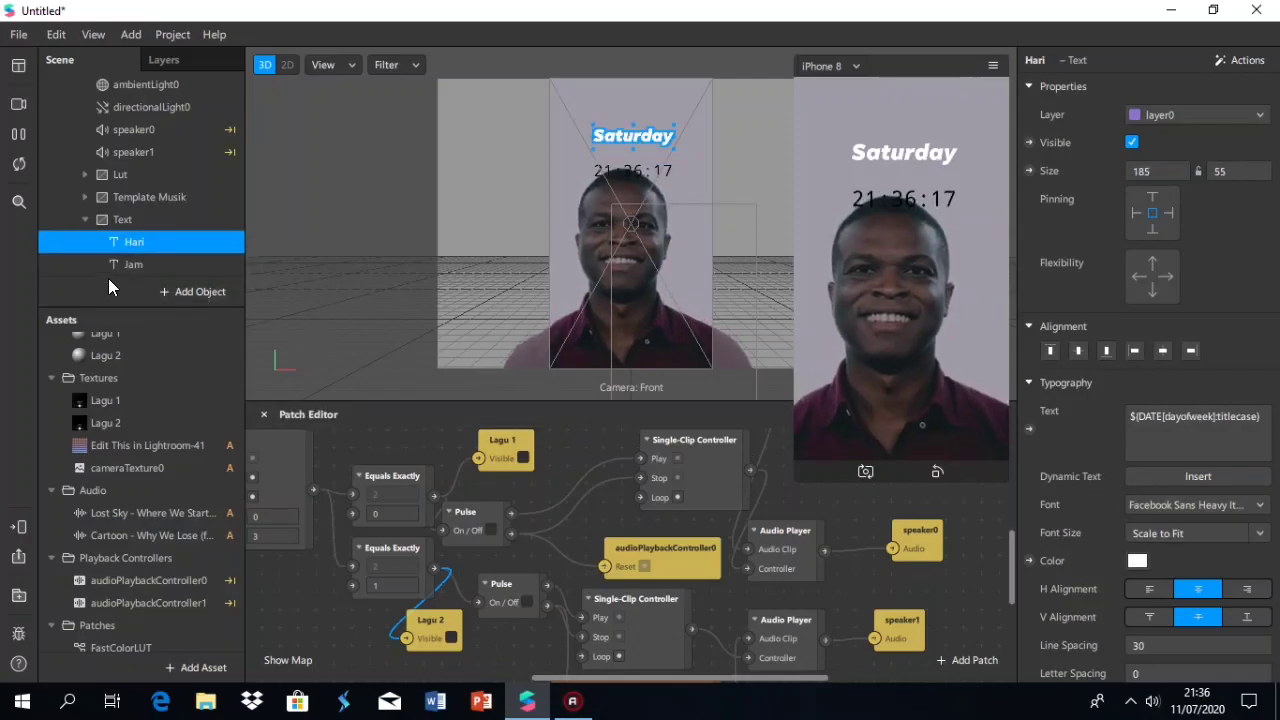
{"action": "left_click", "coordinate": [142, 264]}
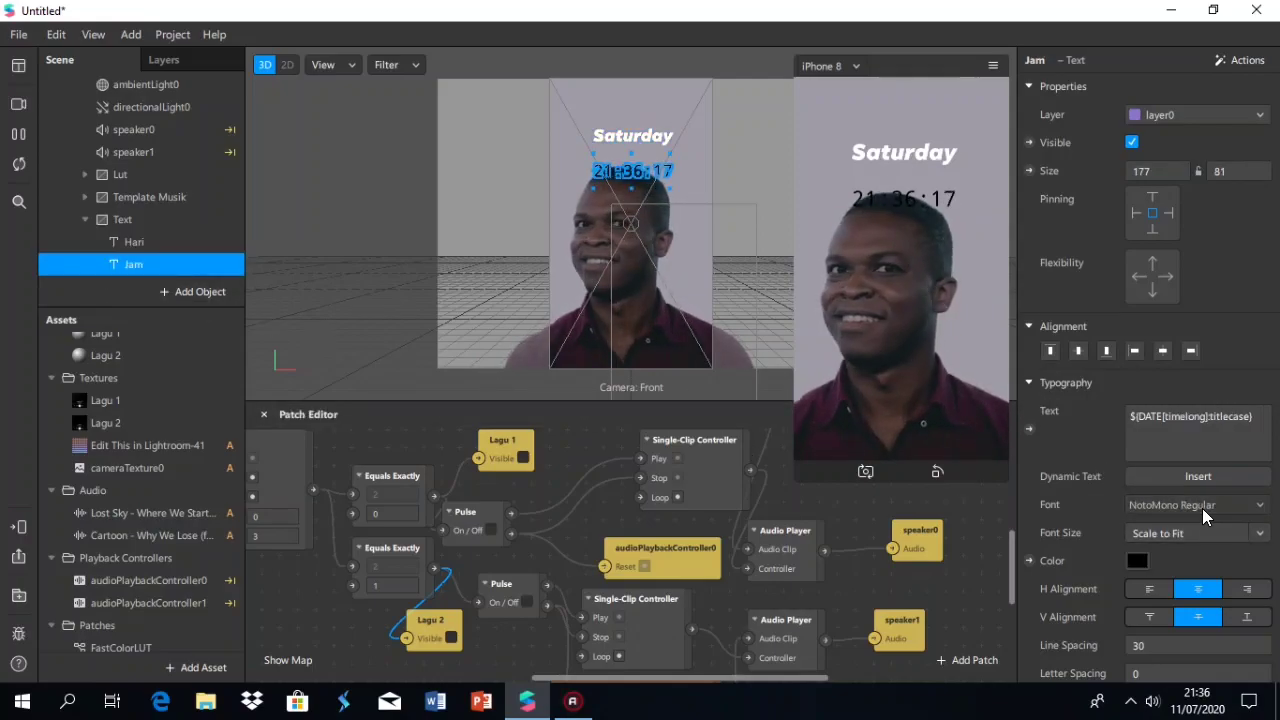
{"action": "left_click", "coordinate": [1202, 506]}
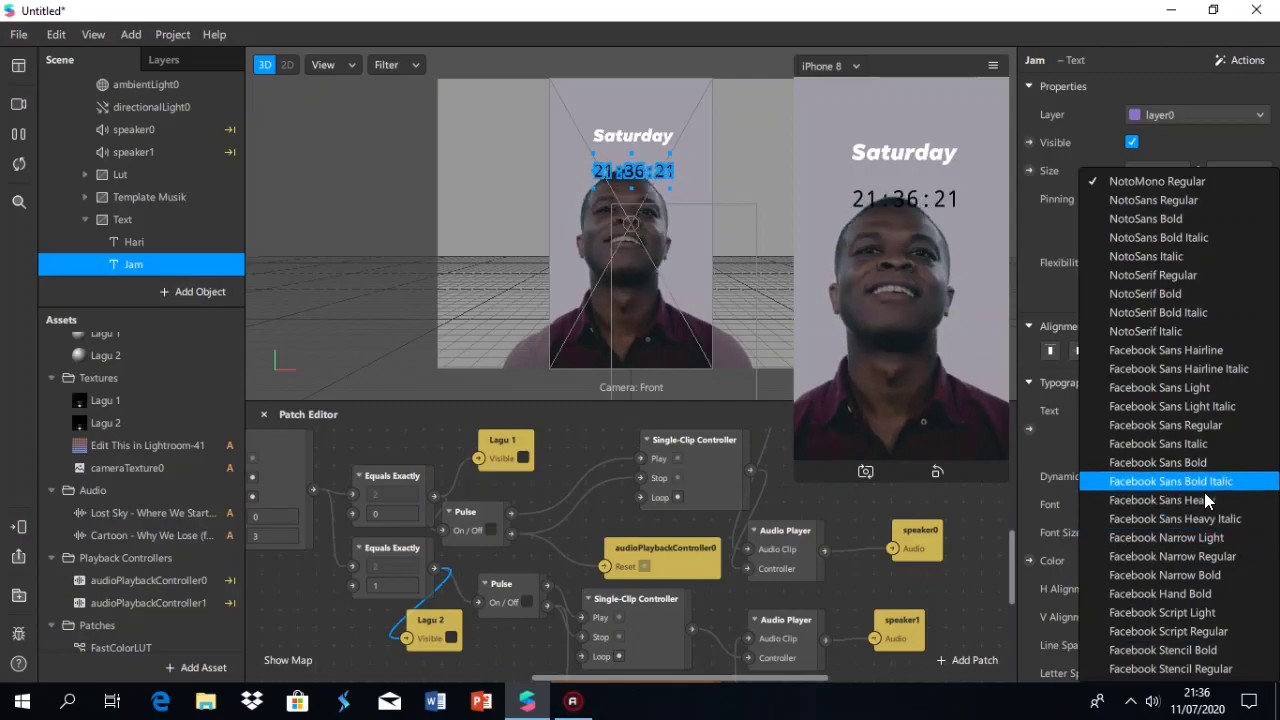
{"action": "left_click", "coordinate": [1196, 518]}
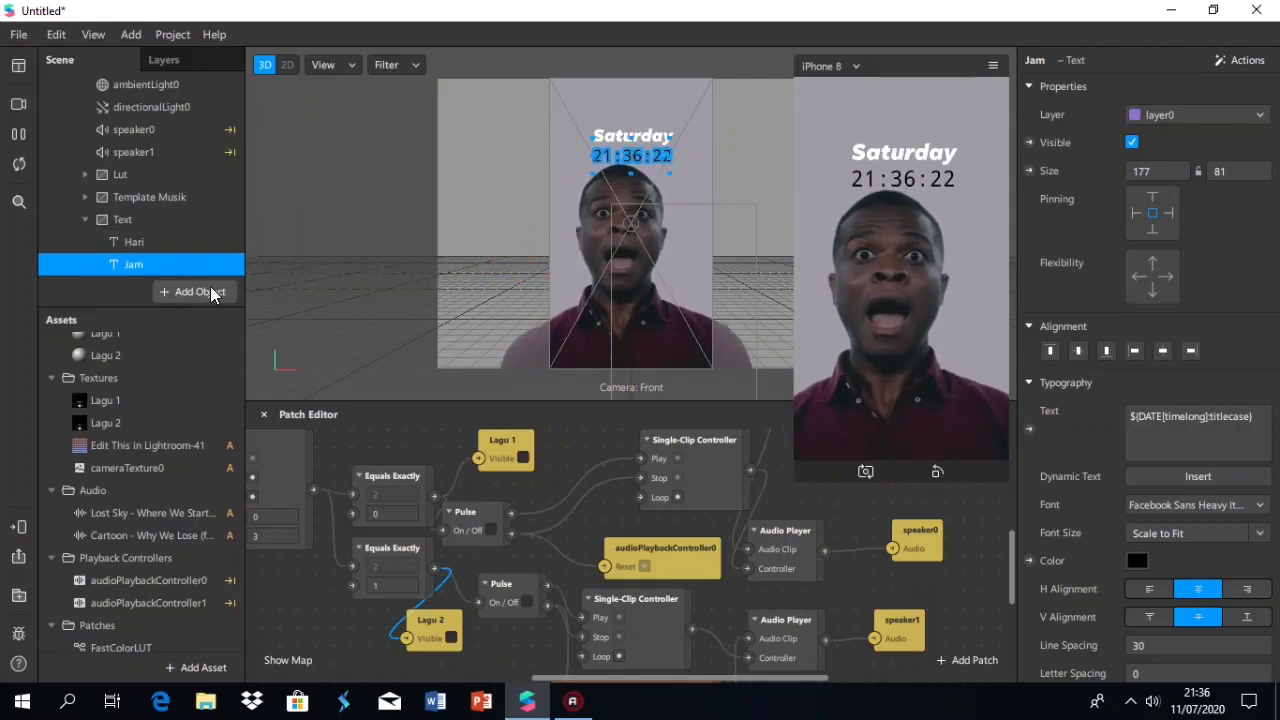
Add a third 2D text object to the Text canvas and rename it Tanggal
{"action": "left_click", "coordinate": [128, 217]}
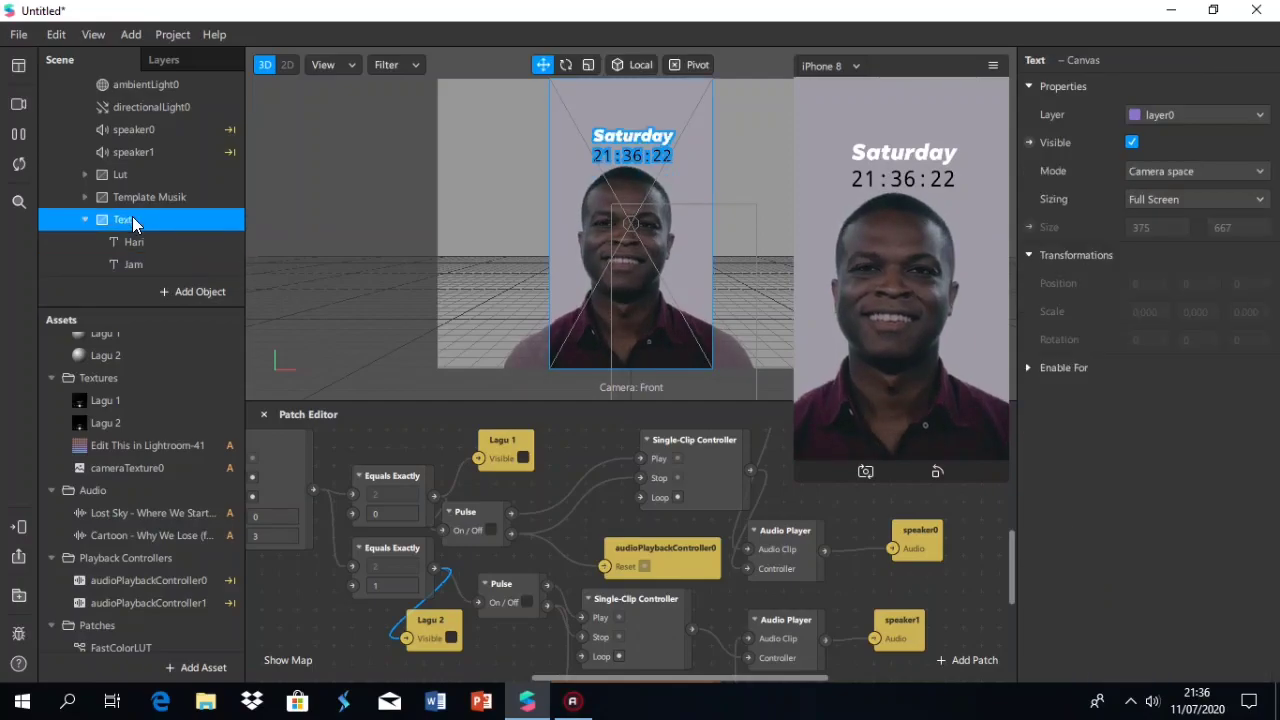
{"action": "right_click", "coordinate": [132, 216]}
{"action": "mouse_move", "coordinate": [212, 235]}
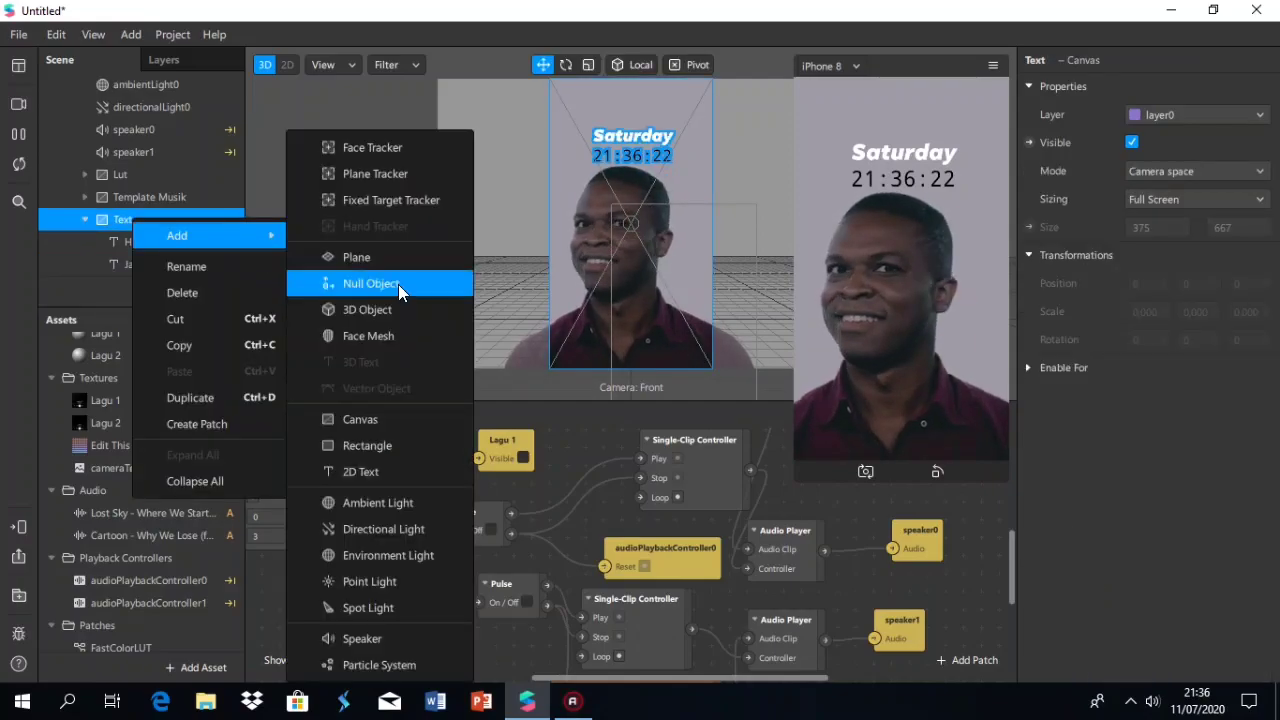
{"action": "left_click", "coordinate": [388, 466]}
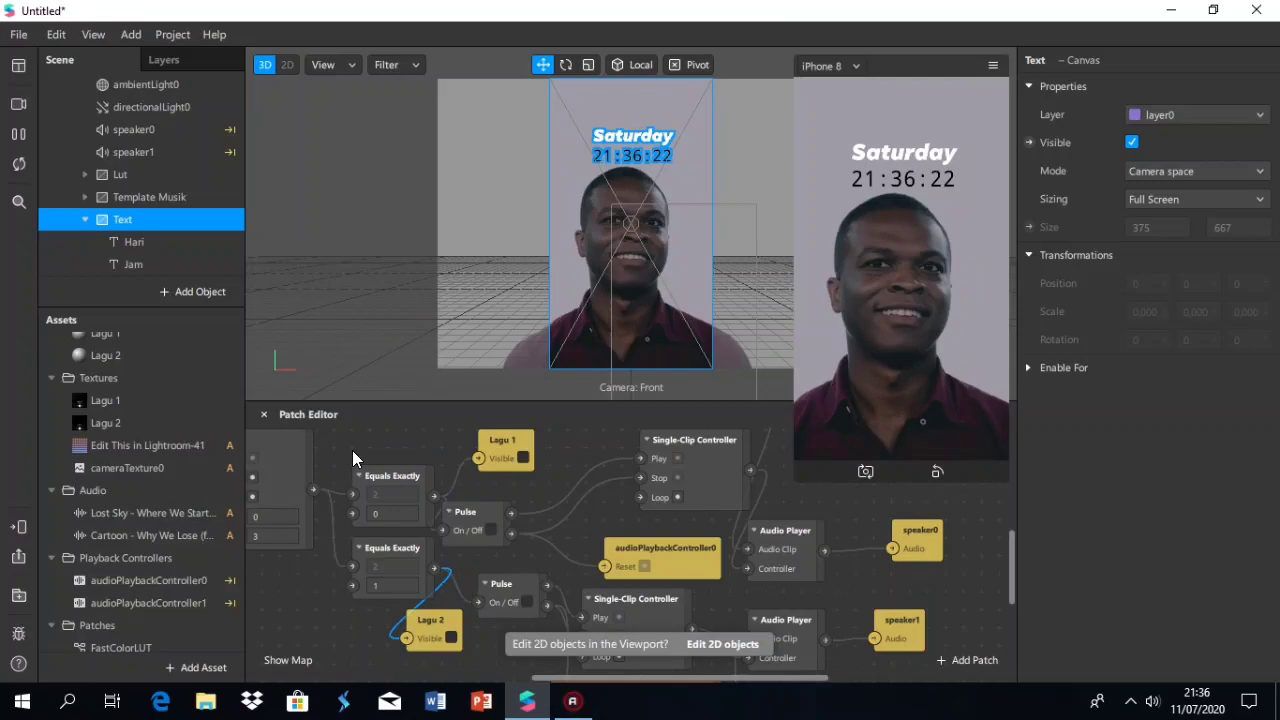
{"action": "scroll", "coordinate": [172, 250], "scroll_direction": "down", "scroll_amount": 1}
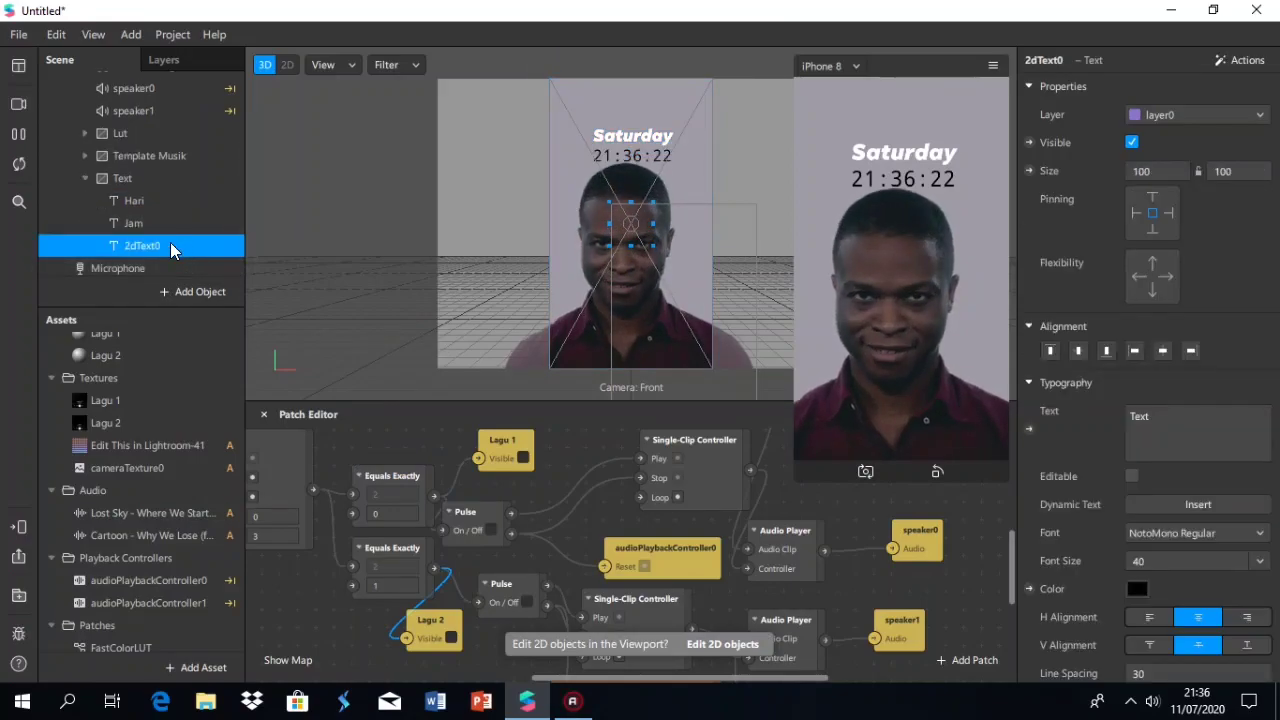
{"action": "double_click", "coordinate": [170, 244]}
{"action": "type", "text": "Tanggal"}
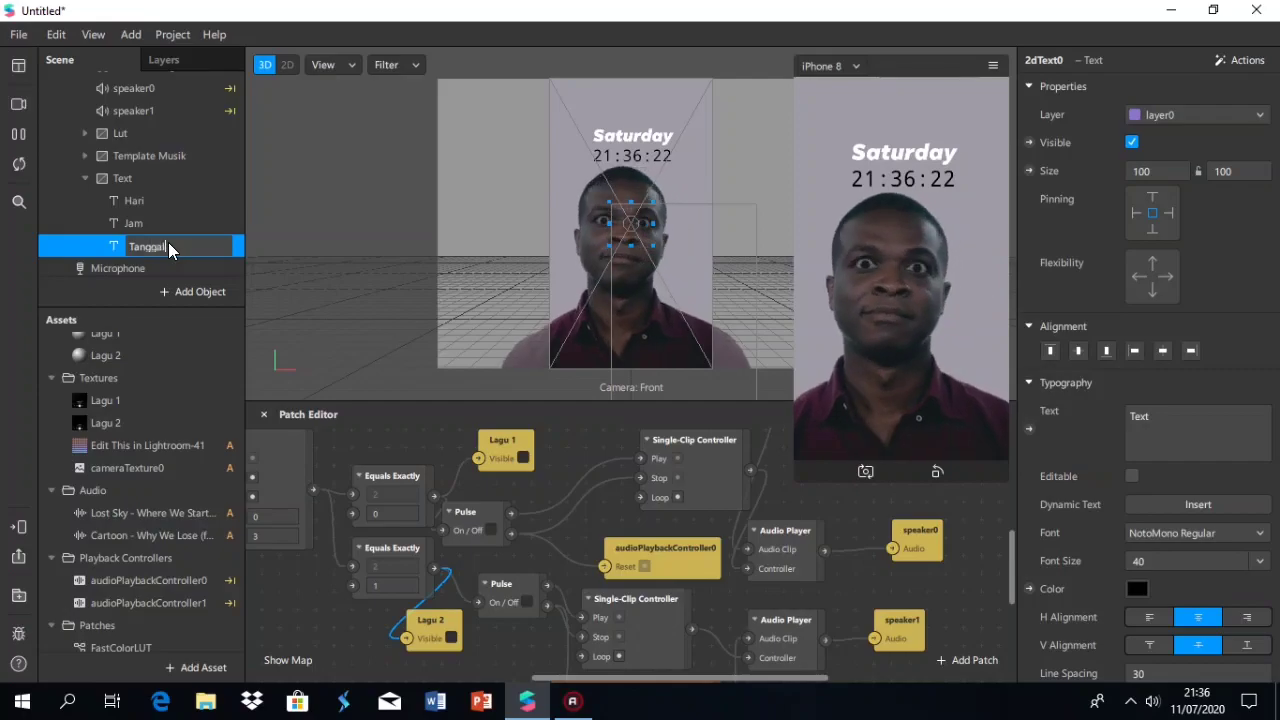
{"action": "key", "text": "Return"}
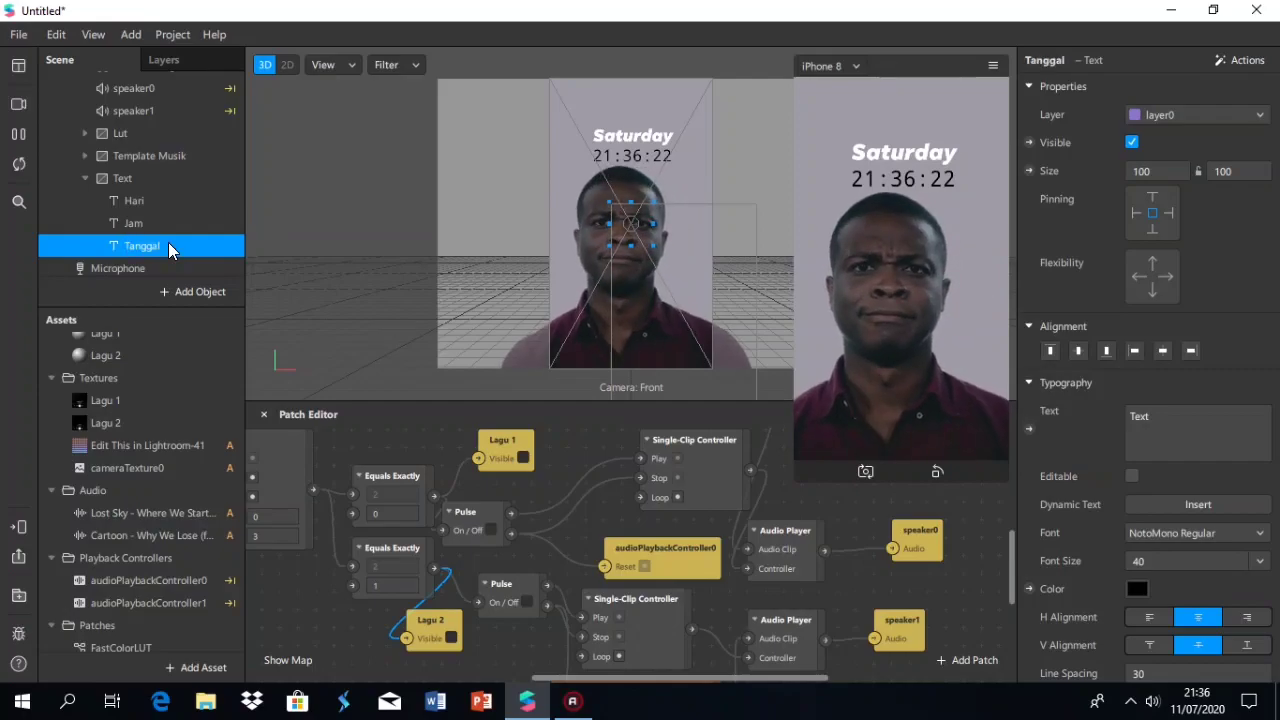
Replace the Tanggal text's default content with the Date (Medium) dynamic text
{"action": "left_click", "coordinate": [1164, 507]}
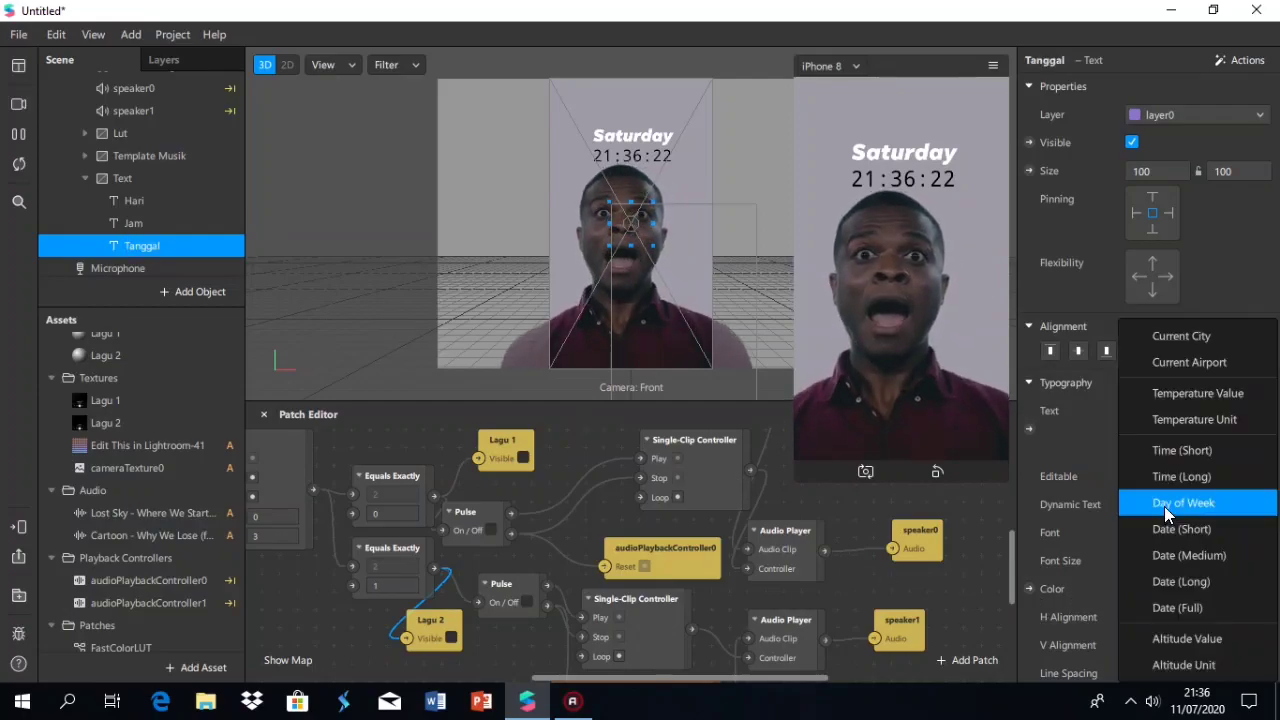
{"action": "left_click", "coordinate": [1212, 554]}
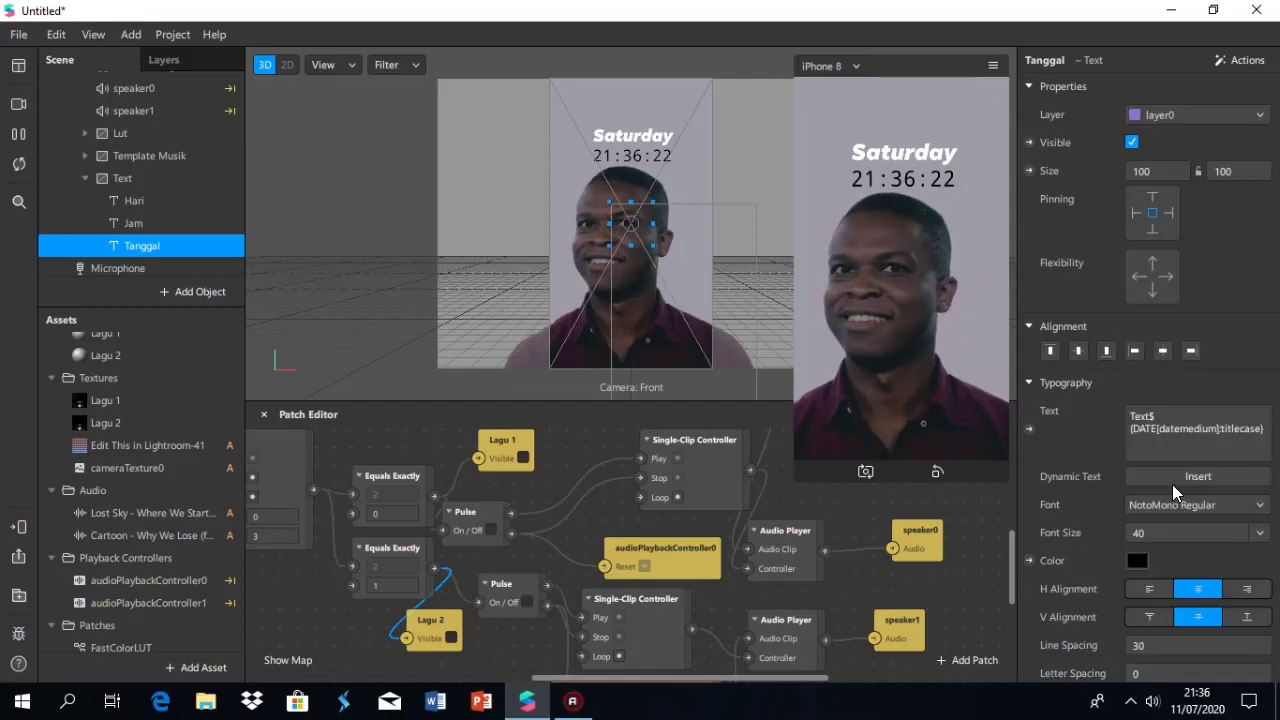
{"action": "left_click", "coordinate": [1226, 477]}
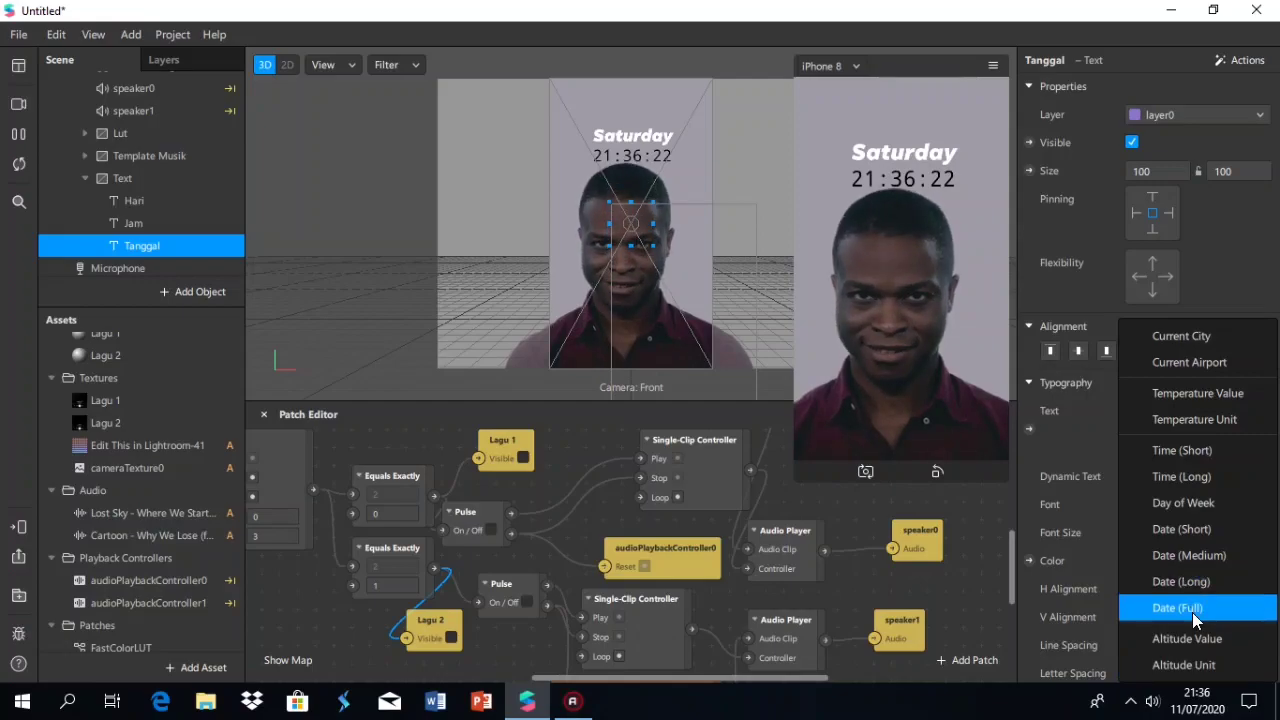
{"action": "left_click", "coordinate": [1180, 556]}
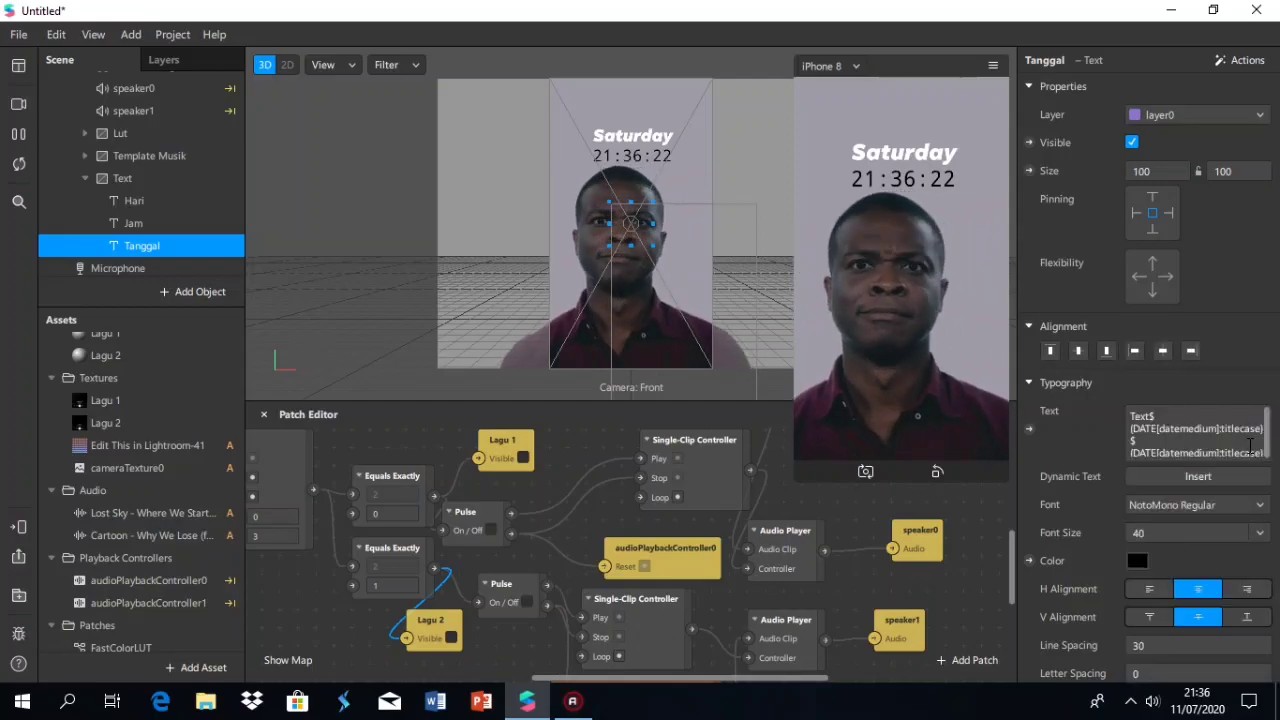
{"action": "left_click_drag", "start_coordinate": [1164, 426], "coordinate": [1076, 396]}
{"action": "key", "text": "BackSpace"}
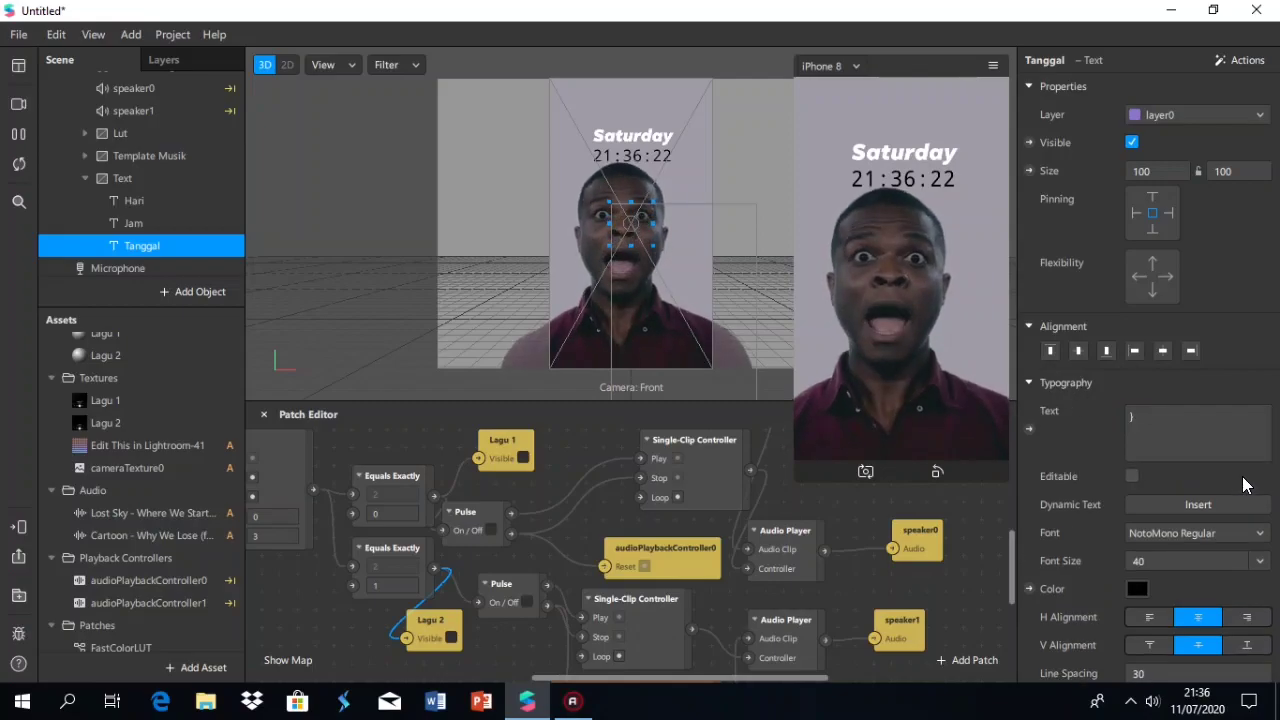
{"action": "left_click", "coordinate": [1218, 506]}
{"action": "left_click", "coordinate": [1104, 454]}
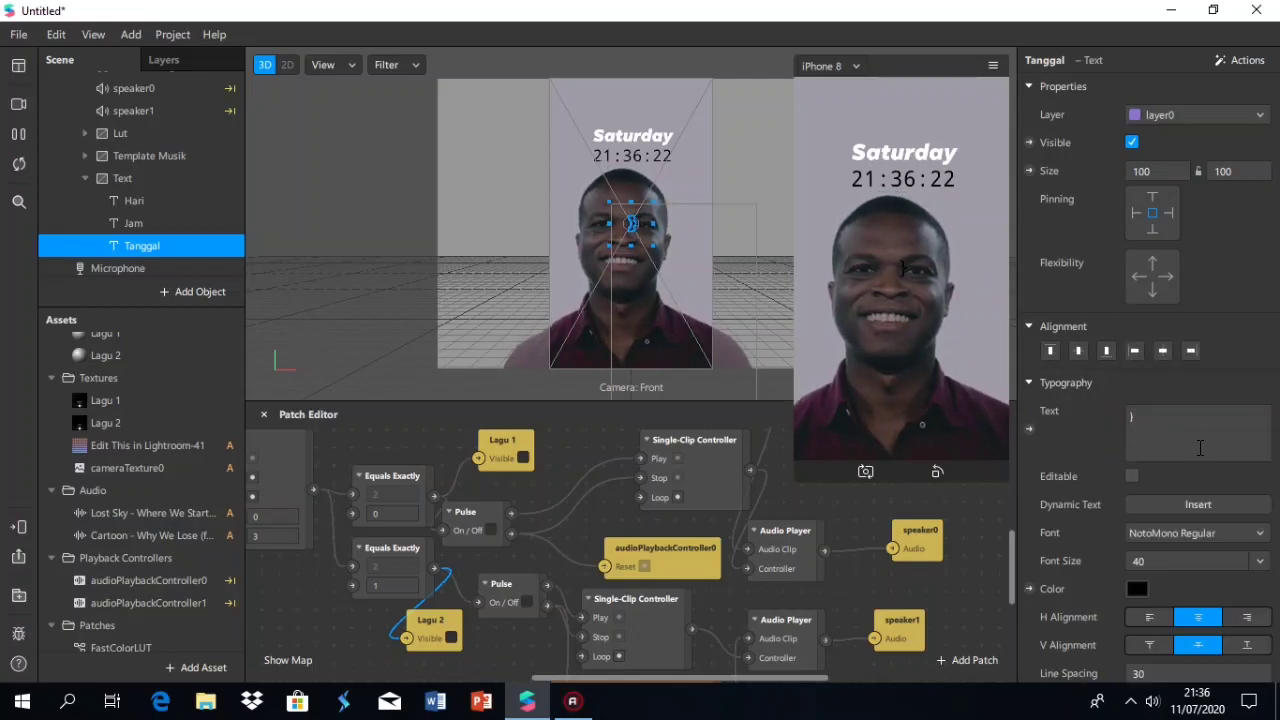
{"action": "left_click", "coordinate": [1192, 506]}
{"action": "left_click", "coordinate": [1200, 552]}
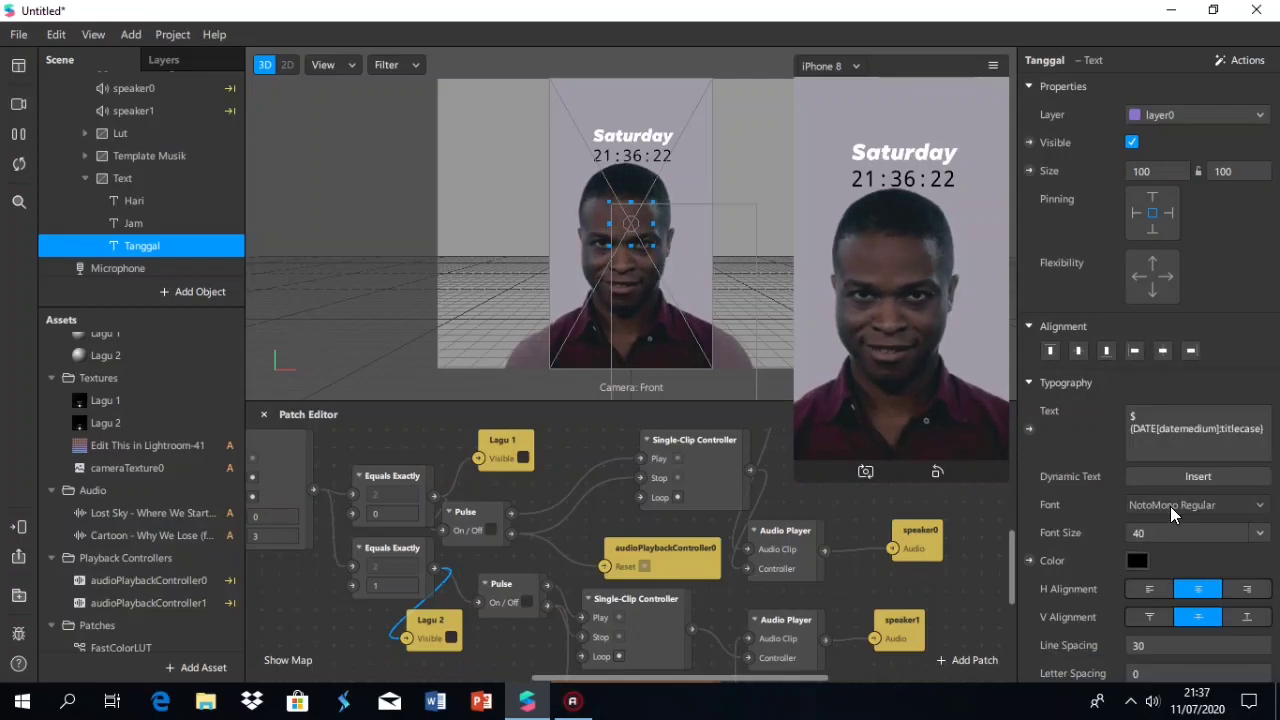
Set the Tanggal text's font size to Scale to Fit and place its box, about 213 × 109, just below the time
{"action": "left_click", "coordinate": [1170, 506]}
{"action": "left_click", "coordinate": [1062, 474]}
{"action": "left_click", "coordinate": [1202, 536]}
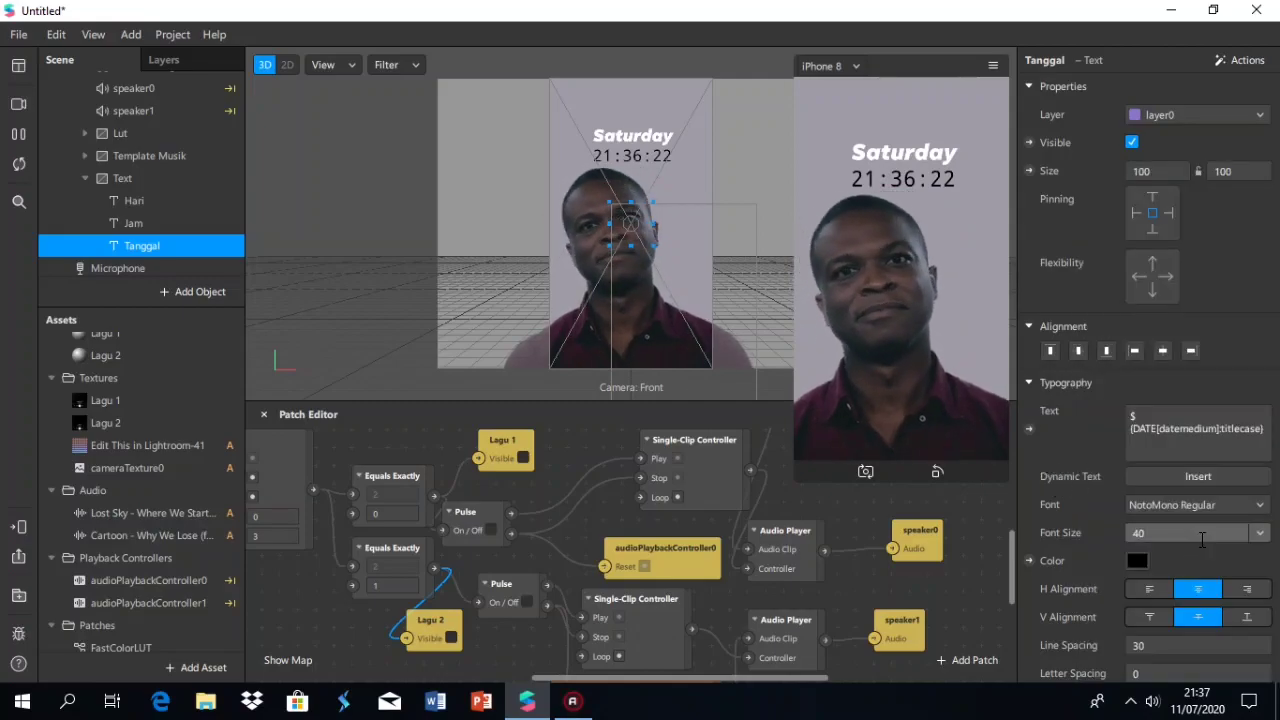
{"action": "left_click", "coordinate": [1260, 533]}
{"action": "left_click", "coordinate": [1258, 535]}
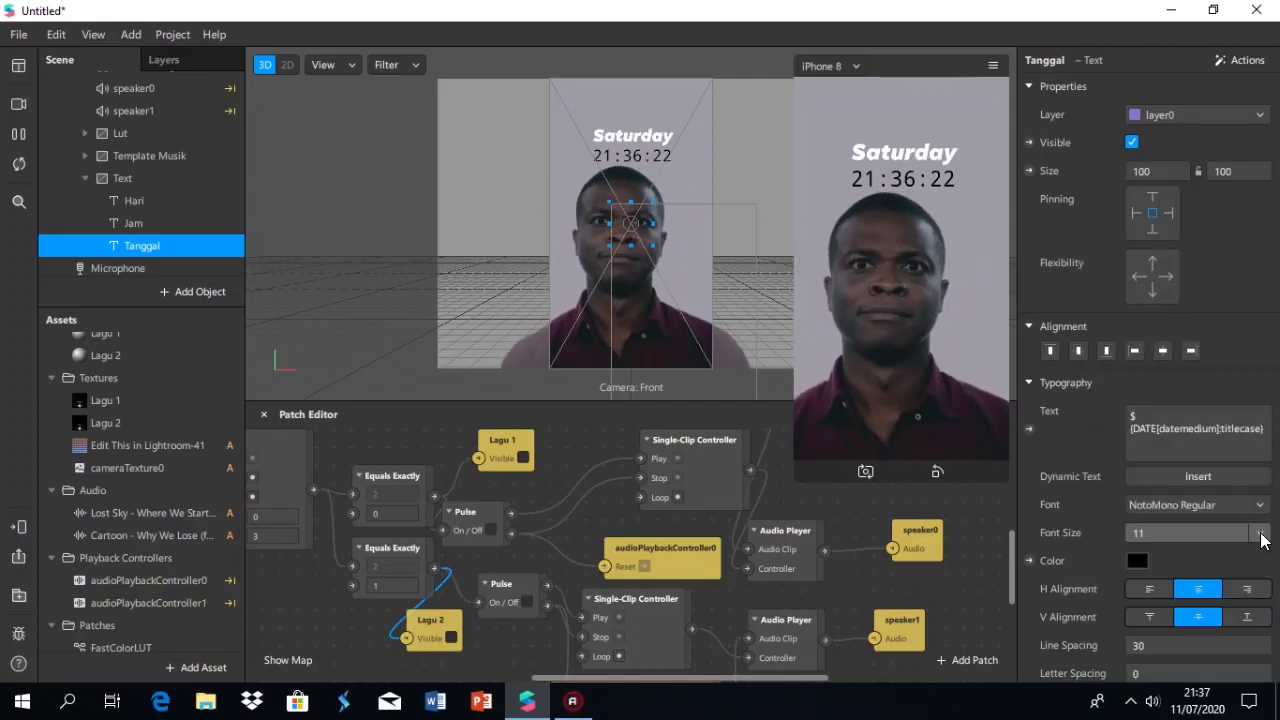
{"action": "left_click", "coordinate": [1260, 536]}
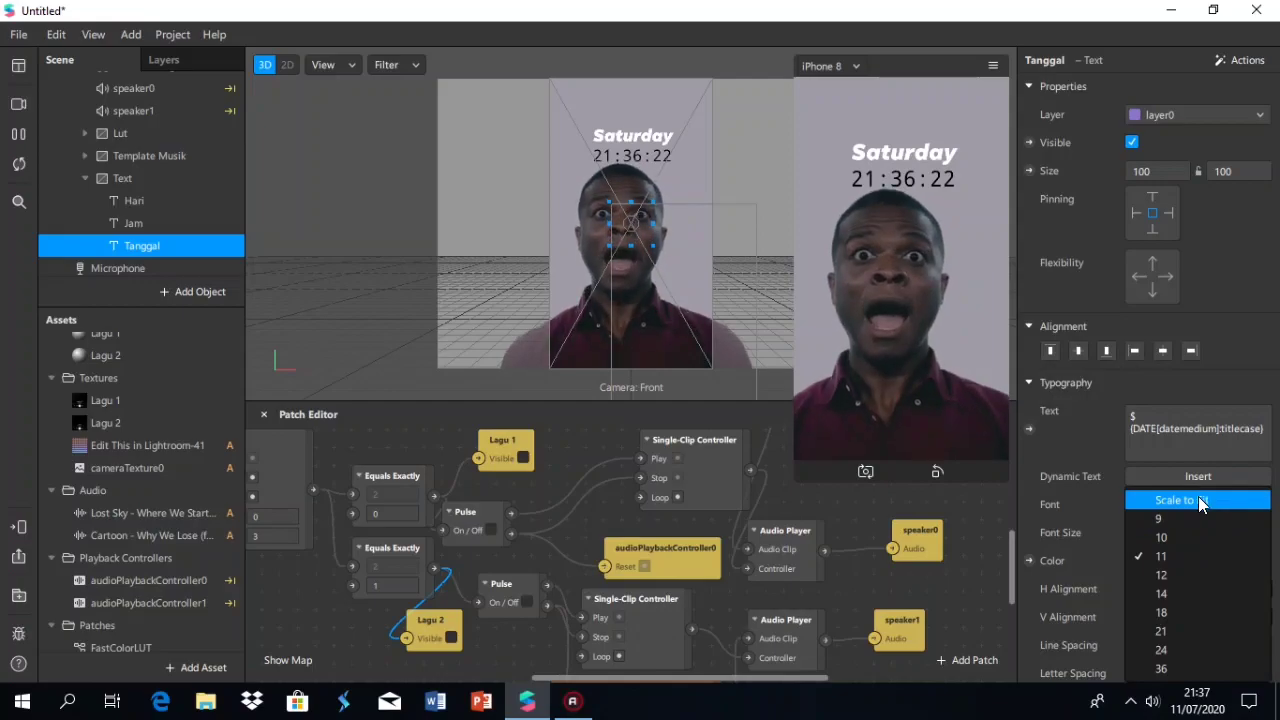
{"action": "left_click", "coordinate": [1190, 500]}
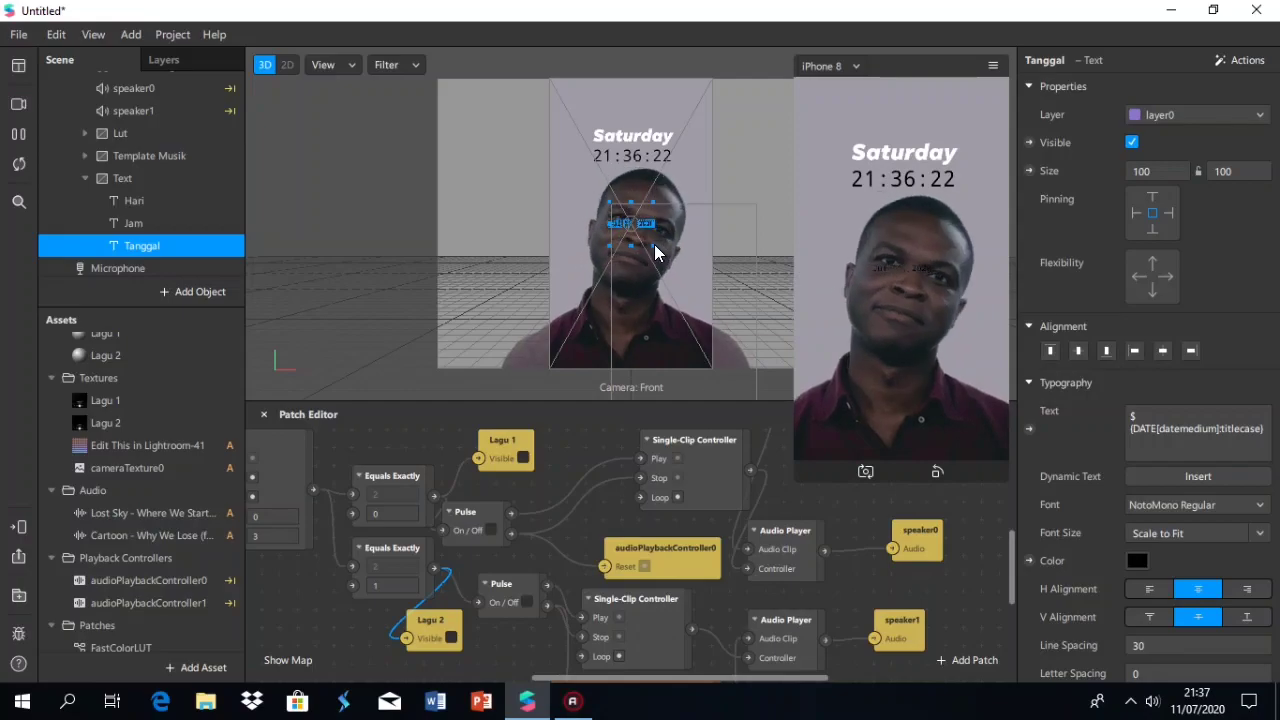
{"action": "left_click_drag", "start_coordinate": [652, 247], "coordinate": [701, 248]}
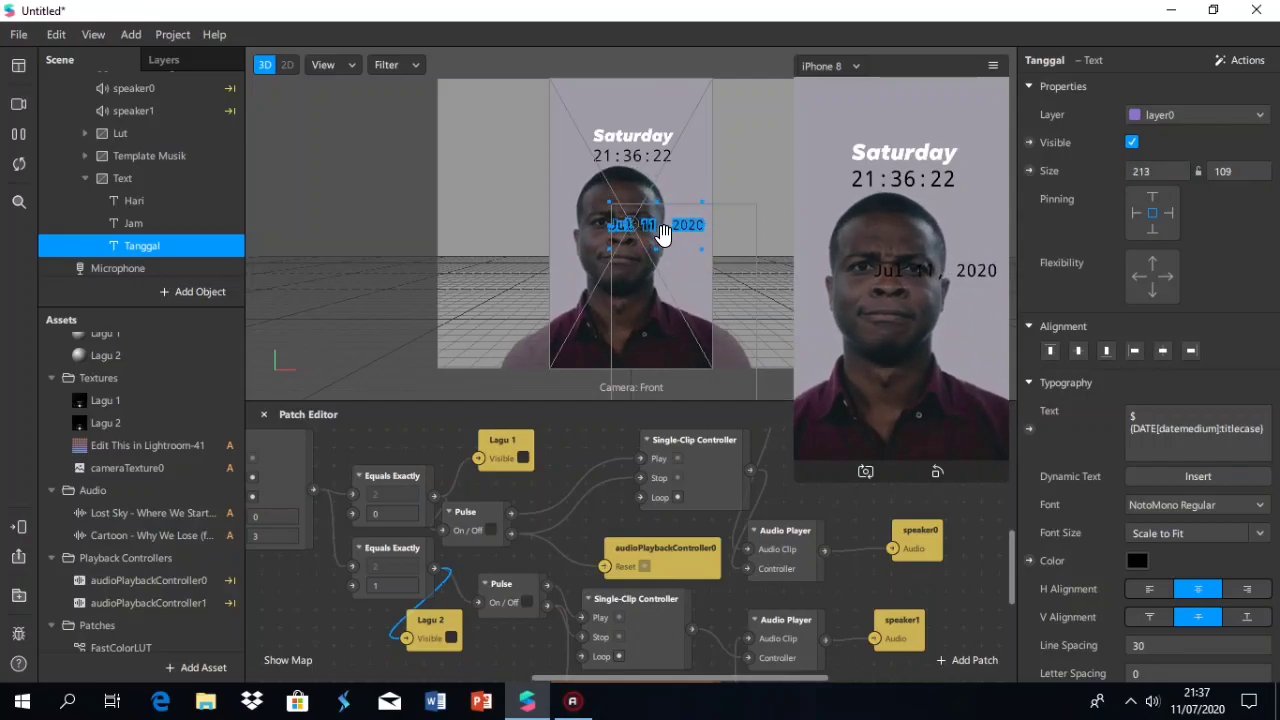
{"action": "left_click_drag", "start_coordinate": [651, 199], "coordinate": [640, 172]}
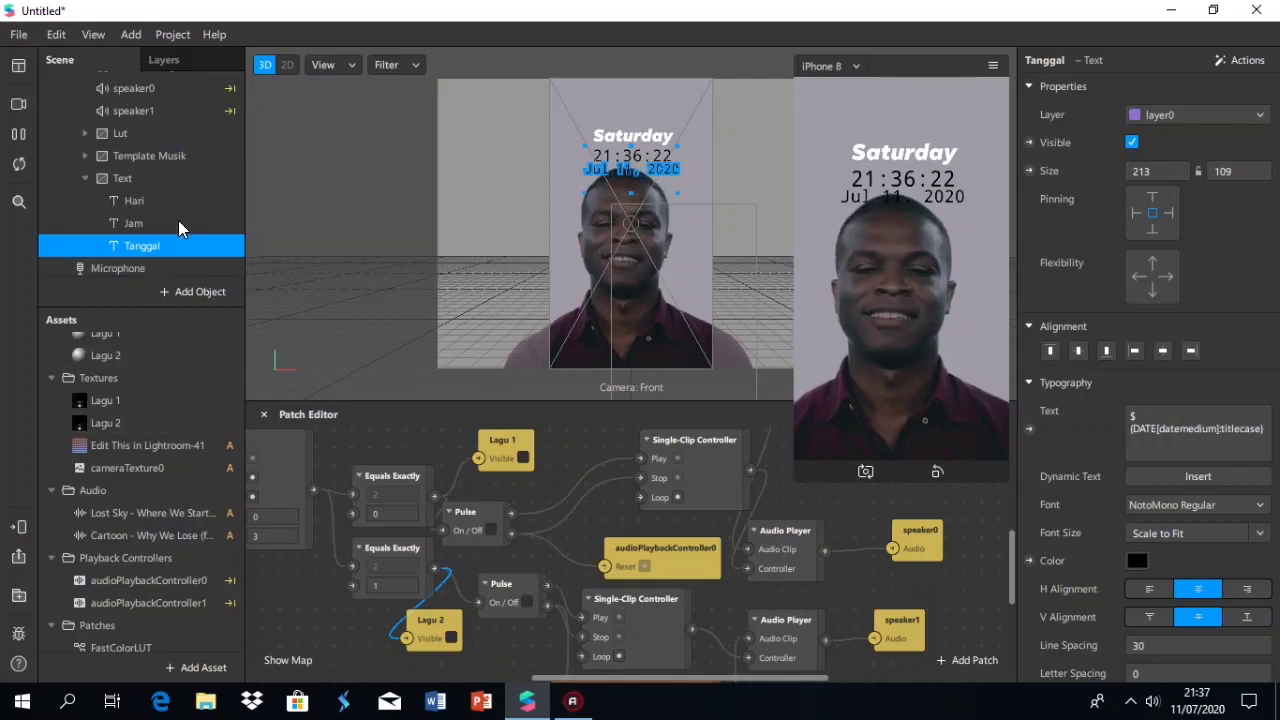
Create a Visible patch for the Text canvas and wire the output of the Equals Exactly patch comparing with 0 into it
{"action": "left_click", "coordinate": [84, 174]}
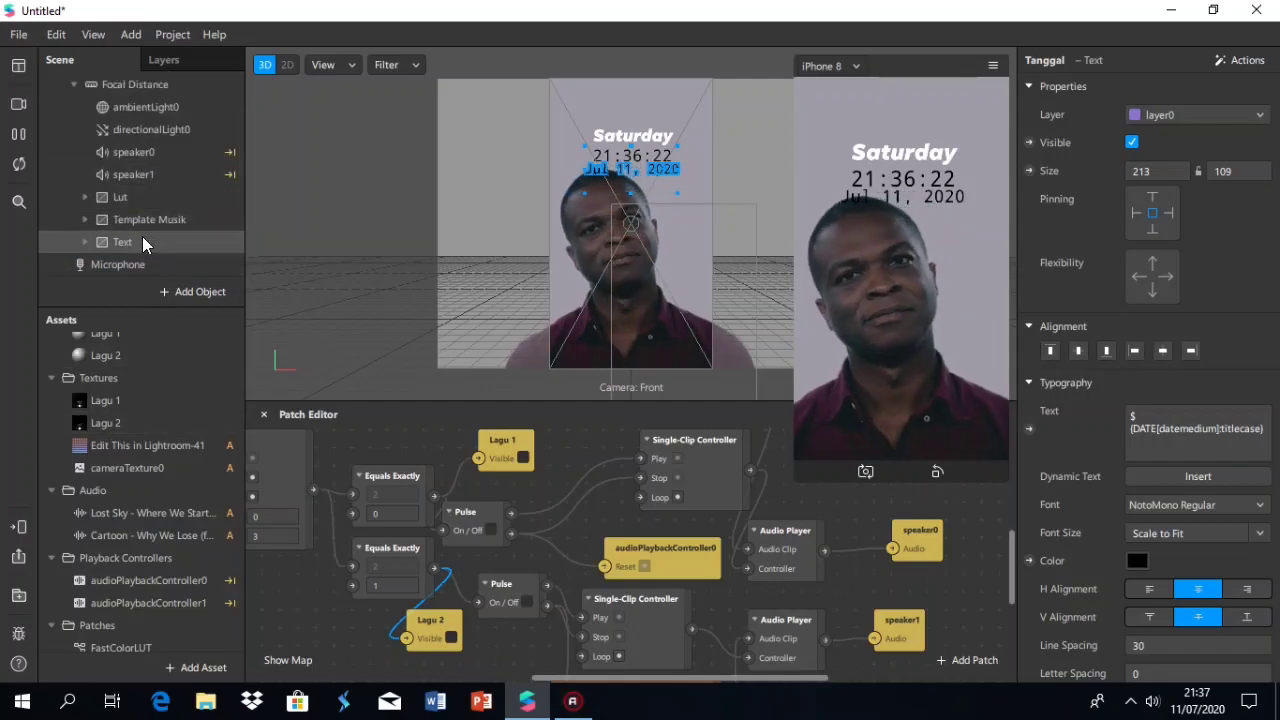
{"action": "left_click", "coordinate": [142, 242]}
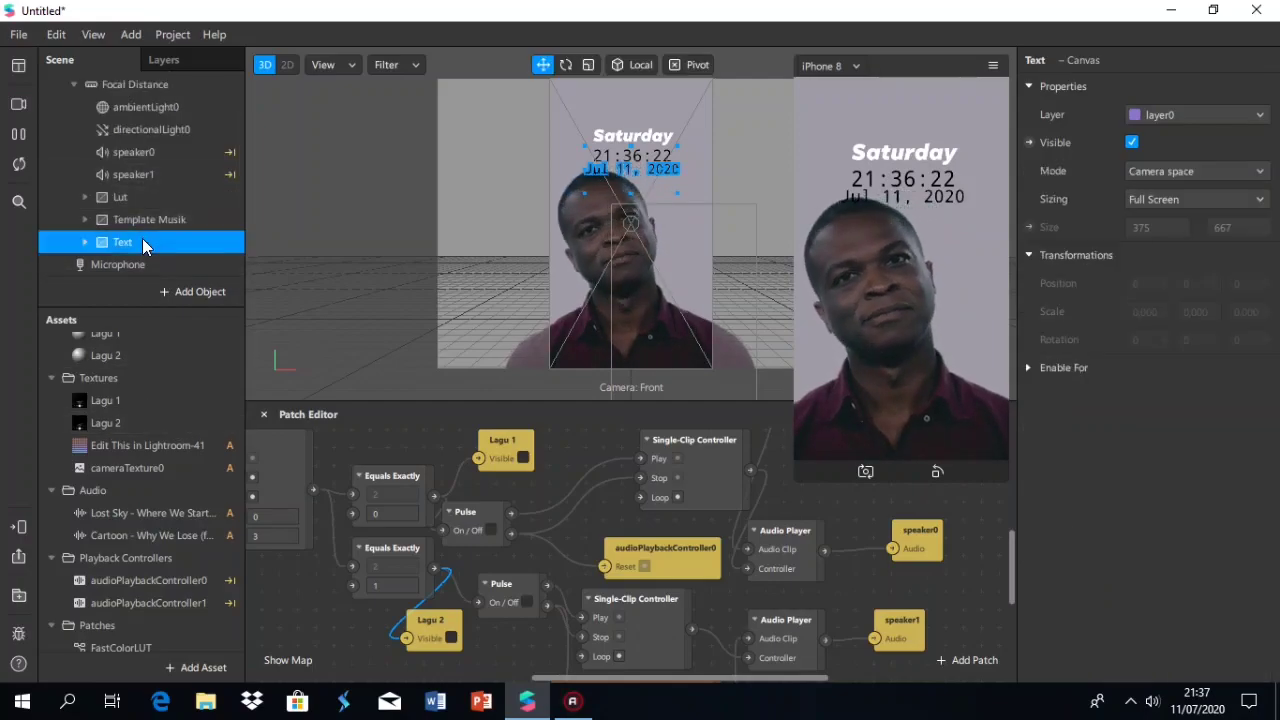
{"action": "left_click", "coordinate": [1029, 142]}
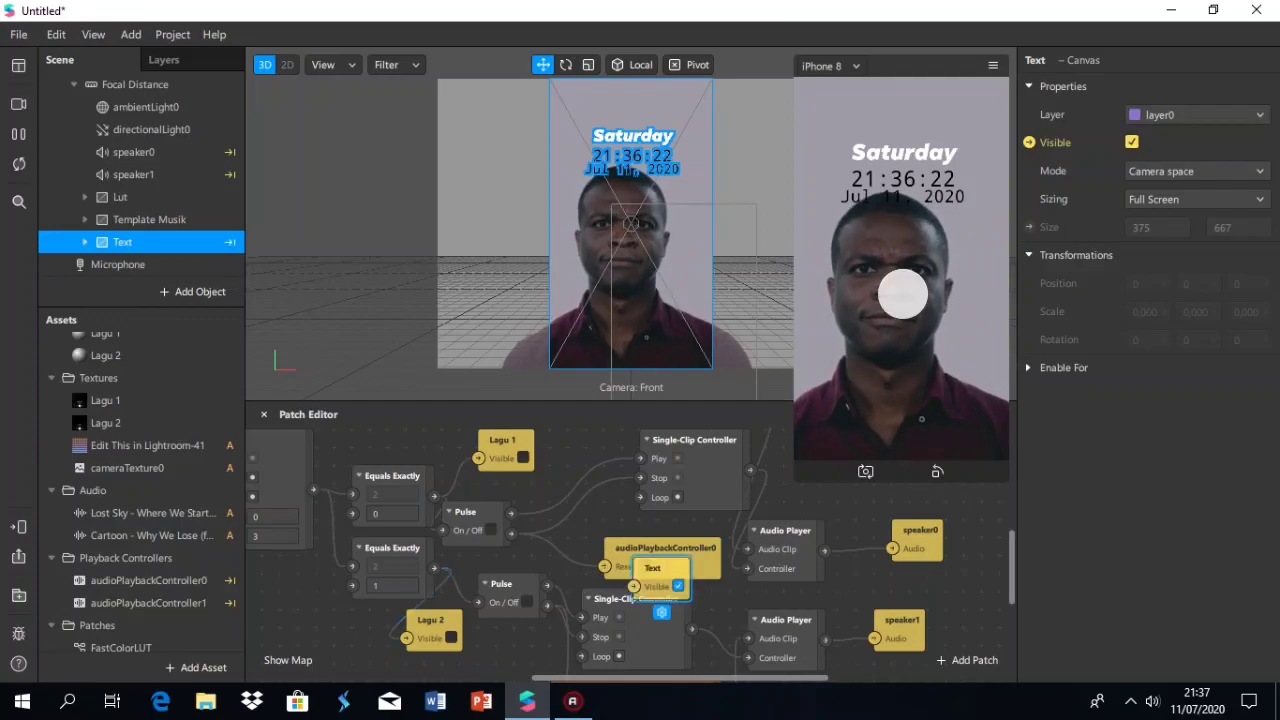
{"action": "left_click_drag", "start_coordinate": [657, 568], "coordinate": [432, 410]}
{"action": "left_click_drag", "start_coordinate": [434, 499], "coordinate": [406, 431]}
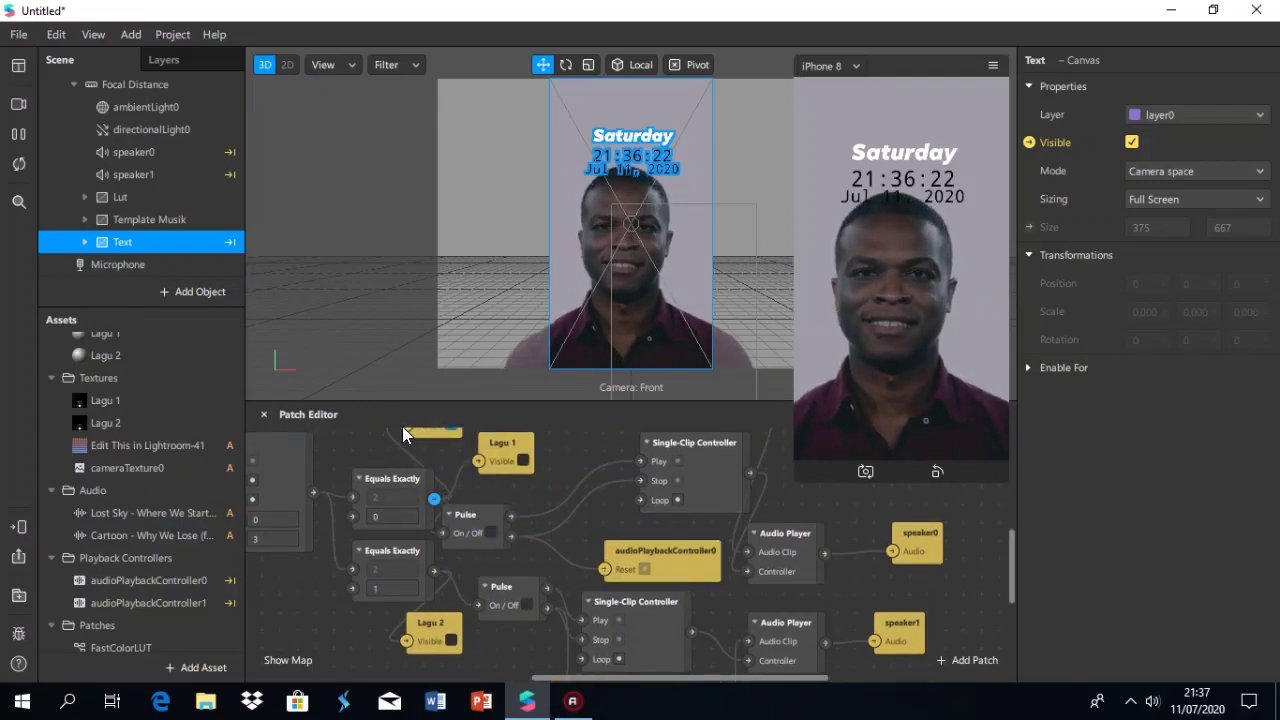
{"action": "scroll", "coordinate": [414, 466], "scroll_direction": "down", "scroll_amount": 1}
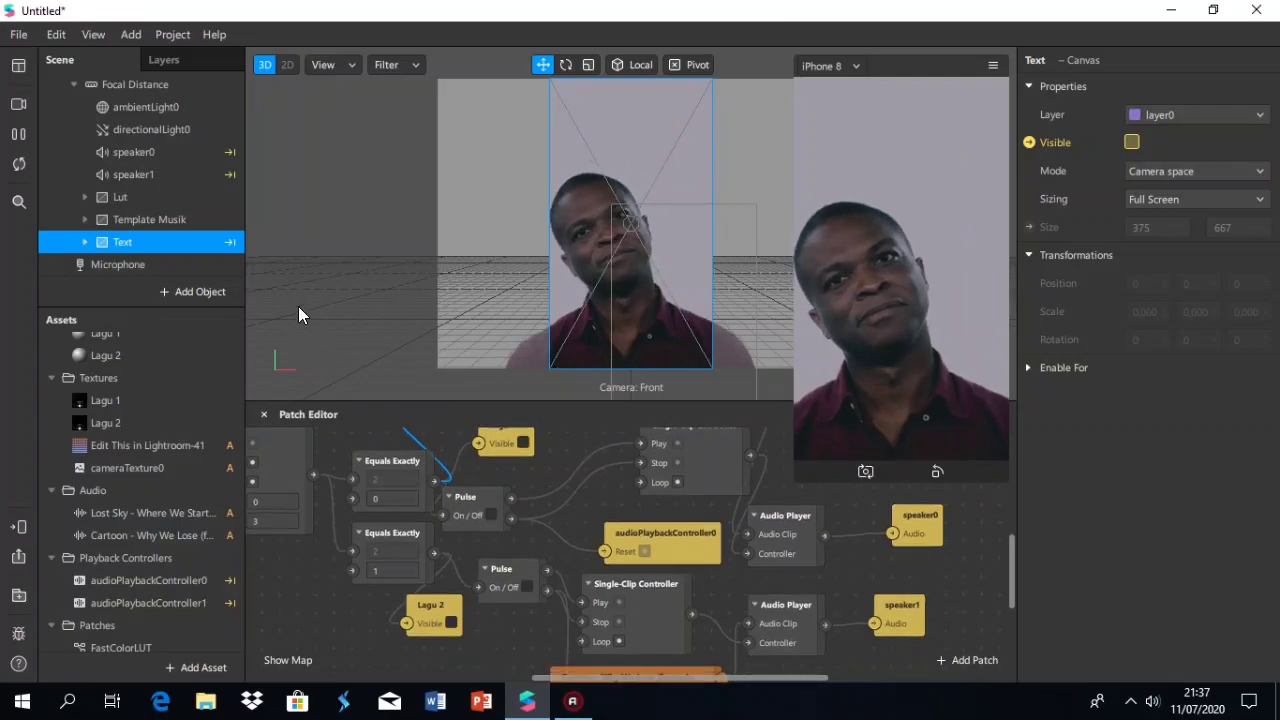
Duplicate the Text canvas with its weekday, time and date texts
{"action": "right_click", "coordinate": [151, 241]}
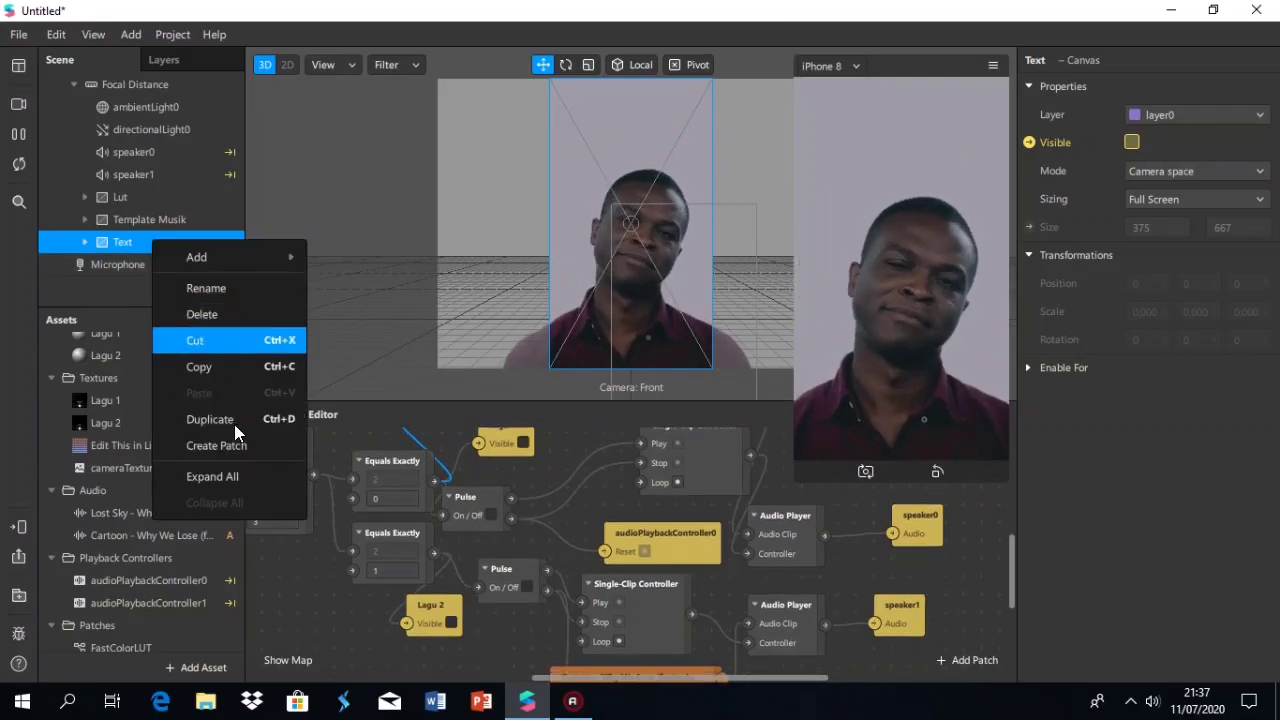
{"action": "left_click", "coordinate": [116, 254]}
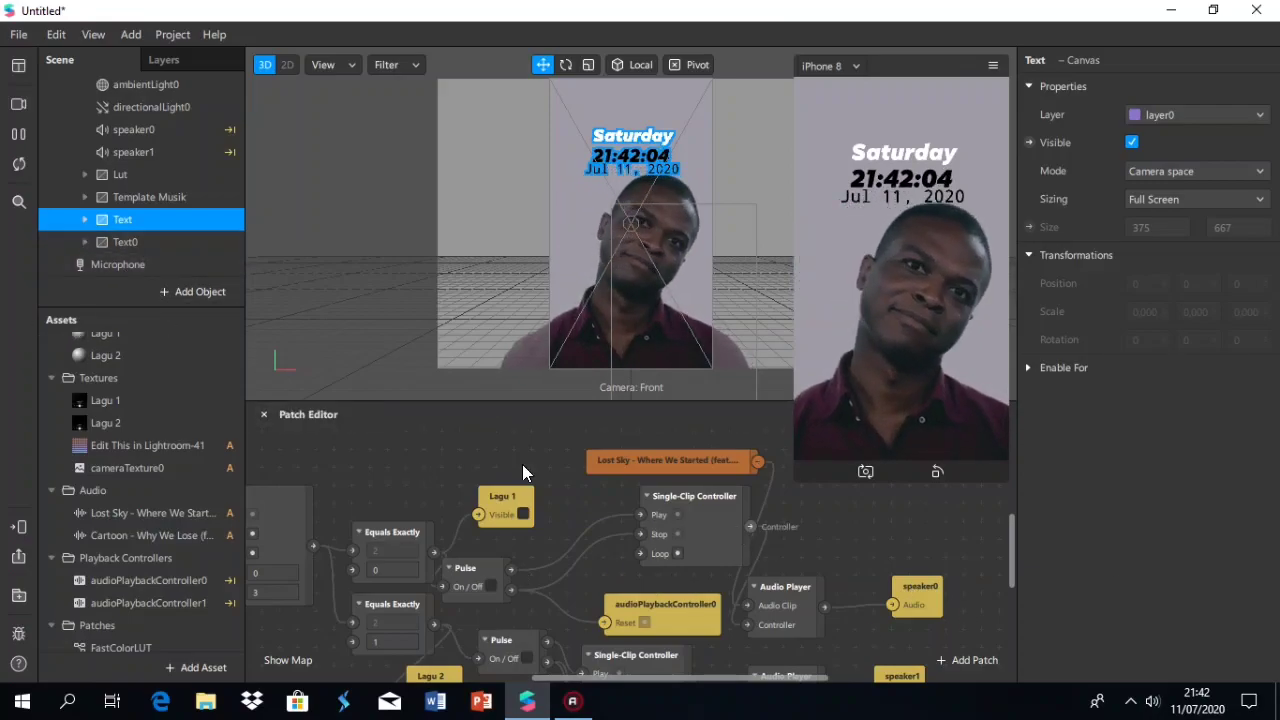
{"action": "left_click", "coordinate": [148, 242]}
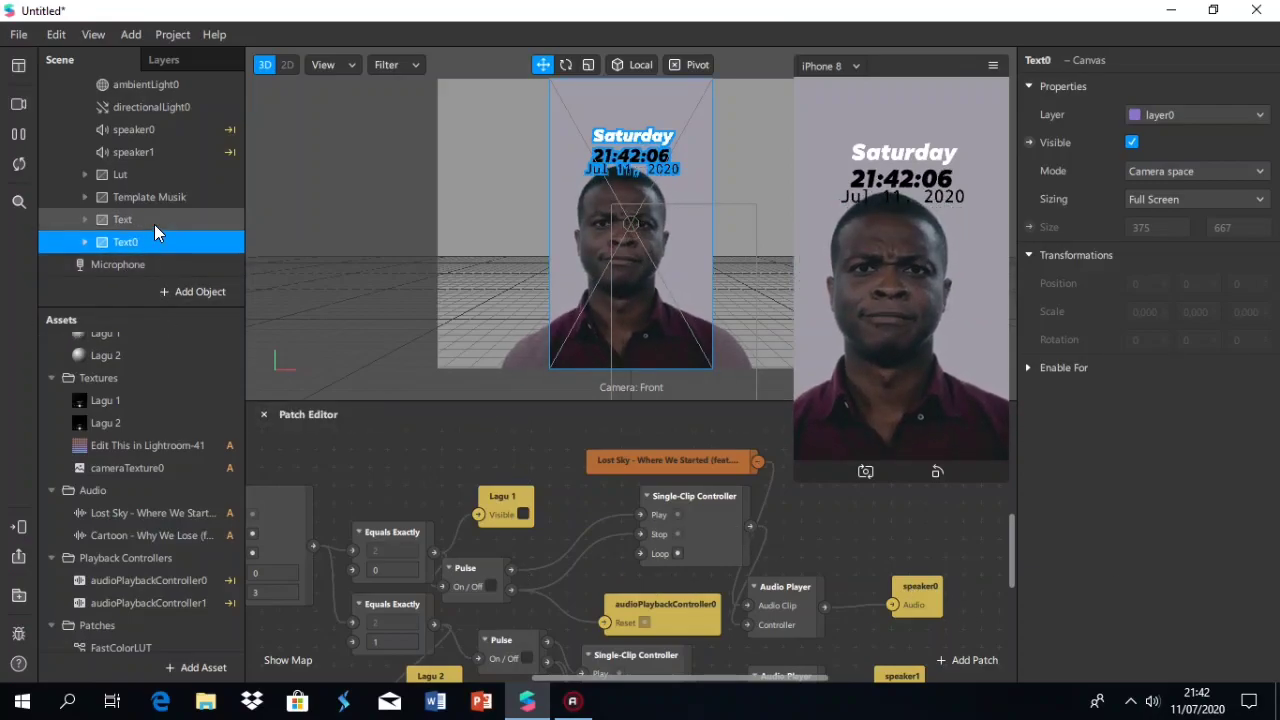
Create a Visible patch for the original Text canvas, place it above Lagu 1, and connect the first Equals Exactly output to it
{"action": "left_click", "coordinate": [154, 224]}
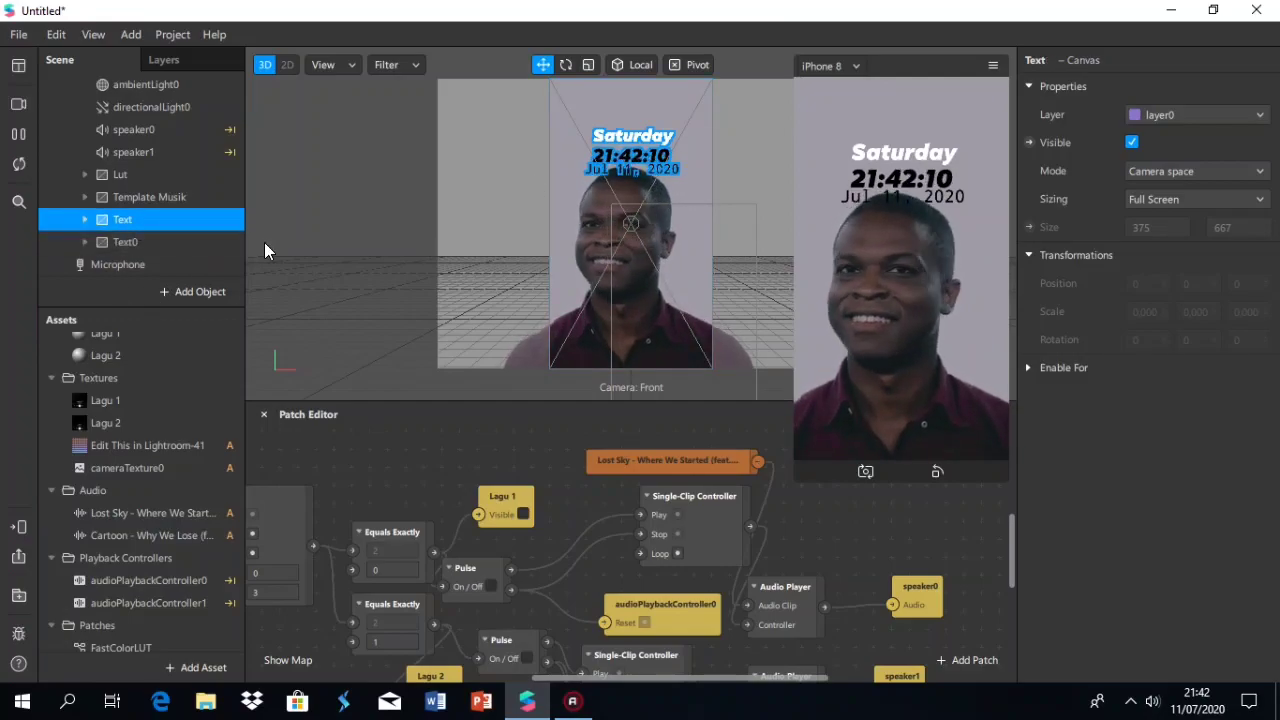
{"action": "left_click", "coordinate": [1029, 142]}
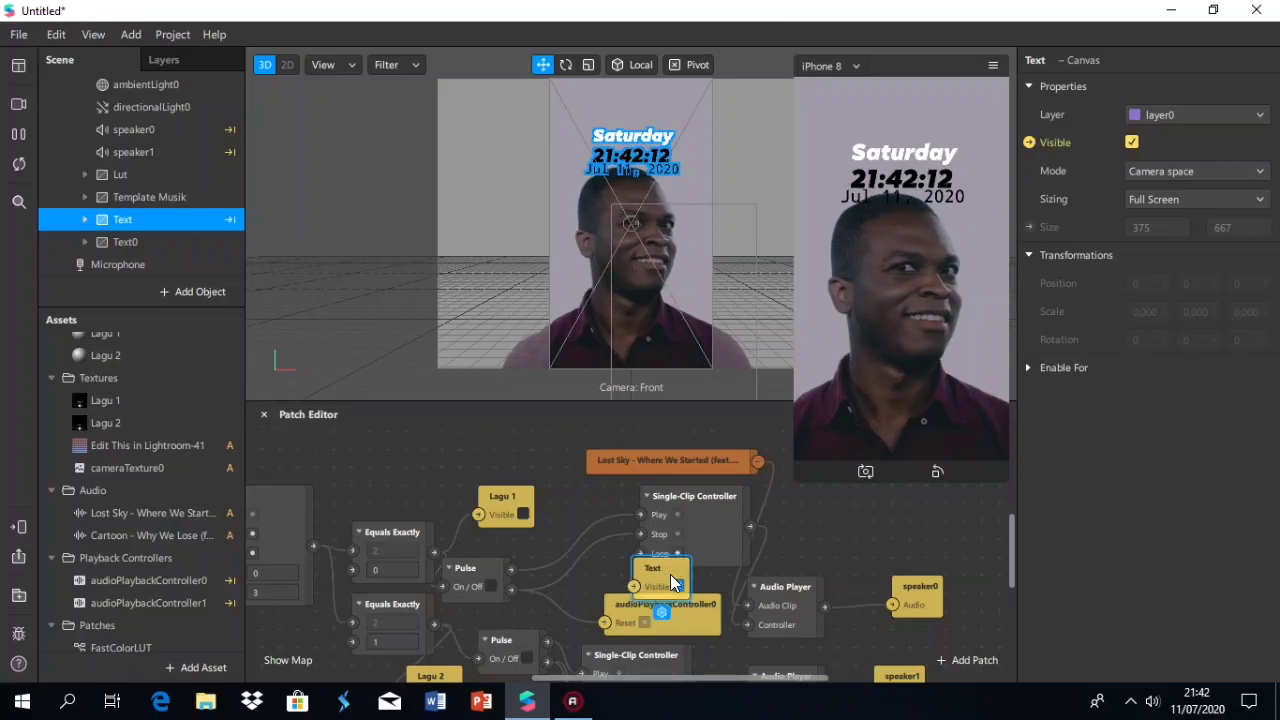
{"action": "left_click_drag", "start_coordinate": [640, 567], "coordinate": [446, 474]}
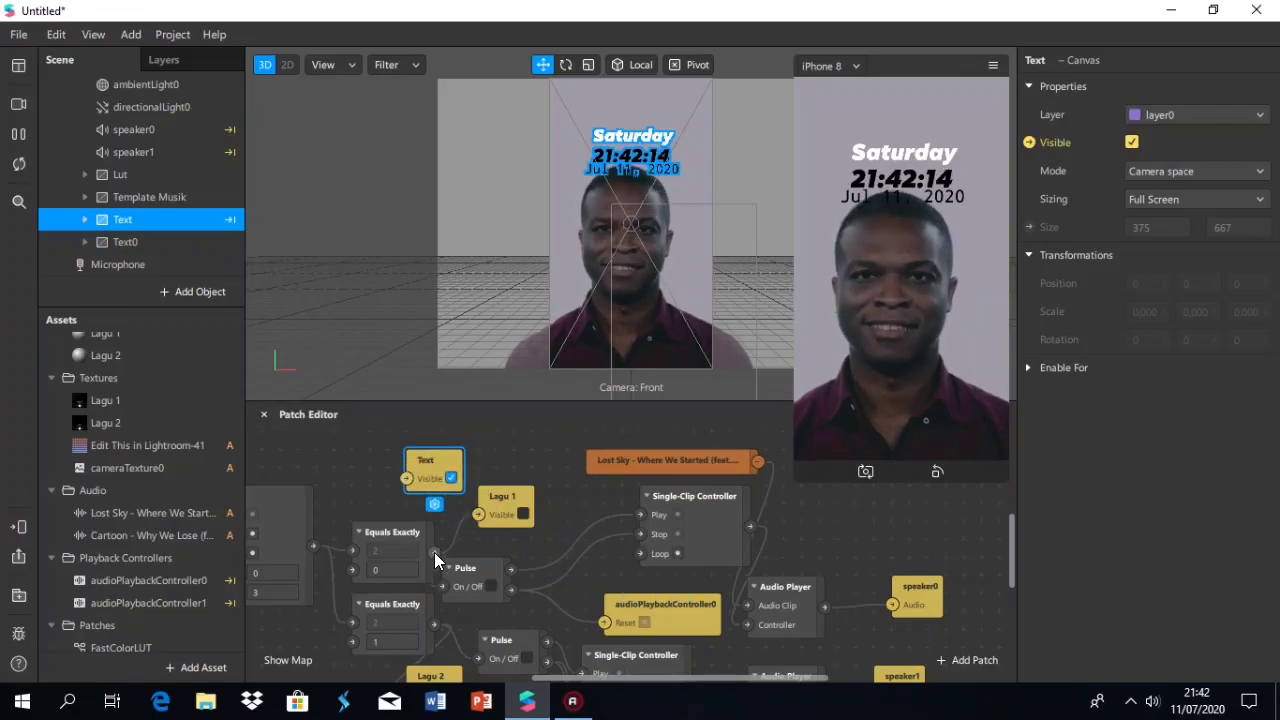
{"action": "left_click_drag", "start_coordinate": [435, 550], "coordinate": [405, 477]}
{"action": "left_click", "coordinate": [402, 532]}
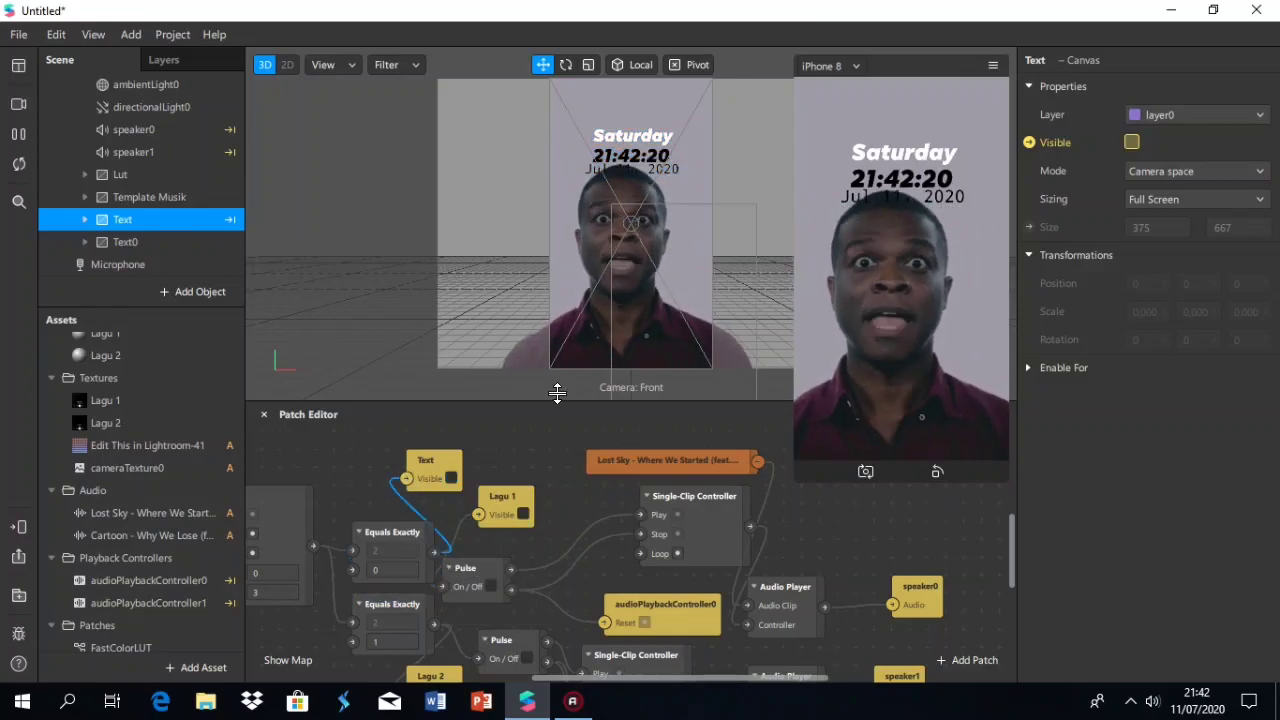
Create a Visible patch for the Text0 canvas, place it below Lagu 2, and connect the second Equals Exactly output to it
{"action": "left_click", "coordinate": [148, 242]}
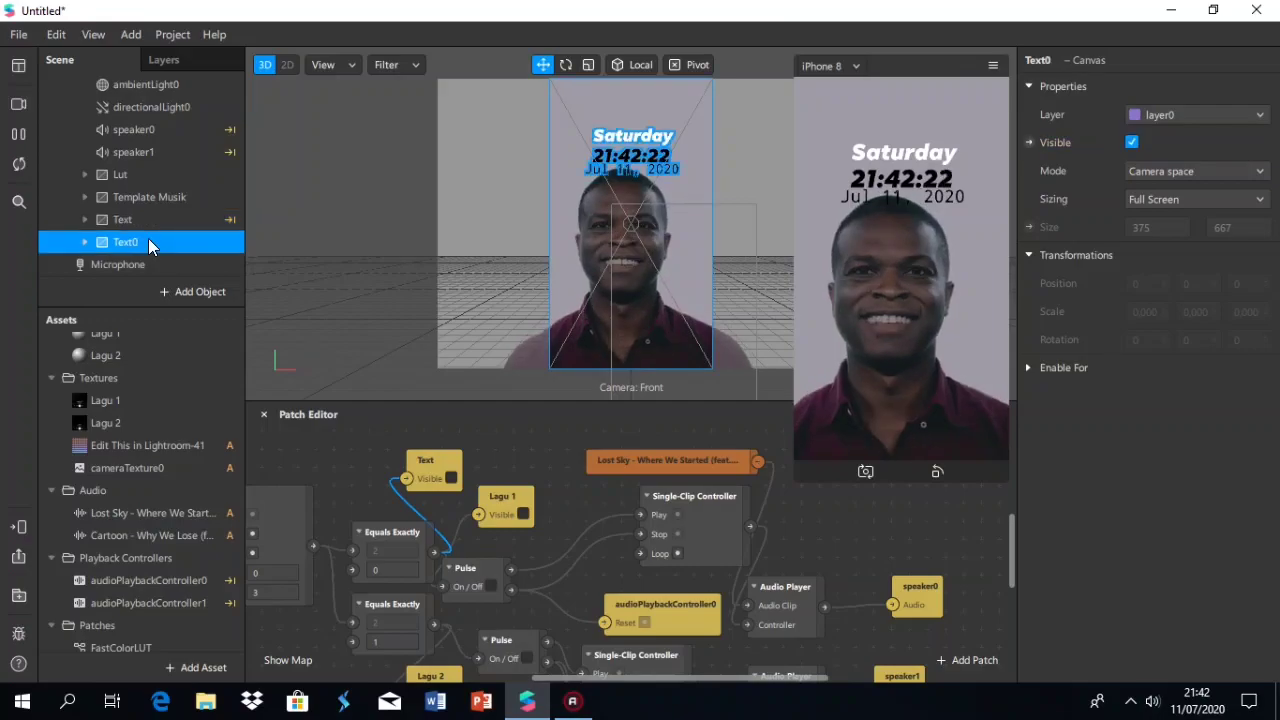
{"action": "left_click", "coordinate": [1029, 143]}
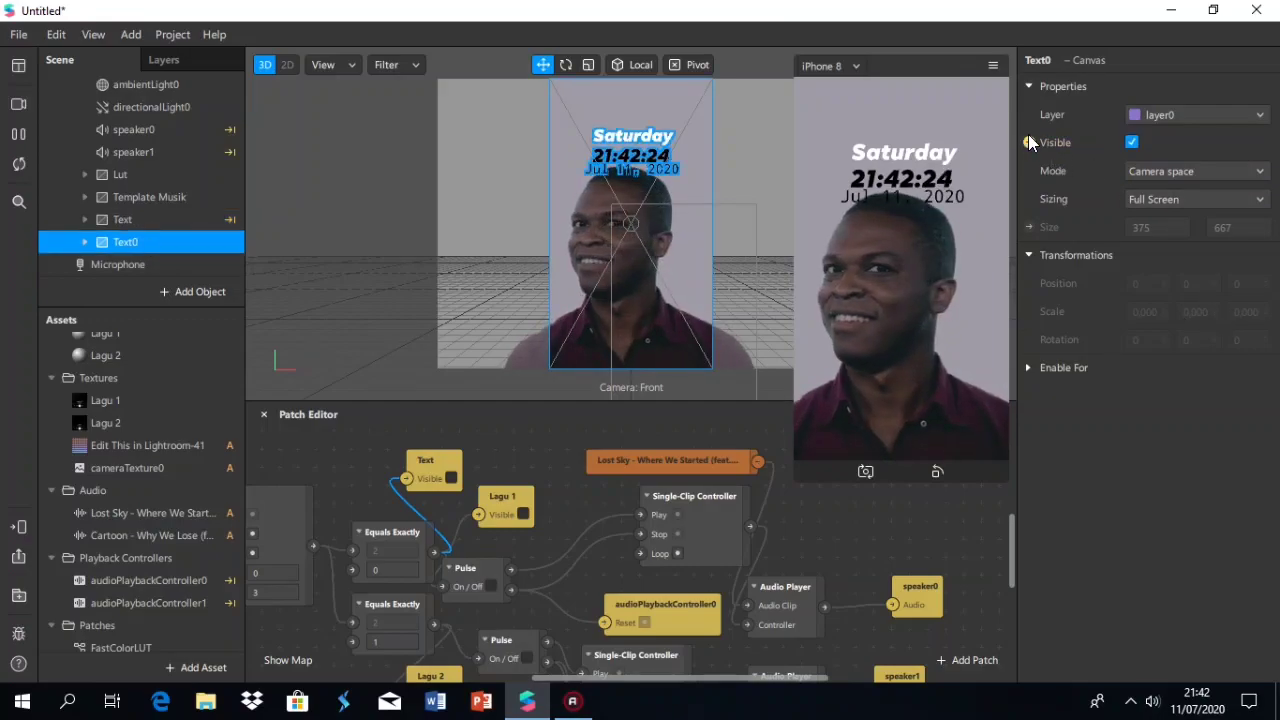
{"action": "scroll", "coordinate": [616, 564], "scroll_direction": "down", "scroll_amount": 1}
{"action": "left_click_drag", "start_coordinate": [678, 502], "coordinate": [506, 646]}
{"action": "left_click", "coordinate": [416, 540]}
{"action": "left_click_drag", "start_coordinate": [434, 556], "coordinate": [482, 662]}
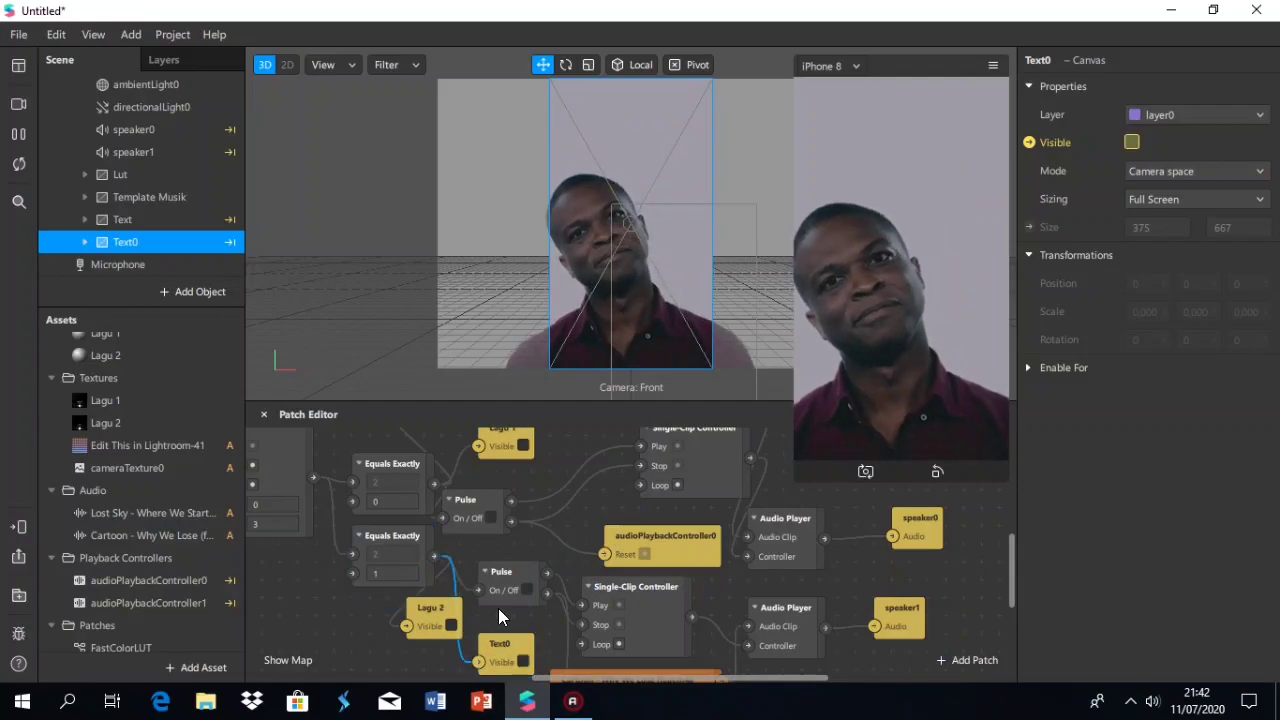
{"action": "scroll", "coordinate": [504, 536], "scroll_direction": "up", "scroll_amount": 3}
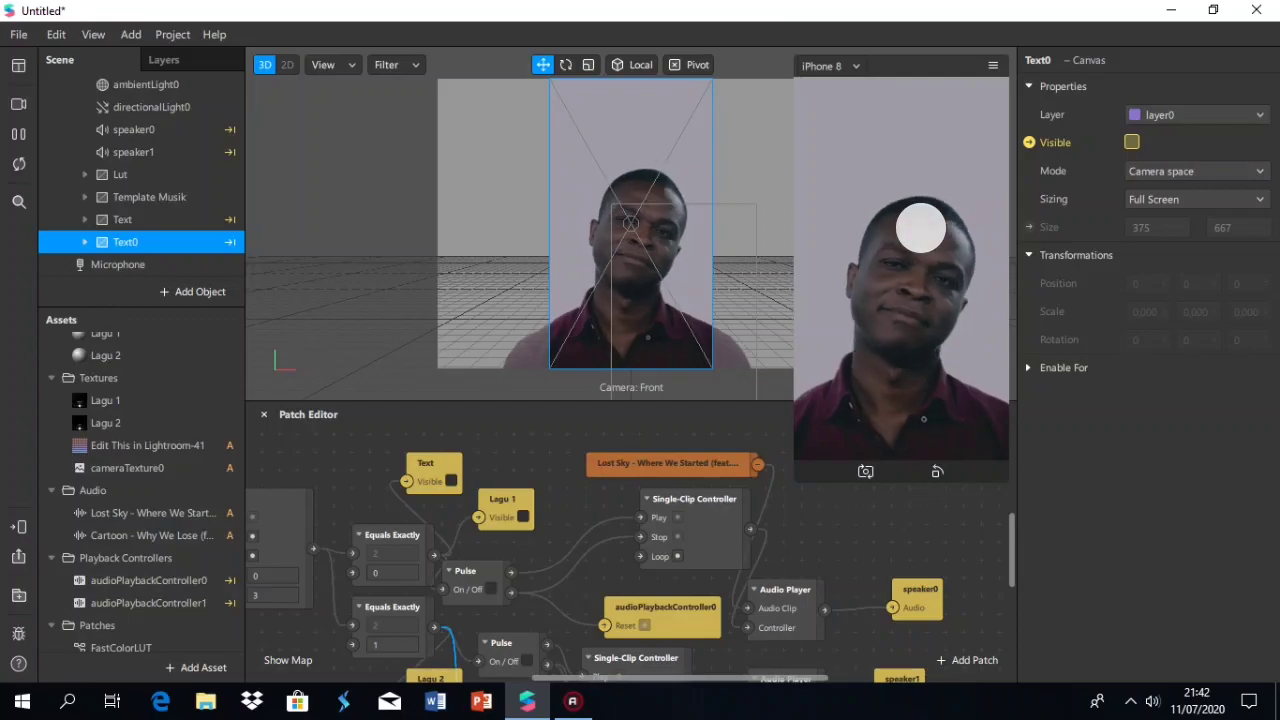
Test in the preview that screen taps switch between the song overlays with their weekday, time and date texts
{"action": "left_click", "coordinate": [925, 185]}
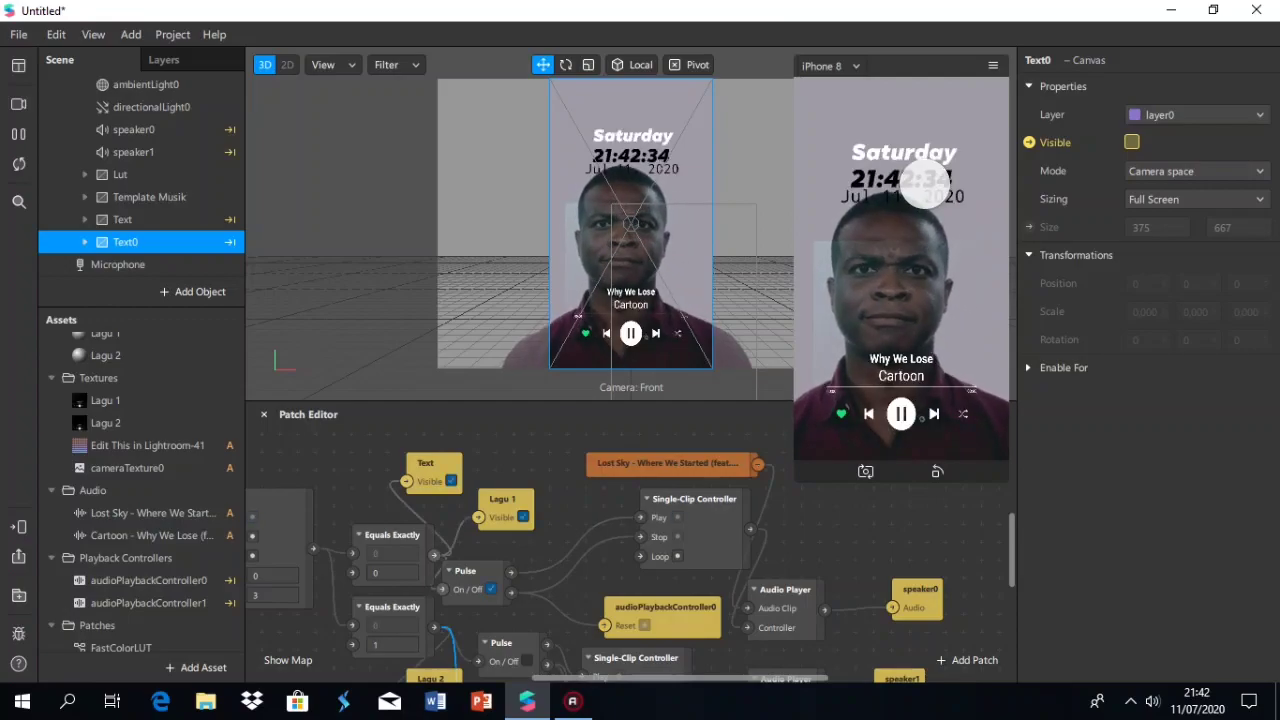
{"action": "left_click", "coordinate": [925, 182]}
{"action": "left_click", "coordinate": [925, 184]}
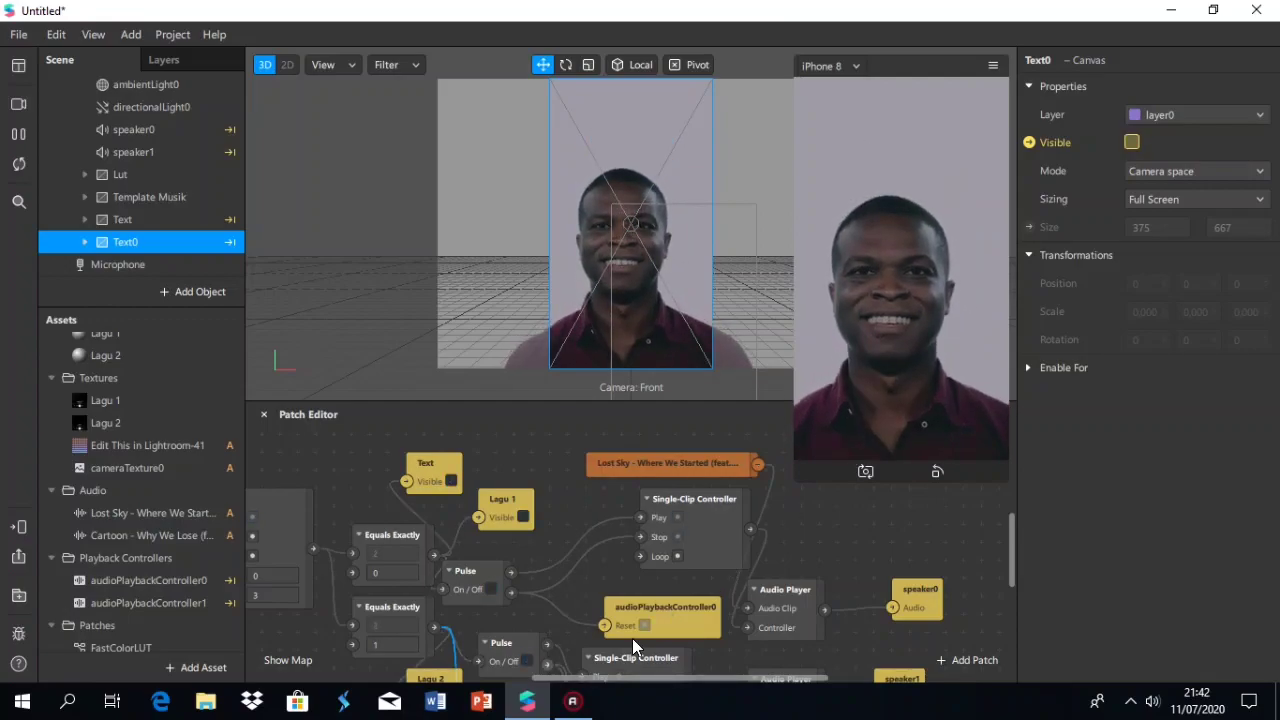
{"action": "scroll", "coordinate": [528, 556], "scroll_direction": "down", "scroll_amount": 1}
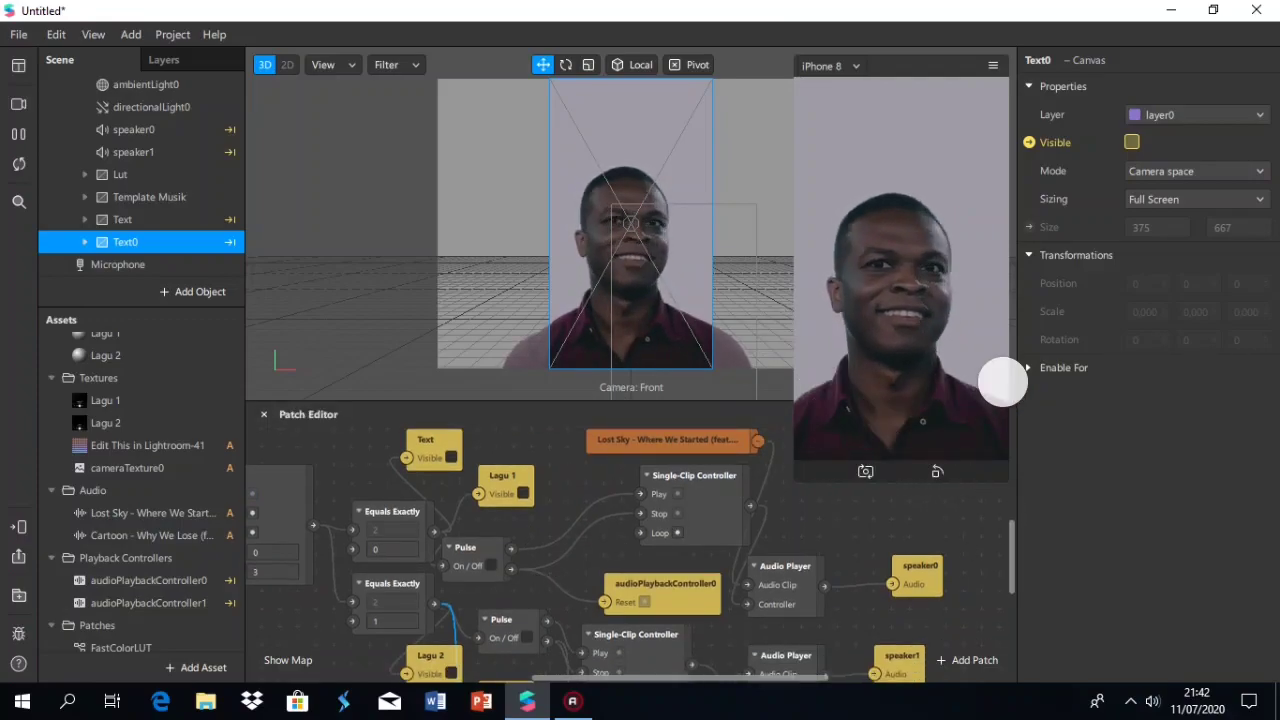
{"action": "left_click", "coordinate": [940, 190]}
{"action": "left_click", "coordinate": [939, 186]}
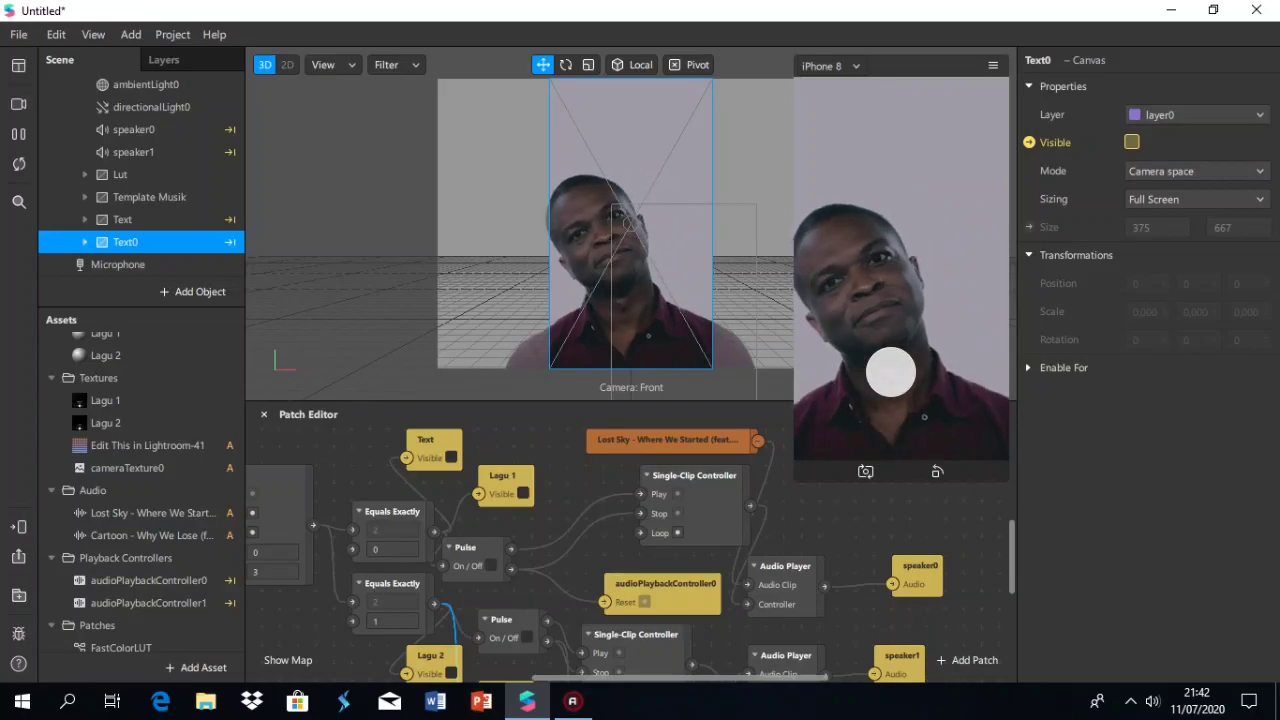
{"action": "left_click", "coordinate": [889, 342]}
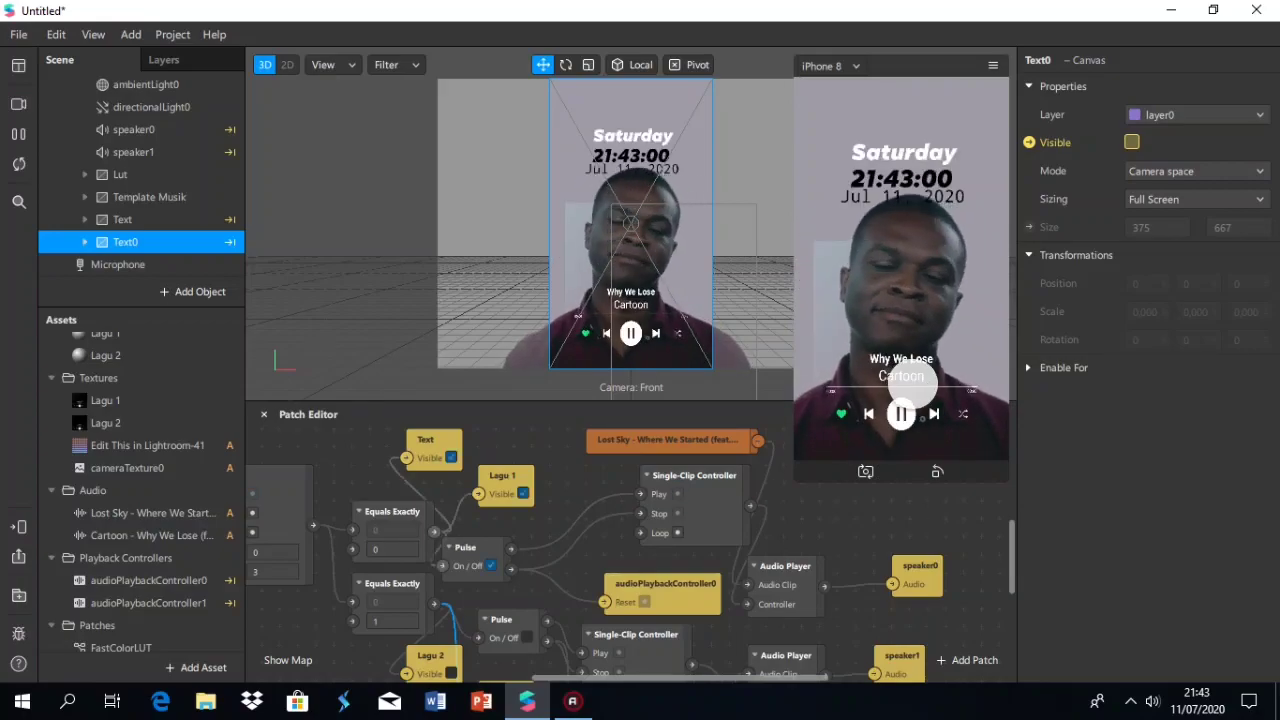
{"action": "left_click", "coordinate": [902, 380]}
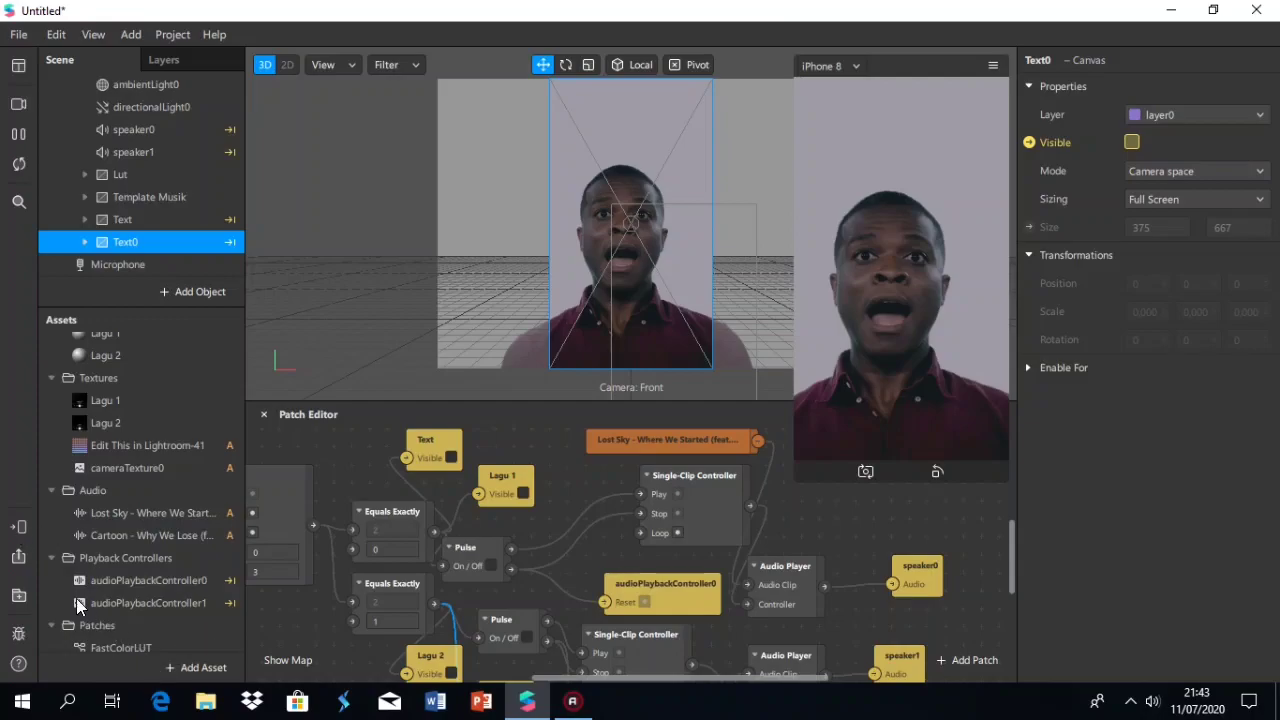
View the options for sending the effect to a connected device or to the Facebook and Instagram cameras
{"action": "left_click", "coordinate": [36, 530]}
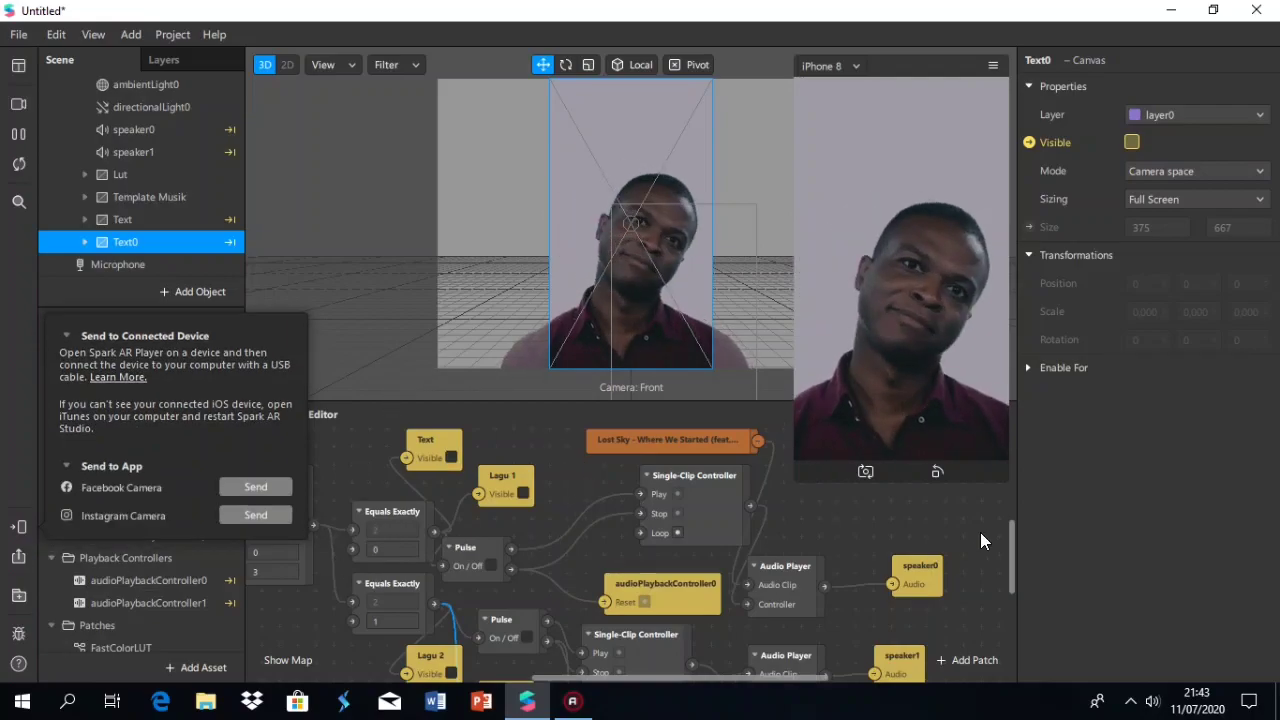
{"action": "left_click", "coordinate": [845, 542]}
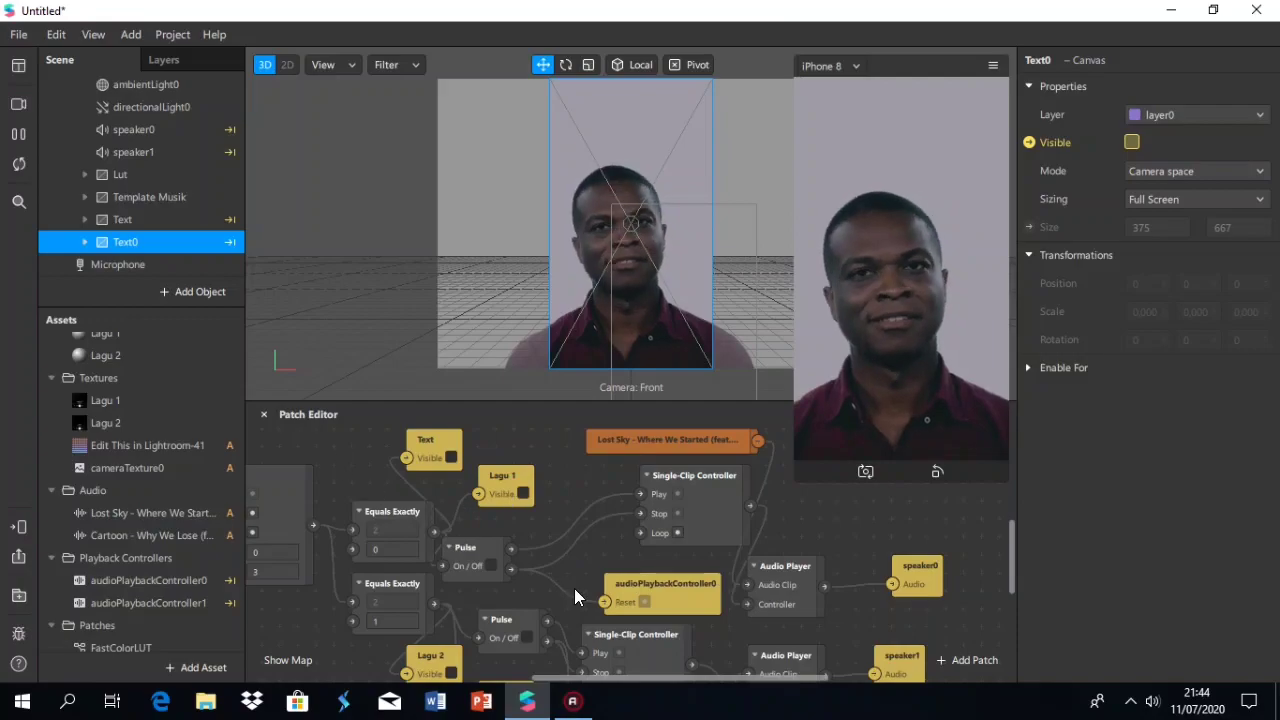
Turn the microphone's Disable Mic option off and back on
{"action": "left_click", "coordinate": [148, 264]}
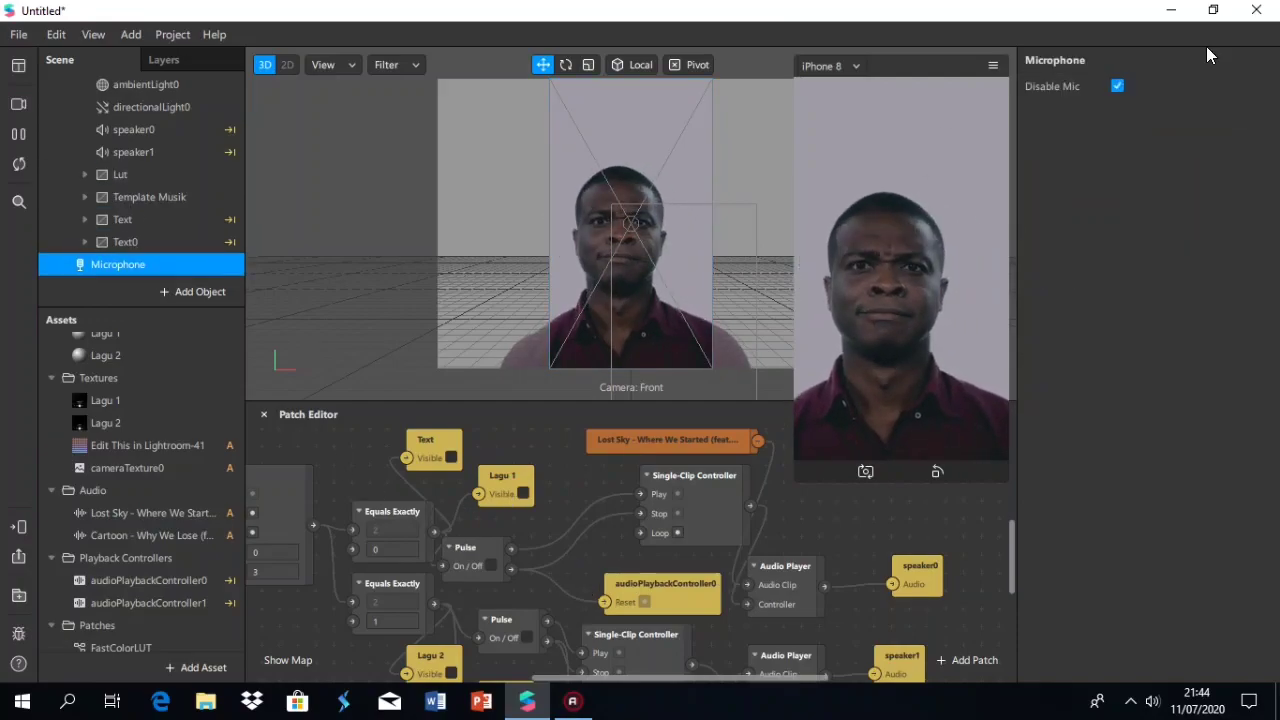
{"action": "left_click", "coordinate": [1116, 86]}
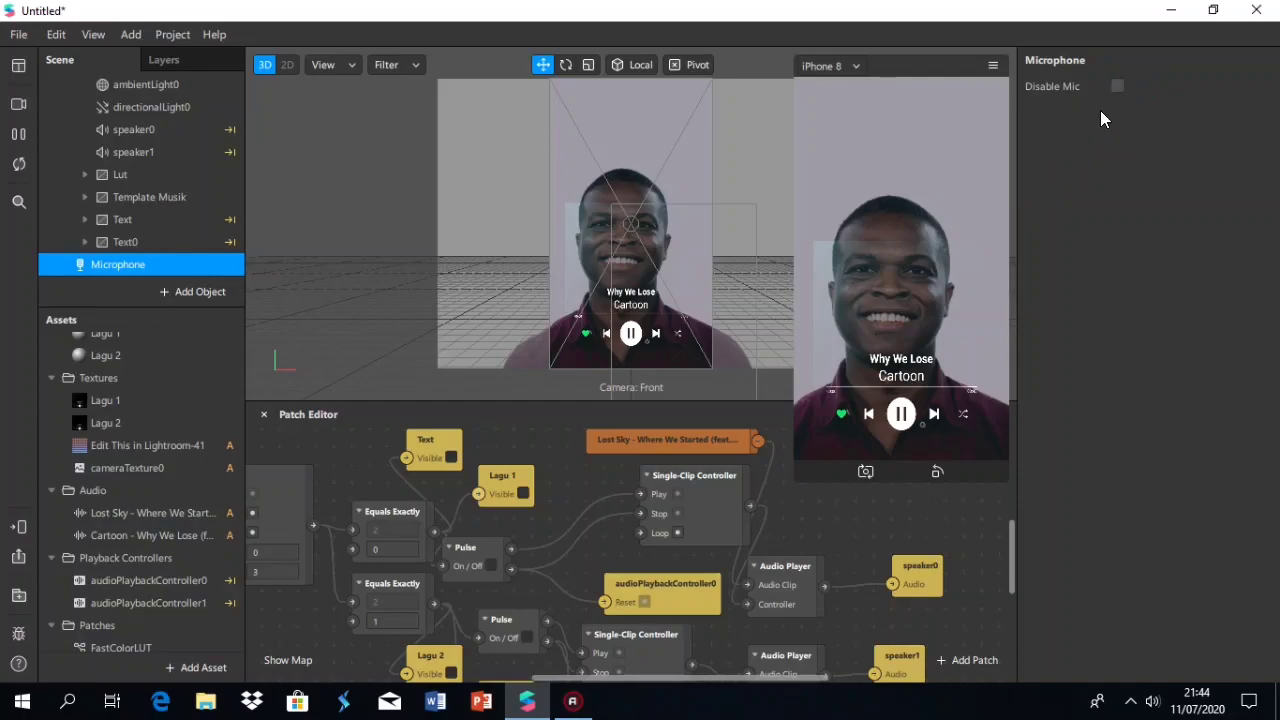
{"action": "left_click", "coordinate": [1117, 87]}
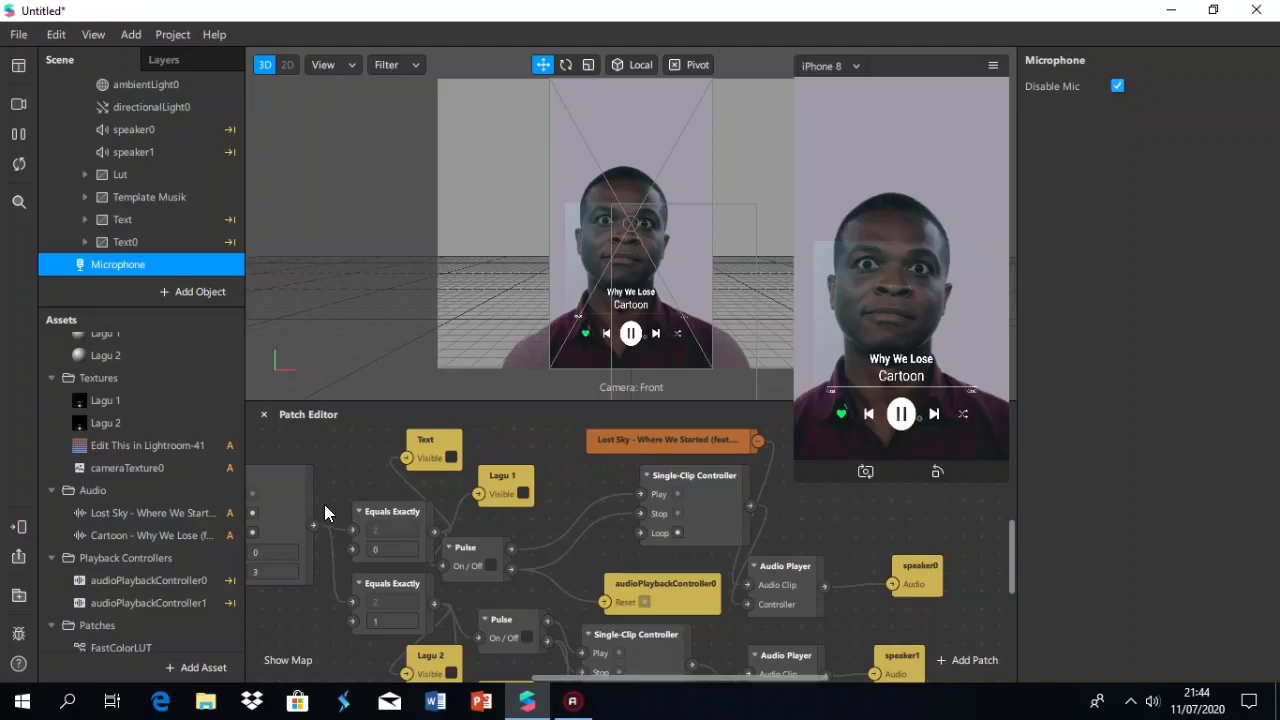
Bring up the effect upload and check its file size and capability requirements for publishing a new effect
{"action": "left_click", "coordinate": [19, 35]}
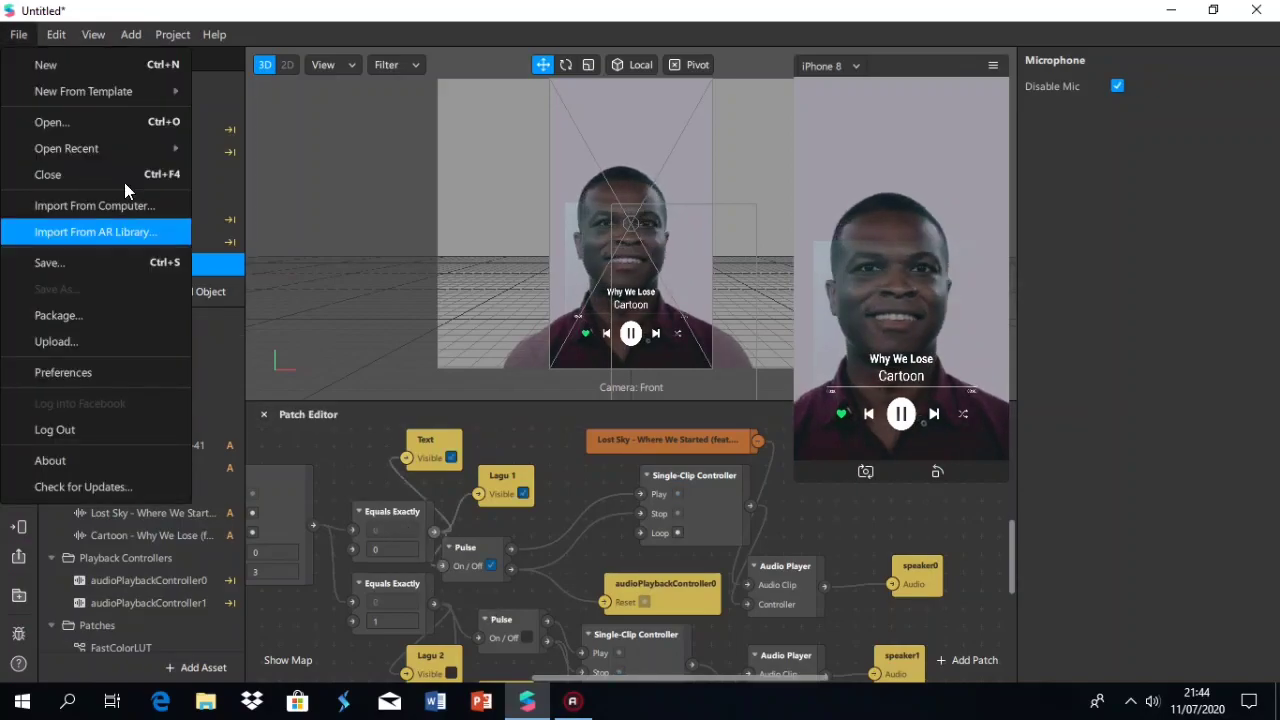
{"action": "left_click", "coordinate": [81, 340]}
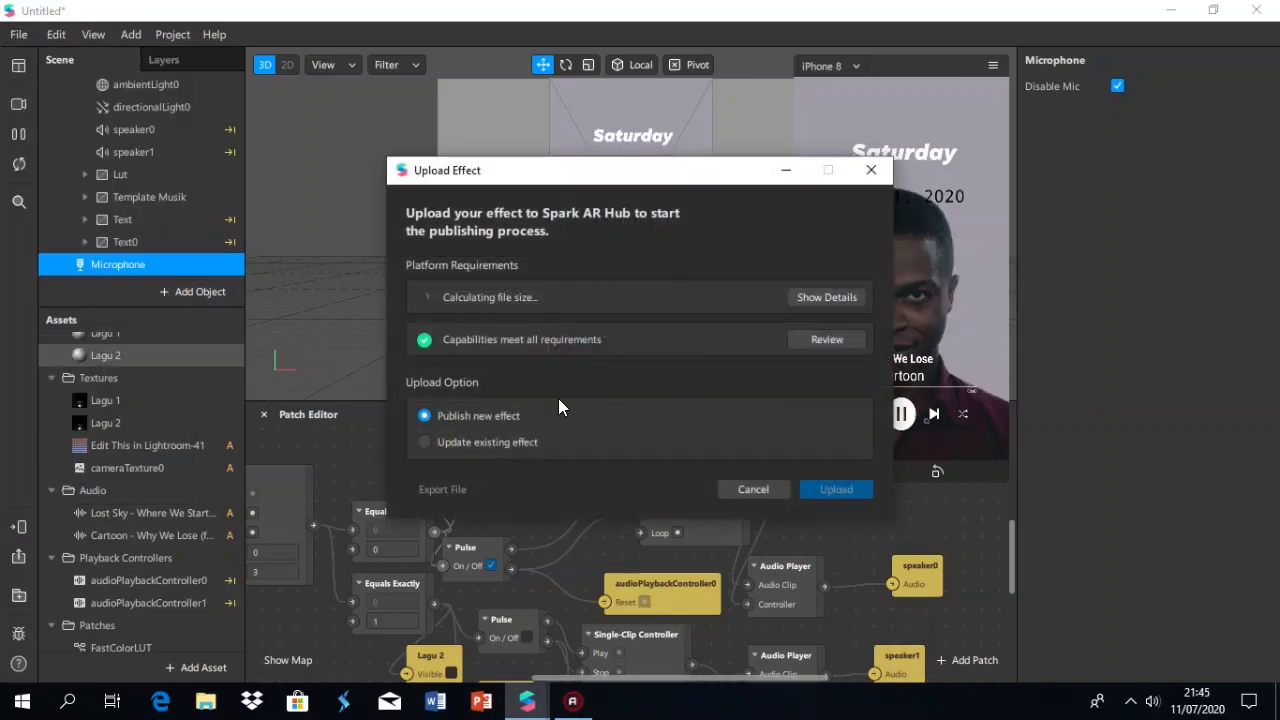
{"action": "left_click", "coordinate": [952, 256]}
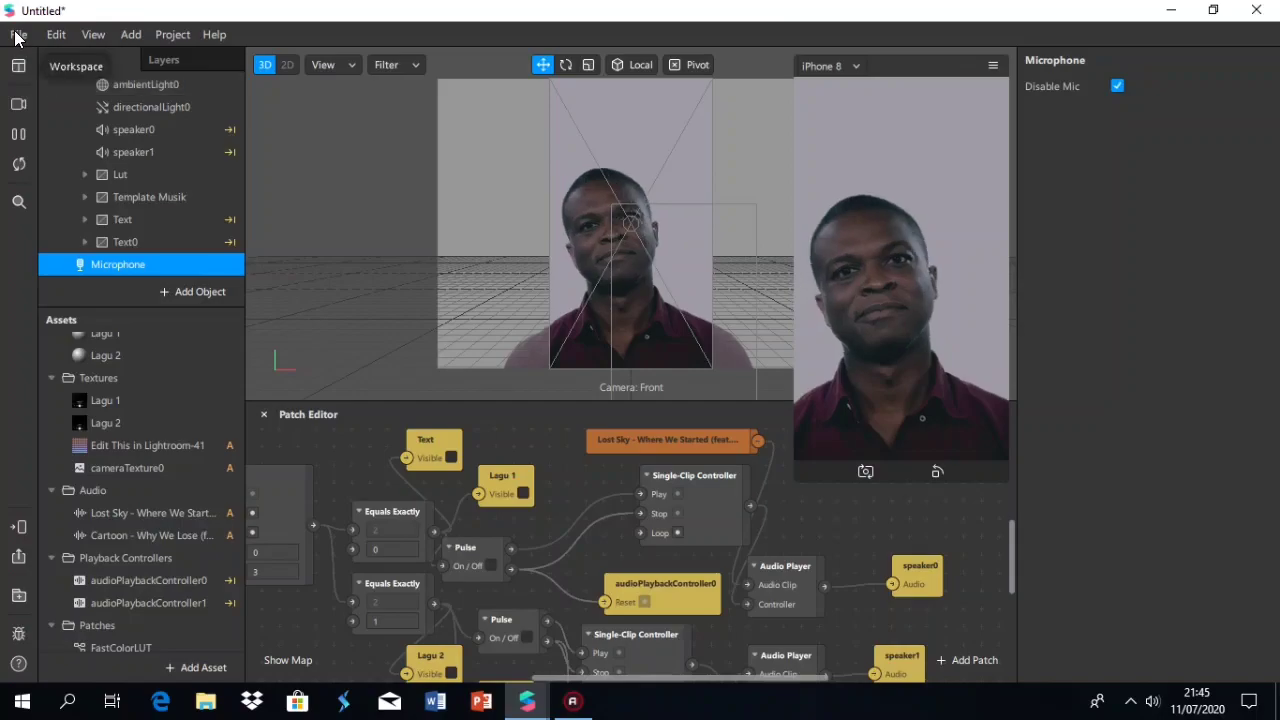
{"action": "left_click", "coordinate": [15, 37]}
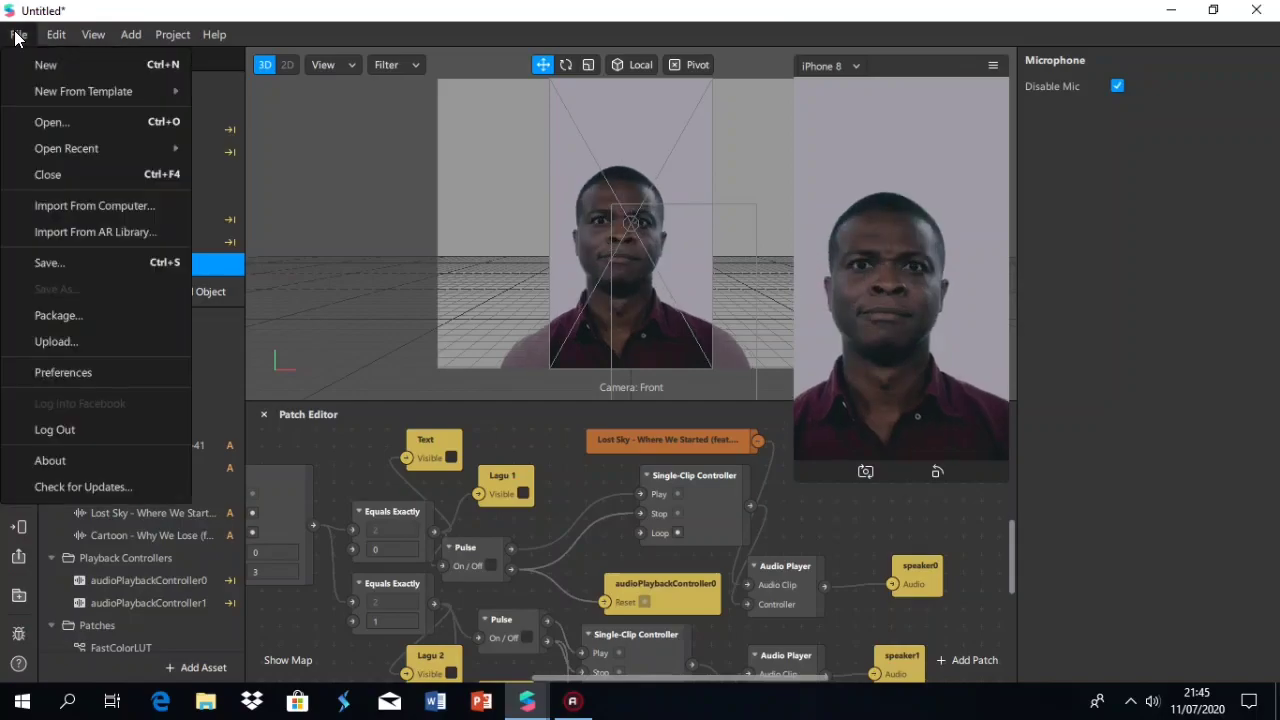
{"action": "left_click", "coordinate": [88, 346]}
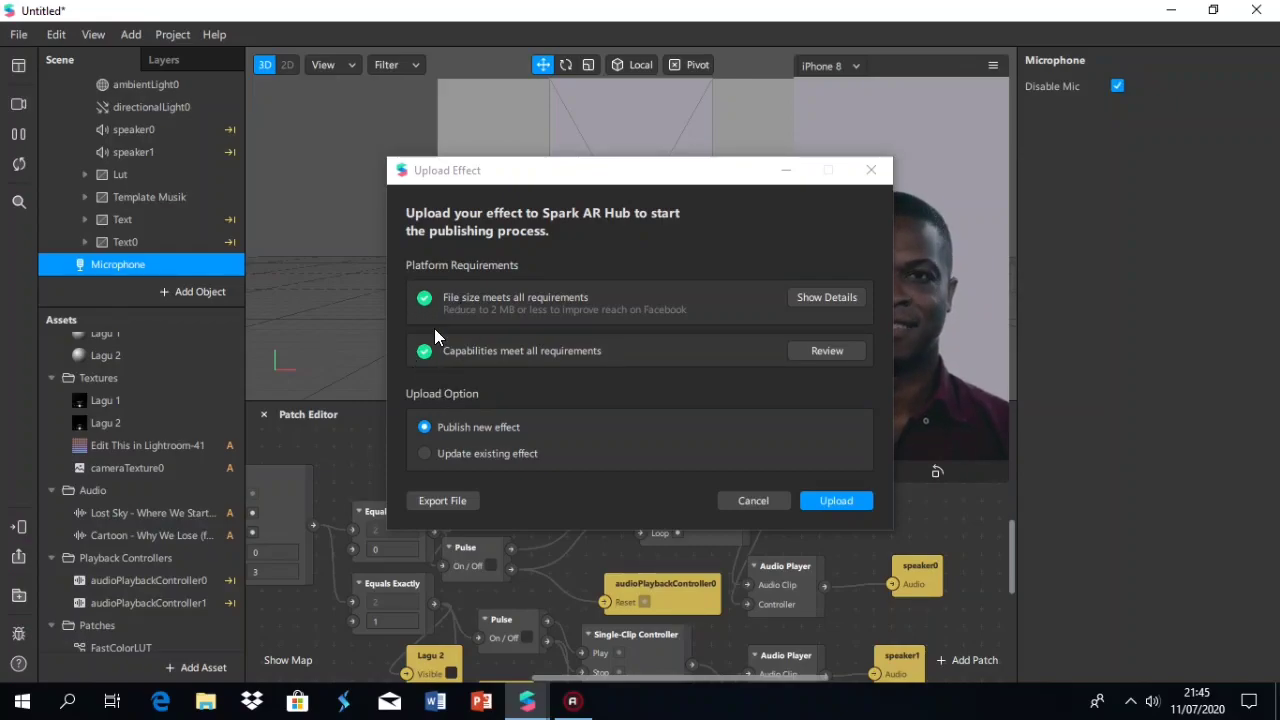
Try to export the effect as an AR Studio Export file, and leave the upload without publishing
{"action": "left_click", "coordinate": [442, 501]}
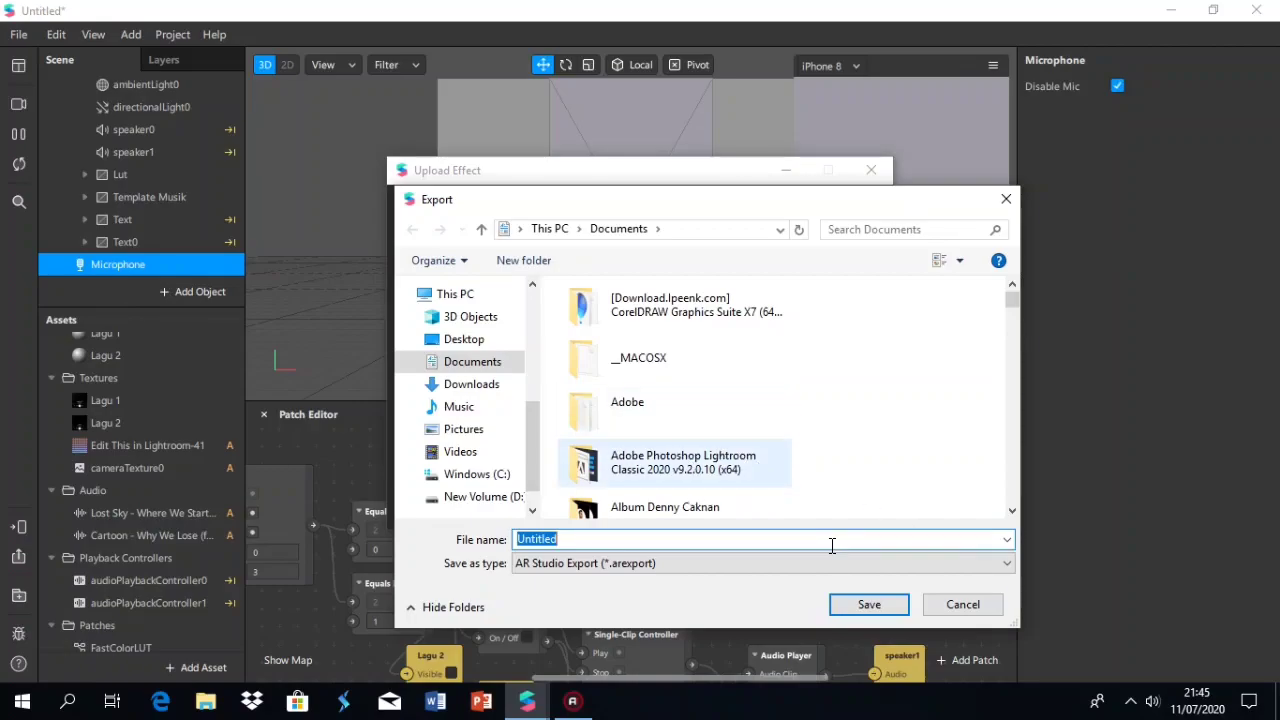
{"action": "left_click", "coordinate": [1003, 200]}
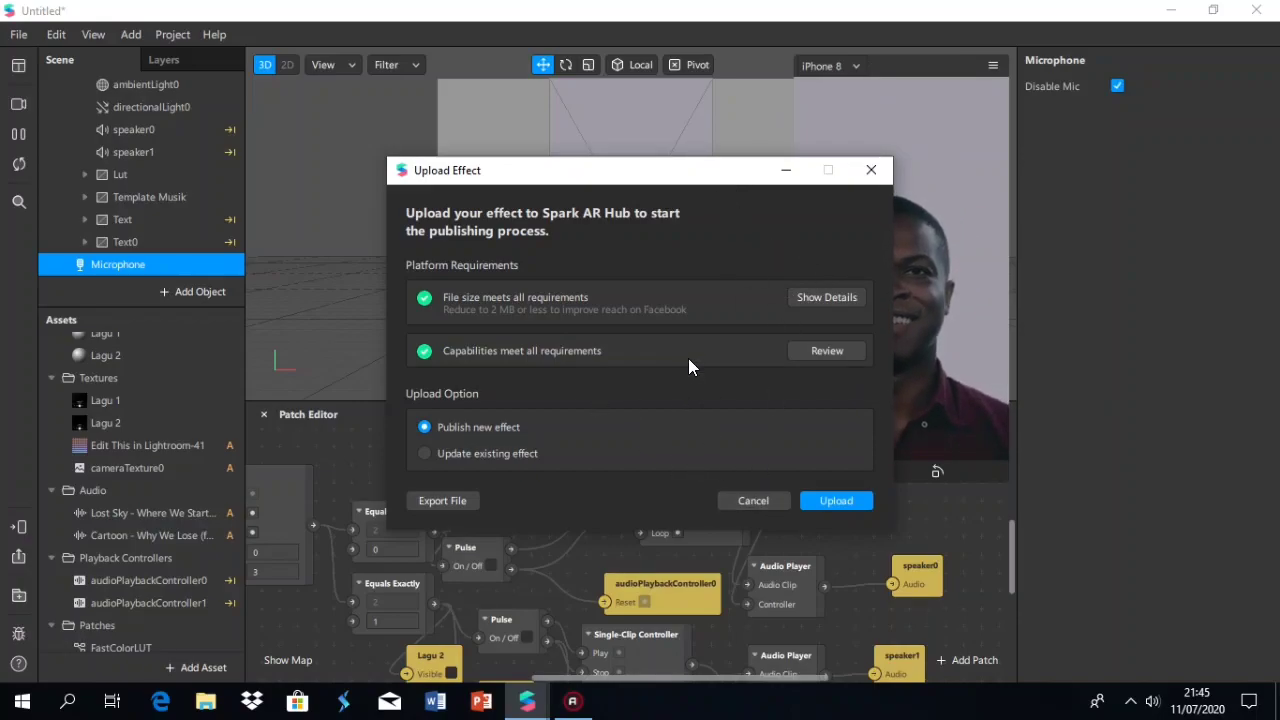
{"action": "left_click", "coordinate": [787, 171]}
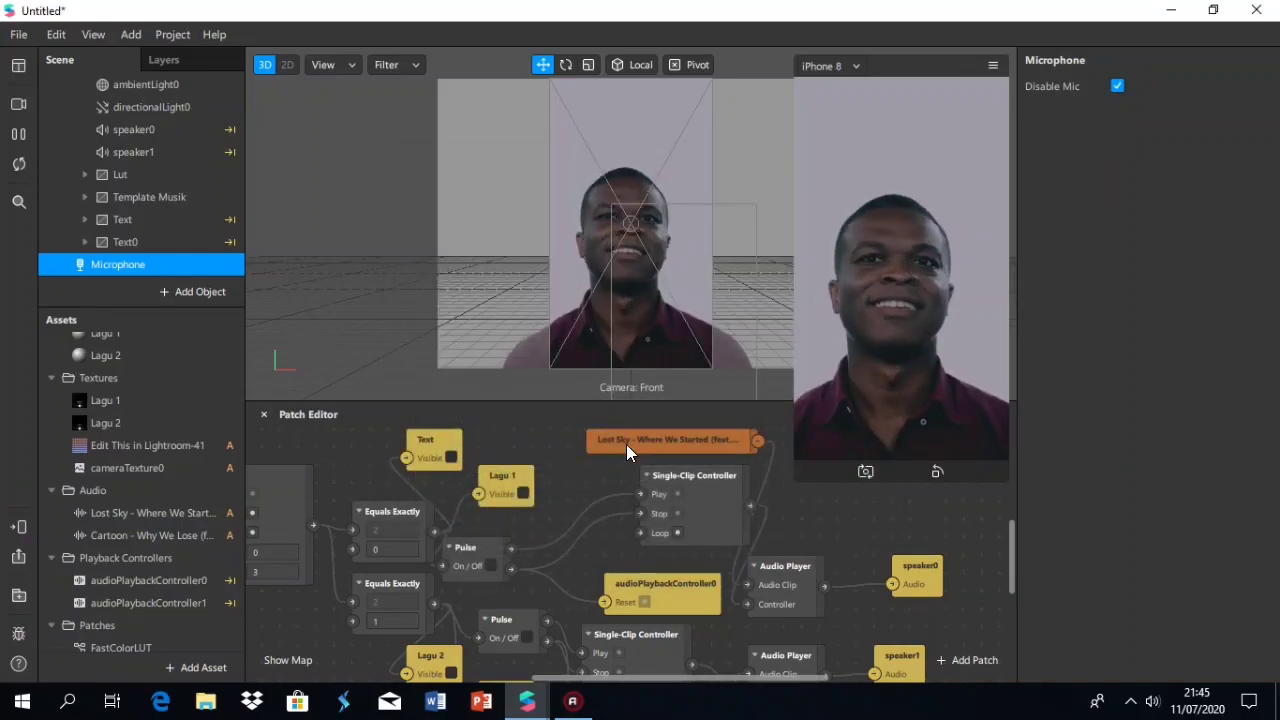